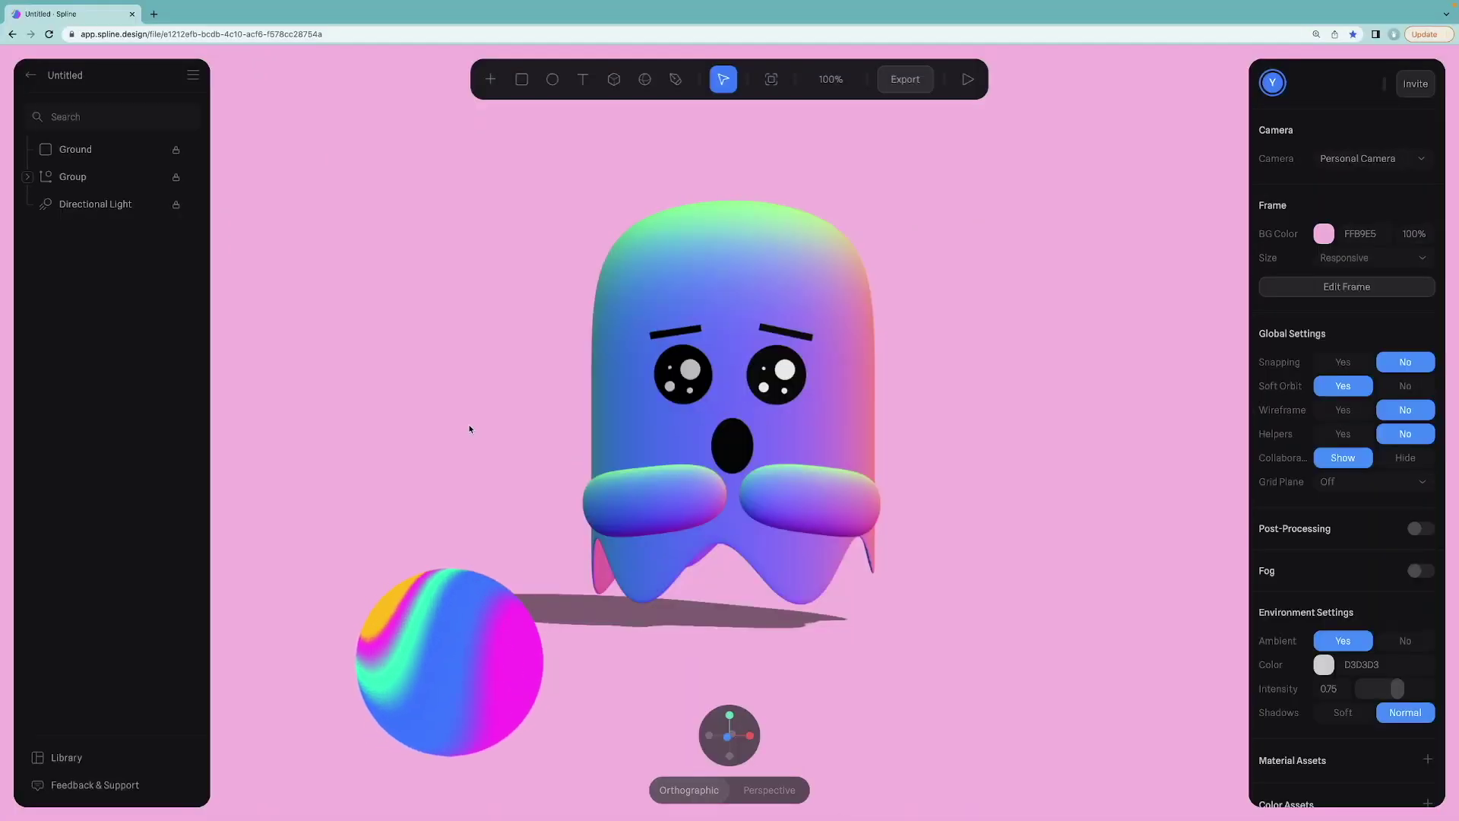
Preview the finished ghost character scene in play mode.
left_click(967, 79)
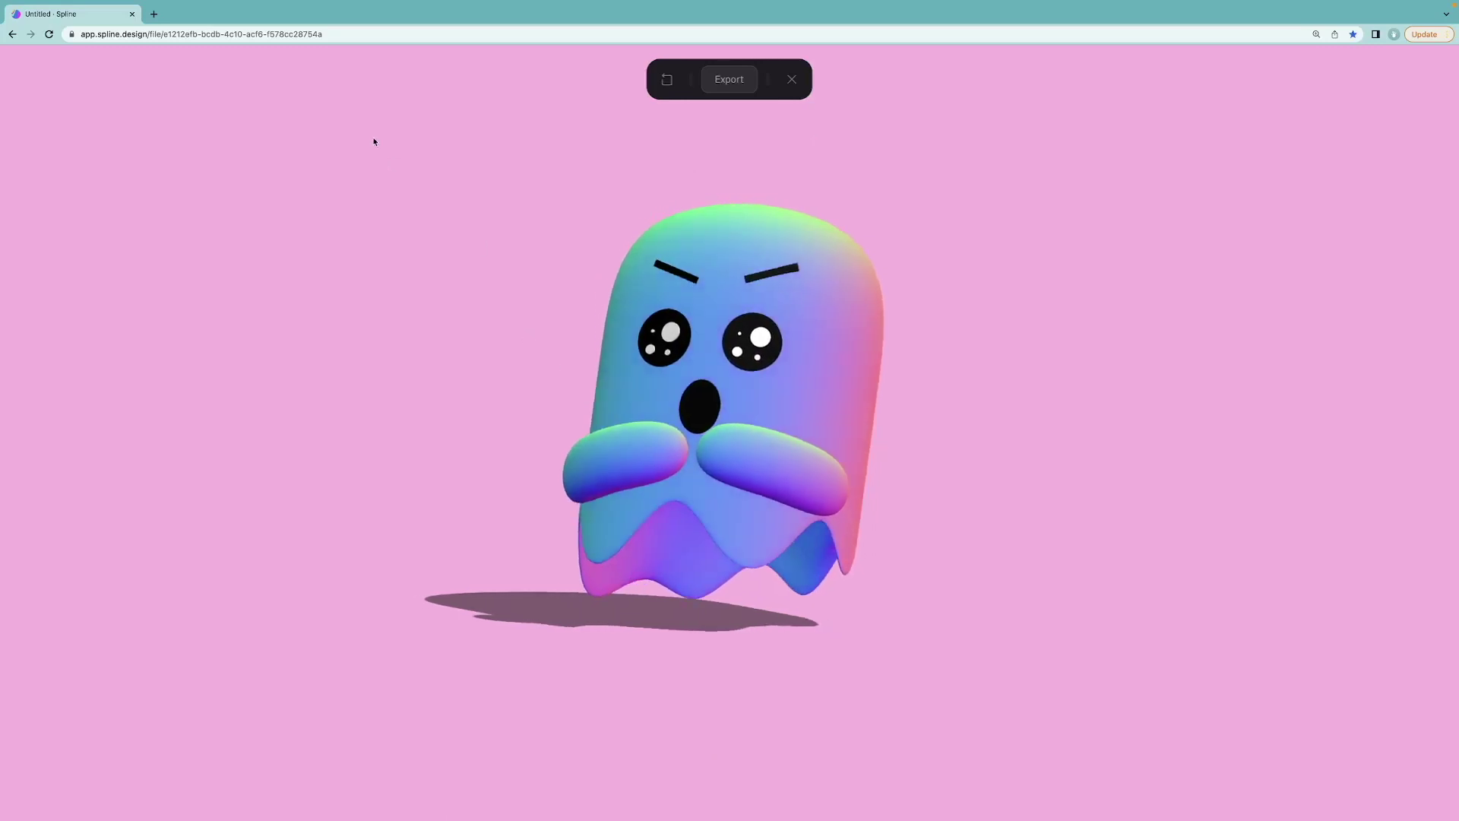
left_click(298, 34)
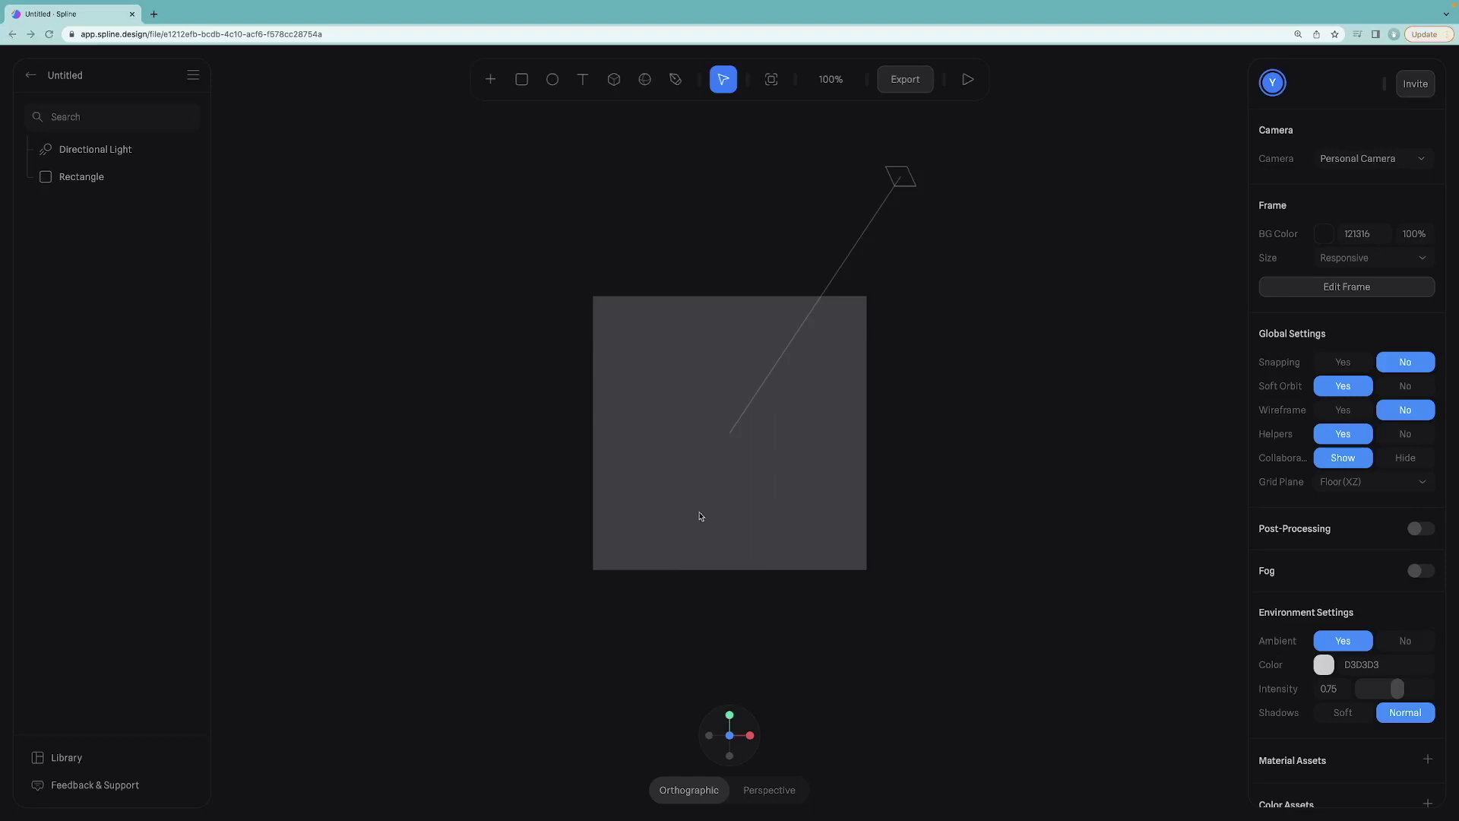
Delete the default rectangle from the new scene.
scroll(692, 389, "down", 3)
left_click(687, 411)
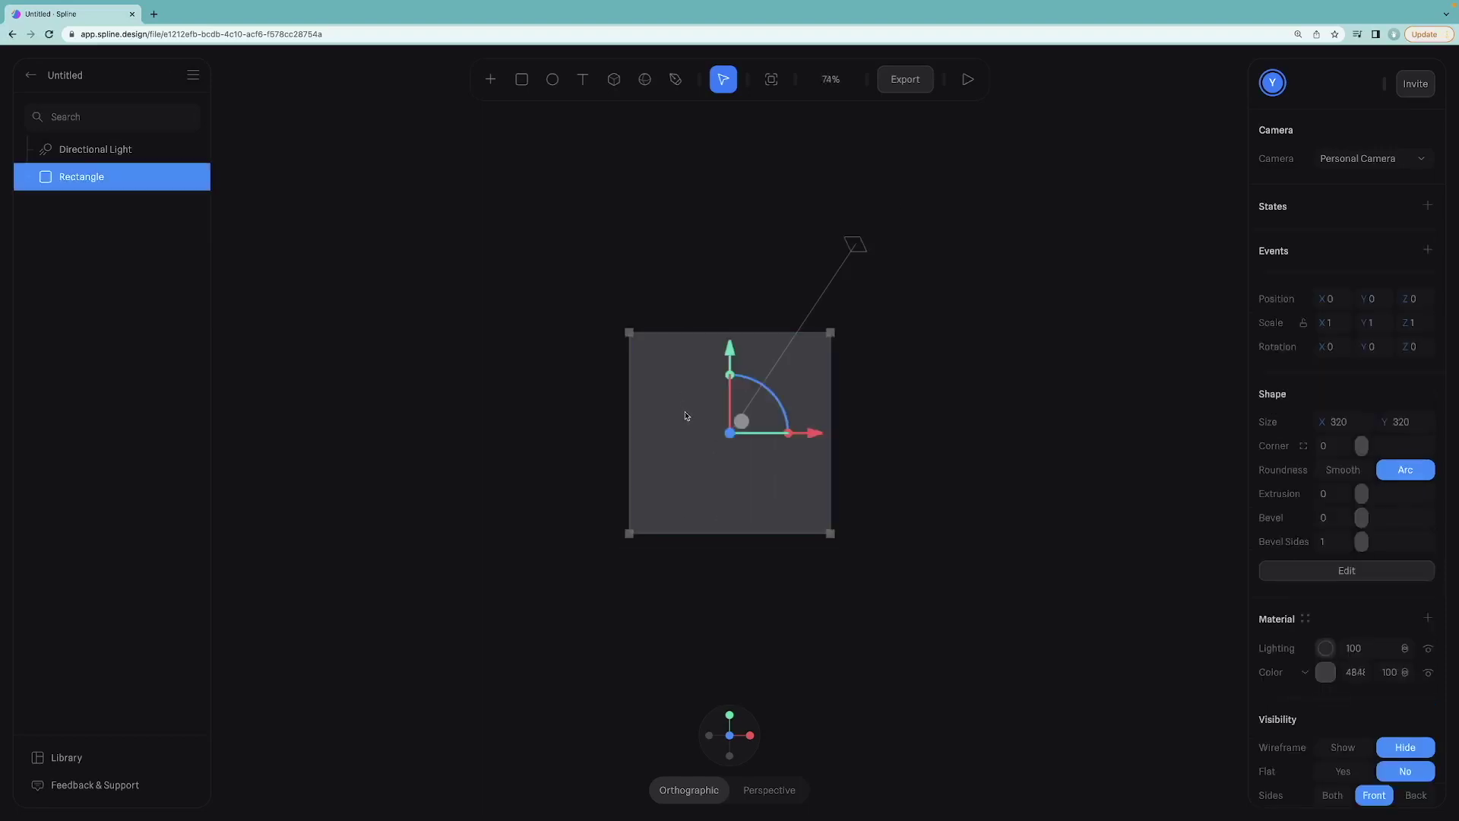
key("Delete")
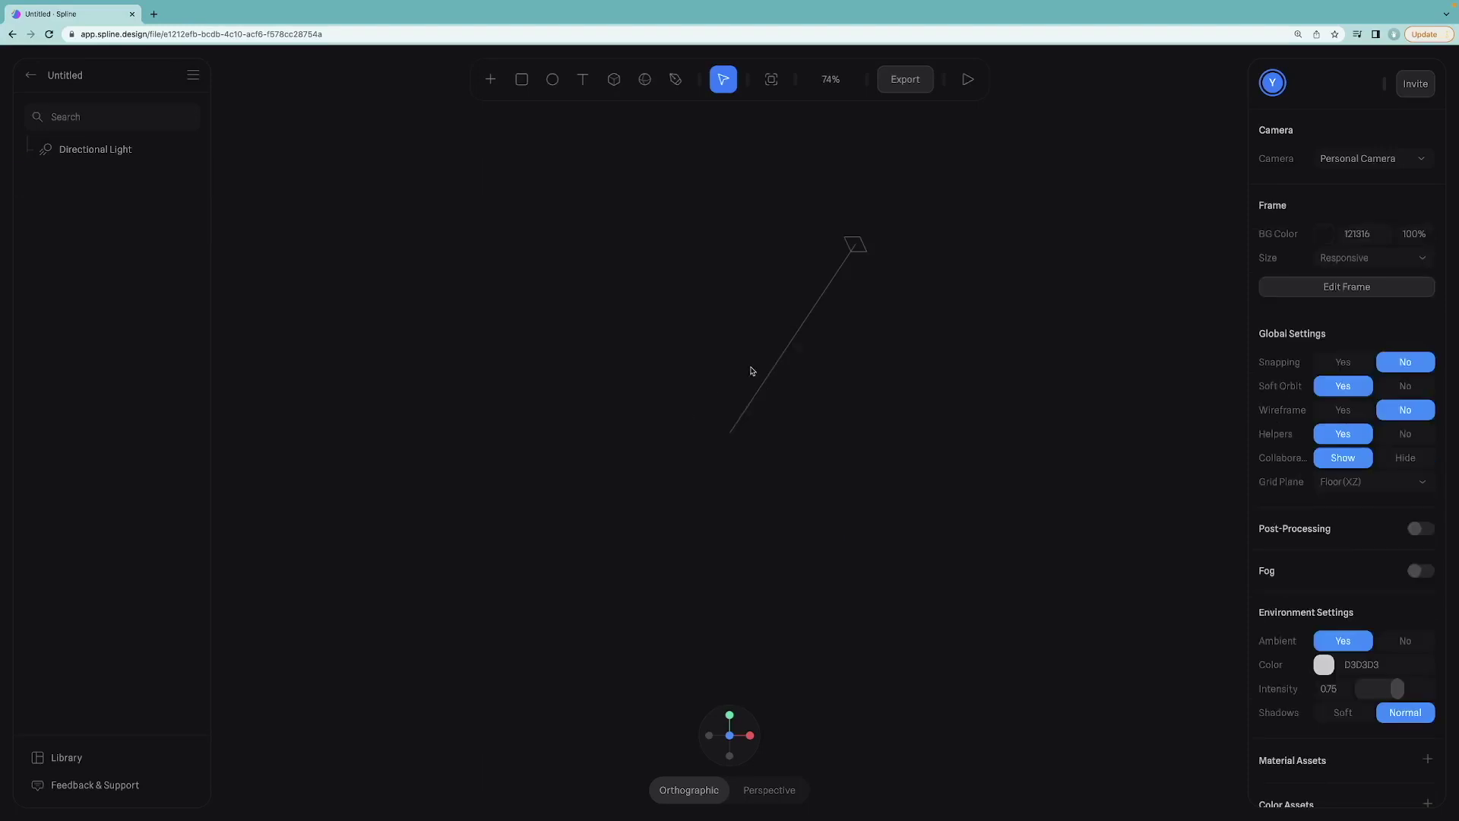
Switch off the helpers and set the grid plane to Off in the global settings.
left_click(1381, 435)
left_click(1380, 487)
left_click(1360, 468)
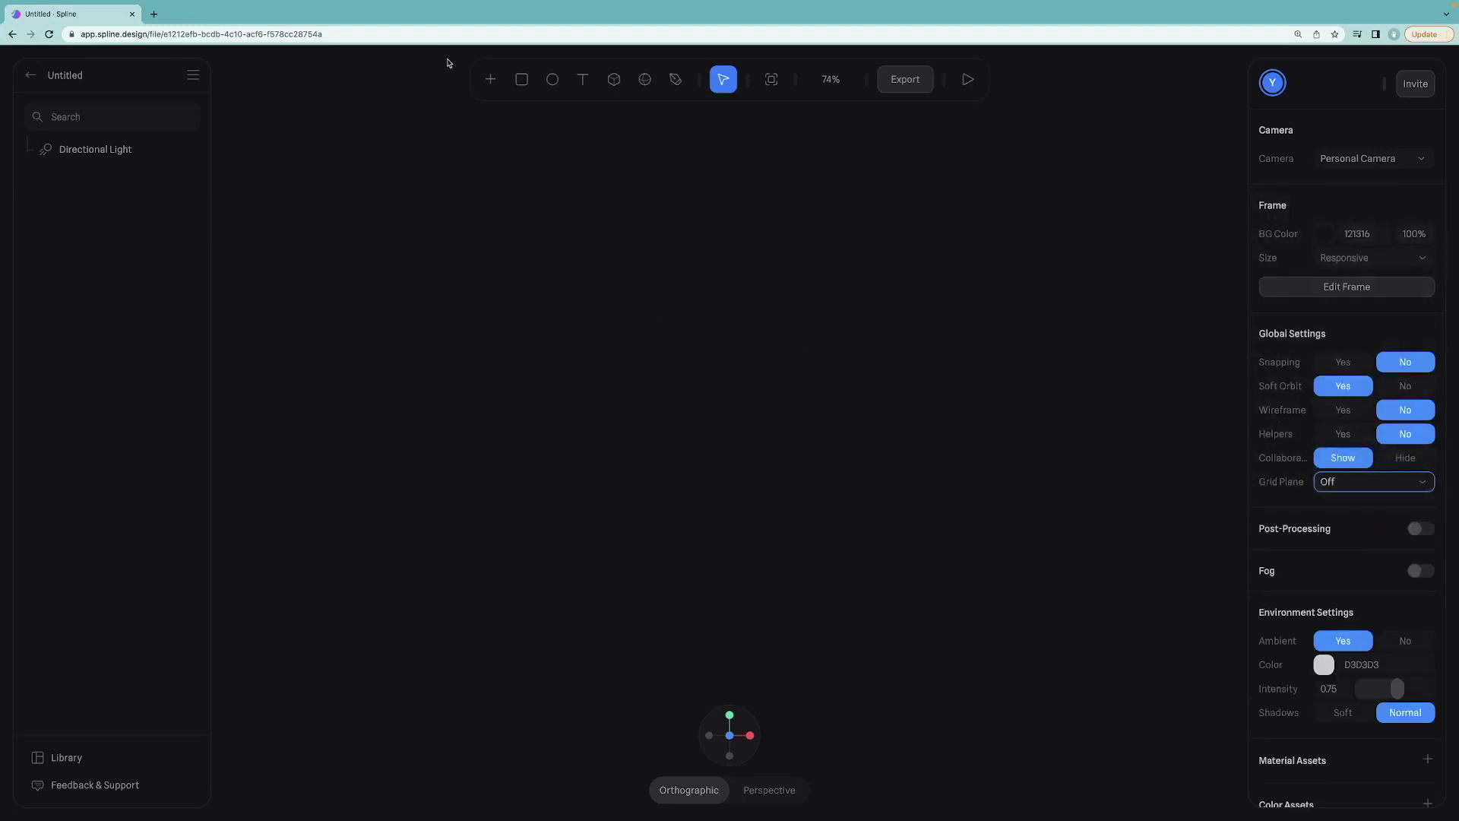
Add a cube about 362 units on every side, drawn outward from its centre.
left_click(490, 79)
left_click(525, 367)
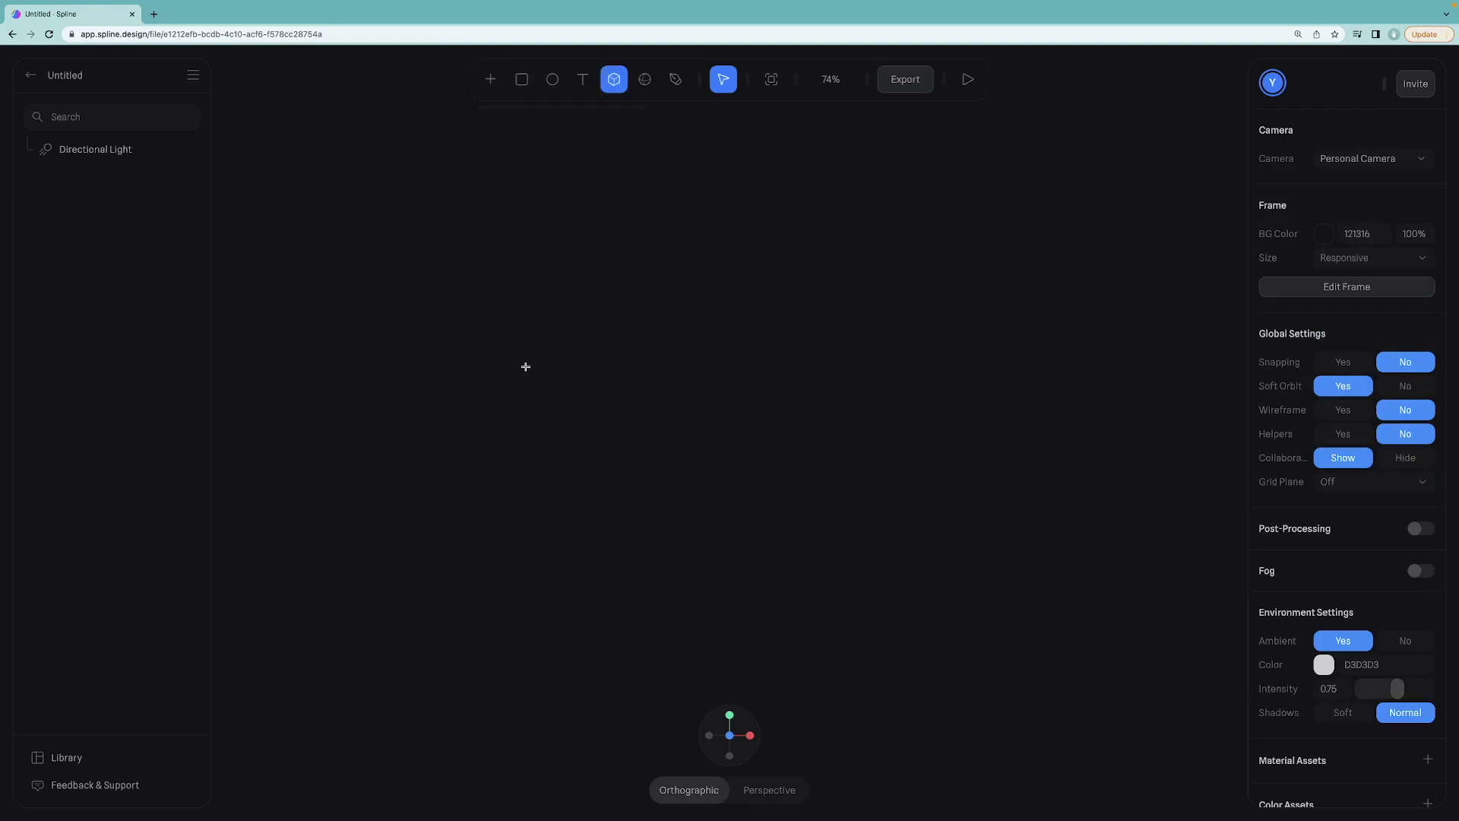
left_click_drag(558, 313, 658, 410, "alt+shift")
Reset all of the cube's transforms so it sits at the scene origin.
right_click(613, 349)
scroll(713, 502, "down", 3)
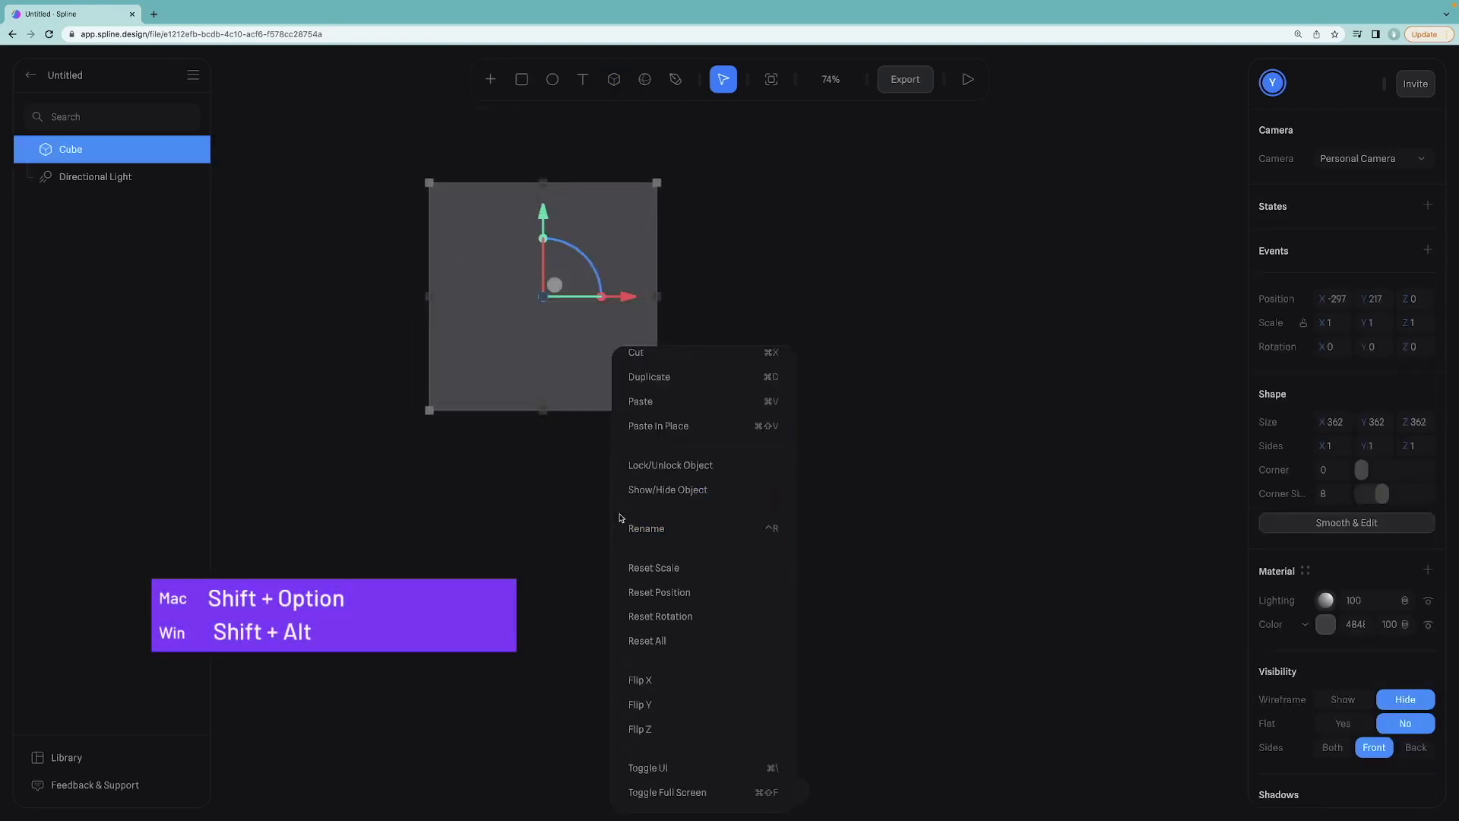
left_click(686, 646)
left_click(786, 597)
left_click(794, 393)
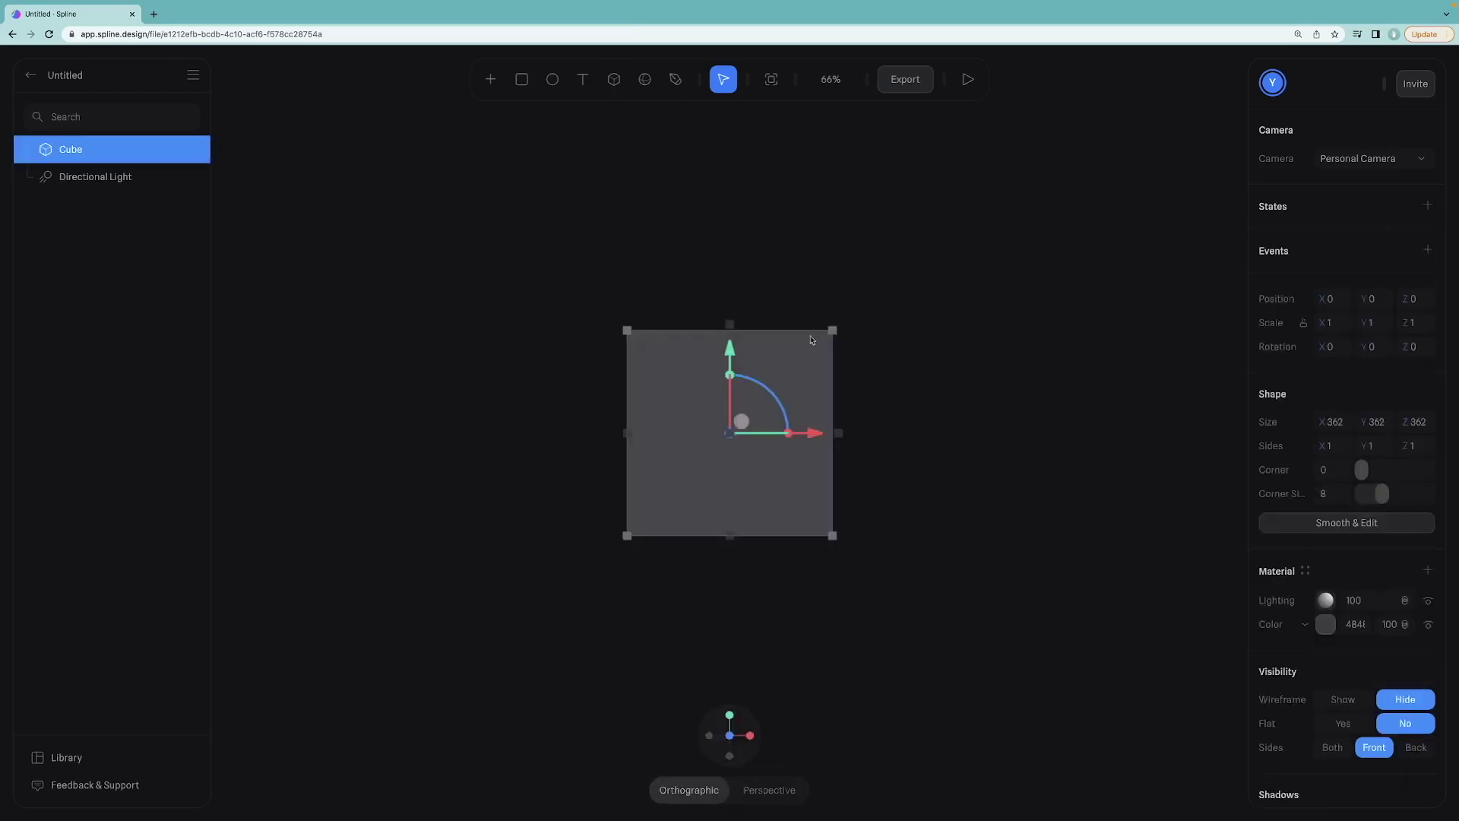
Convert the cube to an editable smooth mesh and set its subdivision level to 3.
left_click_drag(858, 258, 834, 273, "alt")
left_click(1362, 522)
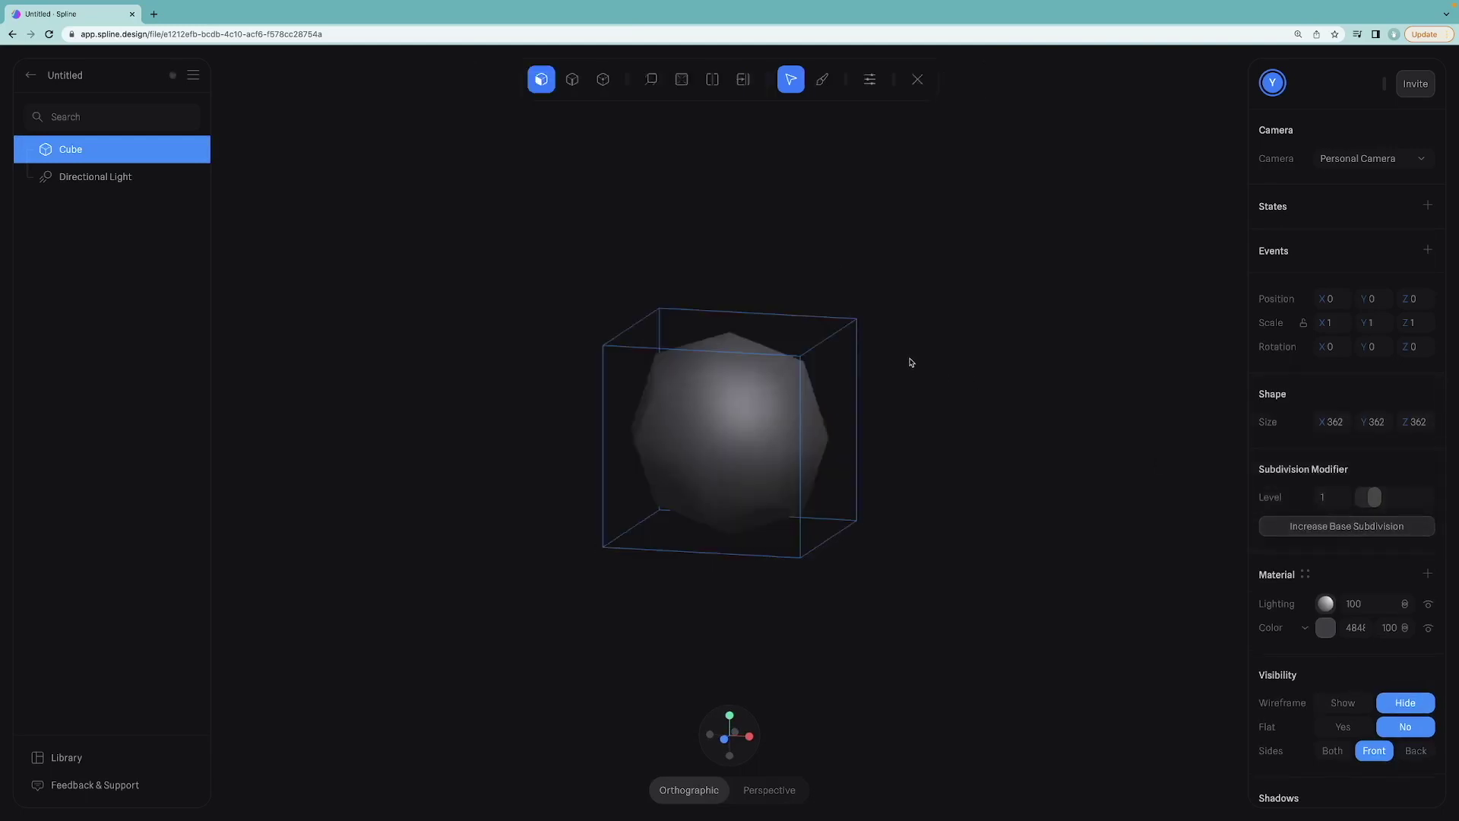
left_click_drag(1372, 499, 1395, 500)
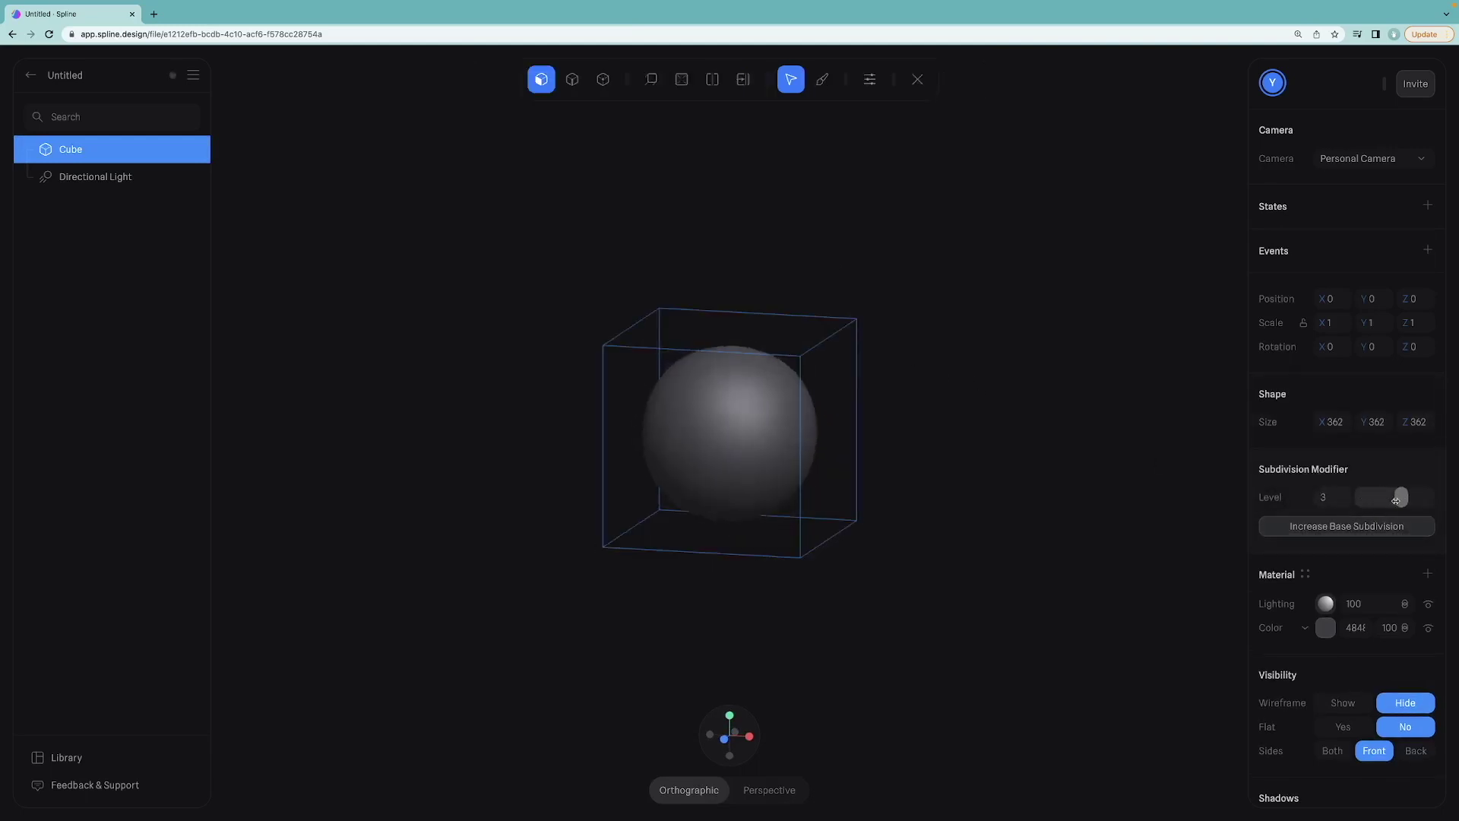
Add a horizontal loop cut around the cube's middle and slide it slightly upward.
left_click(712, 80)
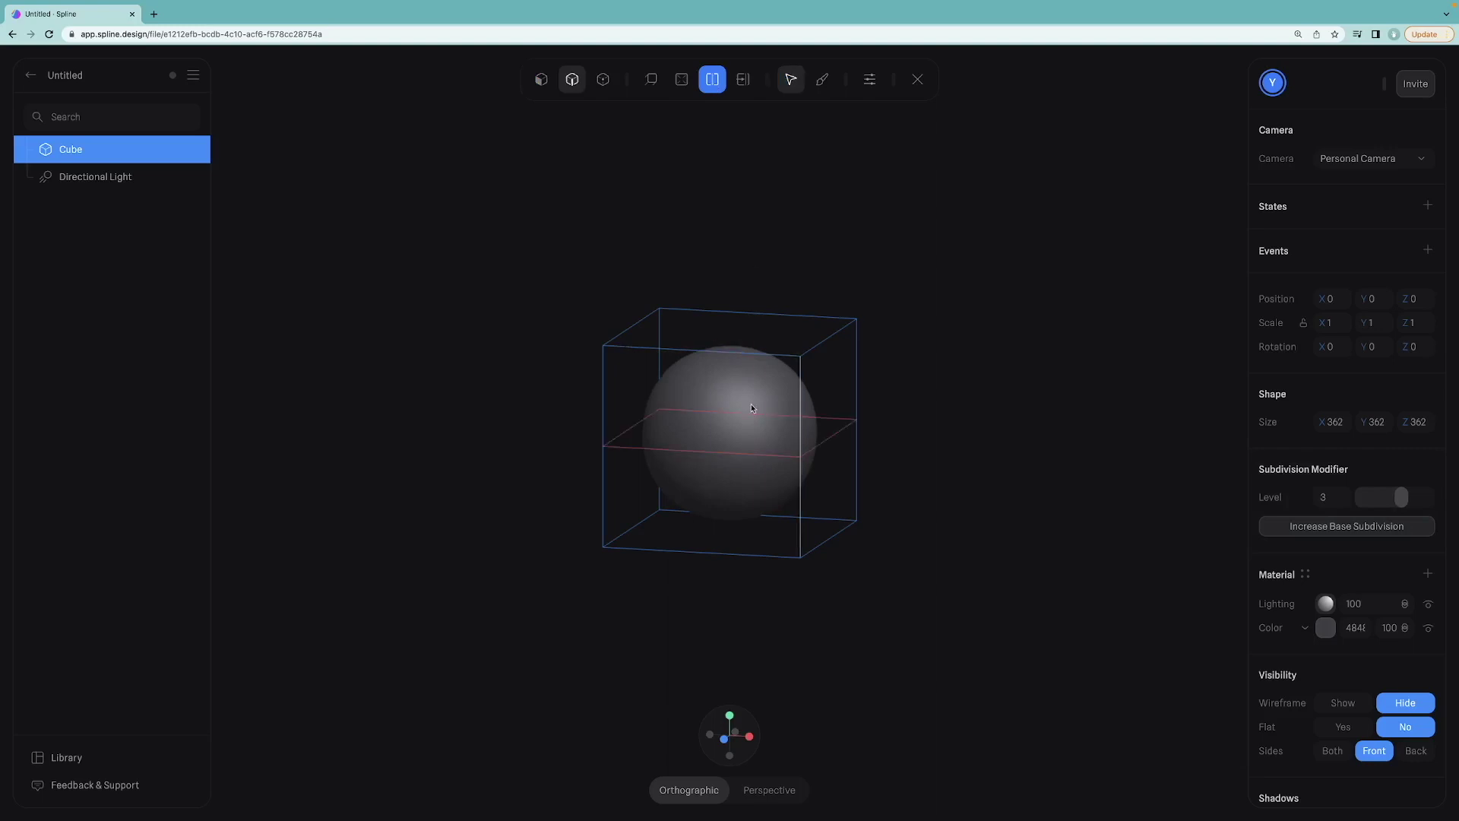
left_click(760, 434)
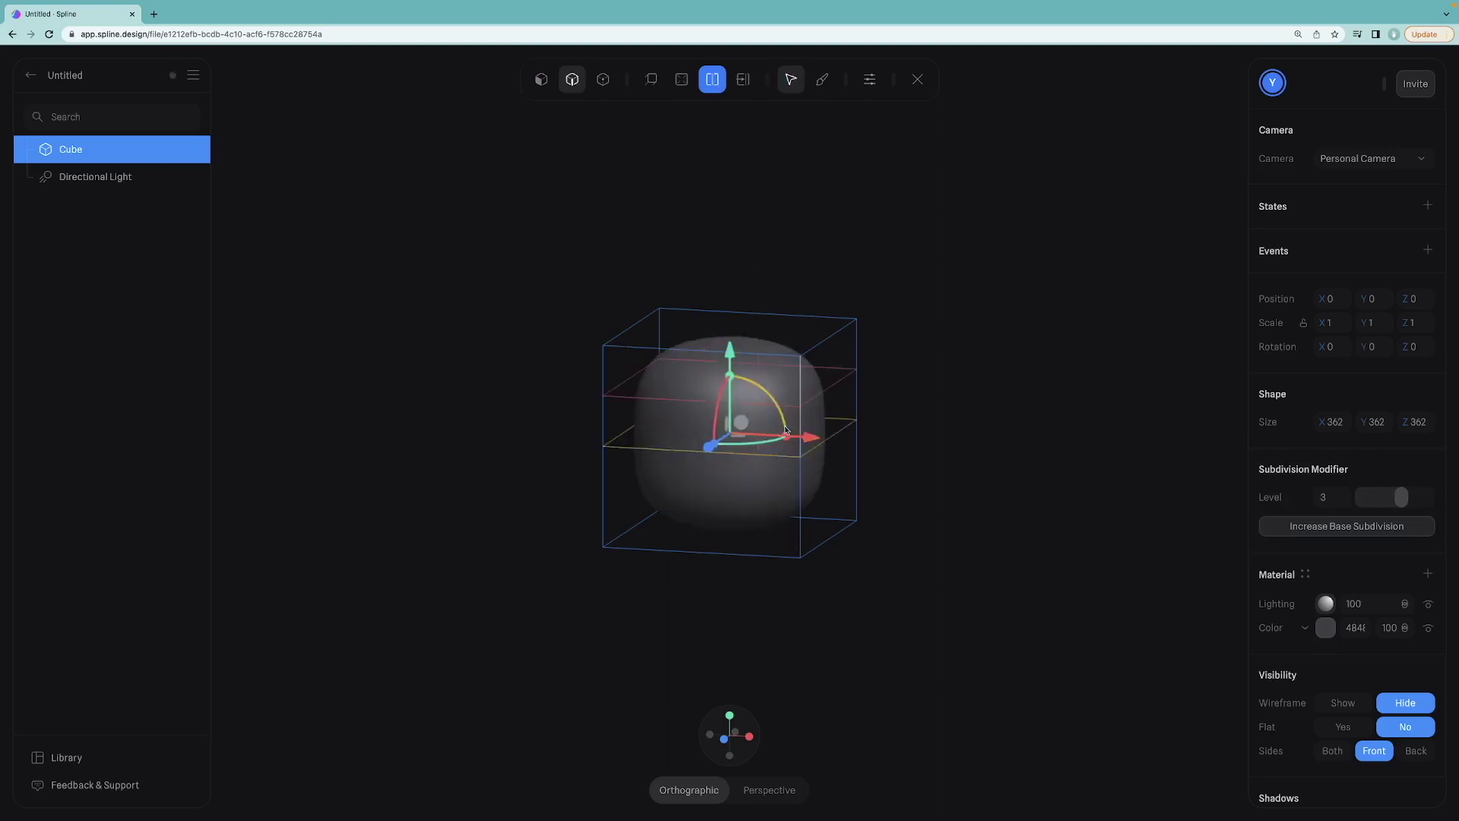
left_click(745, 82)
left_click_drag(886, 443, 923, 323)
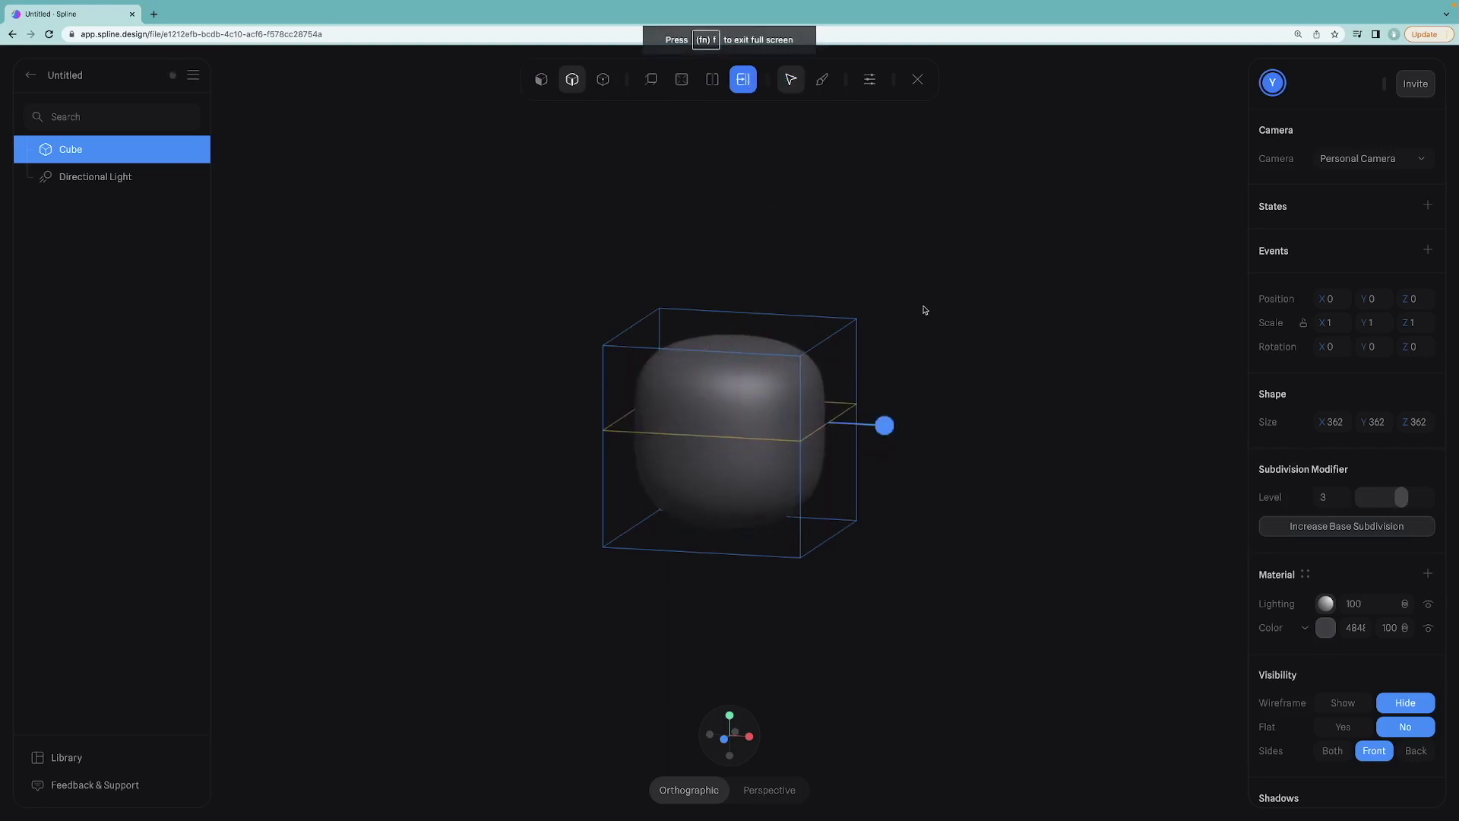
Add a second horizontal loop cut in the cube's lower half and slide it down to the bottom edge to flatten the base.
left_click(718, 87)
left_click(816, 483)
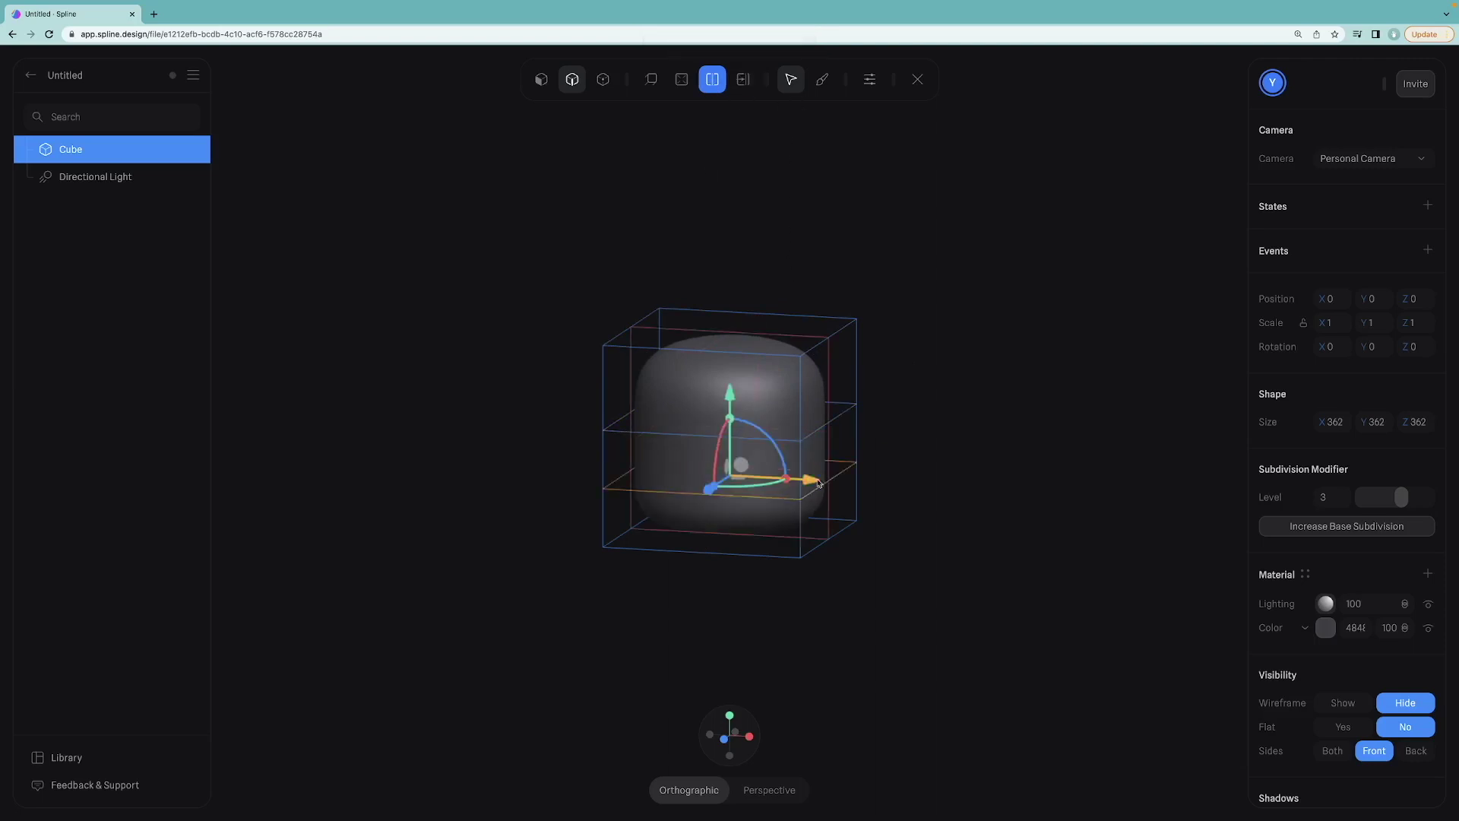
left_click(743, 81)
left_click_drag(882, 484, 883, 545)
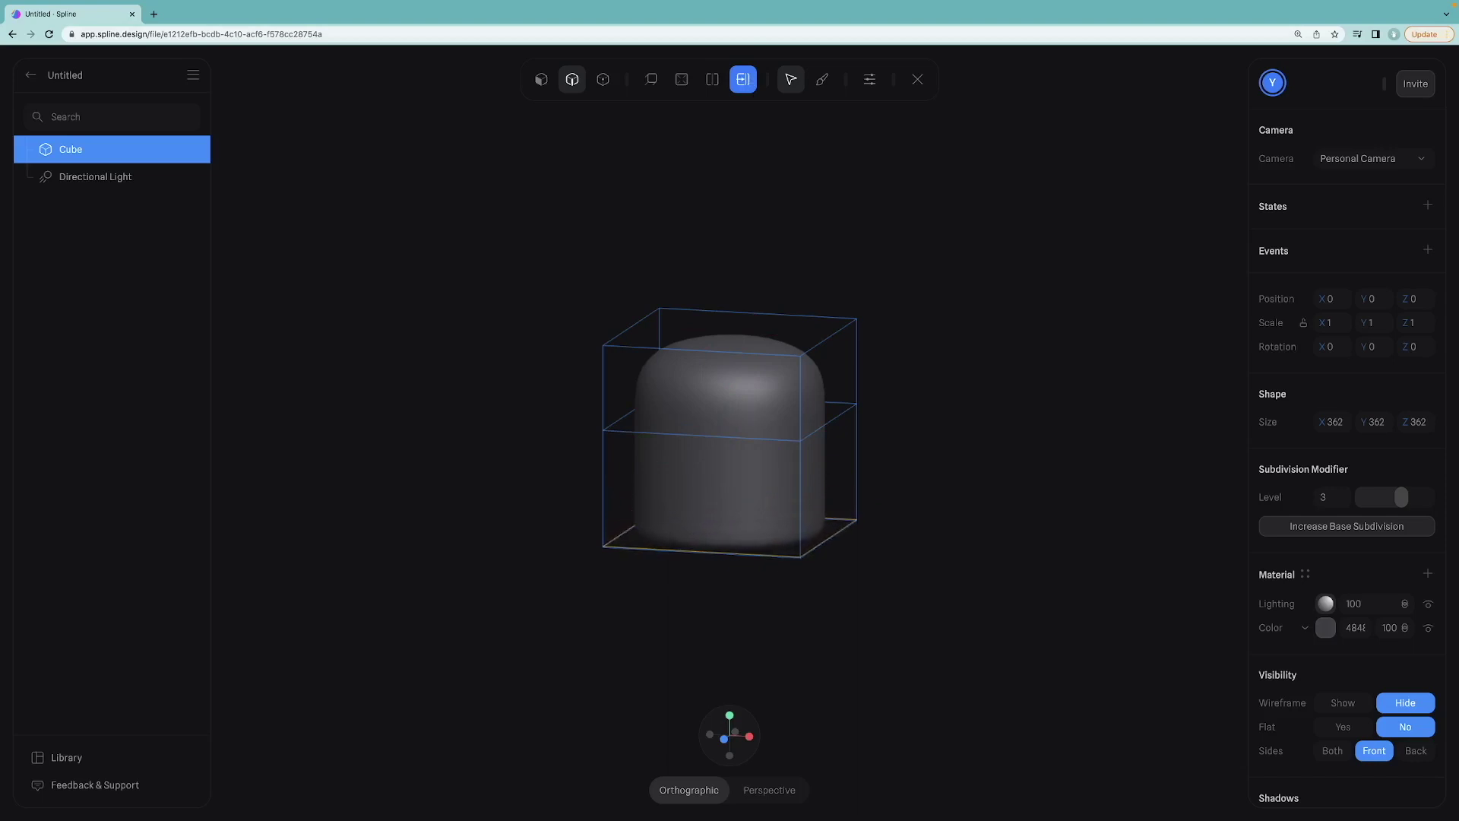
key("Escape")
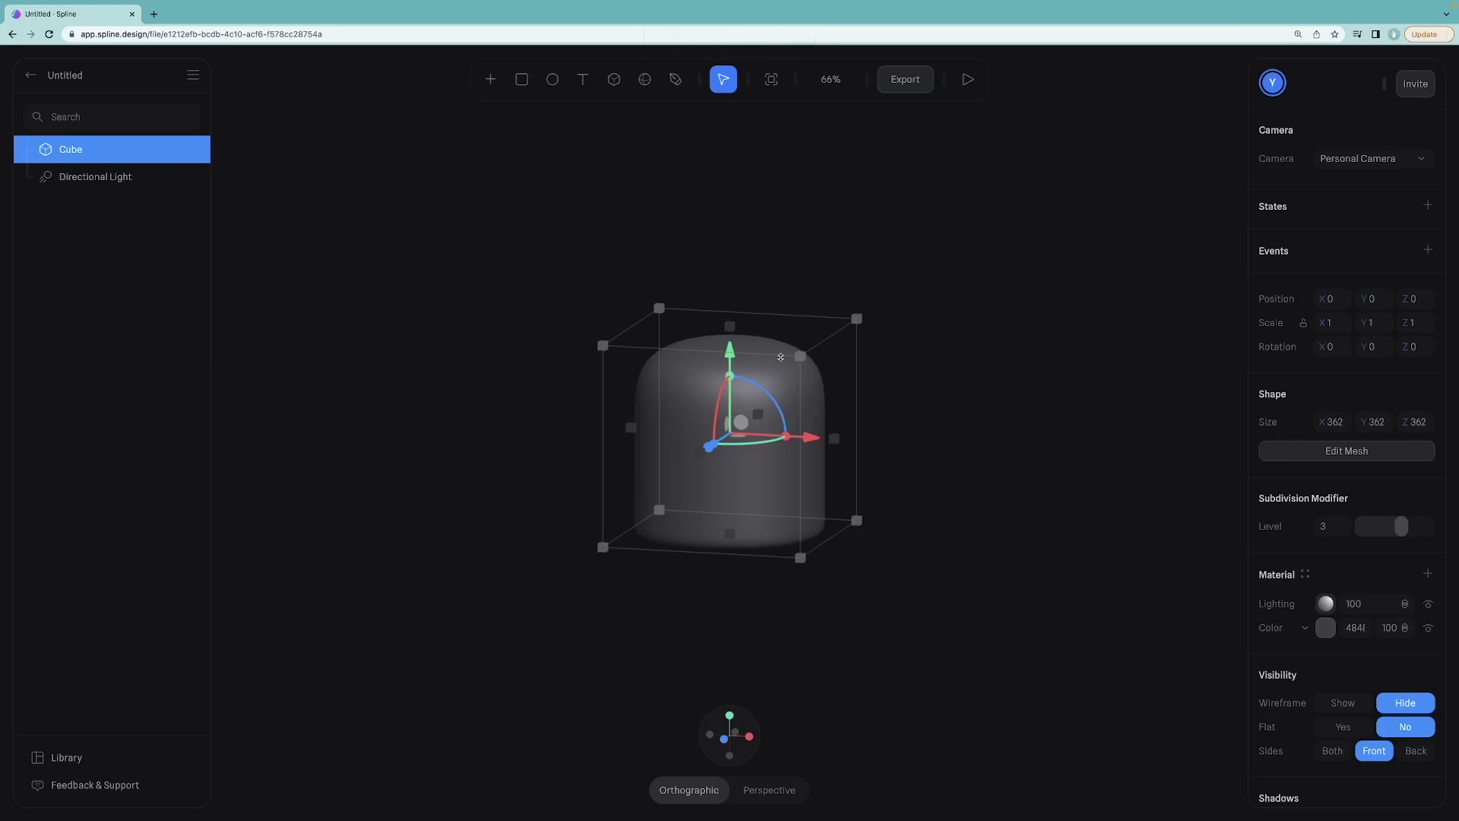
Stretch the cube upward to a height of about 467 units.
left_click_drag(734, 363, 734, 304)
left_click(937, 313)
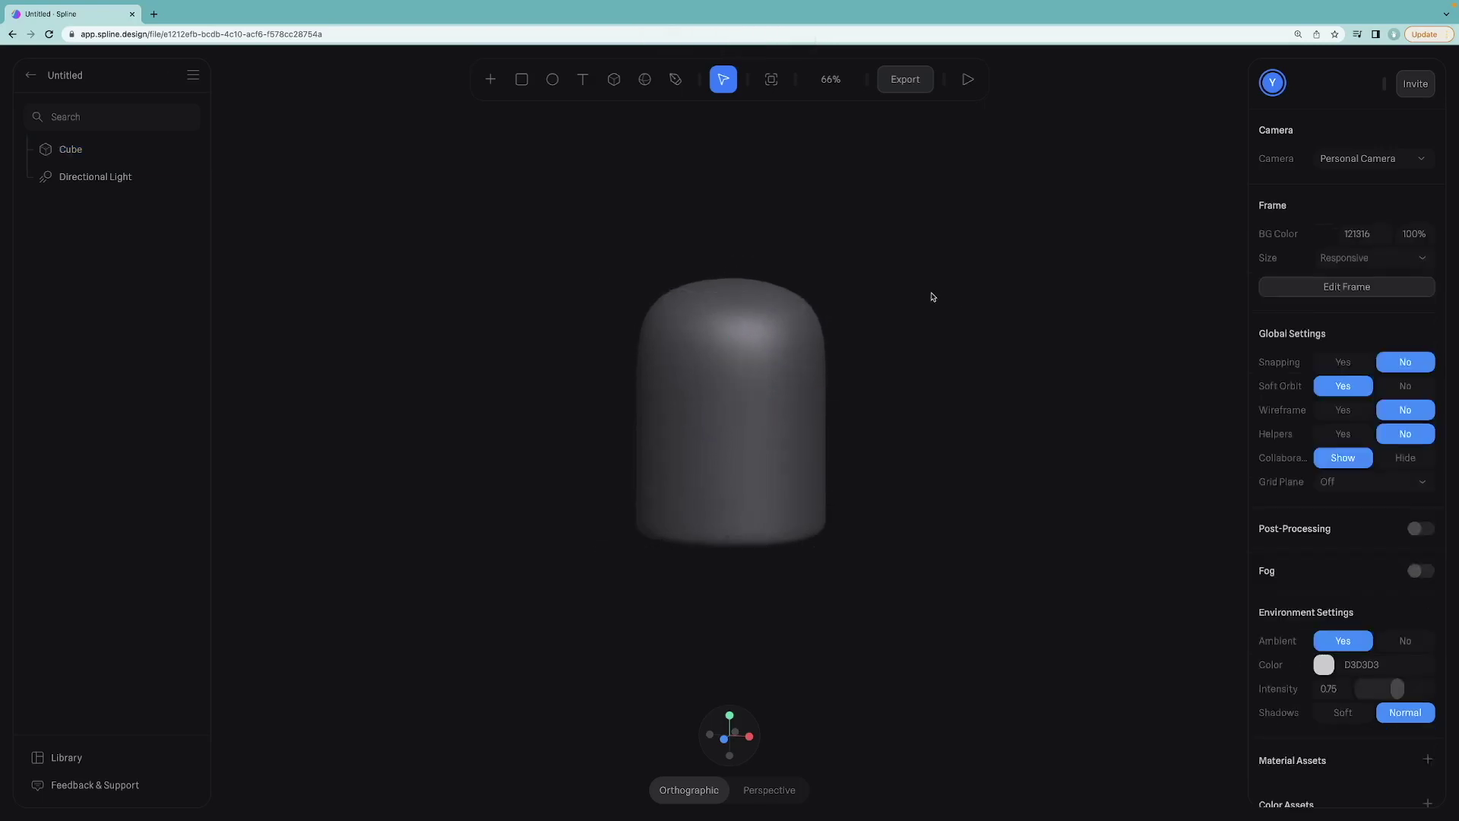
left_click_drag(933, 296, 1045, 303)
Set the body mesh's subdivision level to 5 and finish editing it.
left_click(804, 373)
left_click(1352, 452)
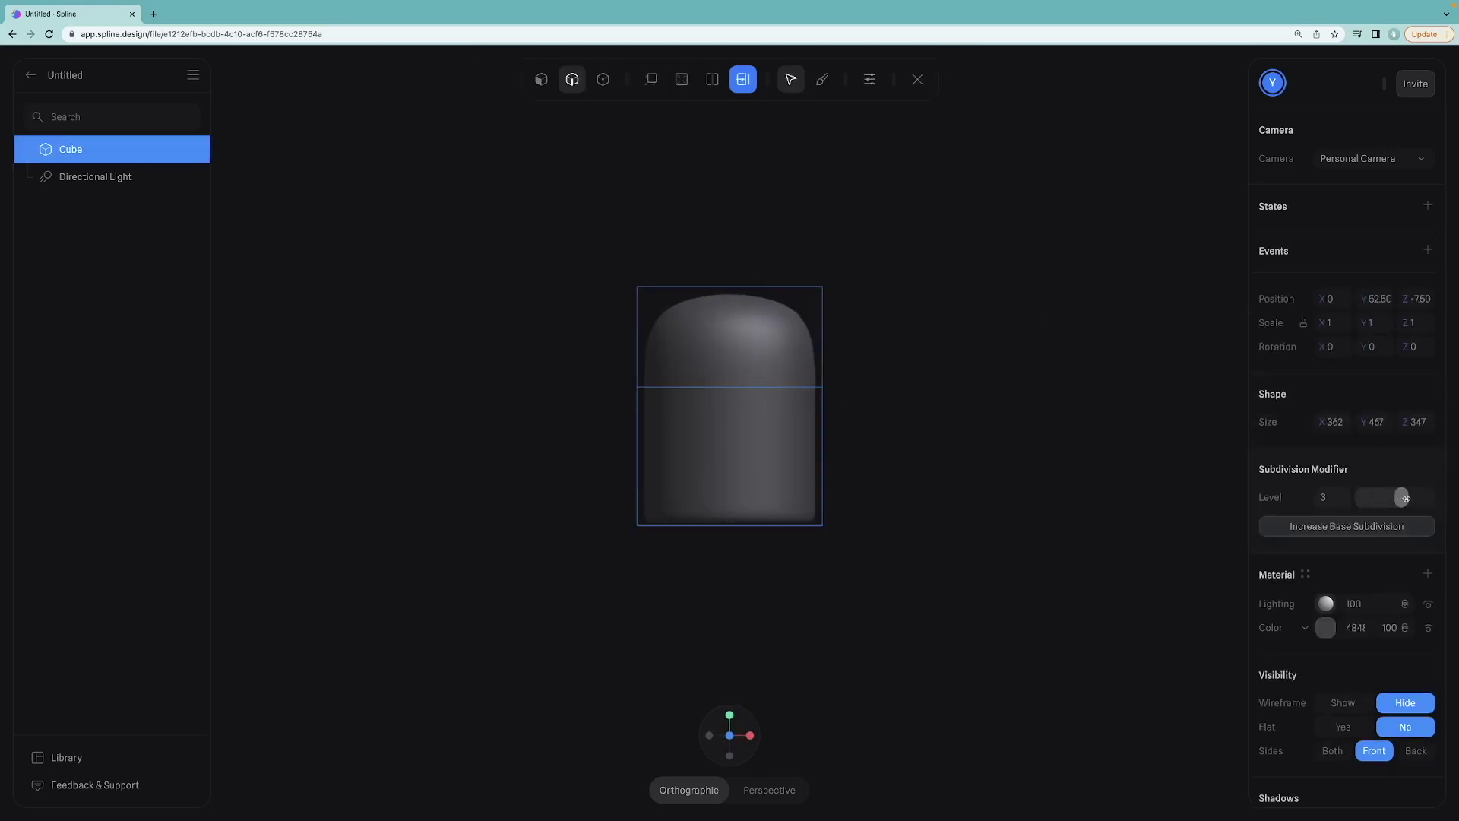
left_click_drag(1405, 498, 1455, 503)
key("Escape")
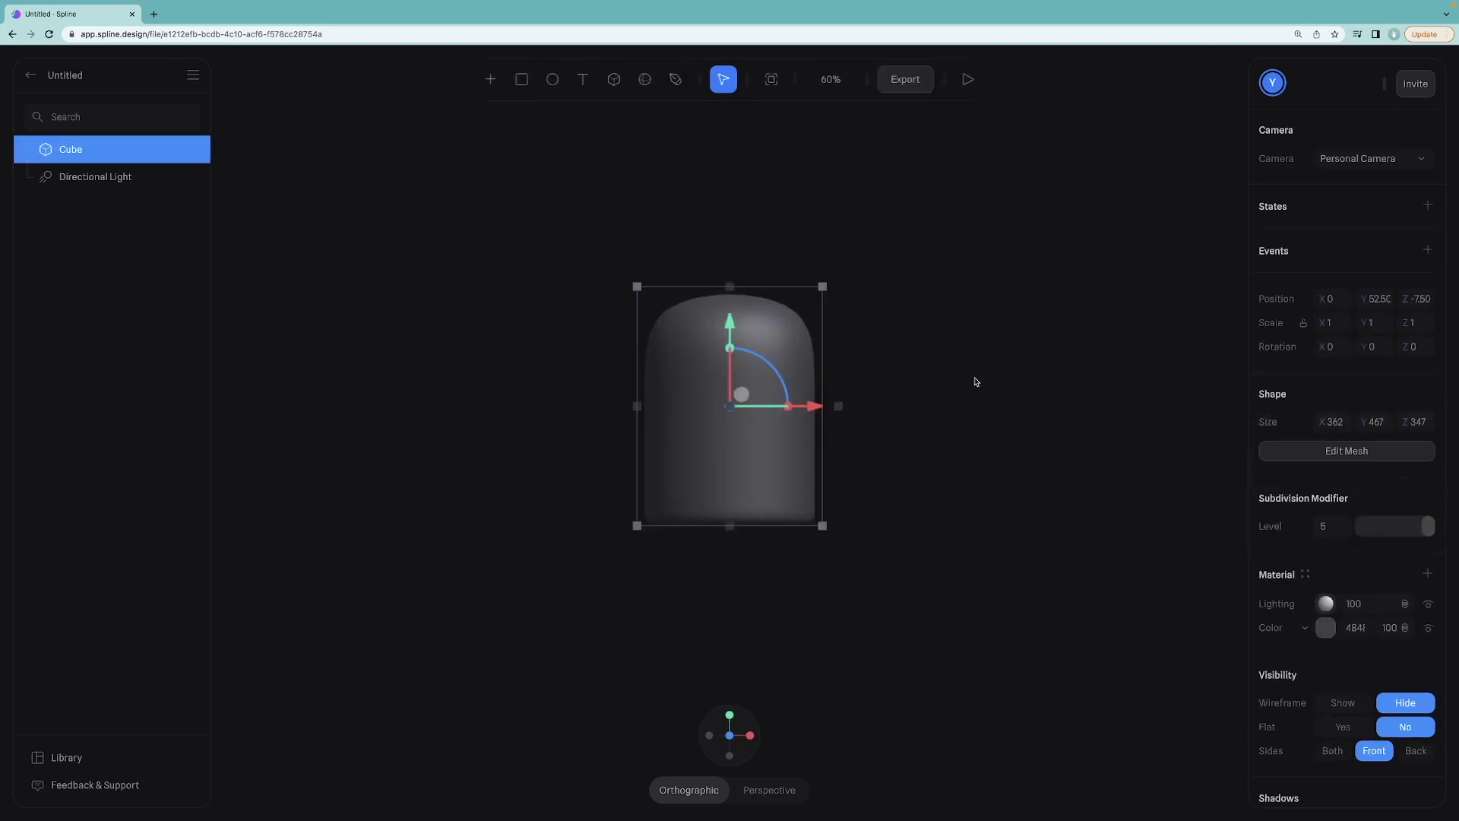
key("Escape")
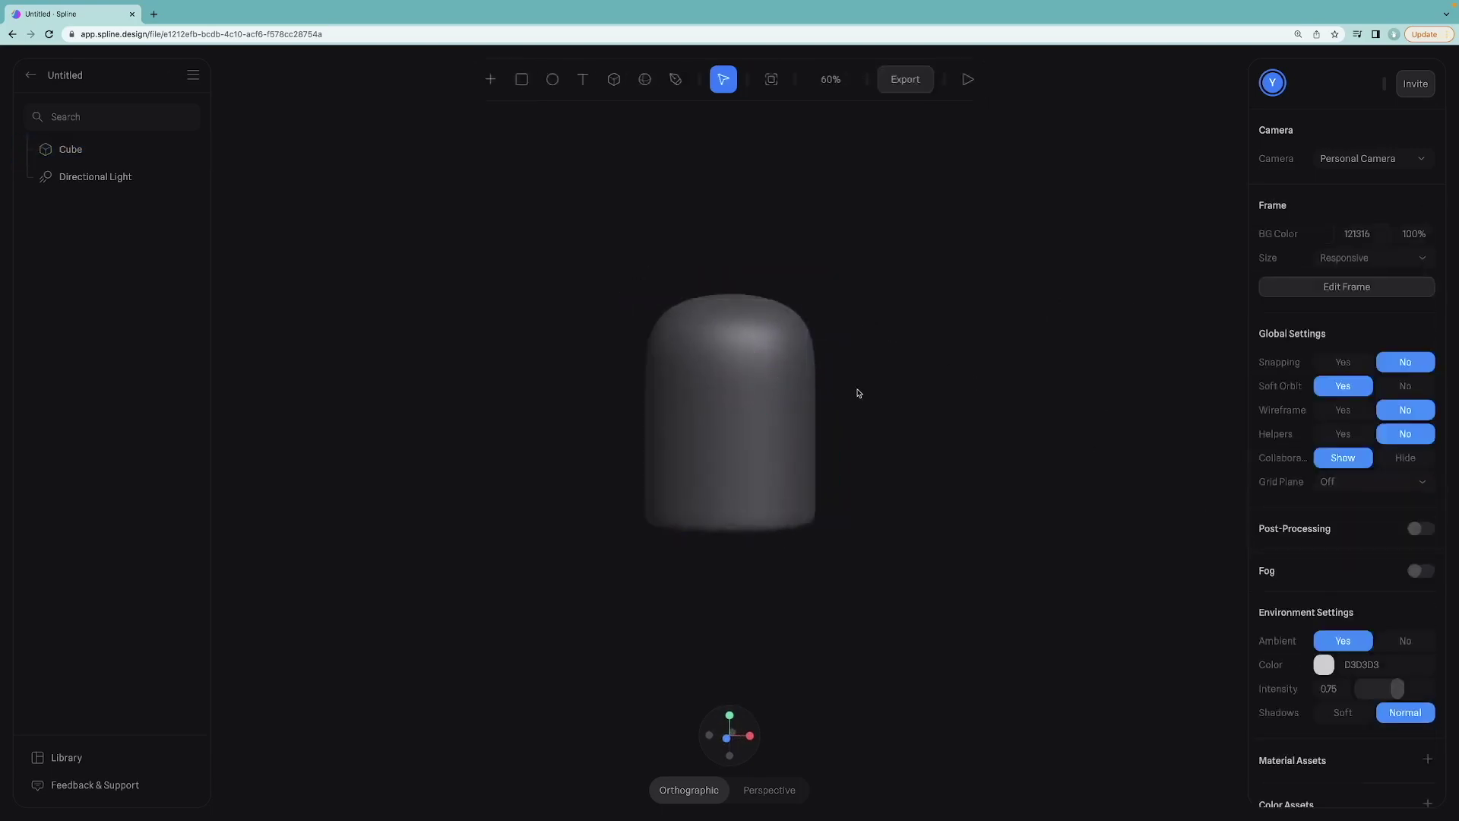
Stretch the body downward from its base to a height of about 509 units.
left_click(786, 406)
left_click_drag(750, 538, 754, 554)
left_click(986, 467)
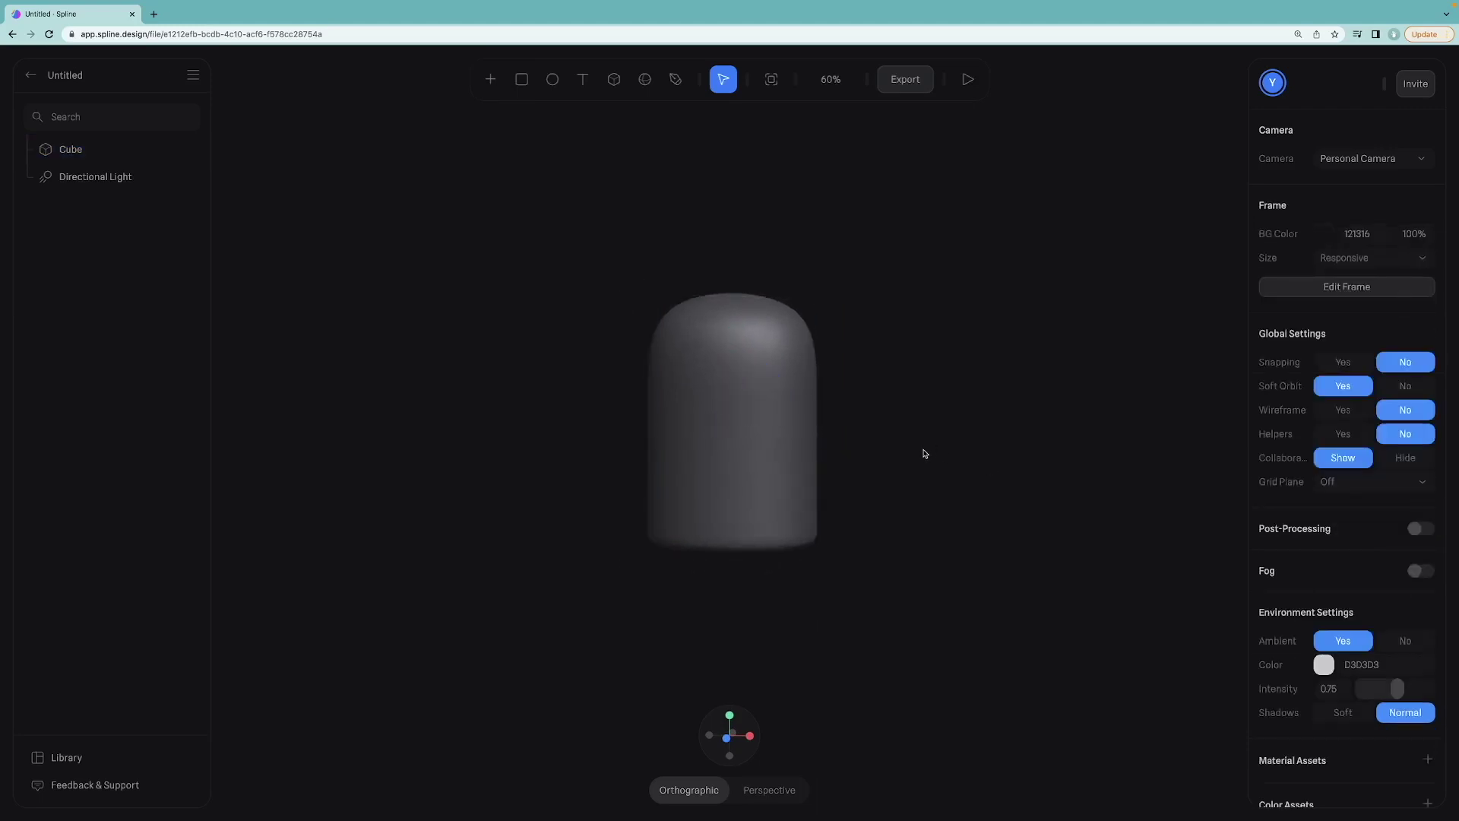
Edit the body mesh, setting its subdivision level to 0 and increasing its base subdivision.
left_click(734, 404)
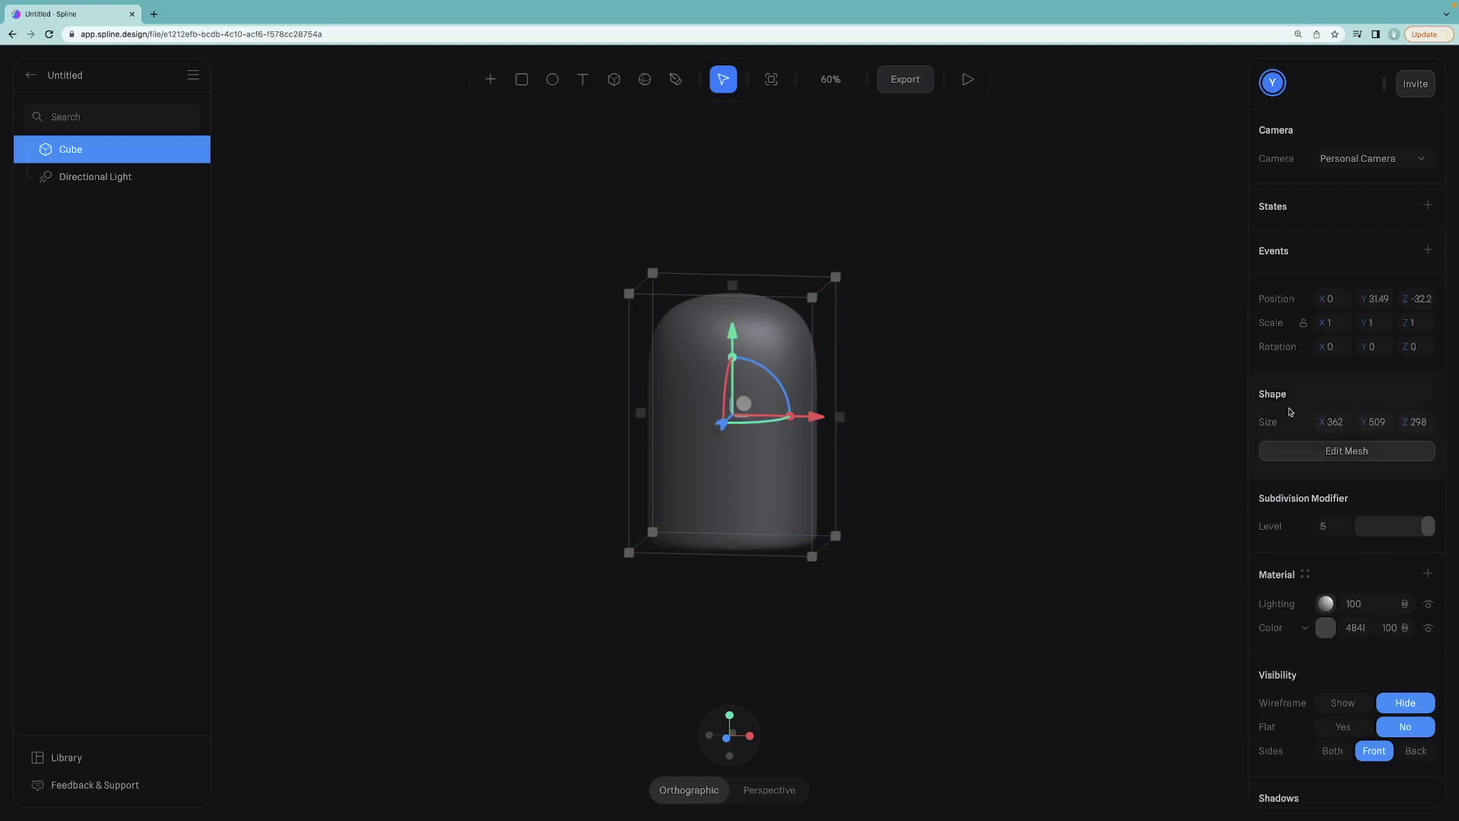
left_click(1307, 450)
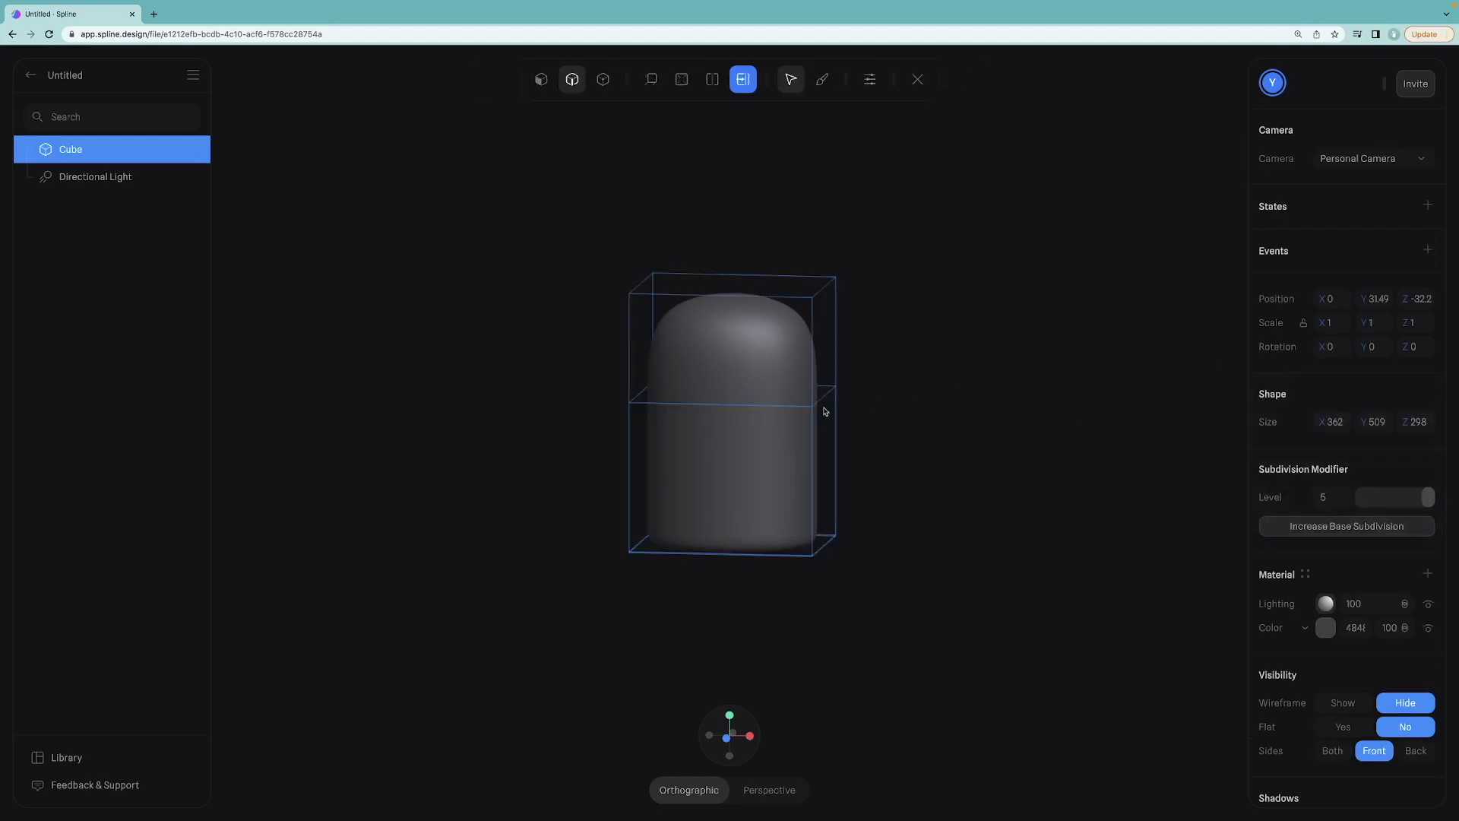
left_click(1349, 528)
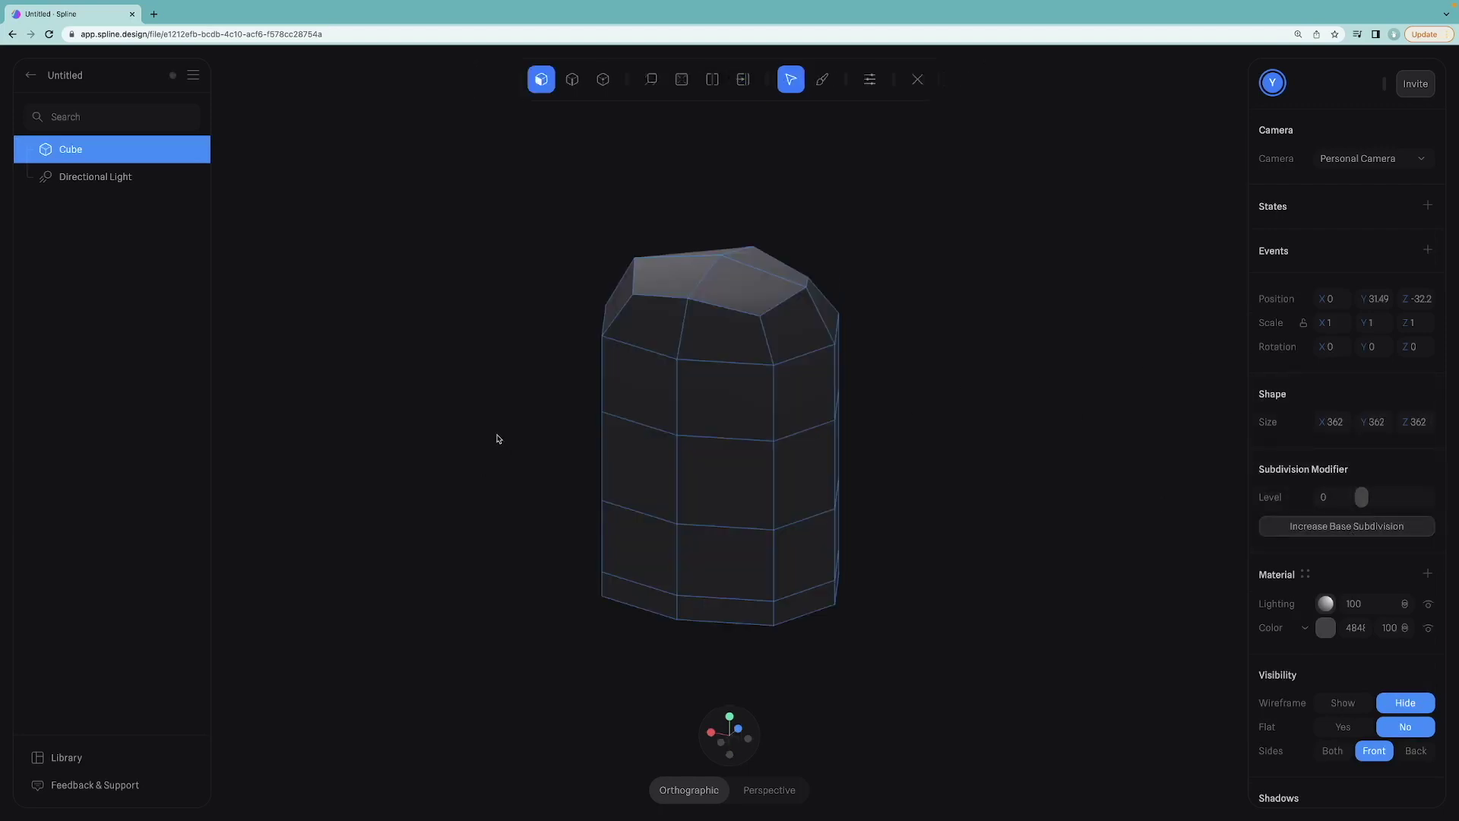
Select the central faces on the body's underside and push them up into the body.
scroll(550, 388, "down", 4)
left_click_drag(572, 363, 762, 290)
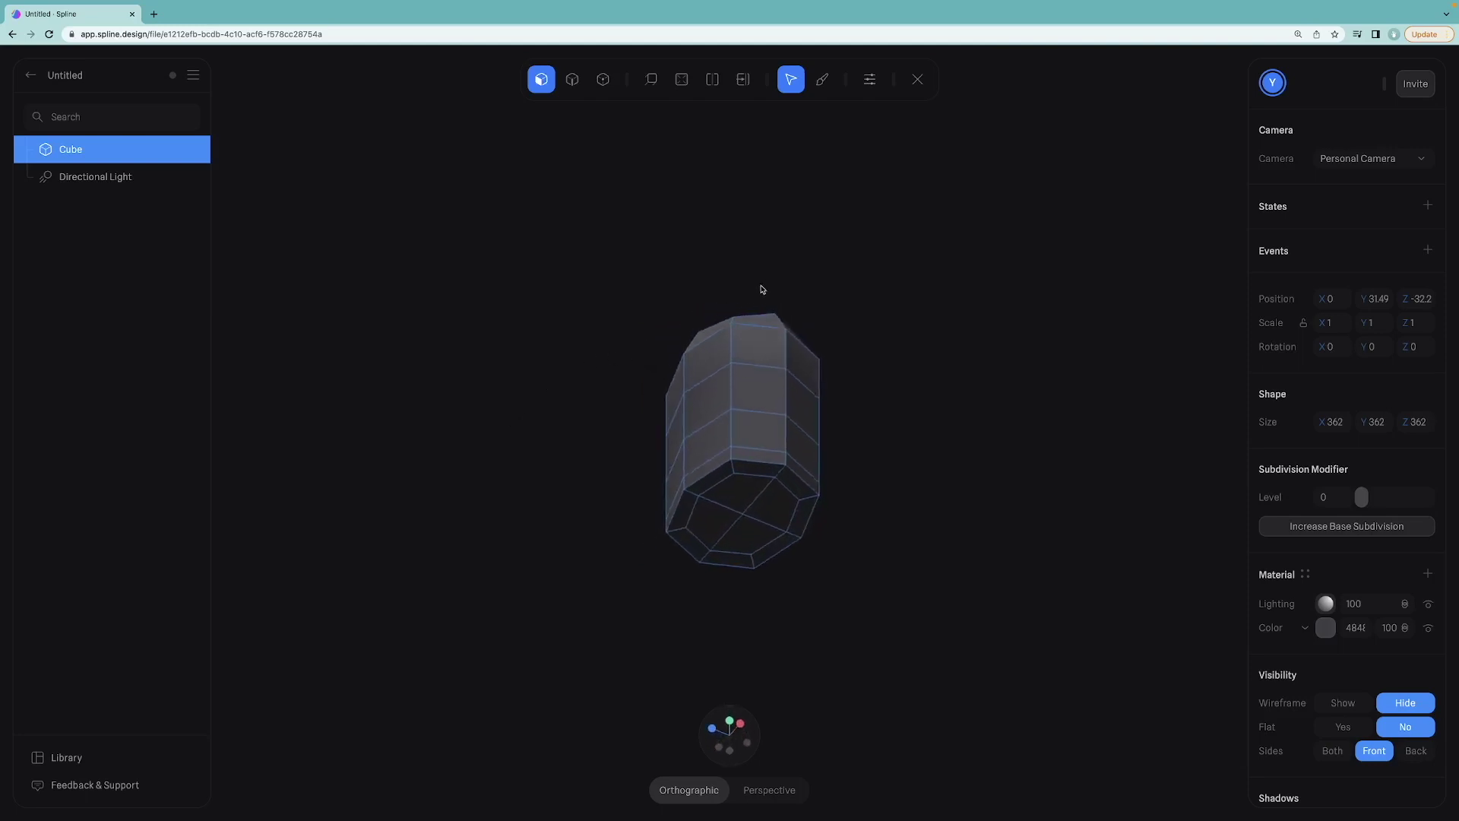
left_click(735, 498)
left_click(768, 536, "shift")
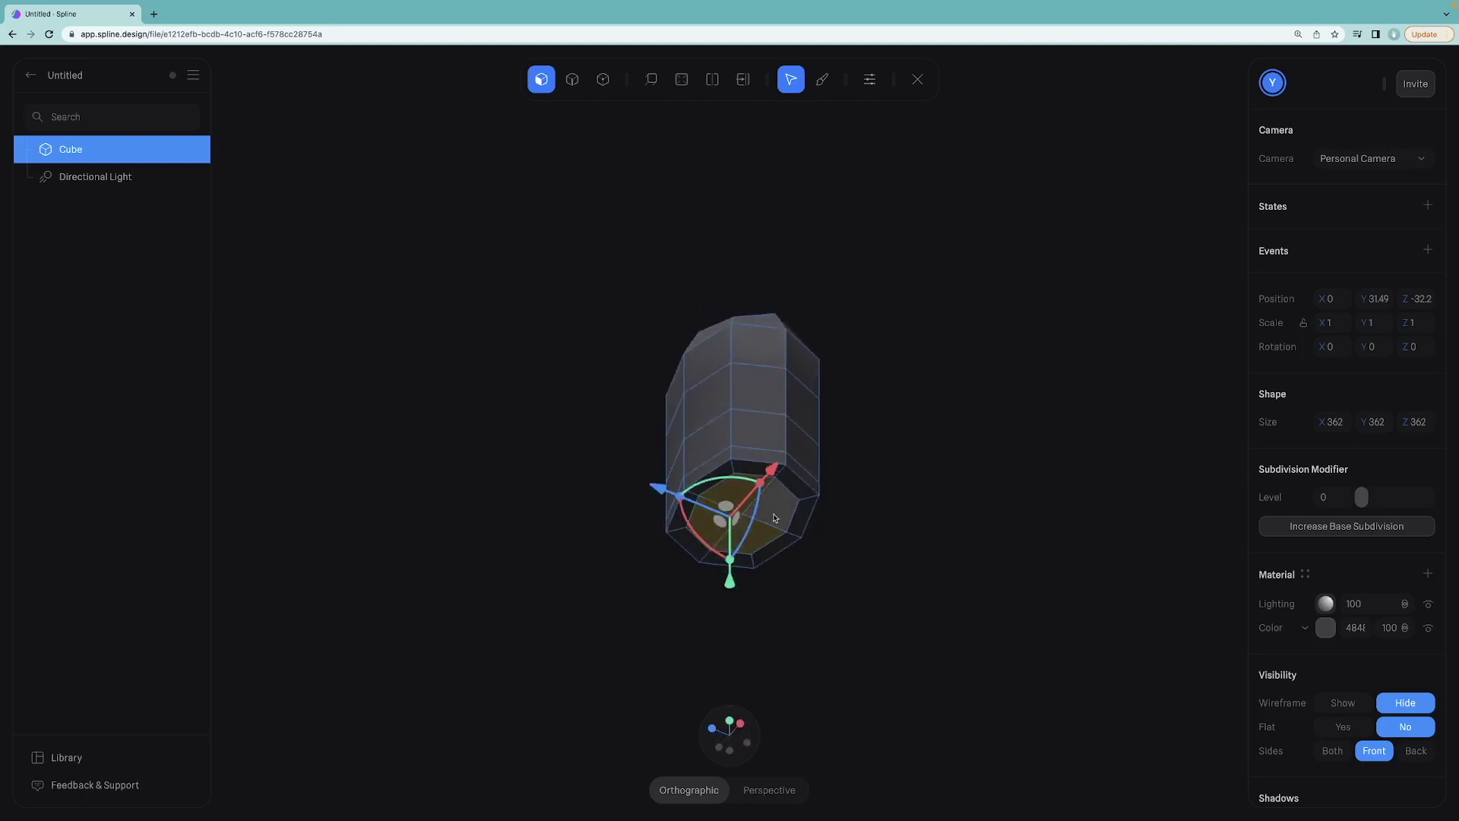
left_click(775, 516, "shift")
left_click_drag(883, 406, 527, 476, "alt")
left_click_drag(723, 411, 726, 370)
left_click_drag(863, 482, 755, 605, "alt")
key("Escape")
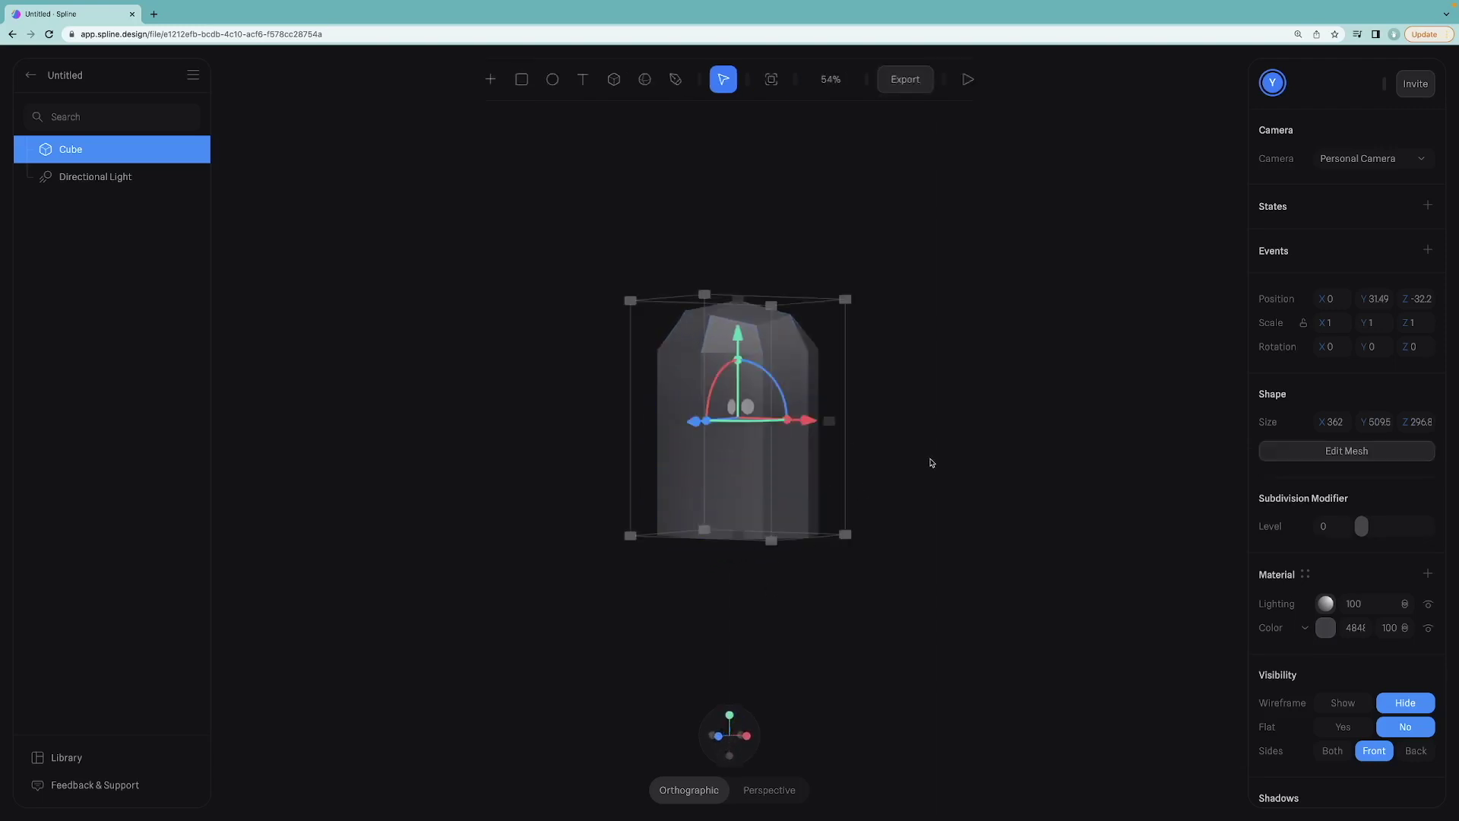
Try subdivision level 5 on the body, return it to 0 and increase the base subdivision once more.
left_click(1357, 455)
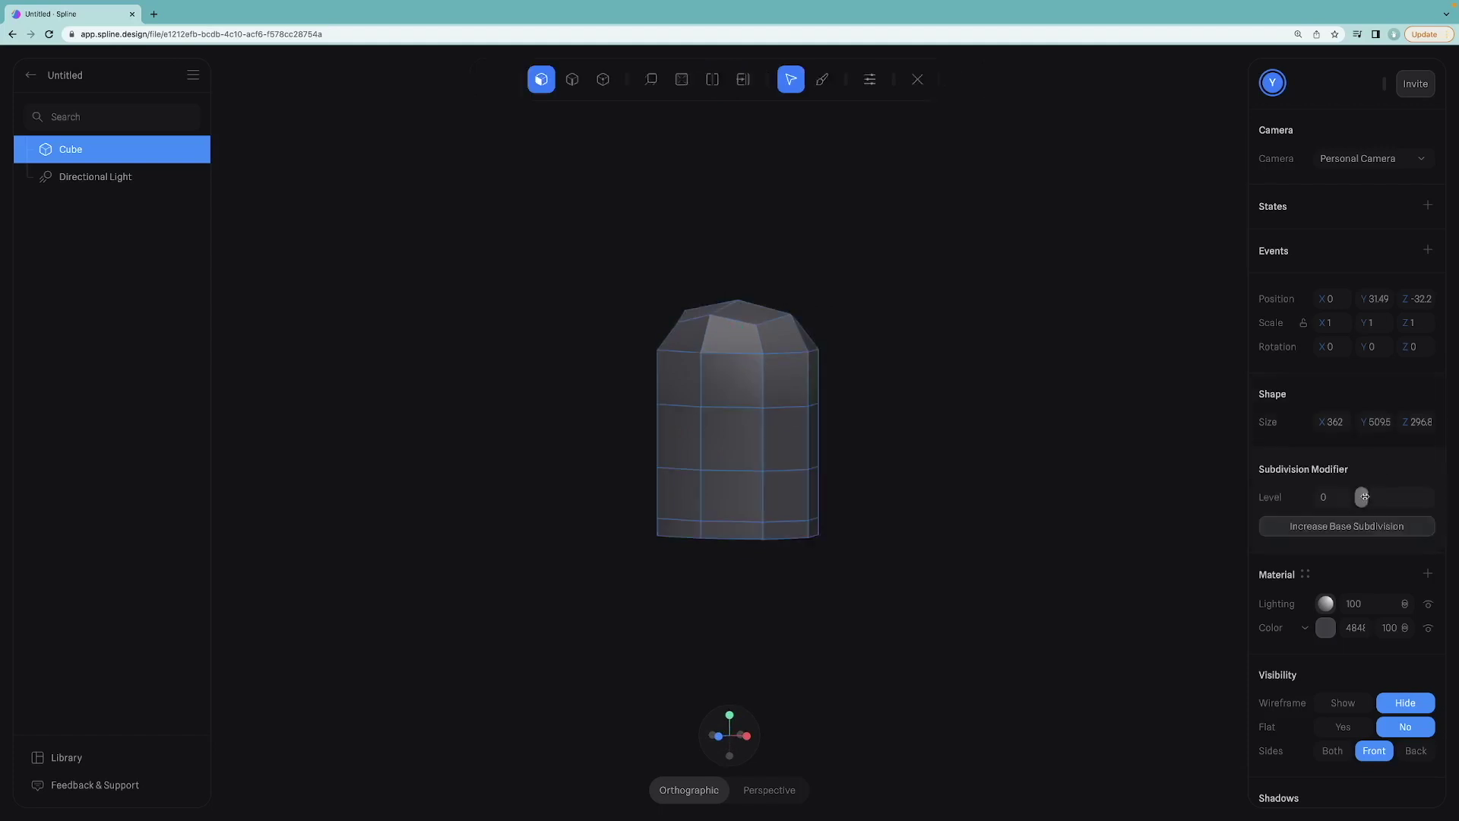
left_click_drag(1362, 497, 1442, 503)
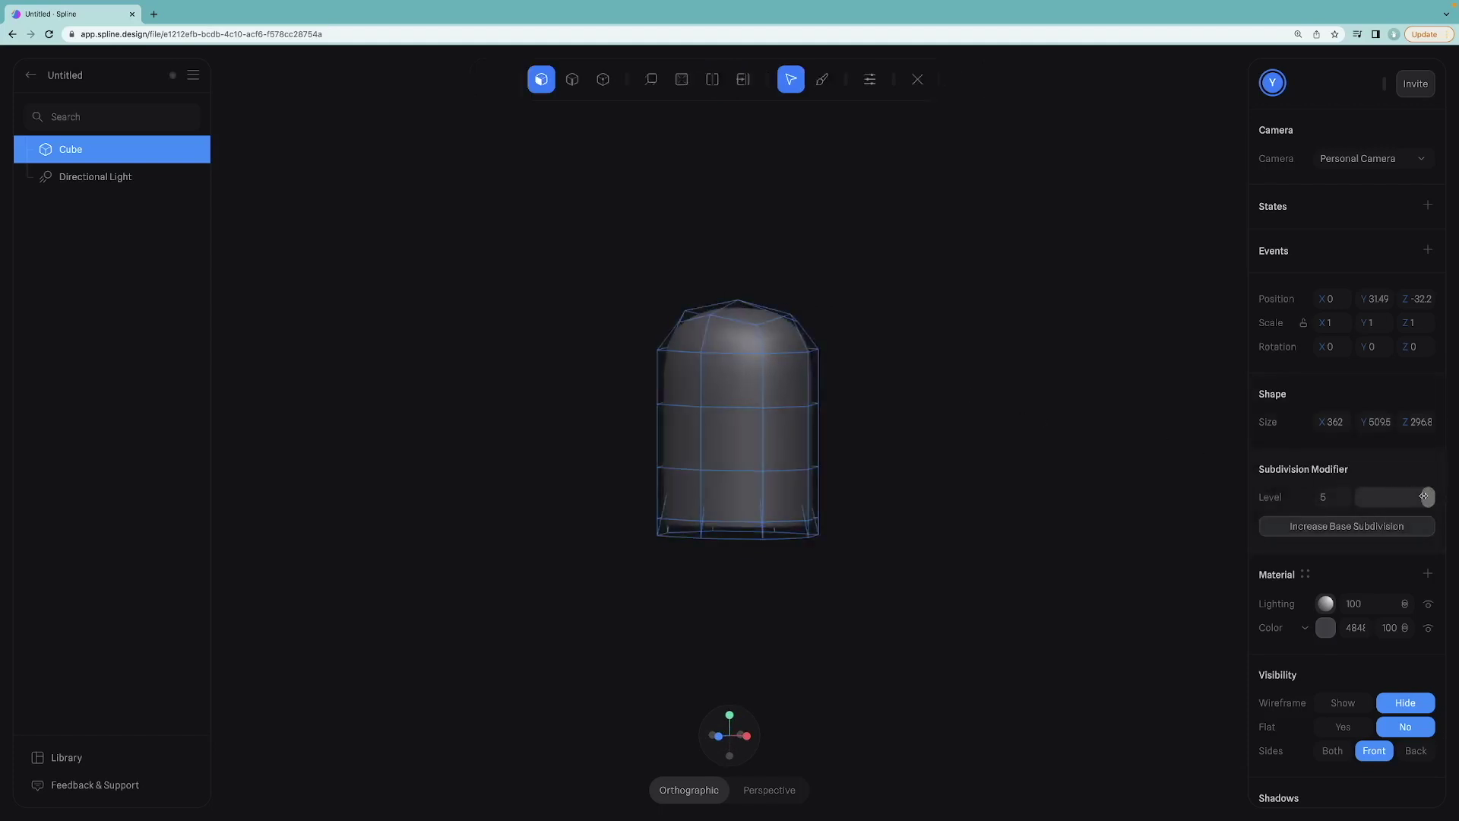
left_click_drag(1426, 497, 1343, 503)
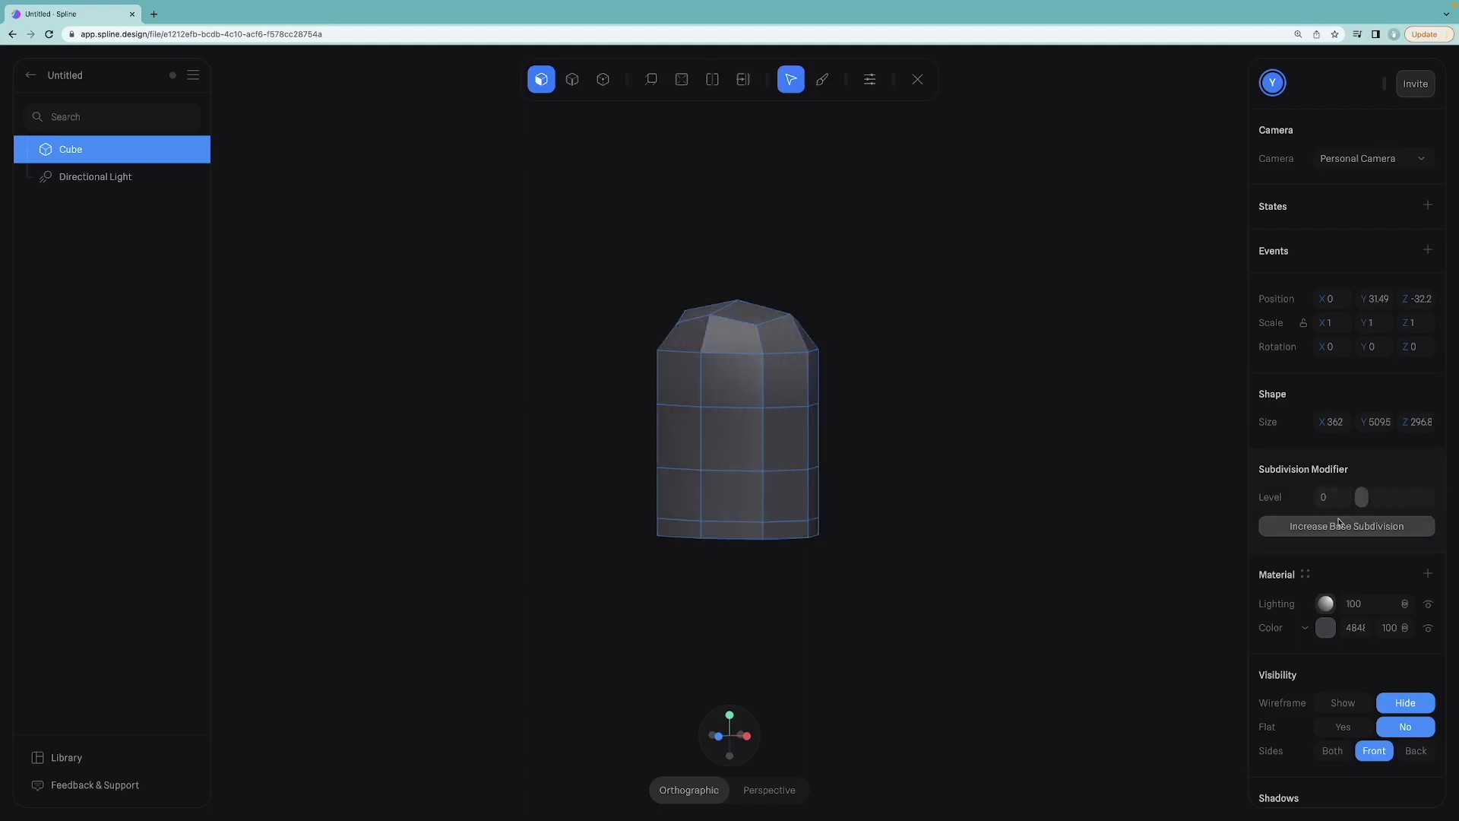
left_click(1339, 527)
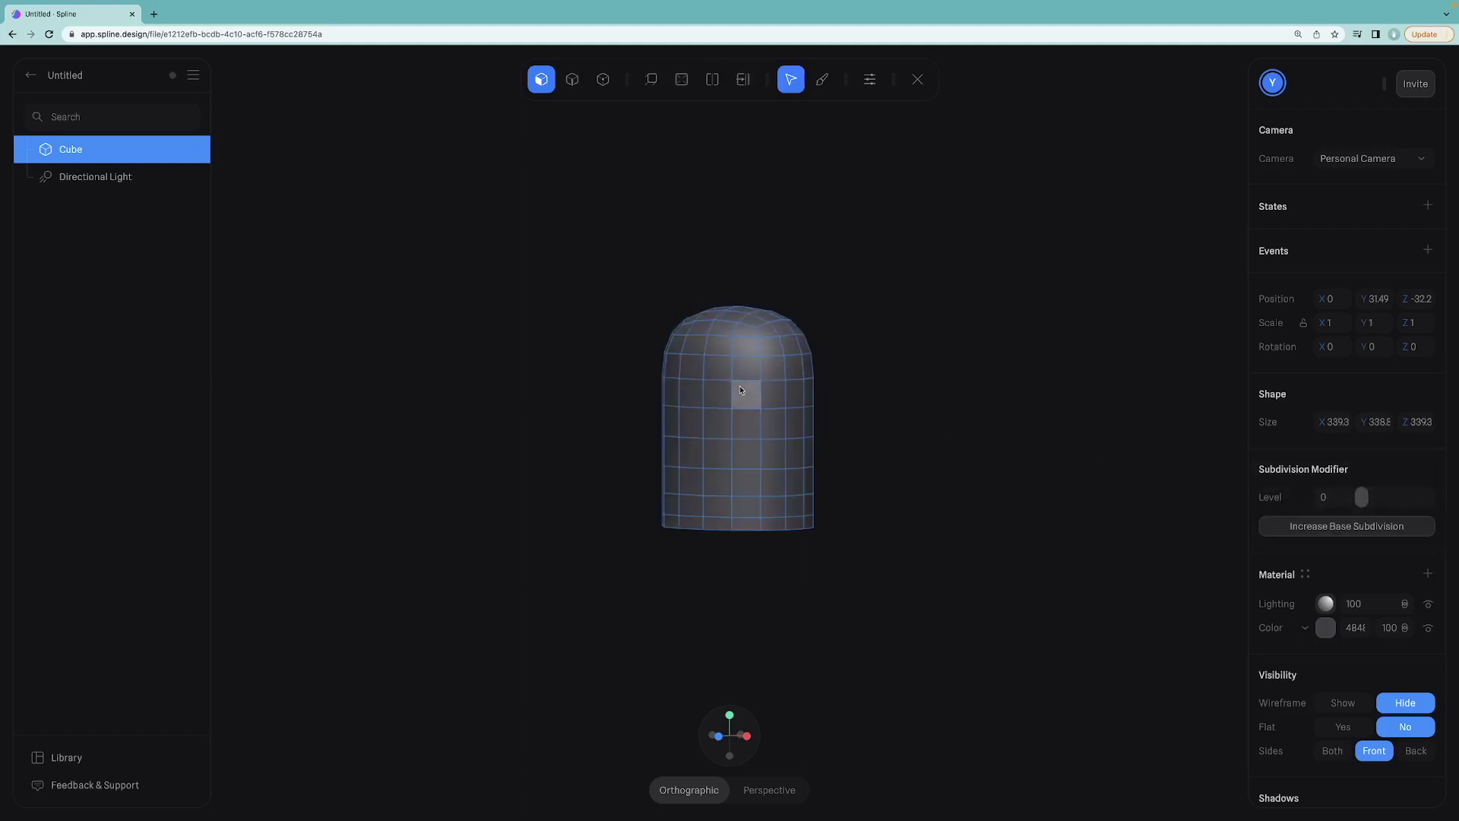
scroll(616, 357, "up", 2)
scroll(617, 357, "up", 2)
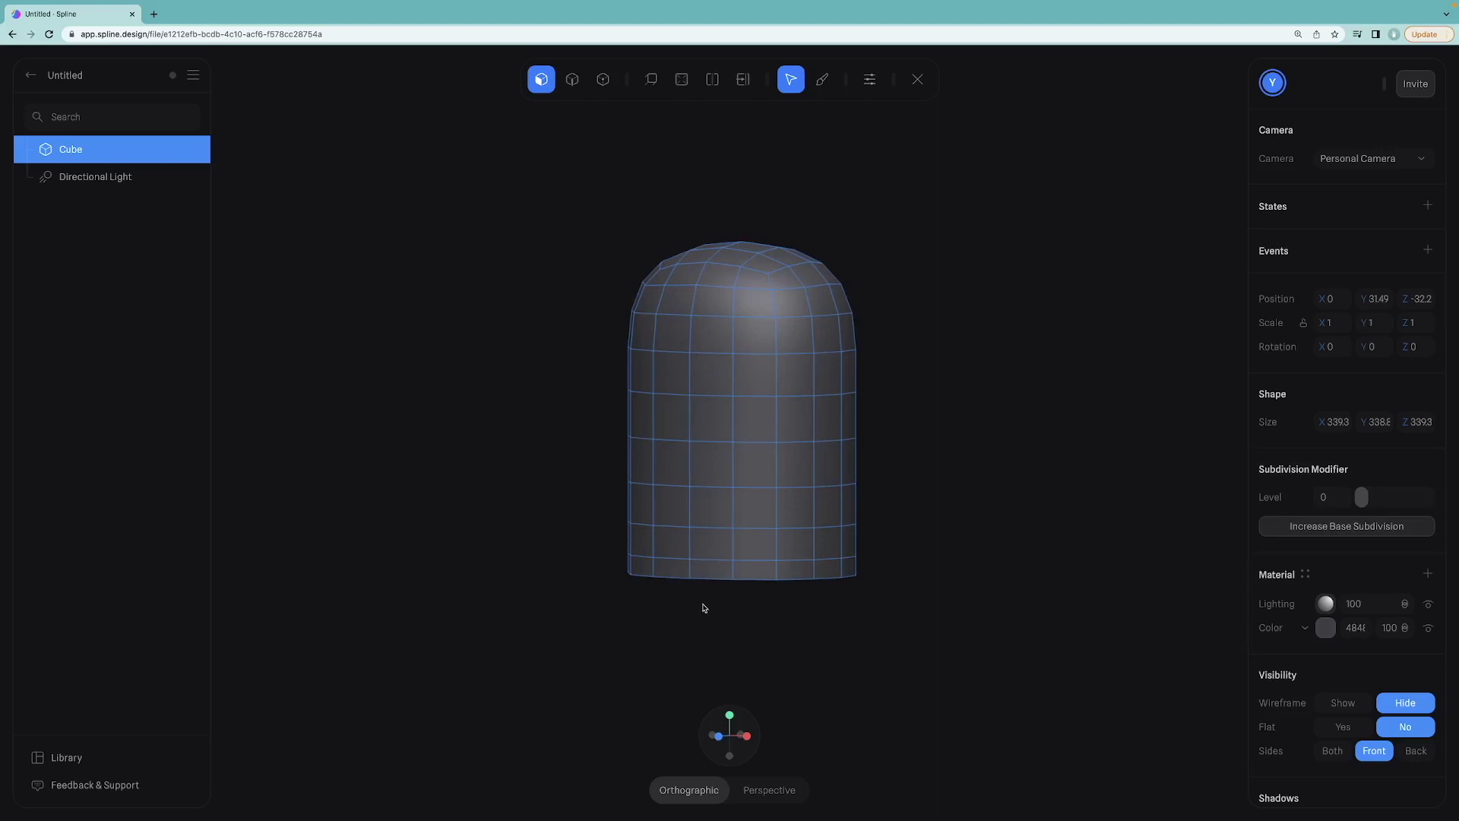
key("Escape")
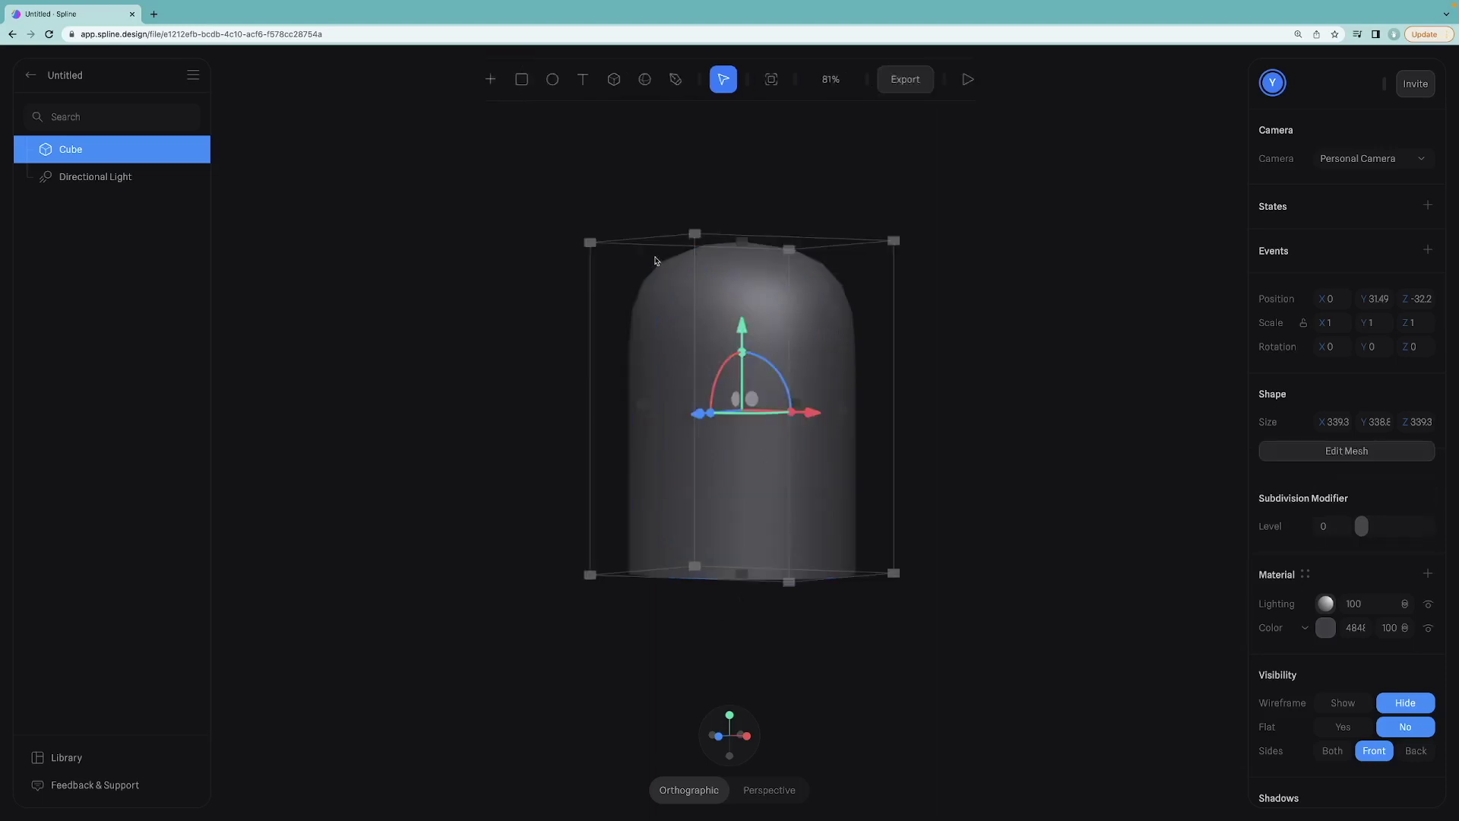
Reopen the body mesh for editing and go through its face, edge and vertex selection modes.
double_click(722, 294)
left_click(572, 79)
left_click(603, 79)
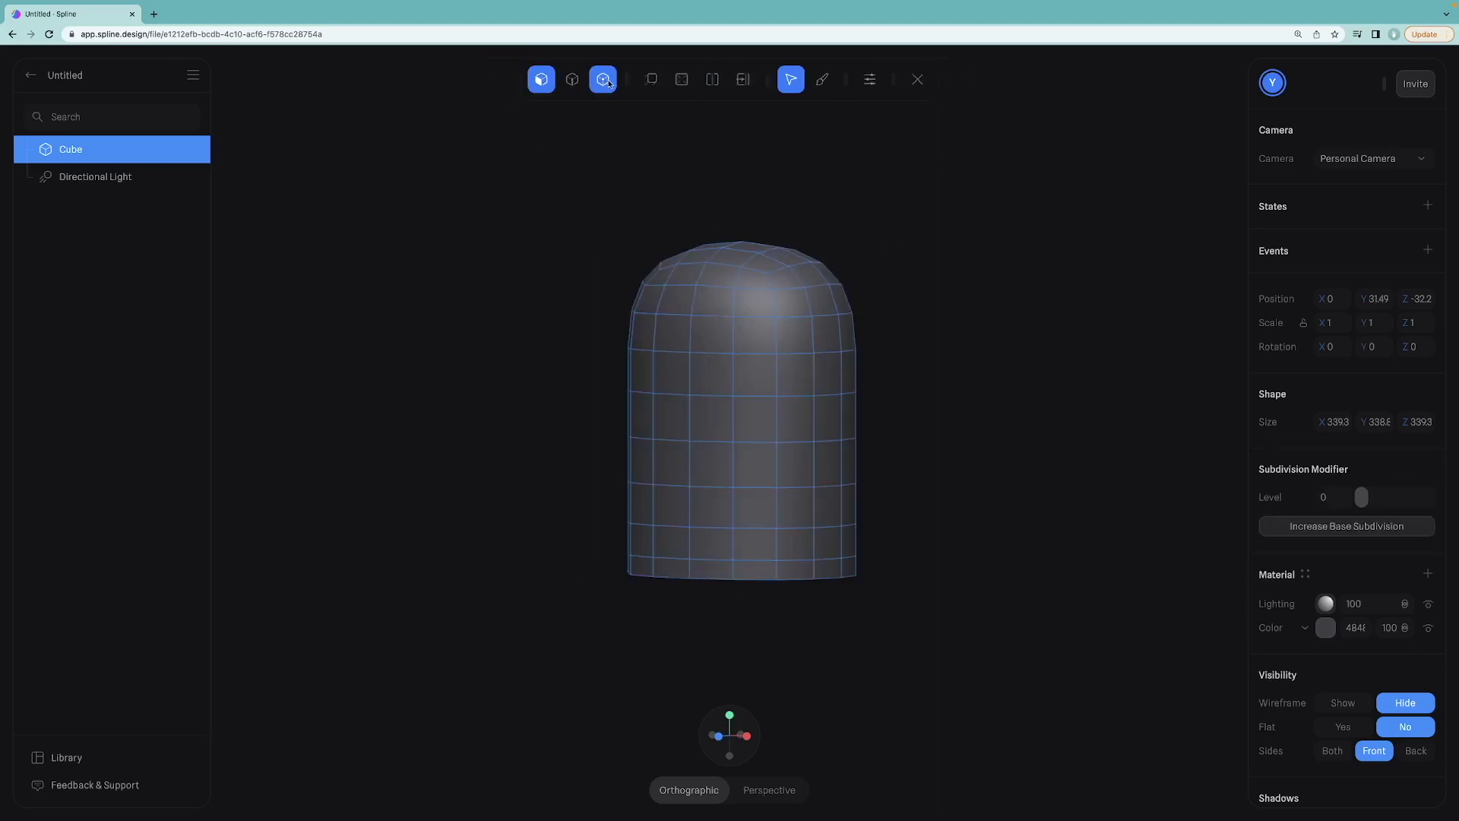
left_click(542, 82)
left_click(571, 81)
left_click(601, 81)
left_click(690, 660)
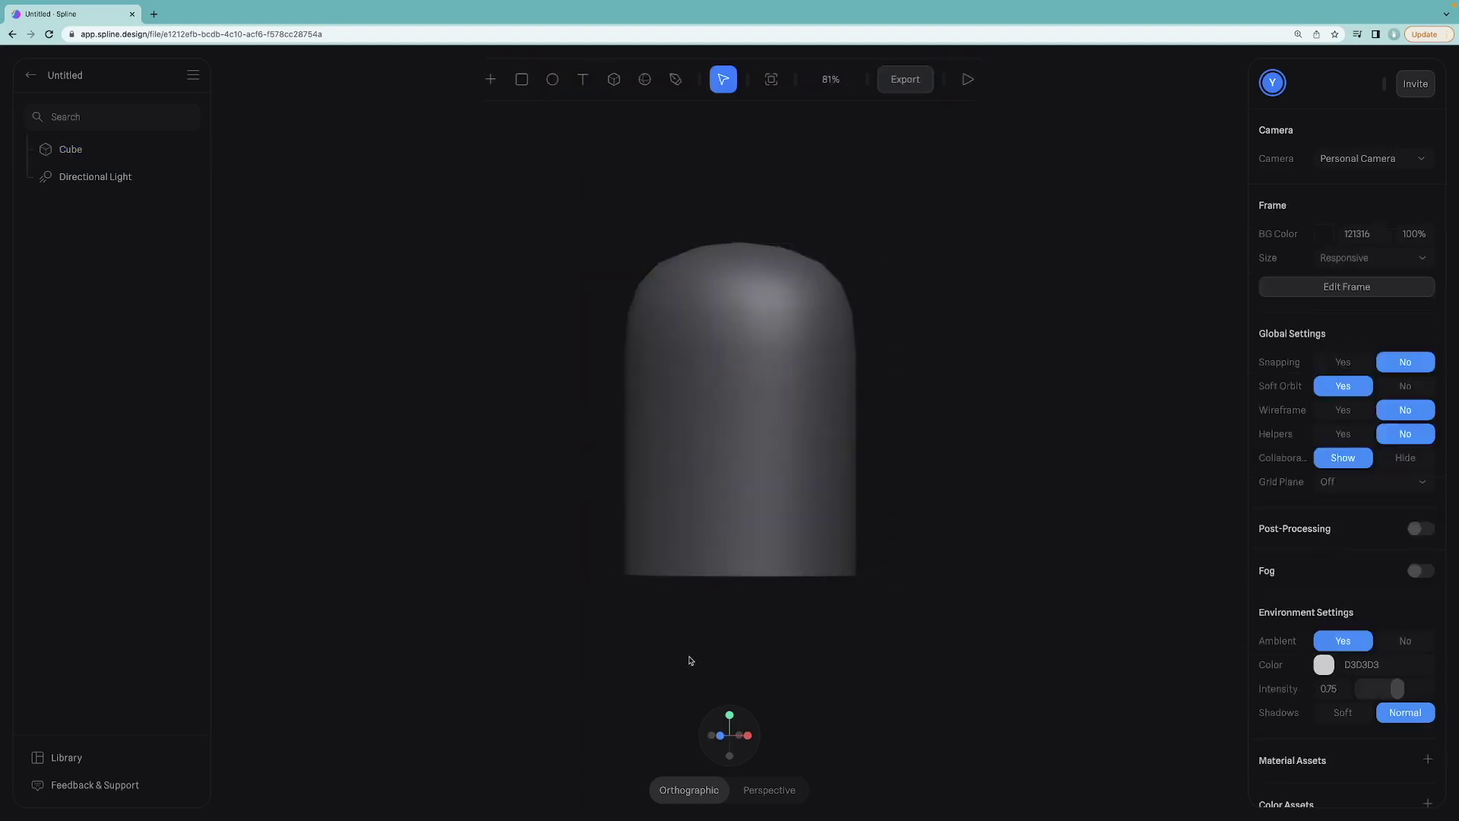
Open the body mesh for editing and raise the central vertices along the front's lower edge to form a pointed notch.
left_click(716, 390)
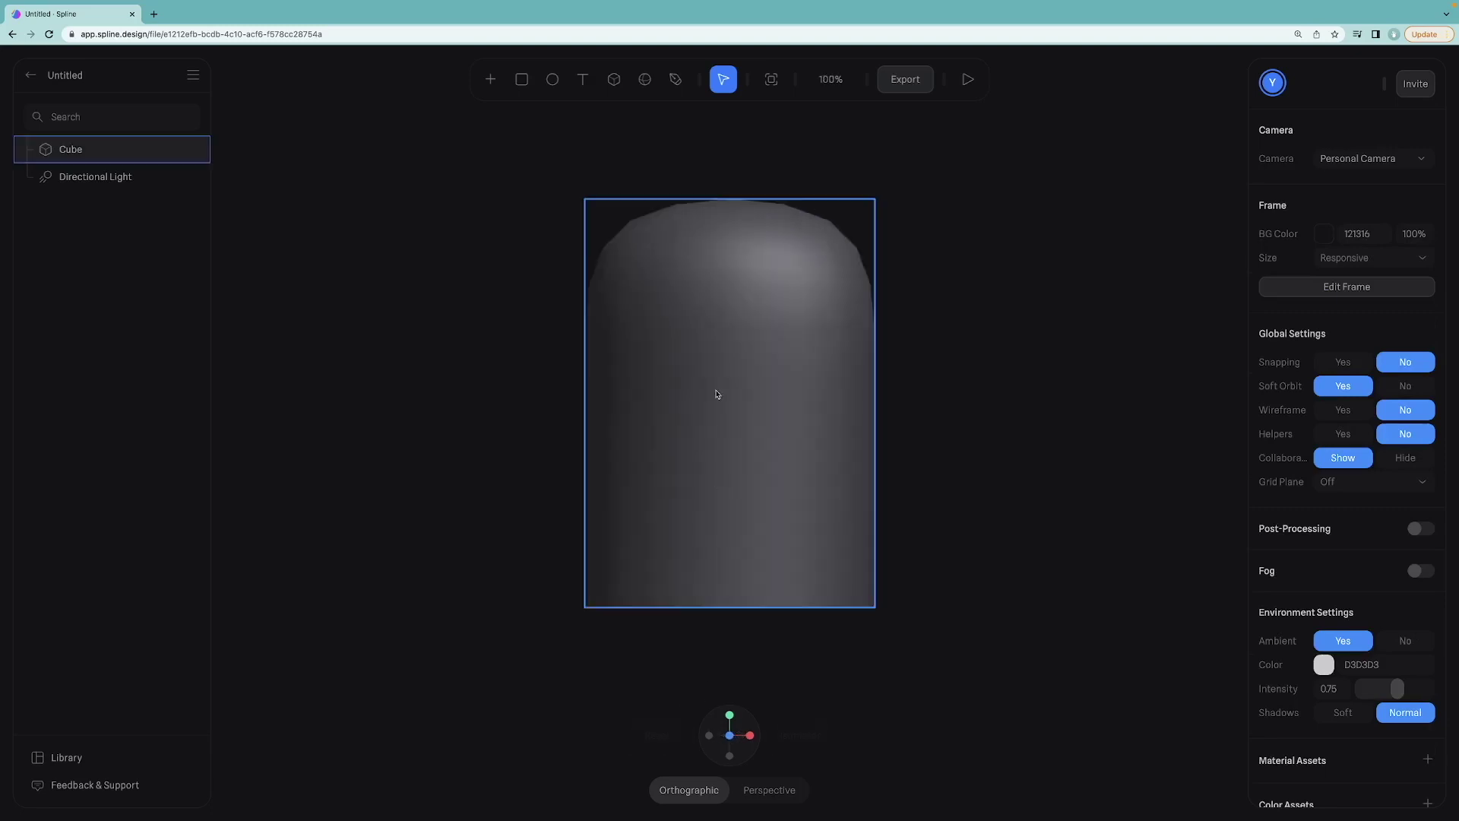
double_click(714, 393)
scroll(688, 433, "down", 1)
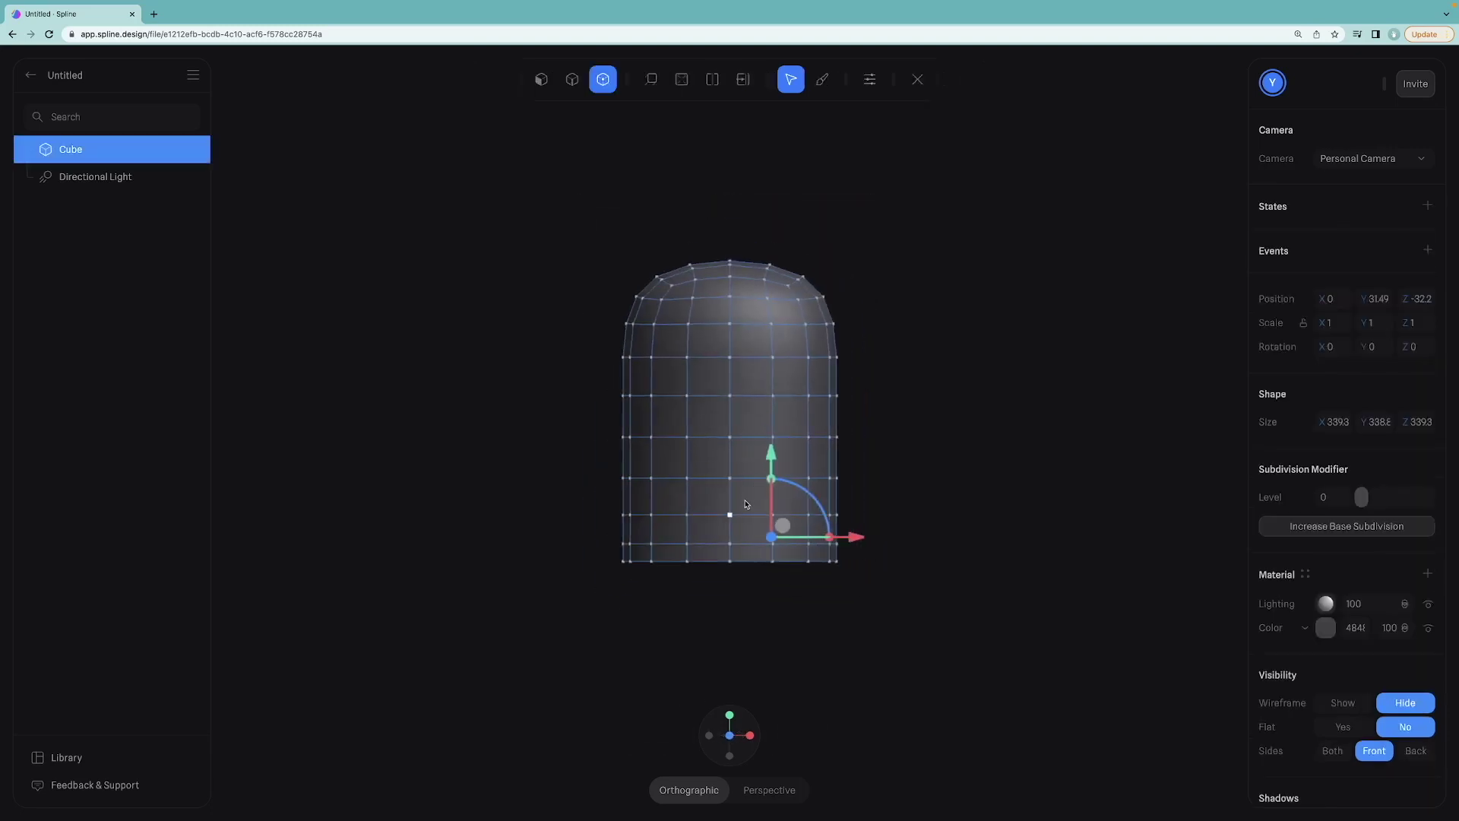
left_click_drag(741, 502, 716, 574)
left_click_drag(732, 455, 740, 383)
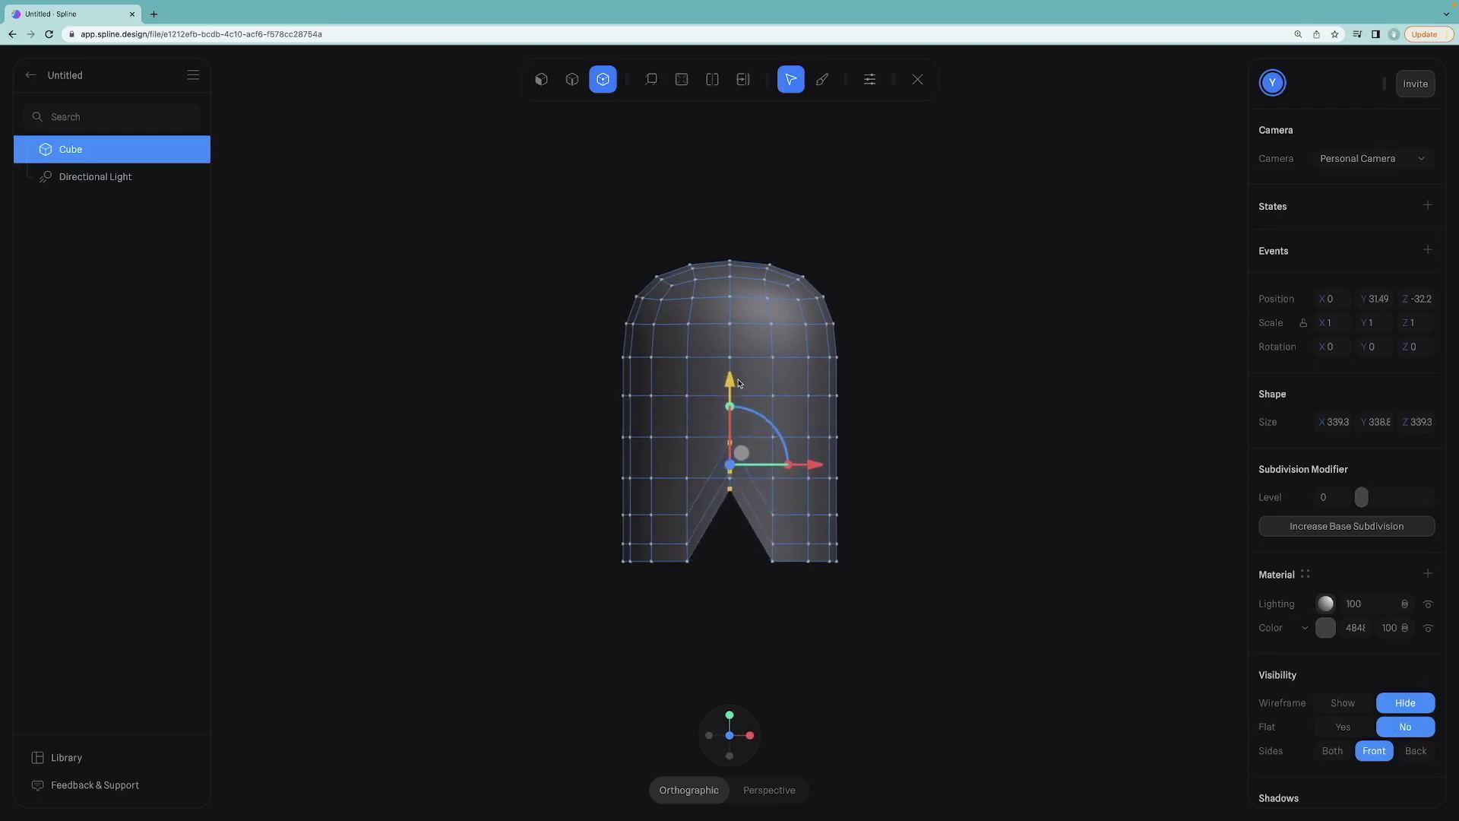
Raise evenly spaced groups of lower-edge vertices around the sides and back of the body to form matching notches.
left_click_drag(949, 420, 875, 424, "alt")
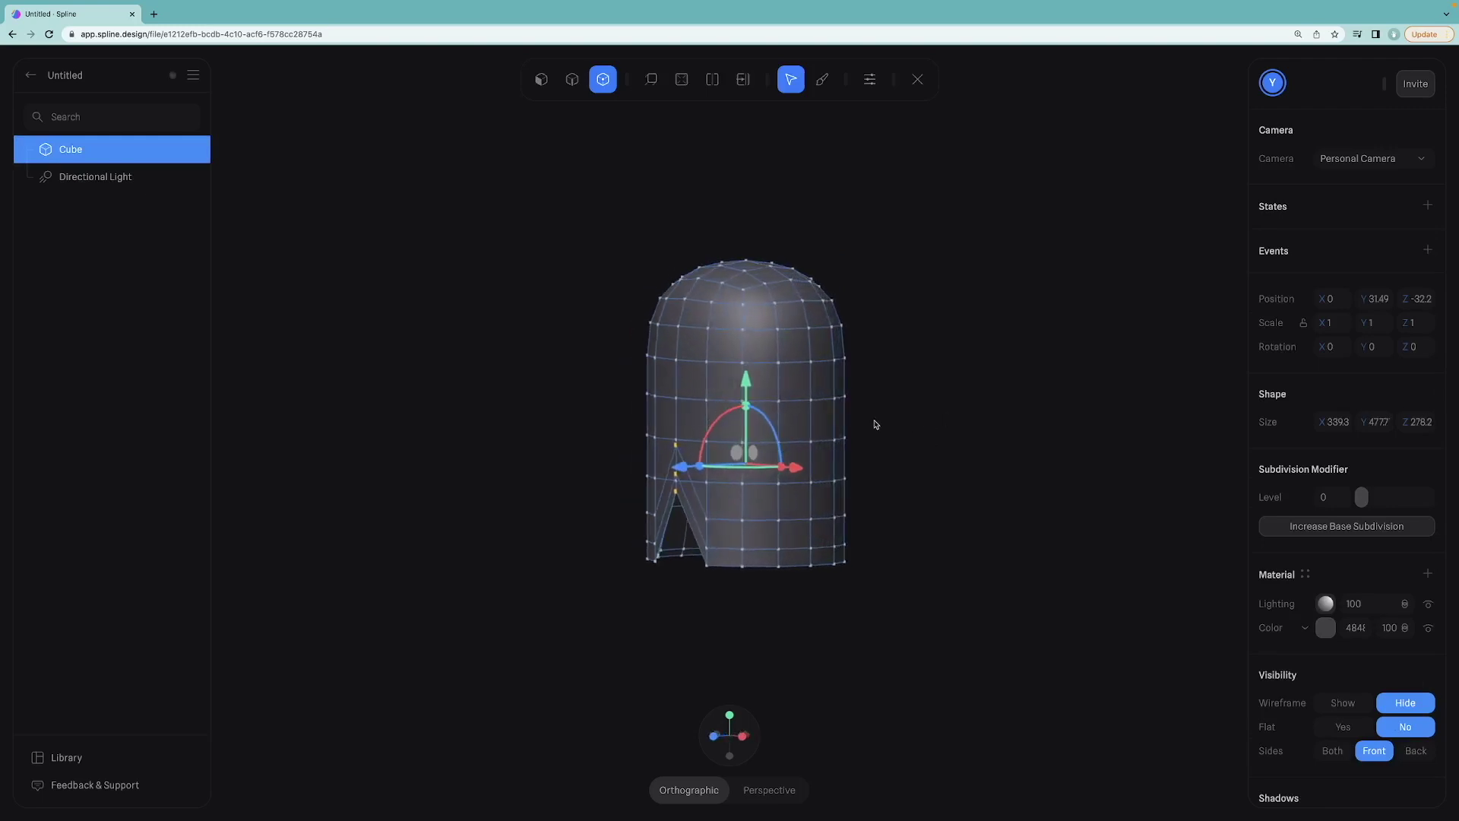
right_click_drag(875, 424, 871, 423)
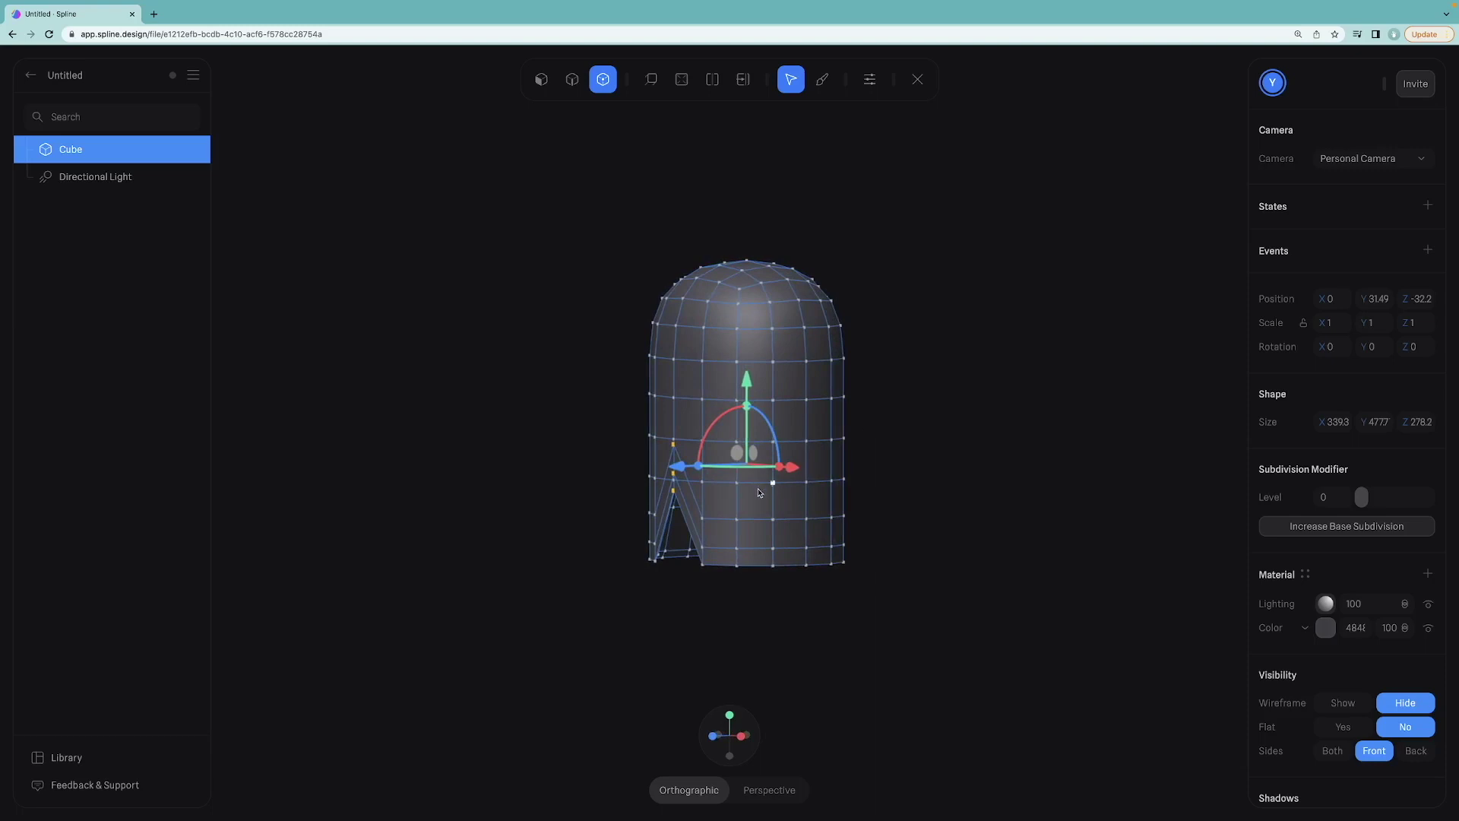
left_click_drag(762, 503, 784, 568)
left_click_drag(774, 459, 773, 383)
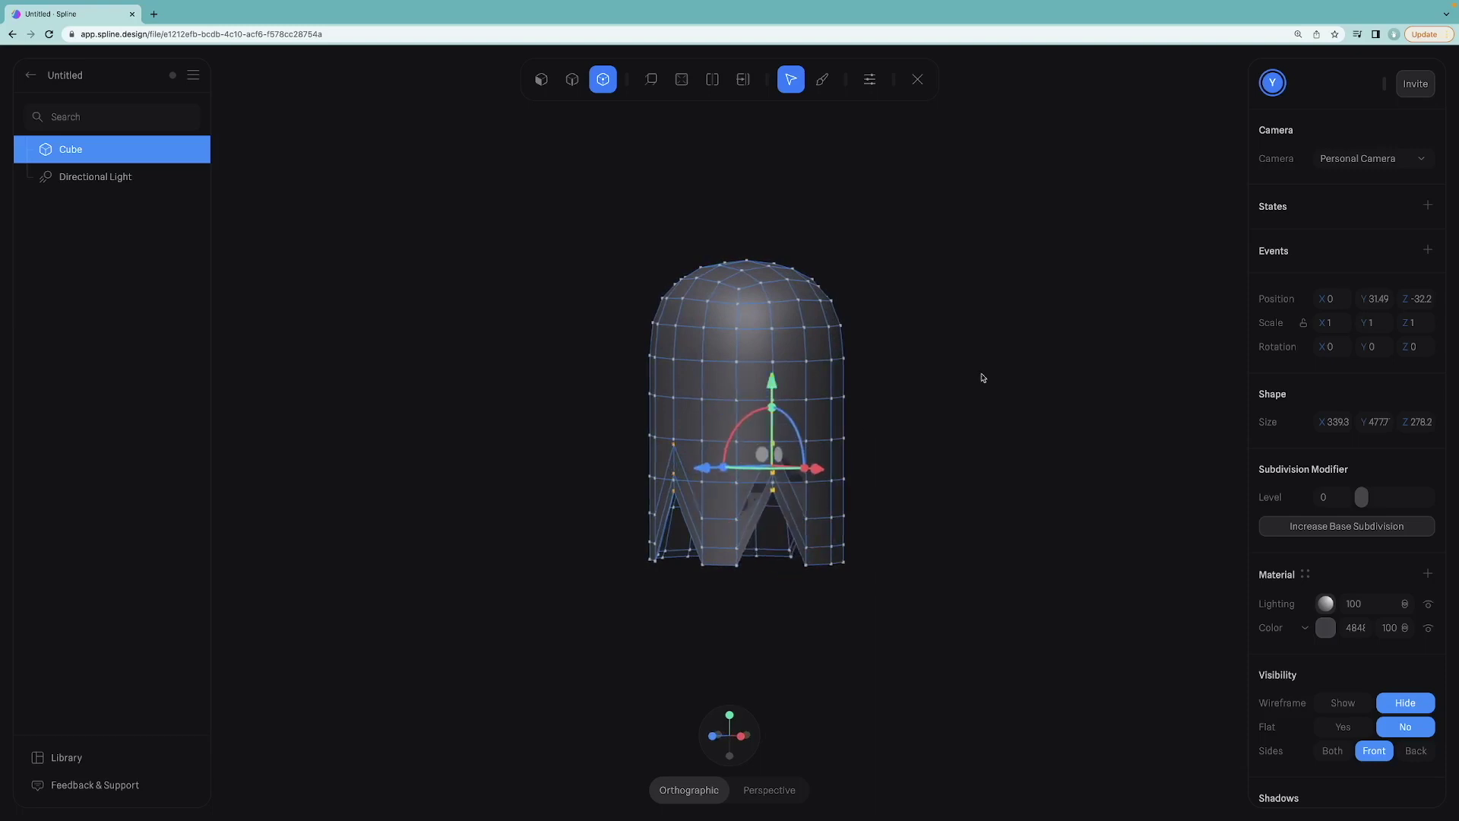
left_click_drag(983, 378, 880, 379, "alt")
left_click_drag(690, 510, 708, 587)
left_click_drag(700, 467, 698, 417)
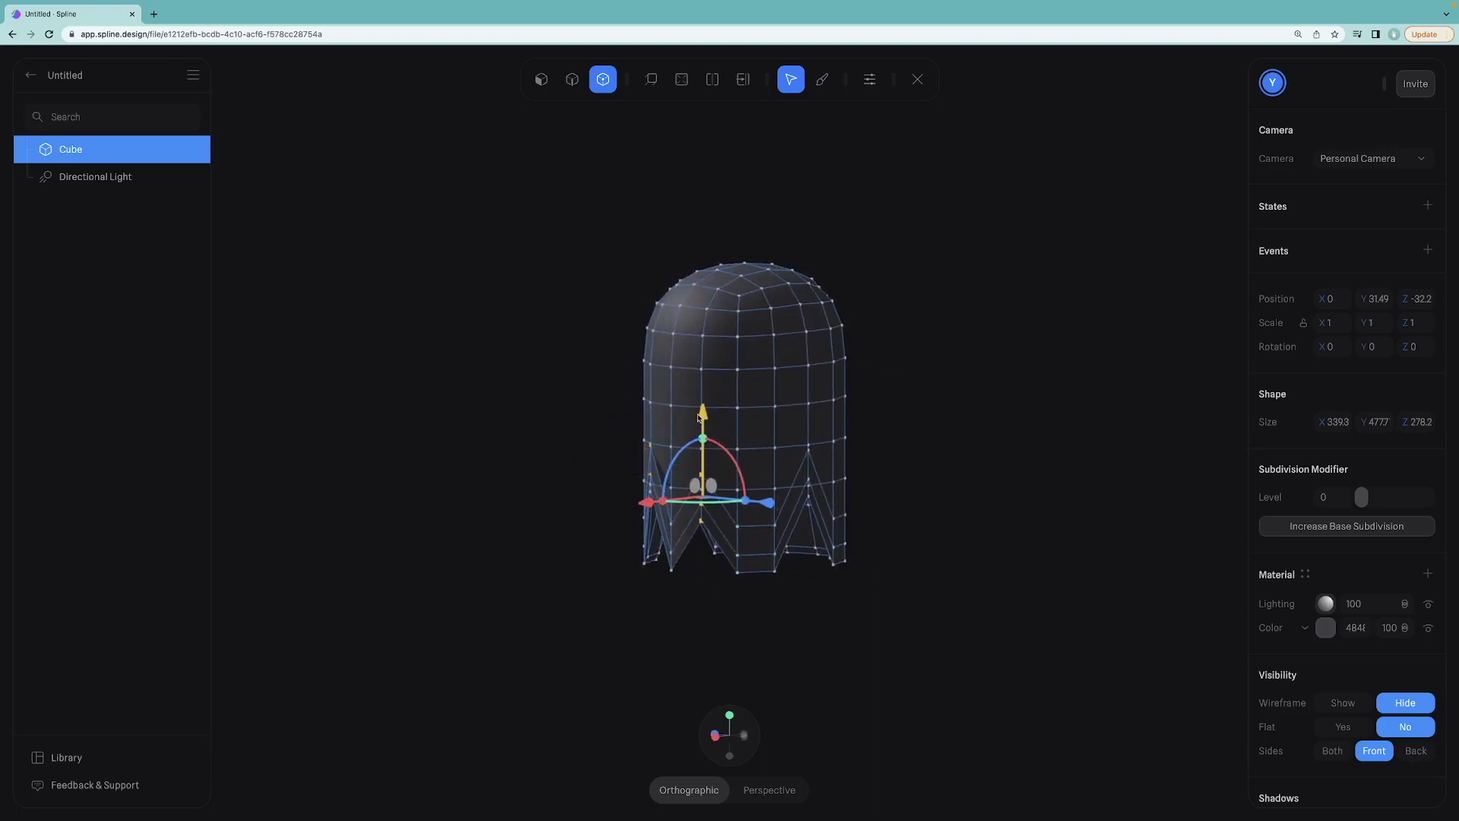
left_click_drag(1015, 415, 634, 408, "alt")
left_click_drag(675, 507, 707, 585)
left_click_drag(692, 465, 805, 391)
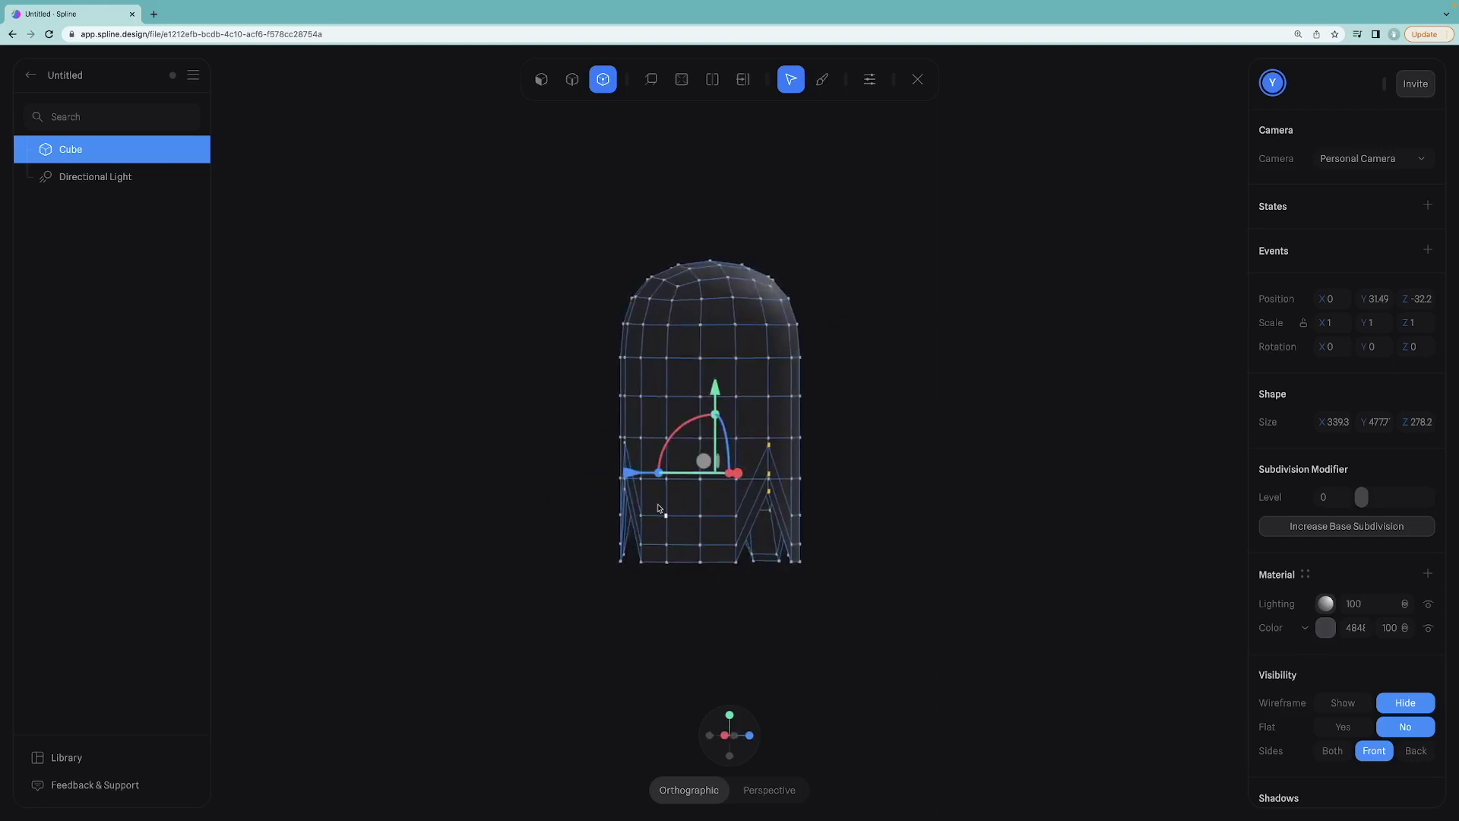
left_click_drag(659, 508, 681, 582)
left_click_drag(665, 461, 665, 433)
Set the body's subdivision level to 5 to smooth the notched hem, and finish editing the mesh.
left_click_drag(480, 441, 942, 453, "alt")
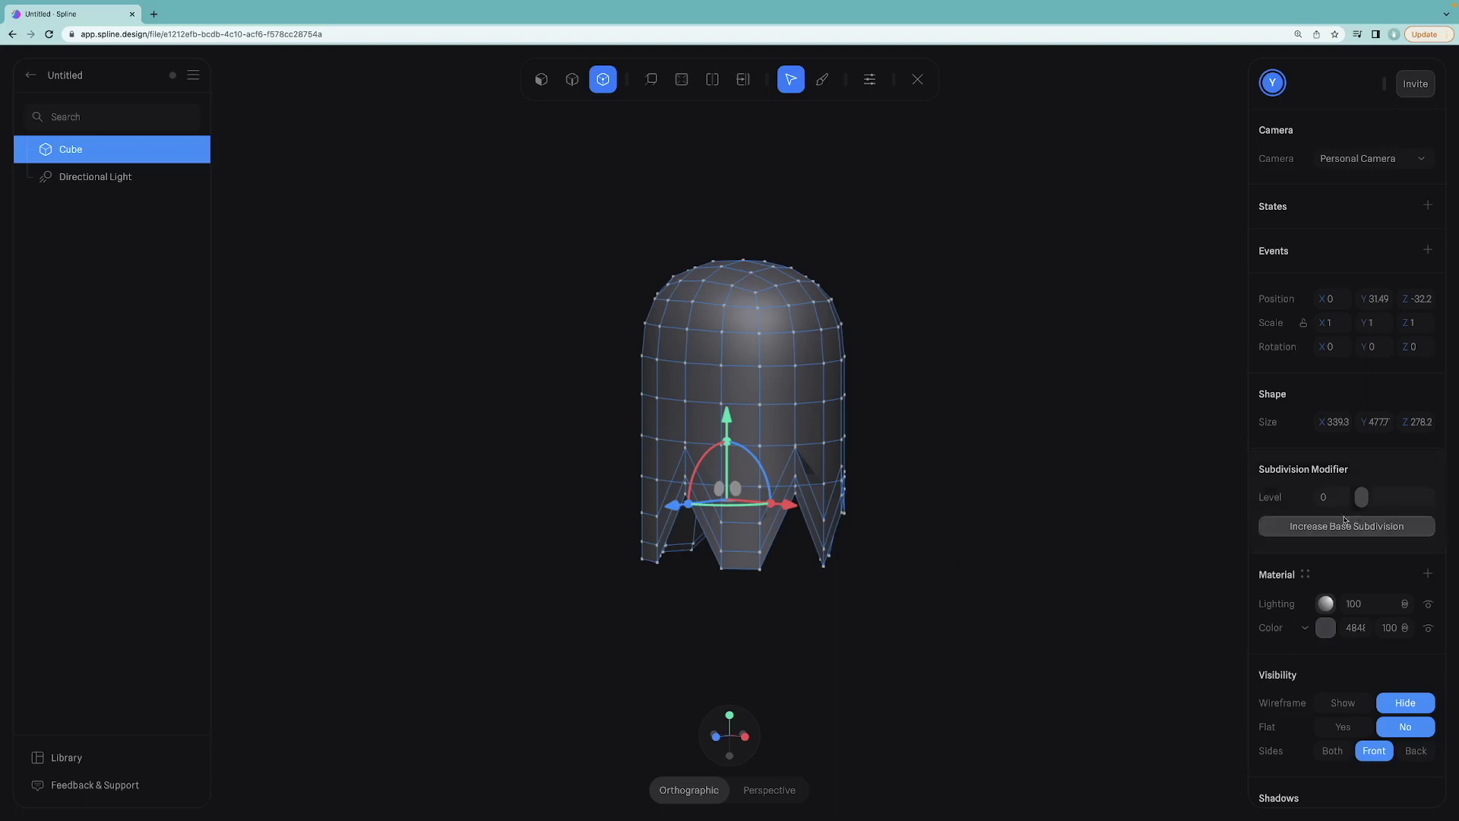
left_click_drag(1361, 497, 1449, 502)
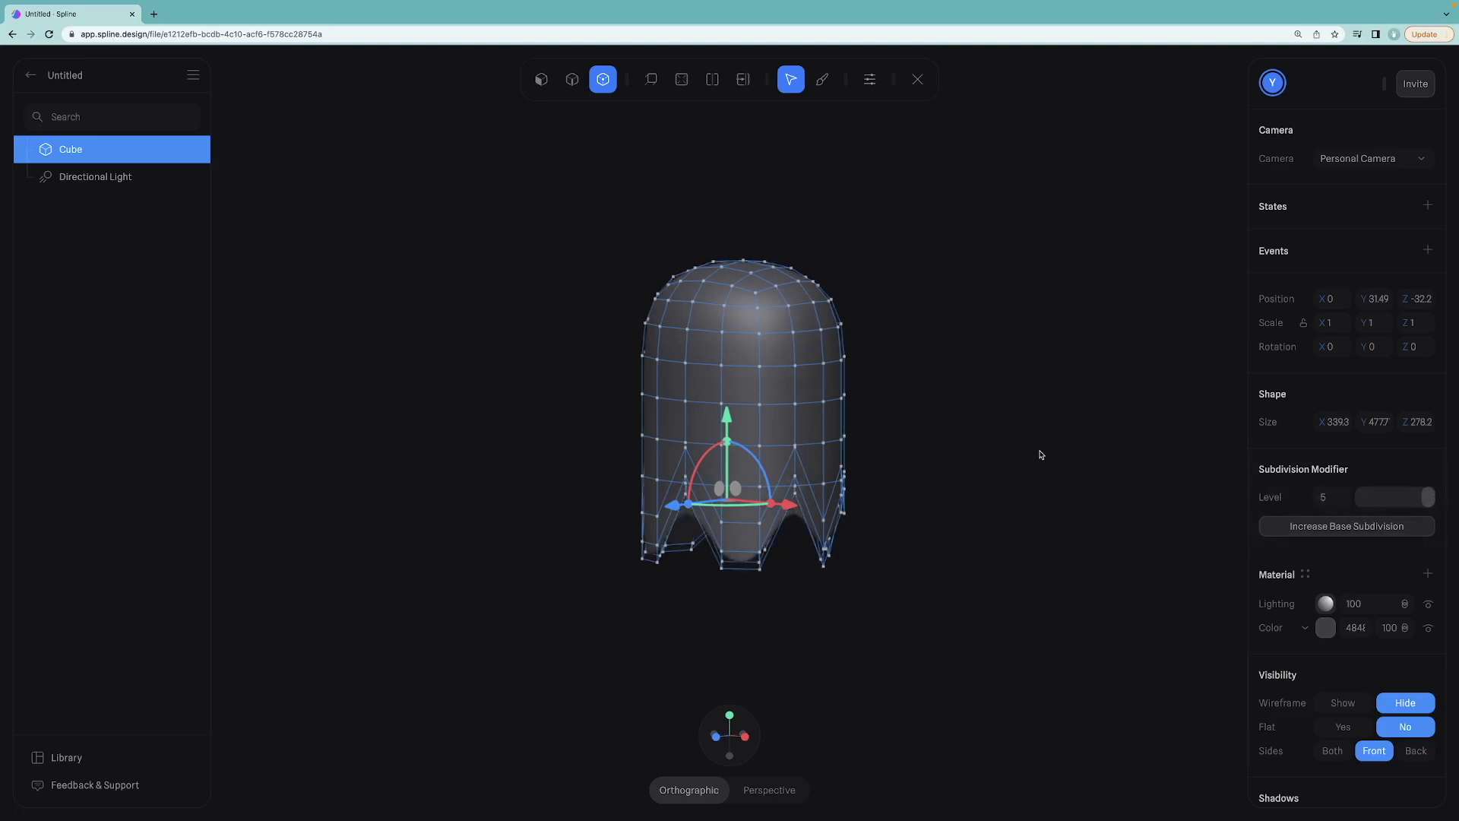
key("Escape")
key("Escape")
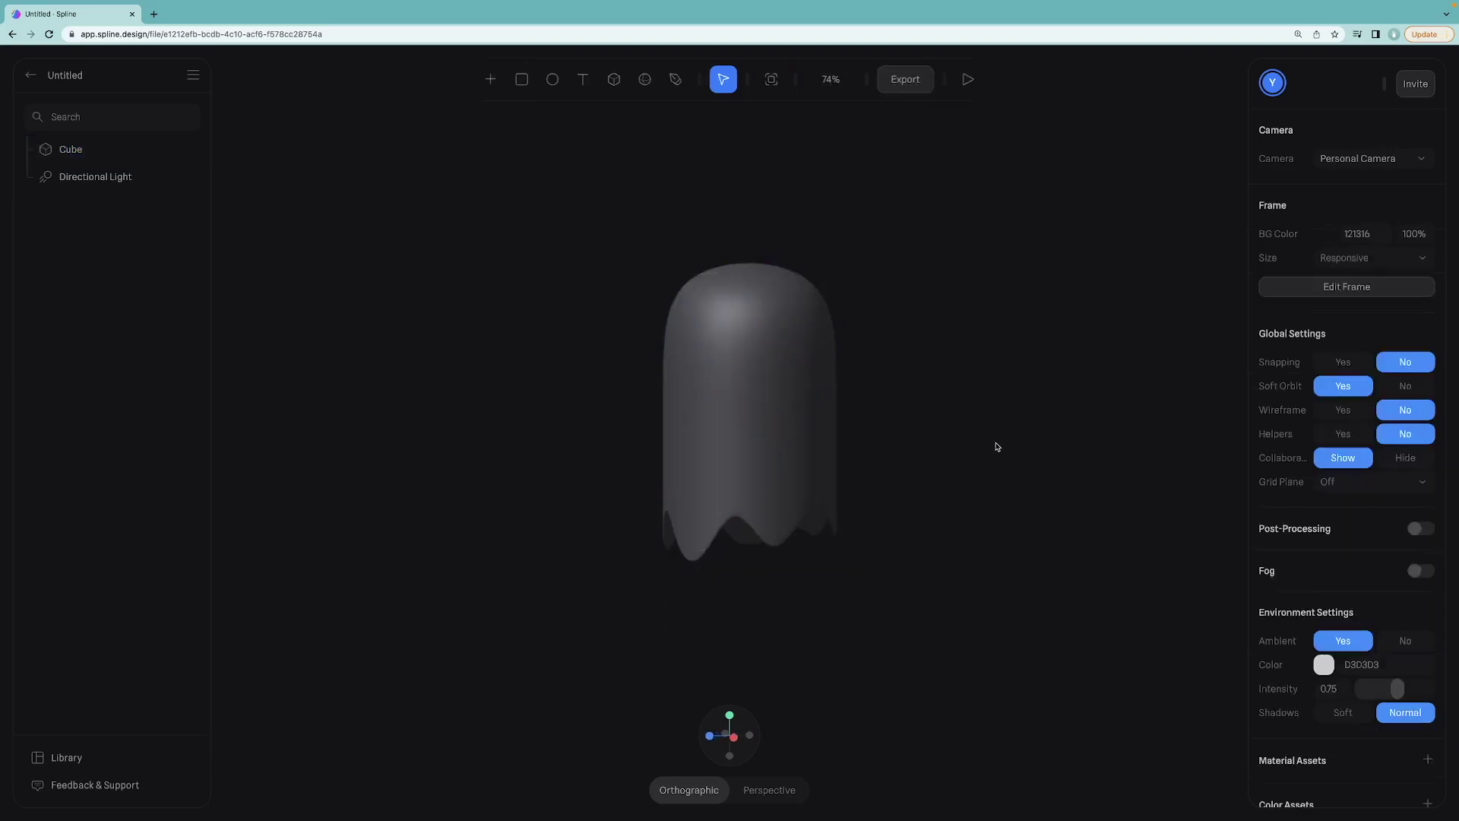
Reopen the body mesh and raise the single inner vertex above a notch at the back of the hem slightly.
left_click_drag(970, 438, 716, 432, "alt")
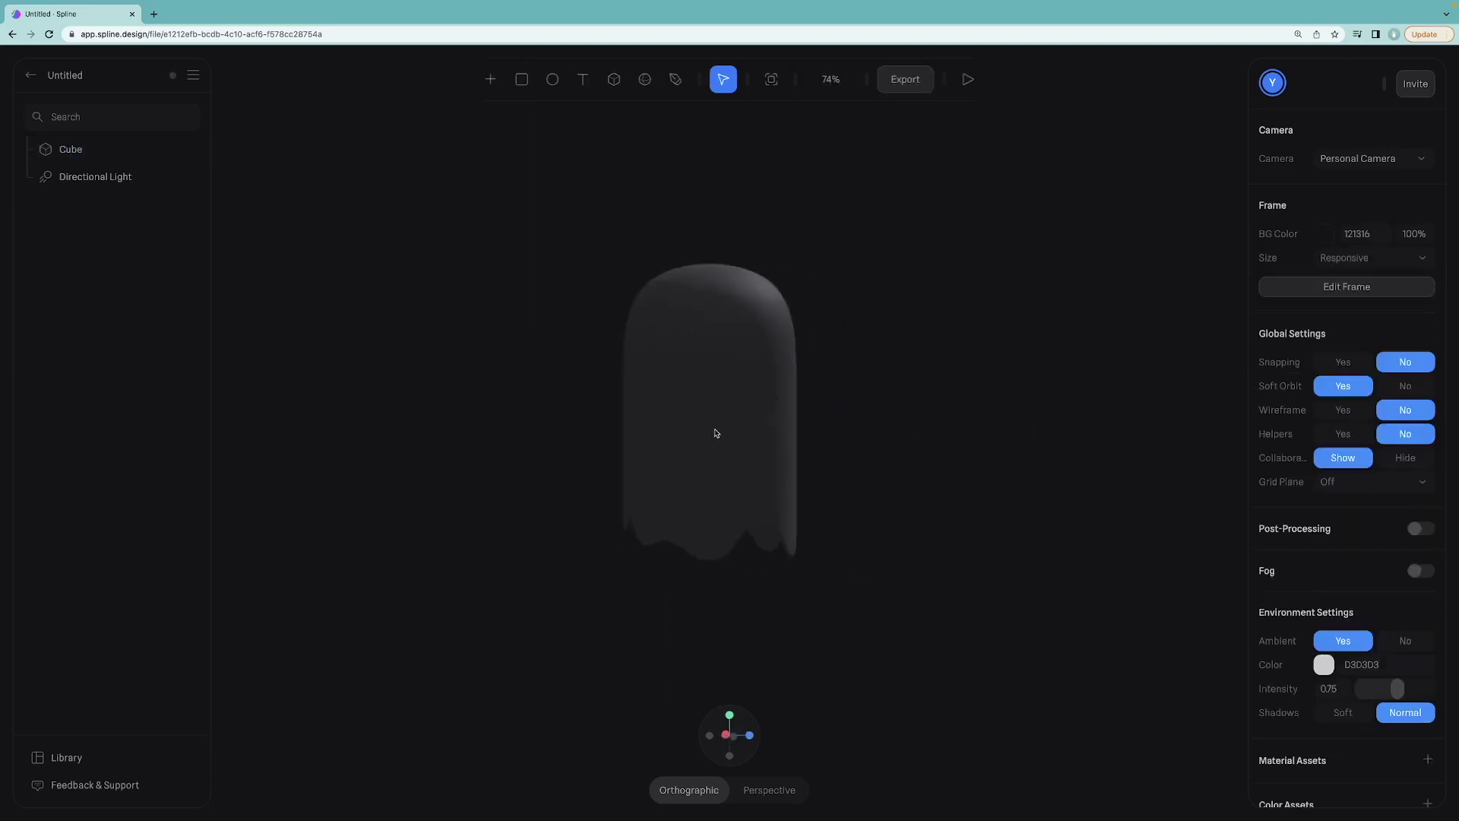
double_click(717, 432)
scroll(716, 432, "up", 10)
scroll(672, 585, "up", 1)
scroll(672, 586, "down", 2)
left_click(733, 561)
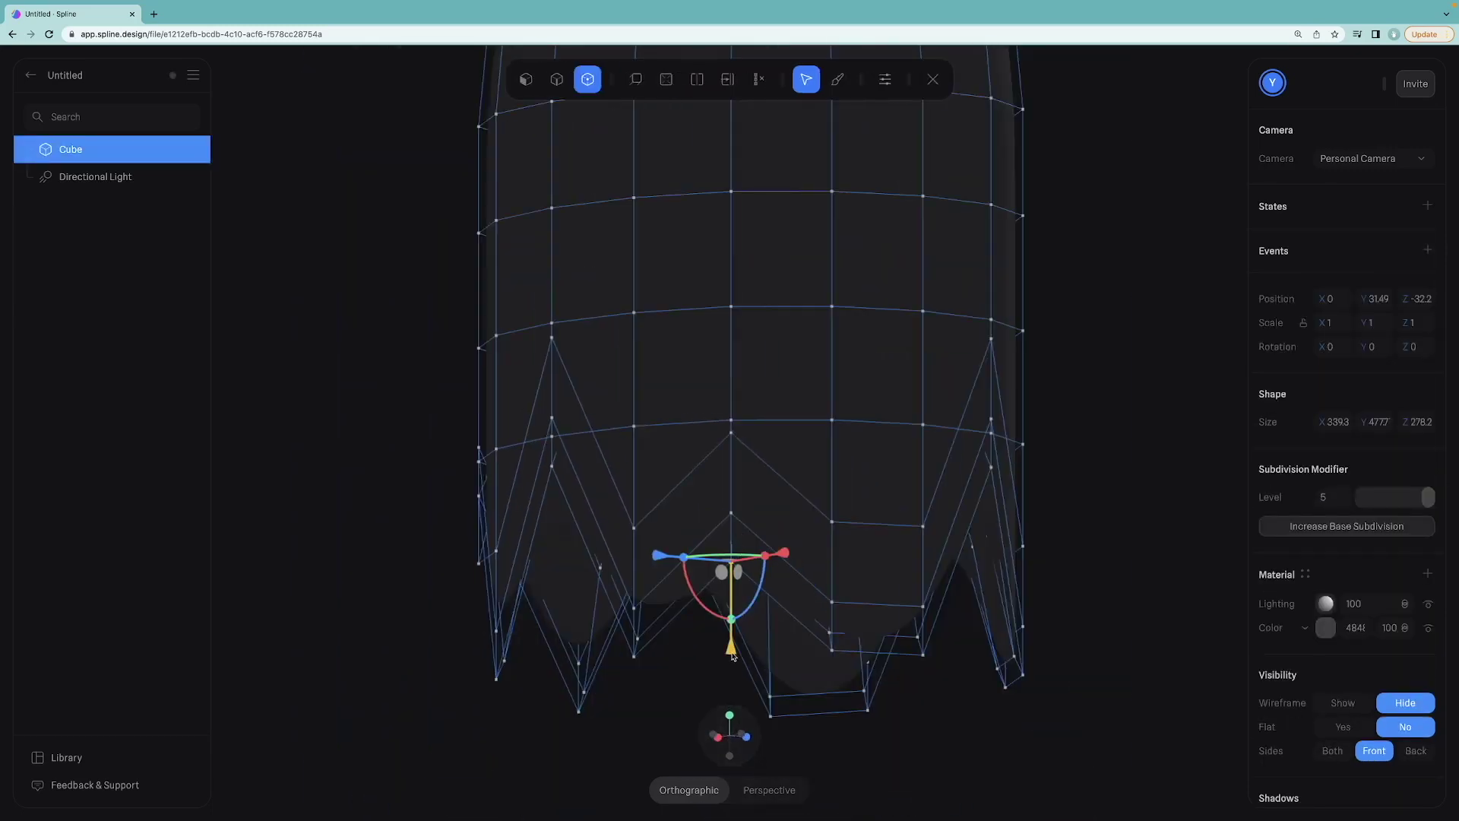
left_click_drag(733, 656, 732, 621)
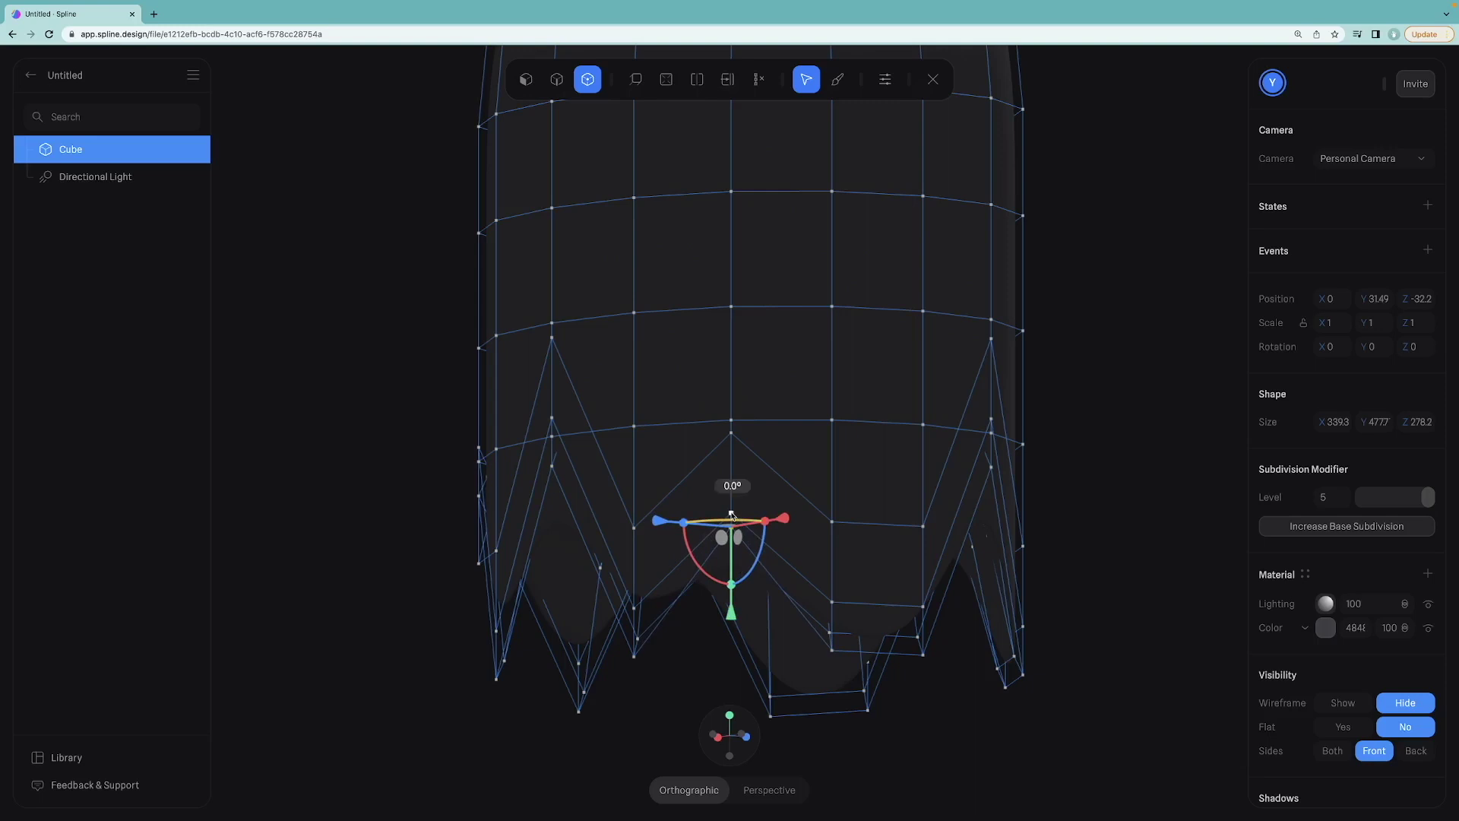
mouse_move(730, 612)
left_mouse_down()
mouse_move(731, 598)
mouse_move(732, 611)
left_mouse_up()
double_click(702, 661)
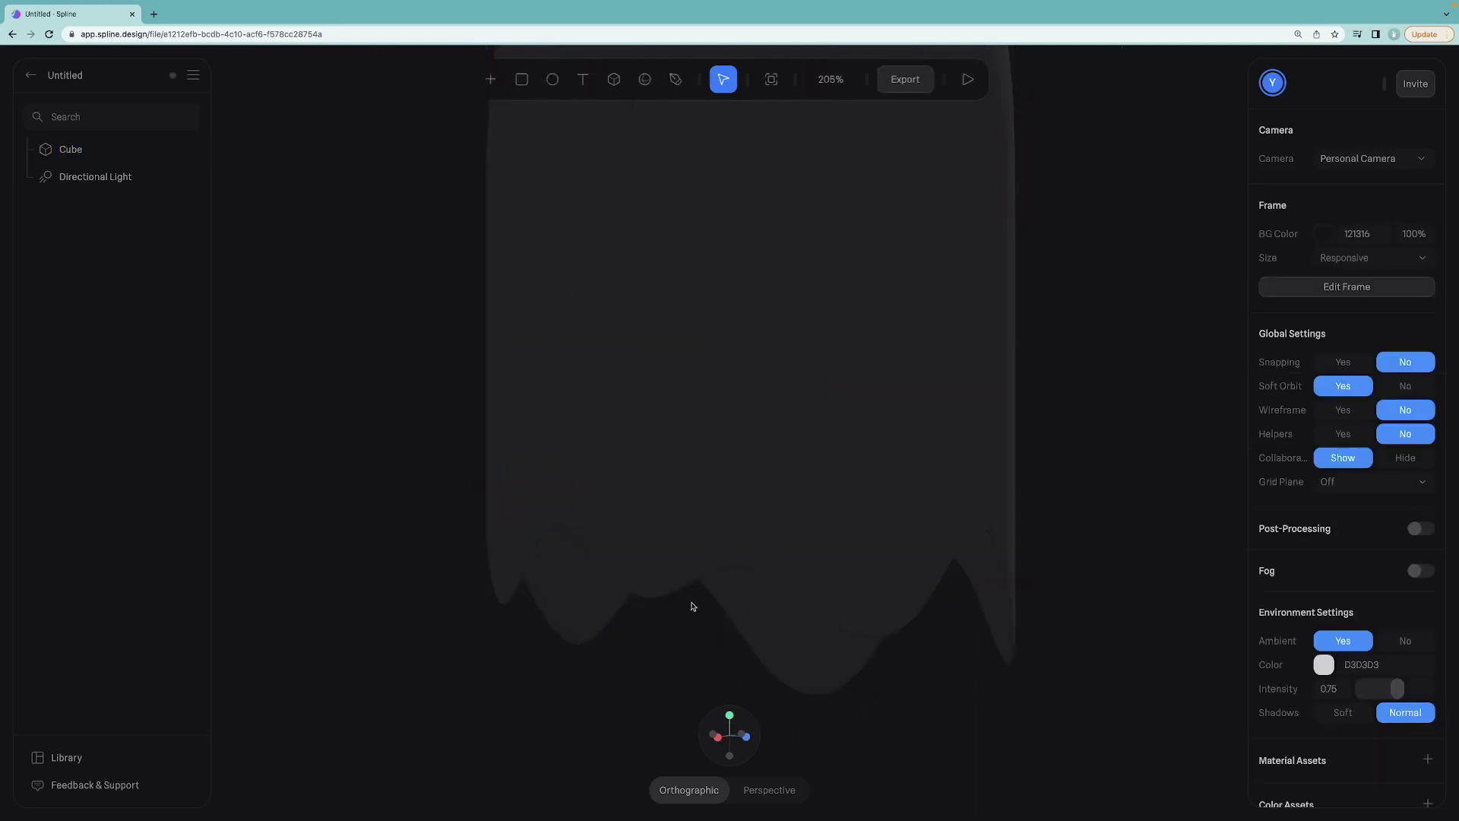
Draw a circle about 111 by 111 on the upper left of the ghost's front as an eye.
scroll(692, 604, "down", 5)
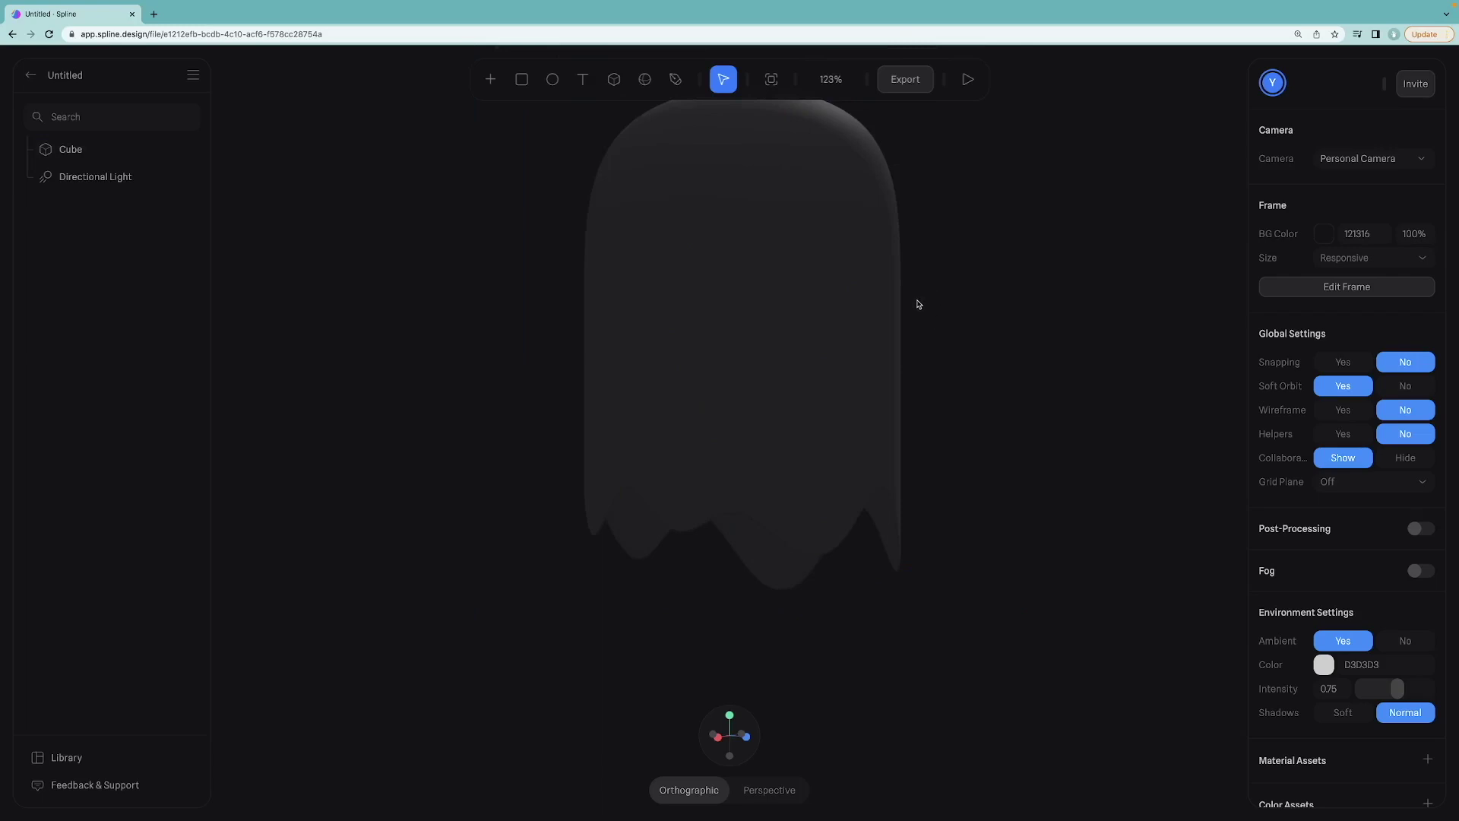
scroll(917, 304, "down", 2)
scroll(904, 275, "down", 1)
left_click(830, 295)
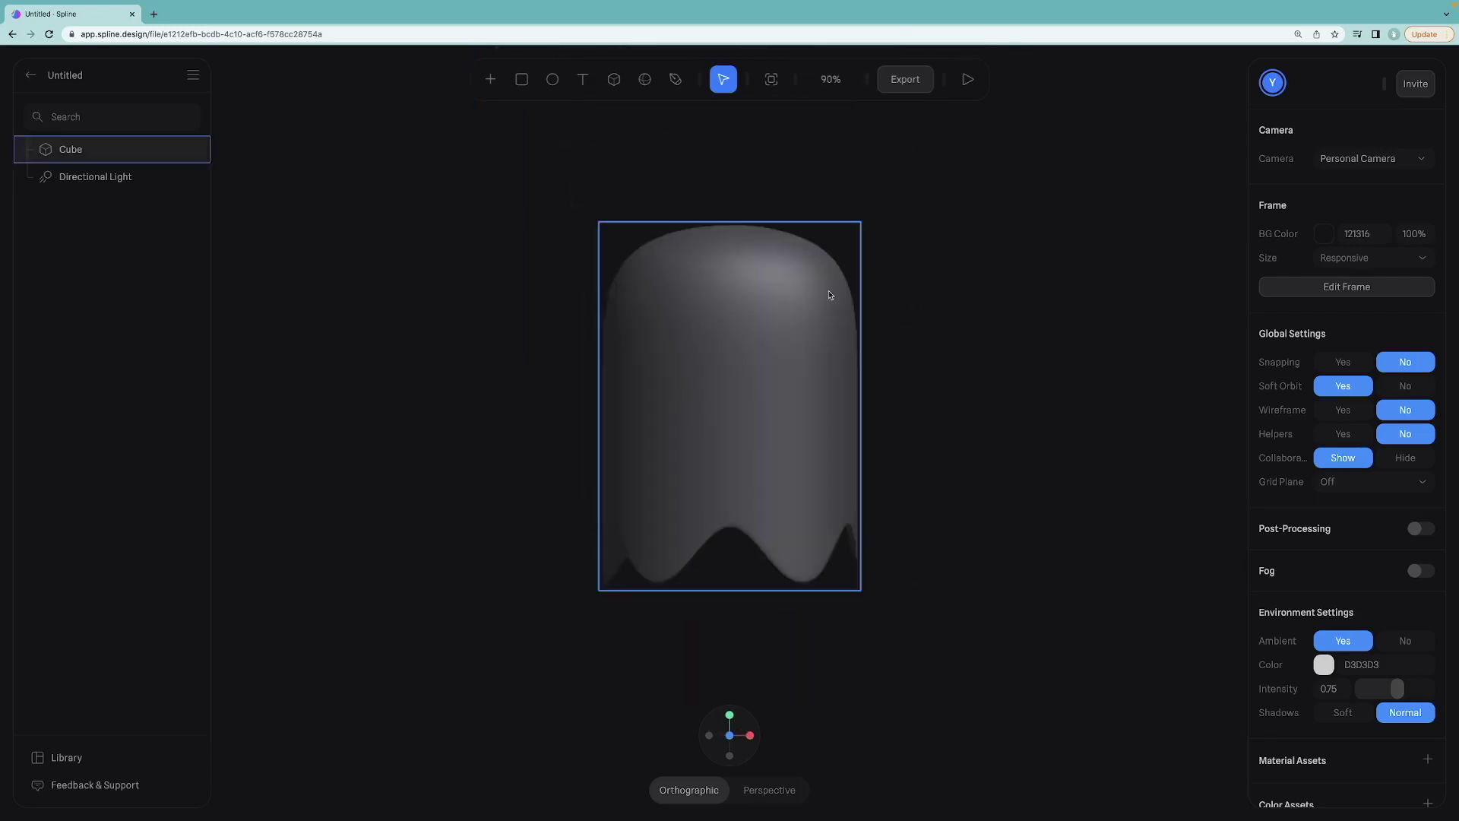
left_click(870, 800)
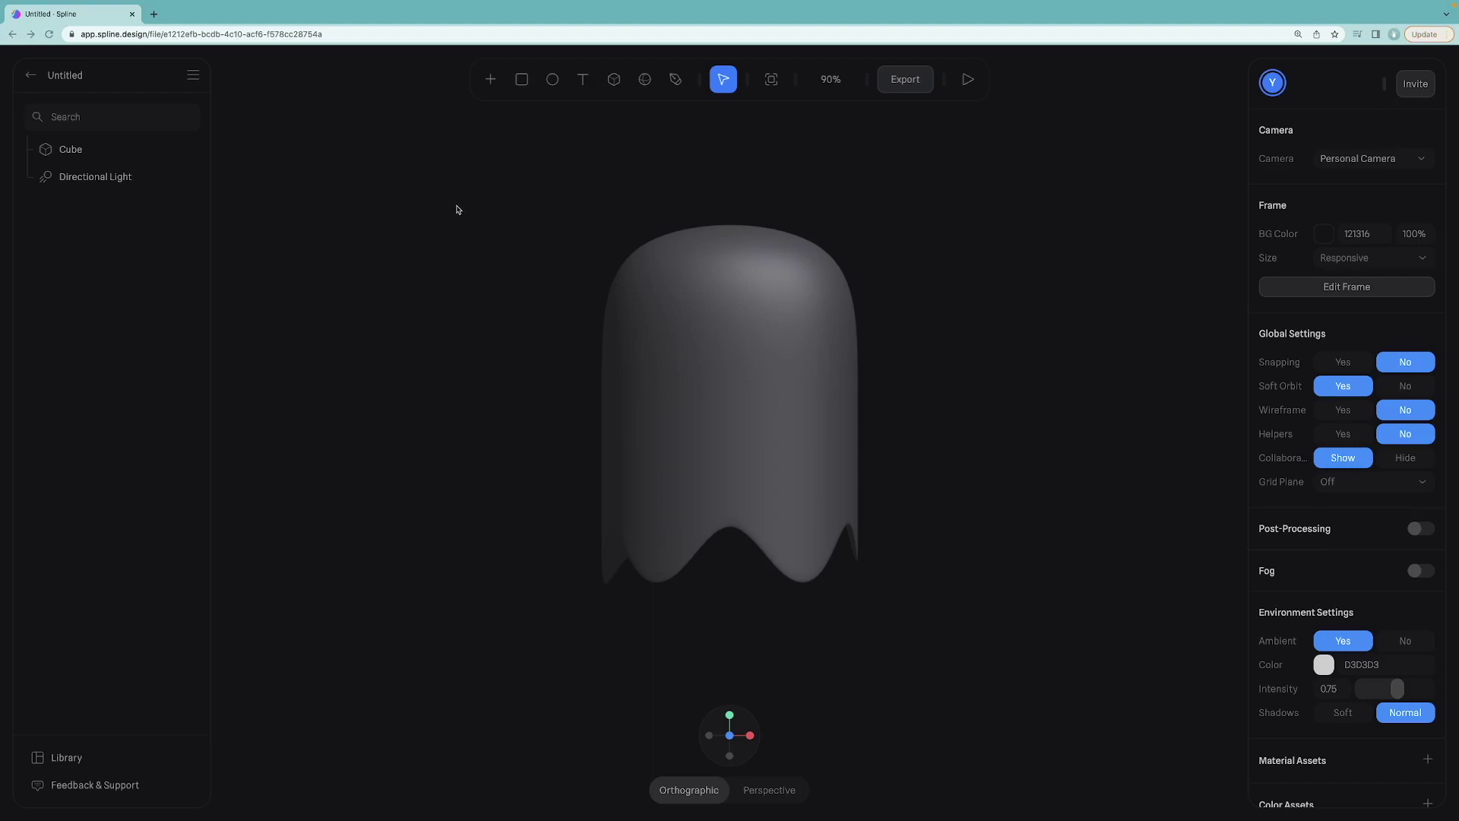
left_click(637, 87)
left_click(683, 341)
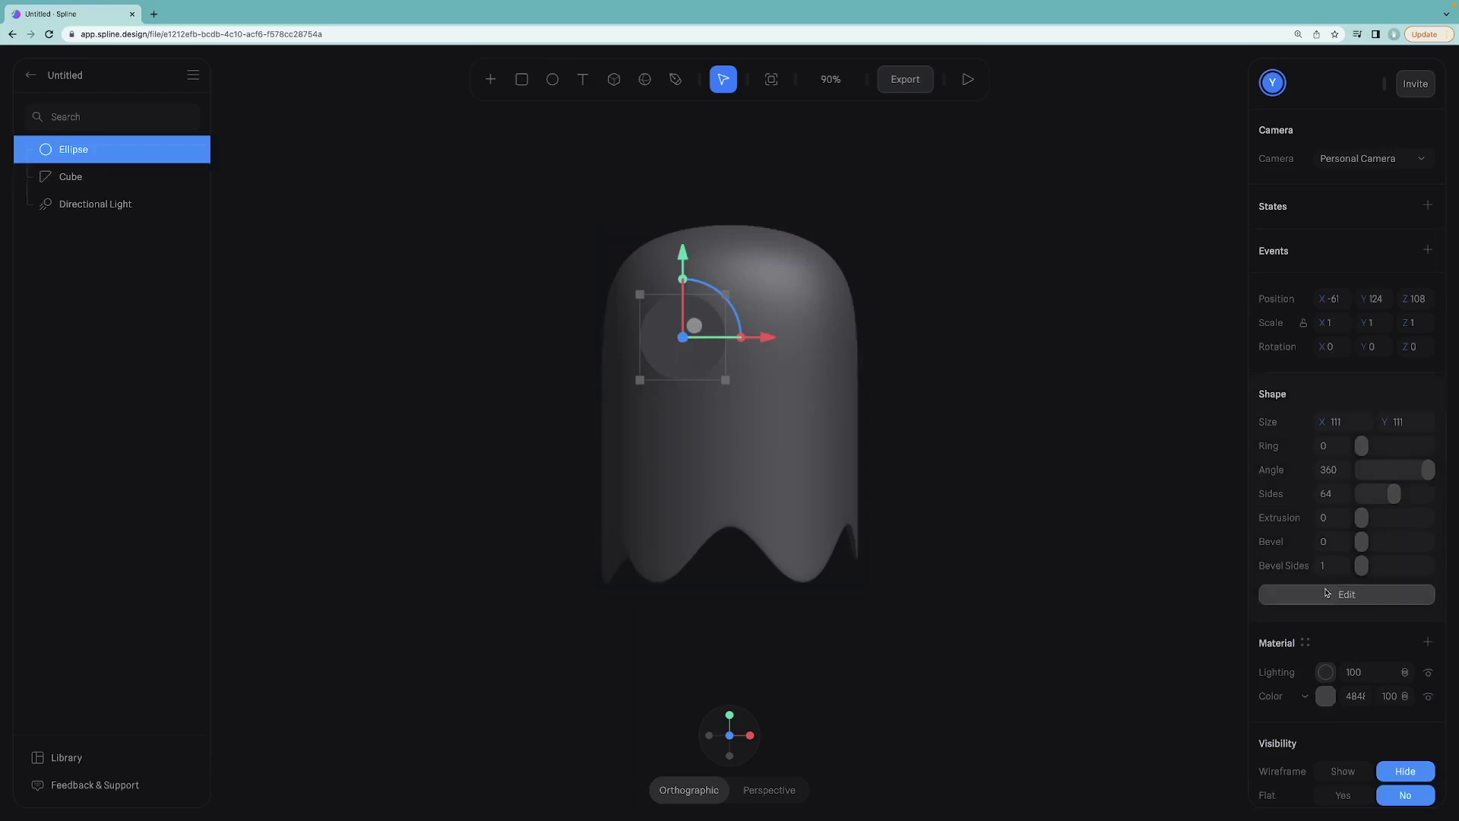
Give the eye circle Phong lighting and a black colour, RGB(0,0,0).
left_click(1326, 674)
left_click(1331, 705)
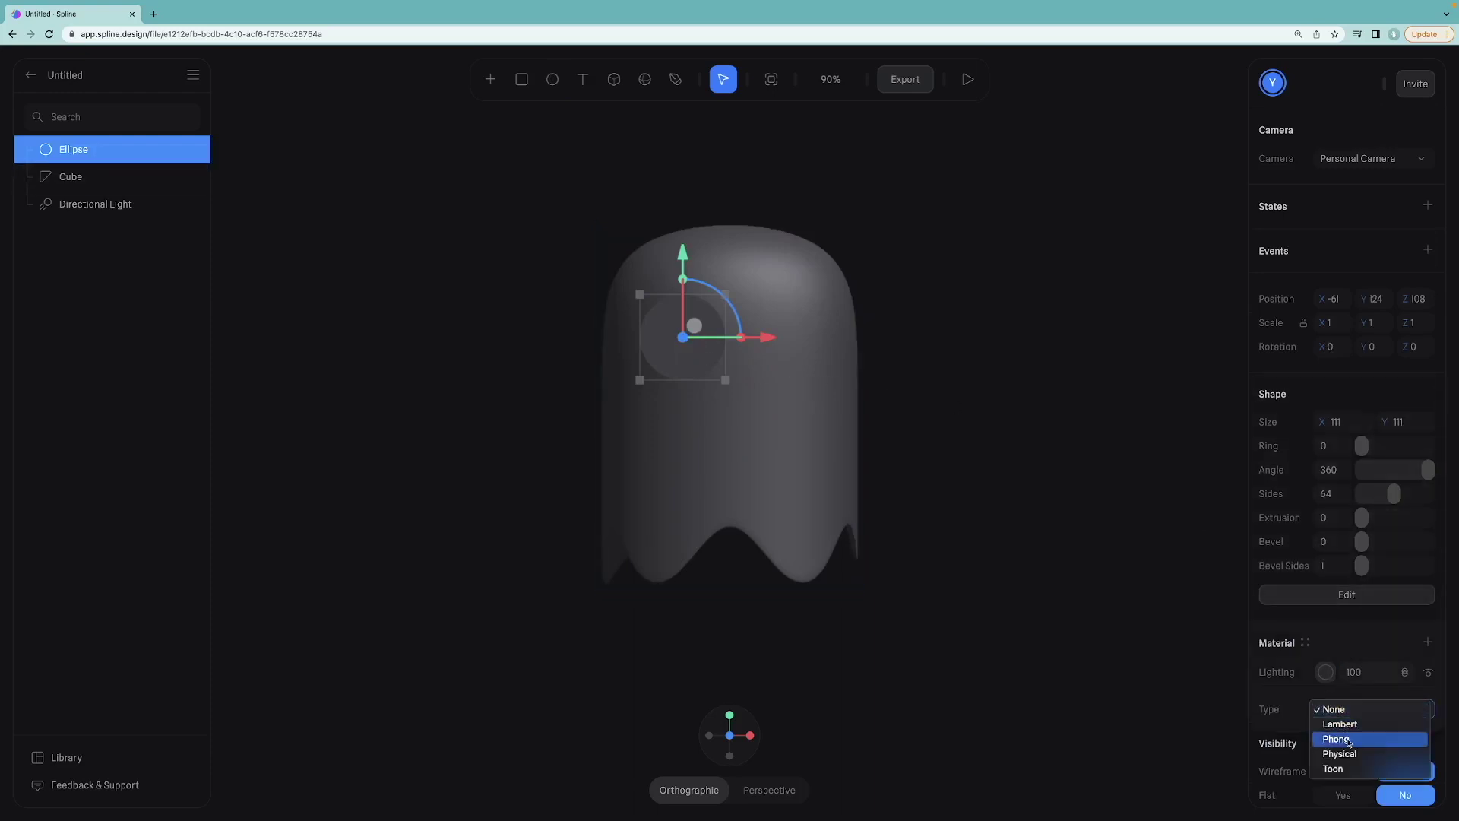
left_click(1335, 738)
scroll(1342, 403, "down", 3)
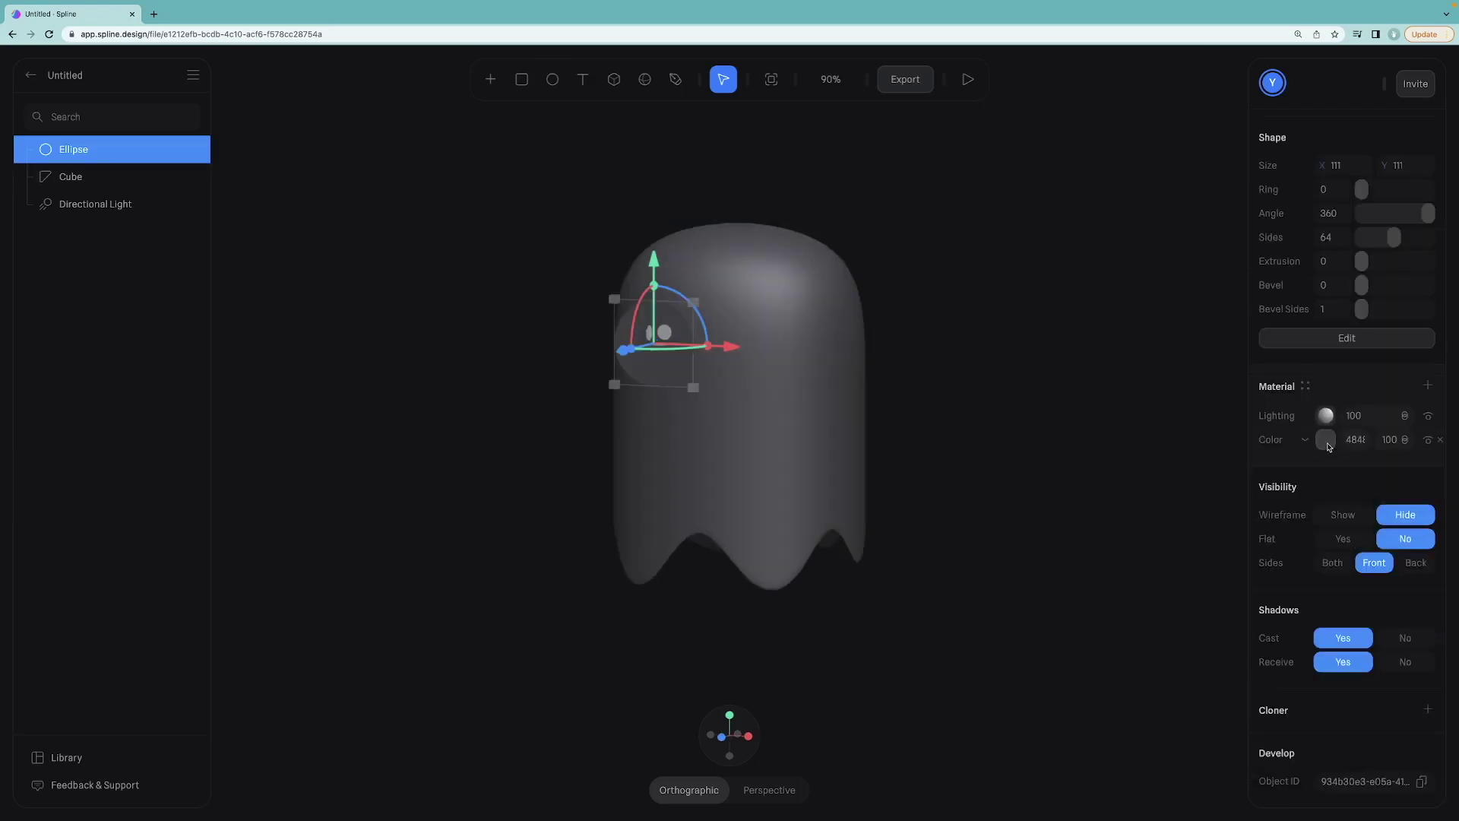
left_click(1326, 440)
left_click_drag(1384, 577, 1435, 641)
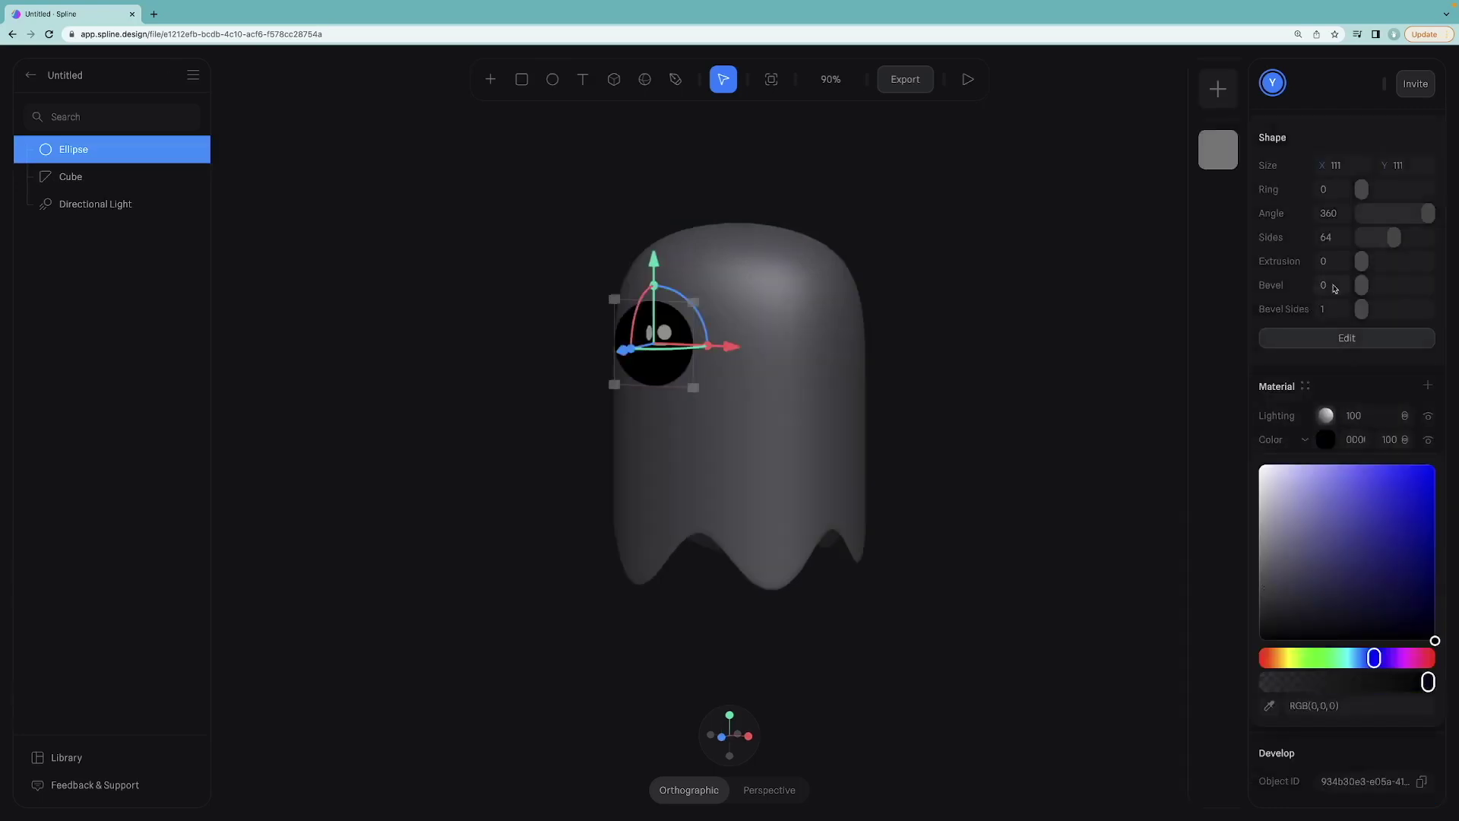
Set the eye circle's extrusion to 5.
left_click_drag(1360, 263, 1362, 263)
left_click(1070, 284)
key("super+z")
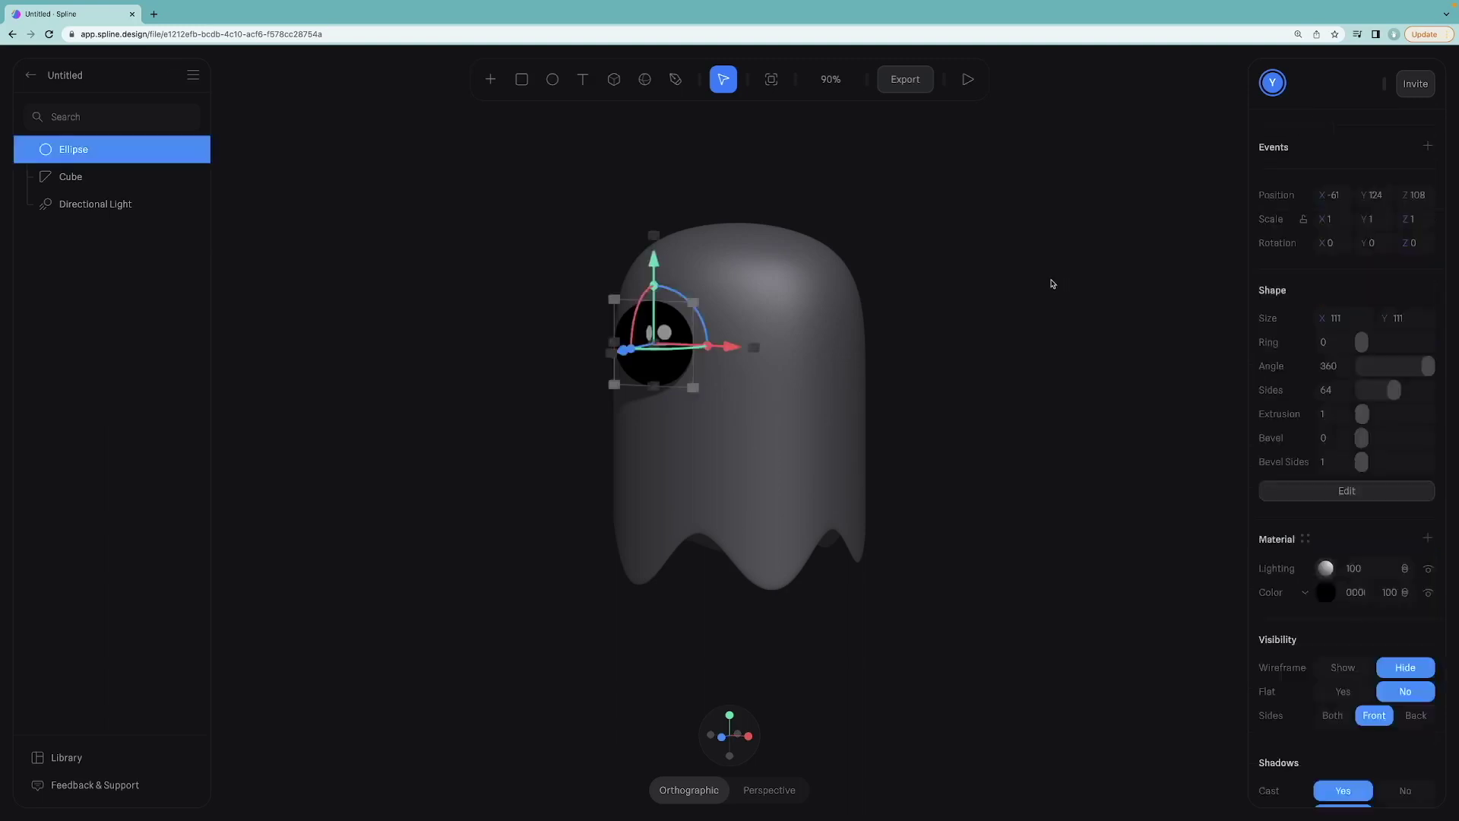
left_click(1052, 283)
left_click_drag(1022, 279, 1005, 279)
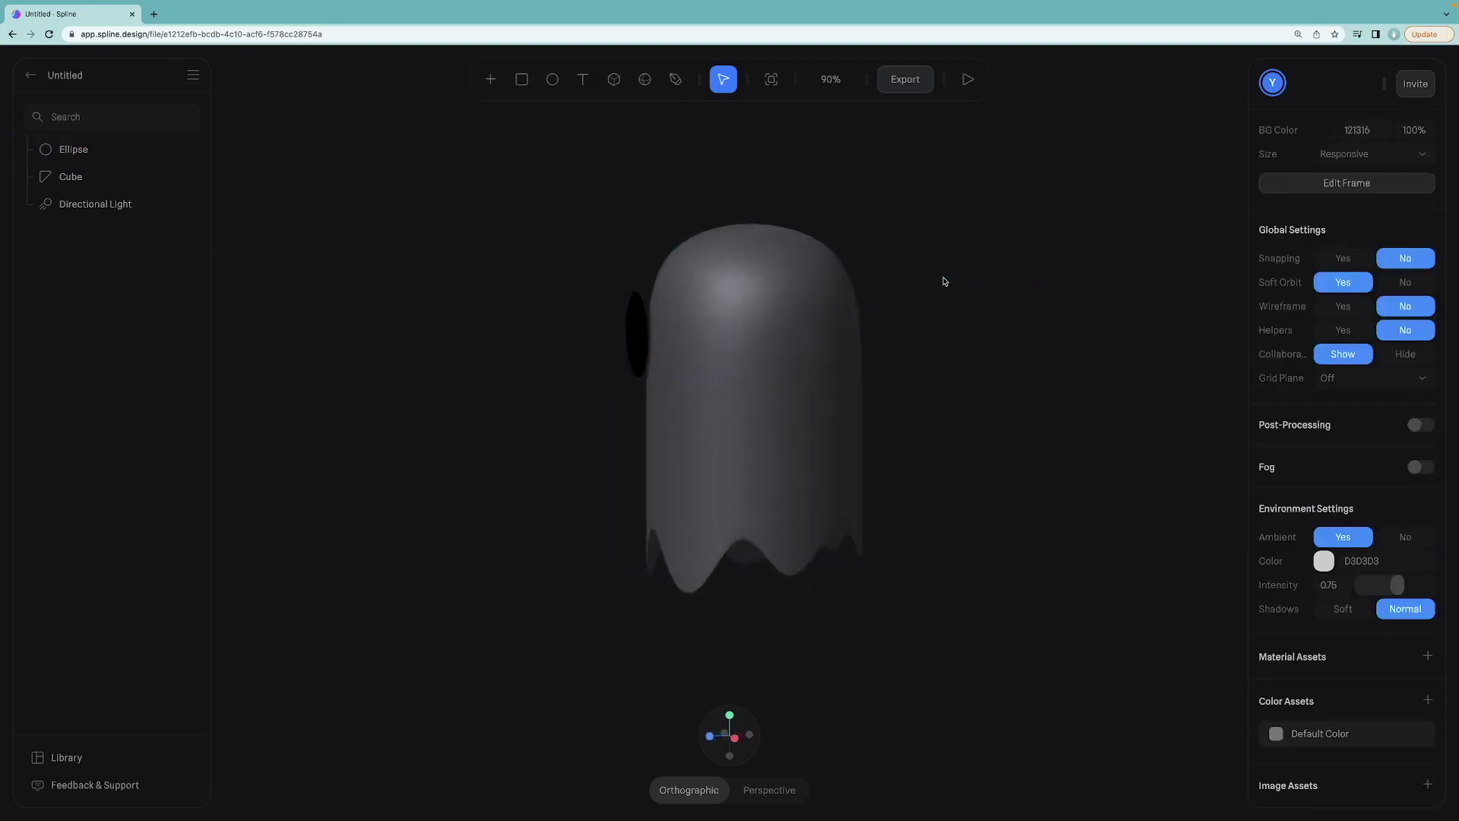
left_click(76, 149)
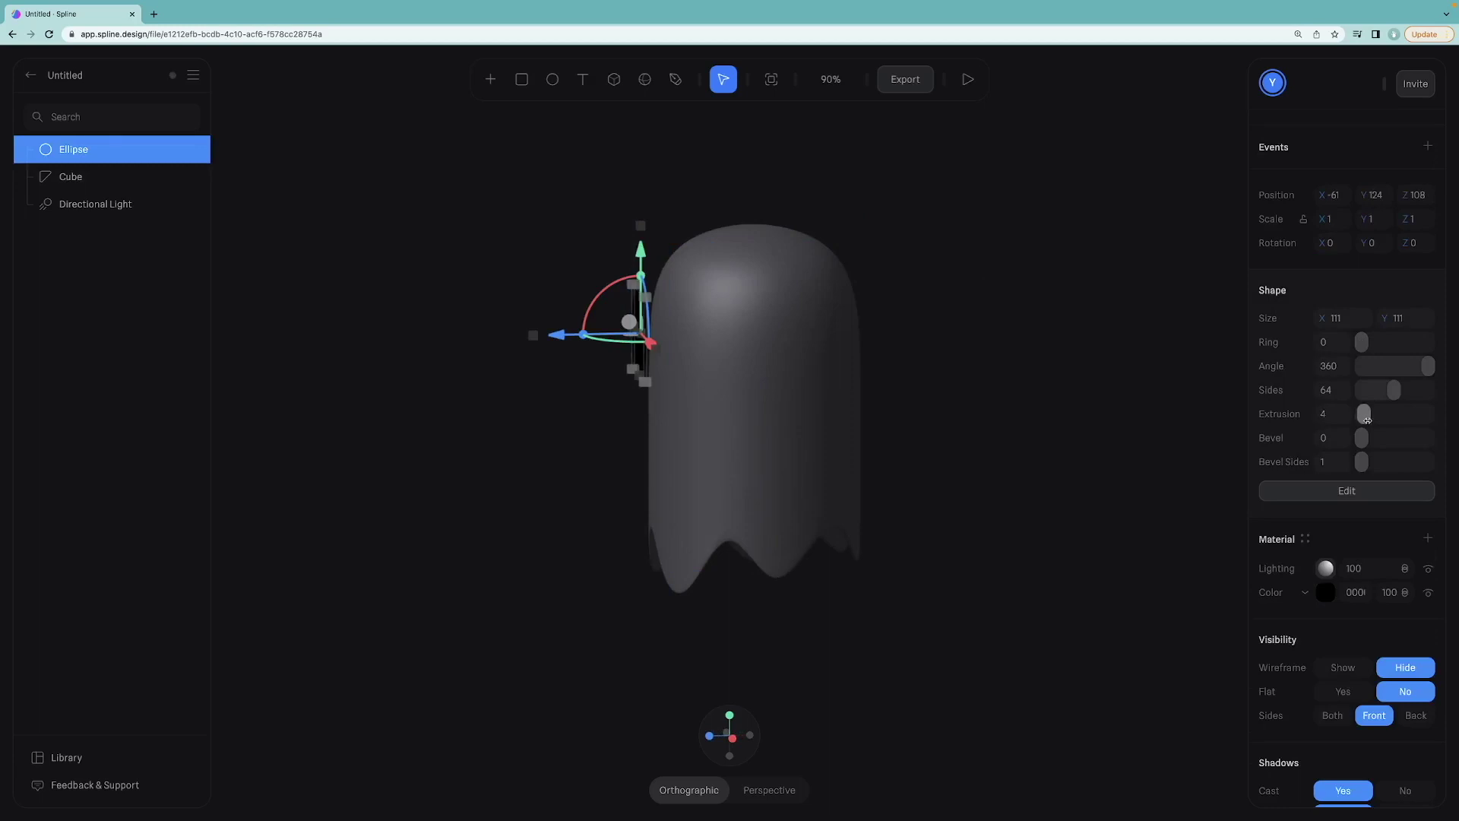
left_click(1011, 301)
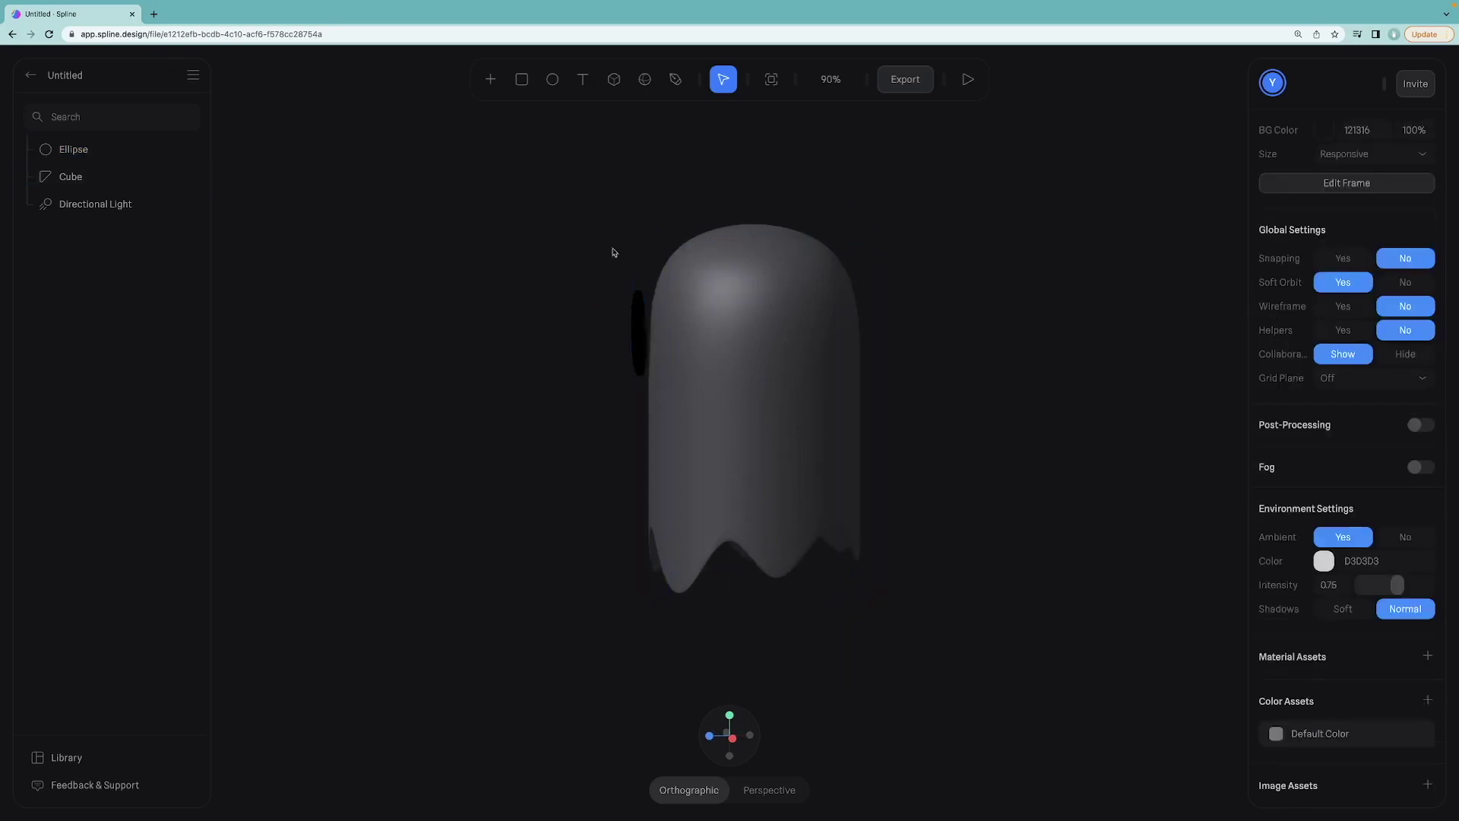
Reduce the eye circle's size to 80 by 80.
left_click_drag(524, 238, 648, 237)
left_click(648, 238)
left_click(654, 290)
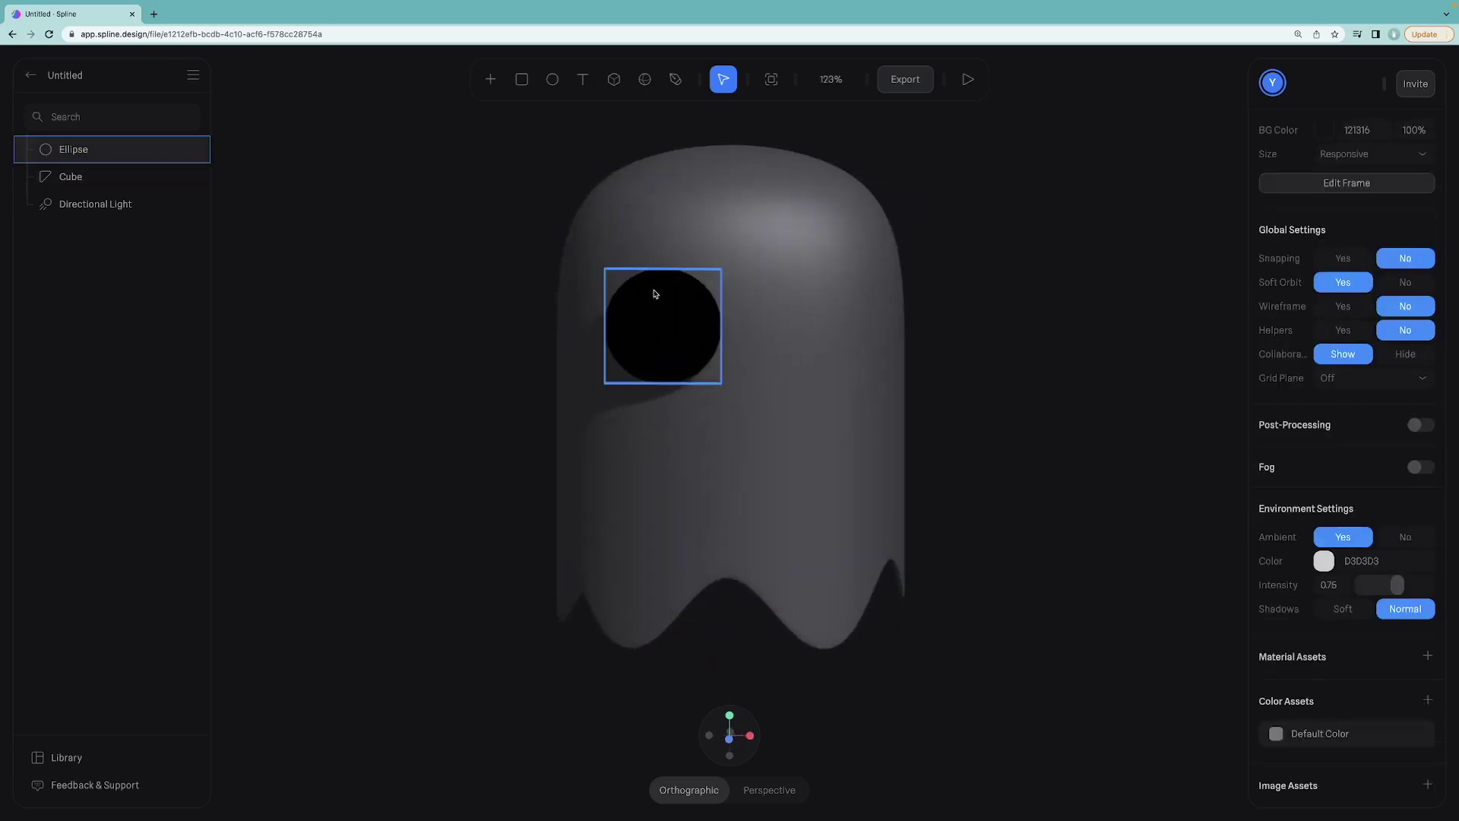
scroll(653, 293, "up", 3)
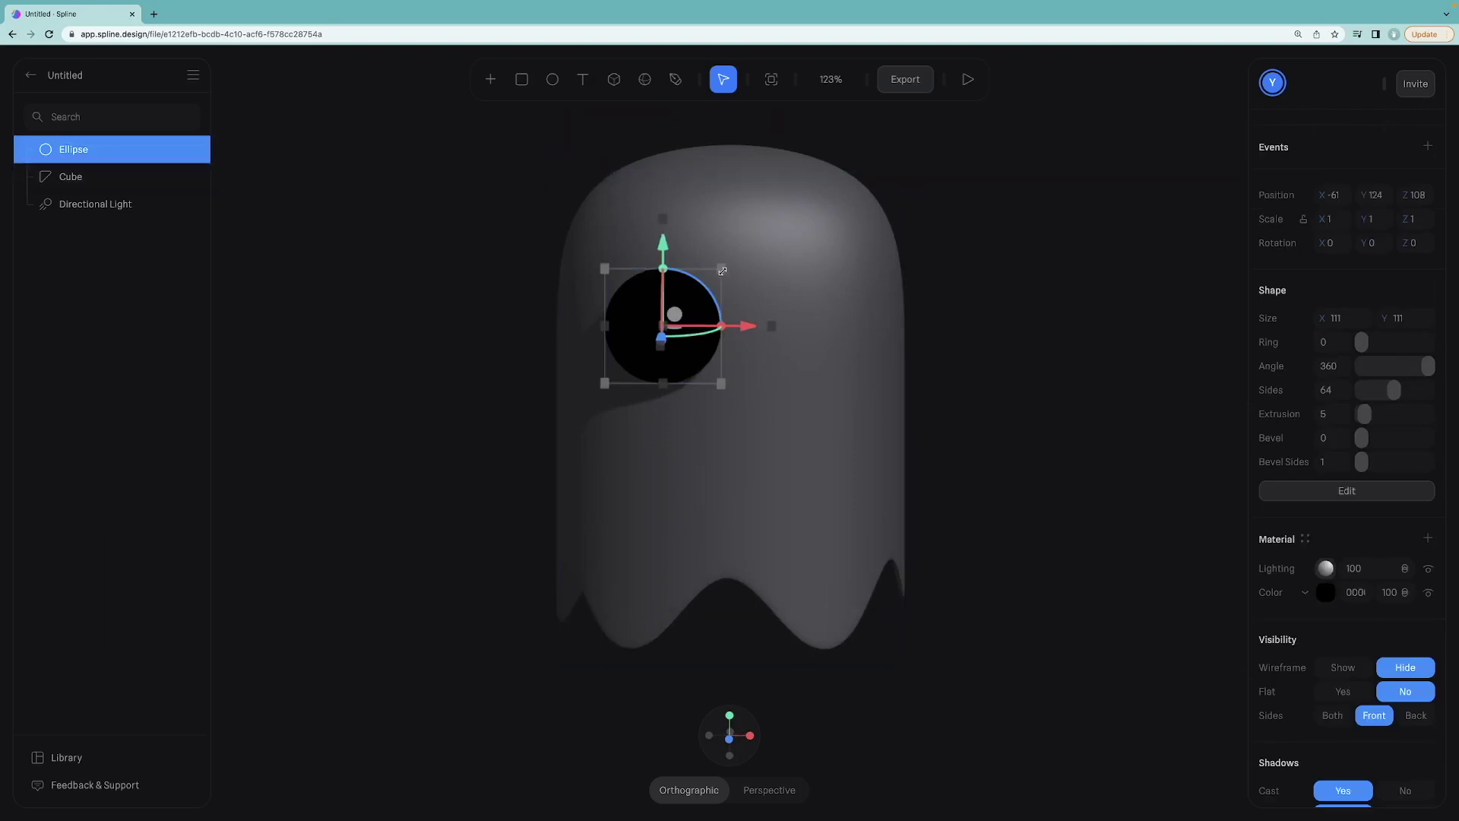
left_click_drag(721, 270, 699, 293)
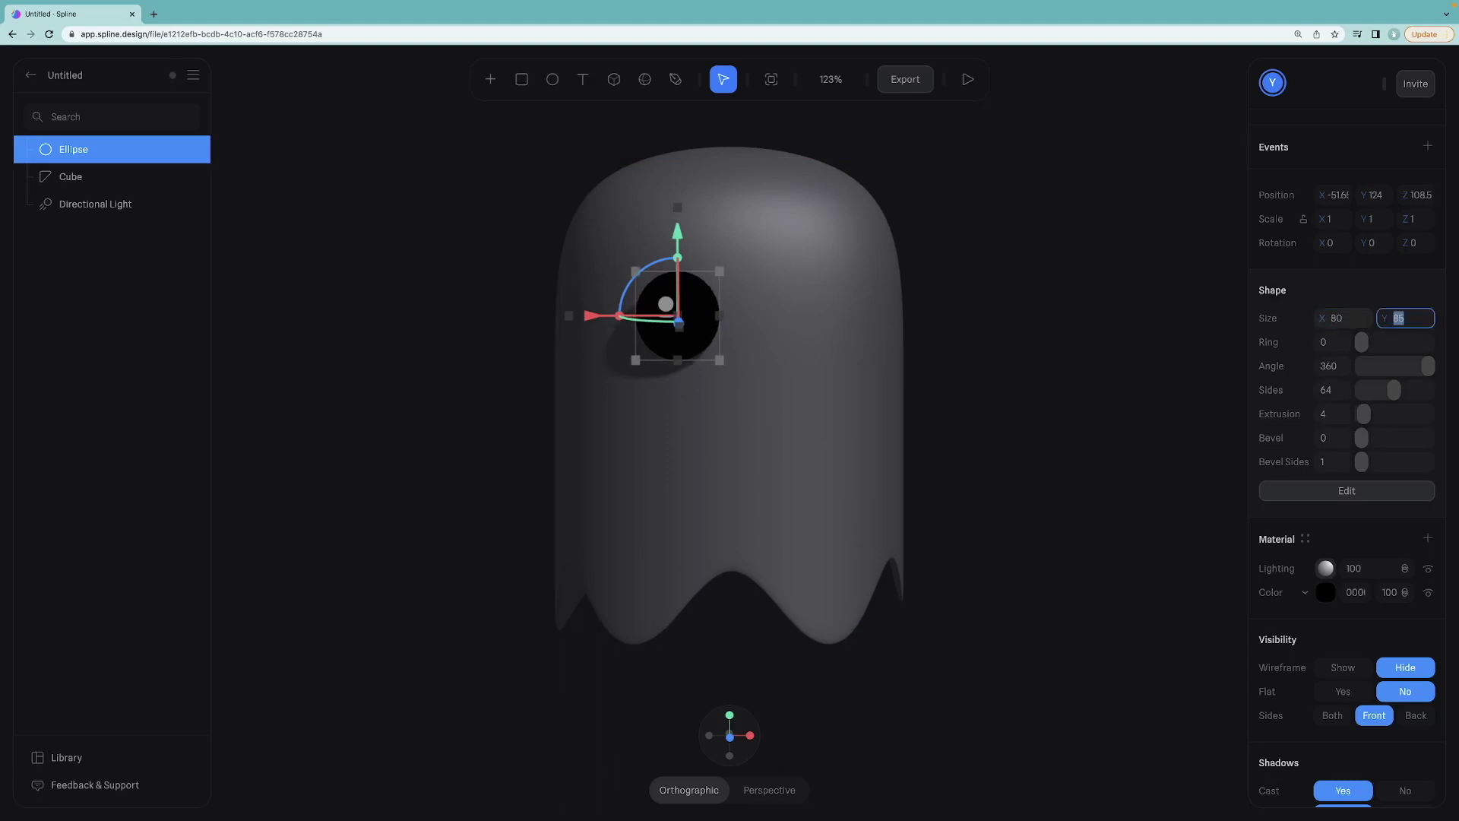
left_click(1015, 285)
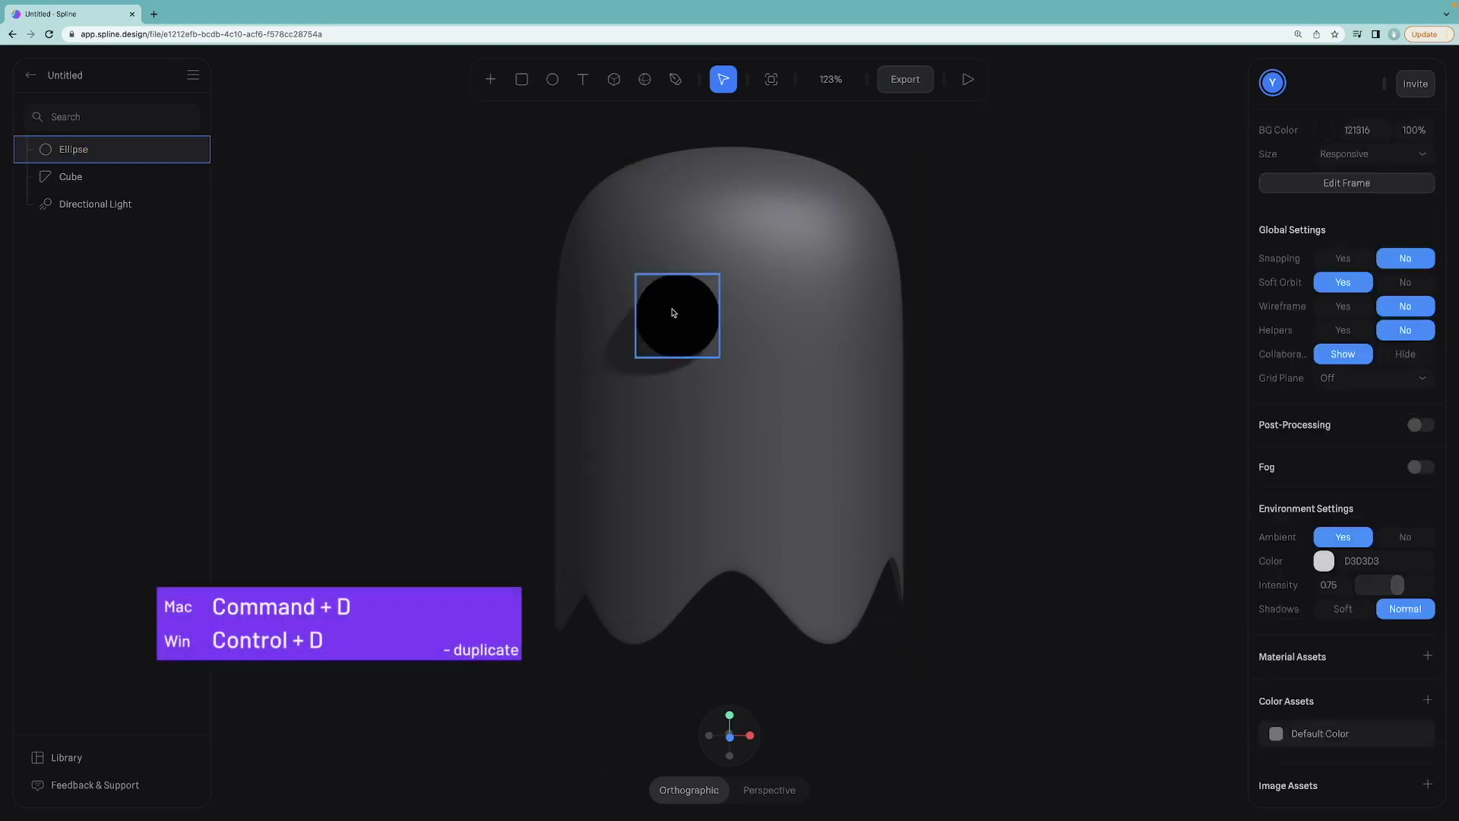
Duplicate the eye and move the copy horizontally to the other side of the face, to about X 71.
left_click(686, 312)
key("super+d")
left_click_drag(651, 326, 722, 326)
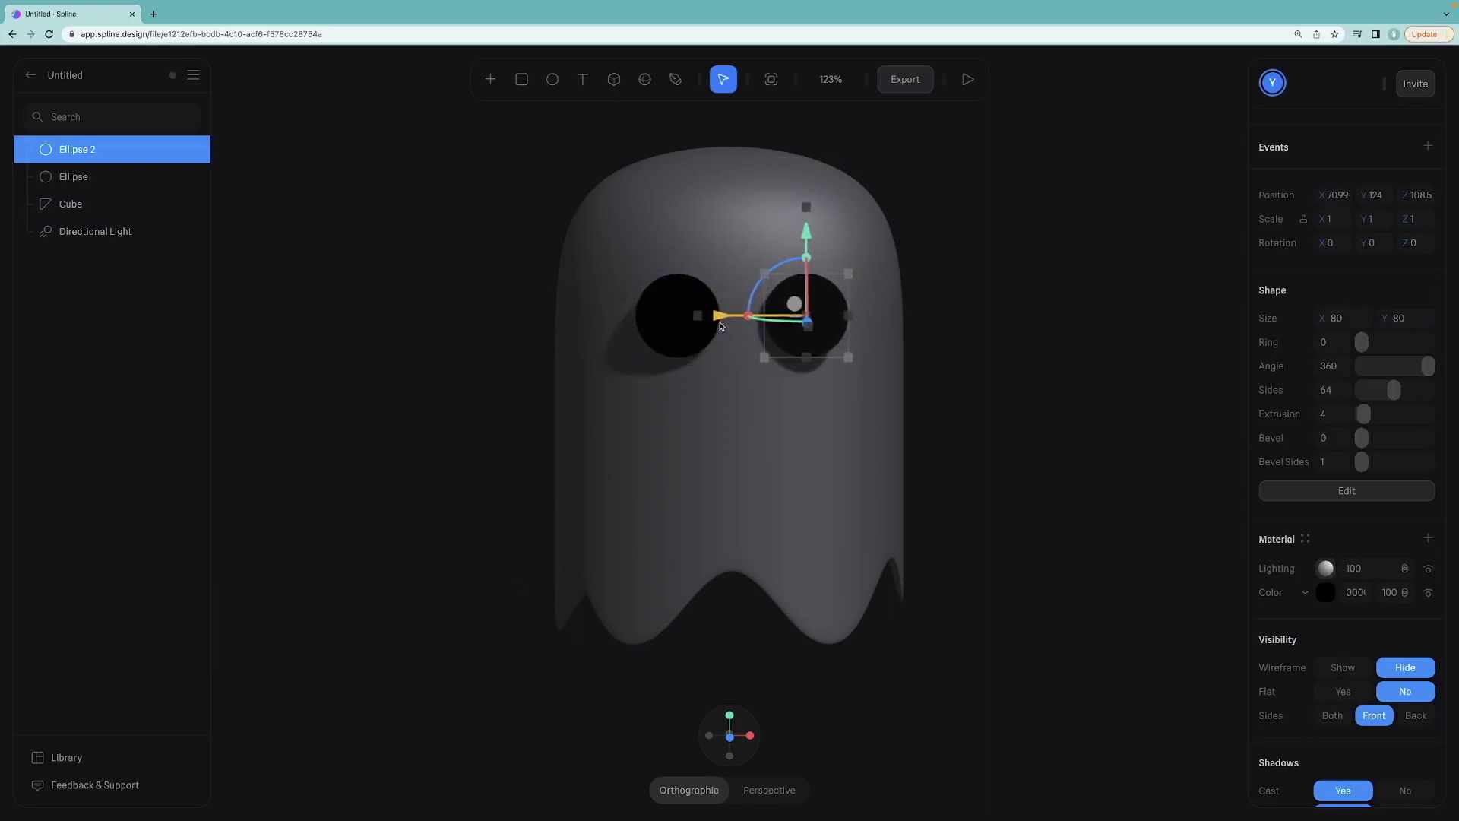
left_click(485, 303)
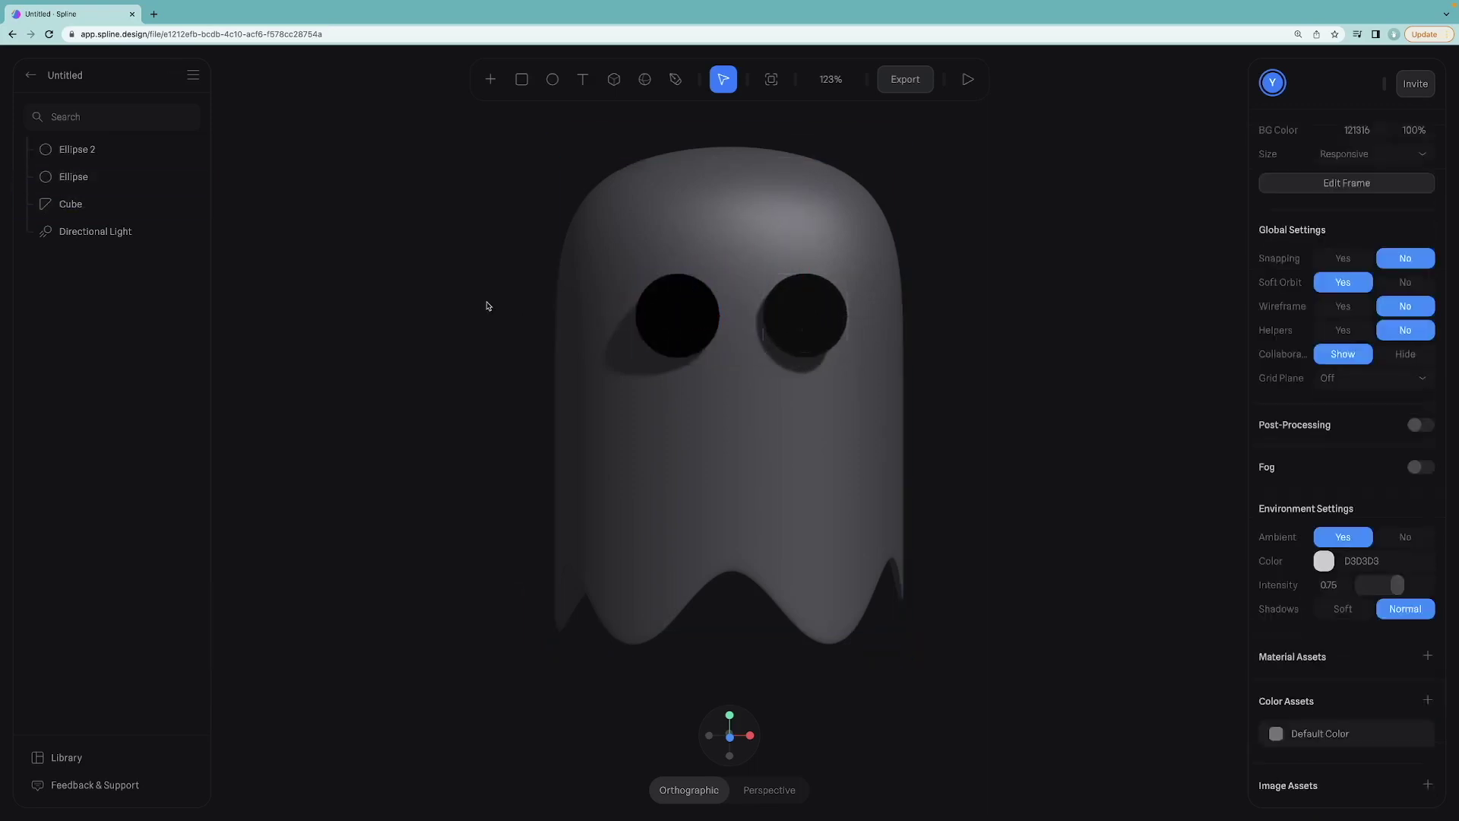
From the top view, rotate the left eye about -9.86° around Y so it follows the body's curve.
left_click_drag(536, 224, 648, 309)
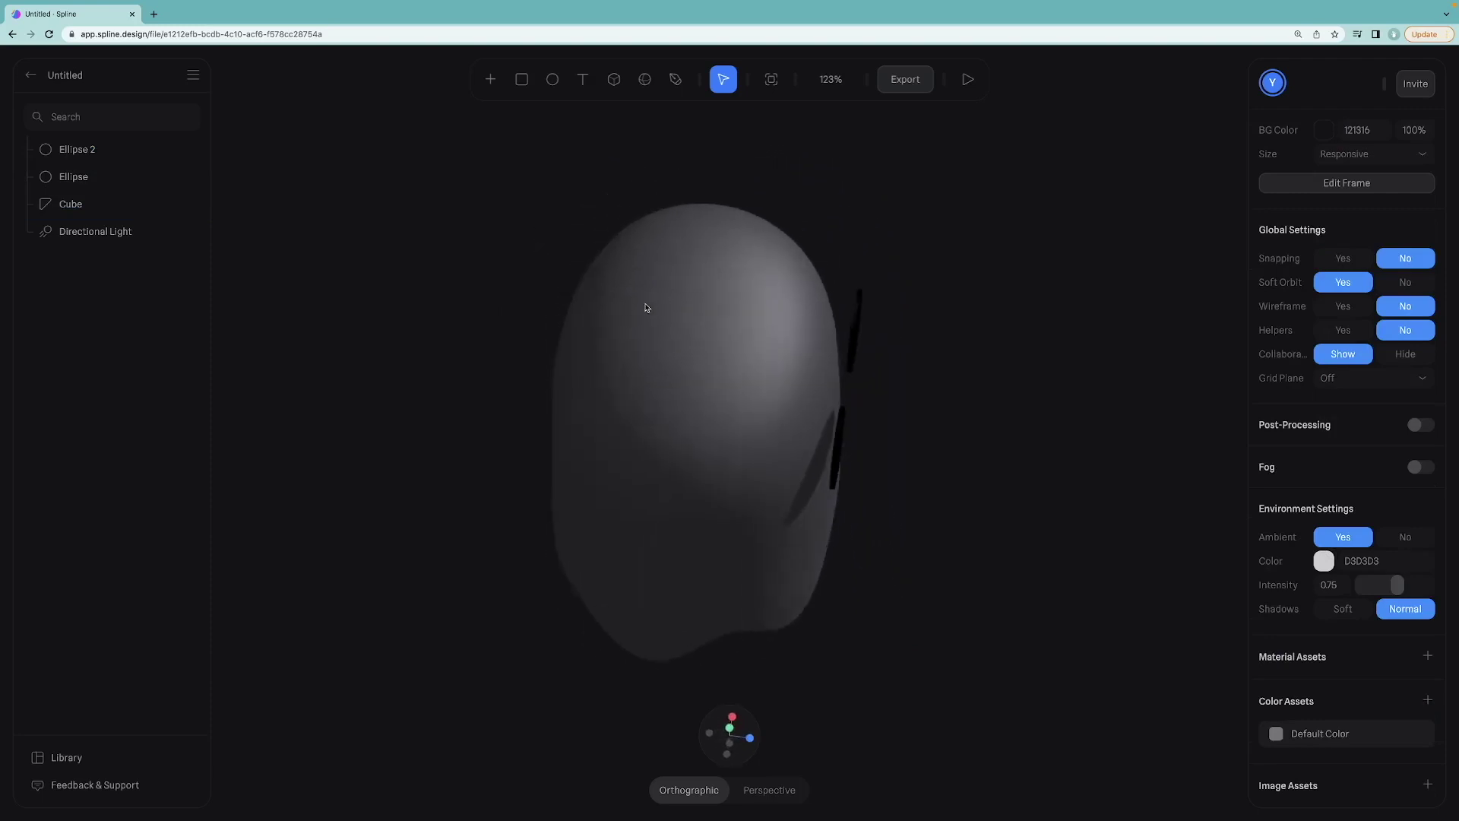
left_click(730, 730)
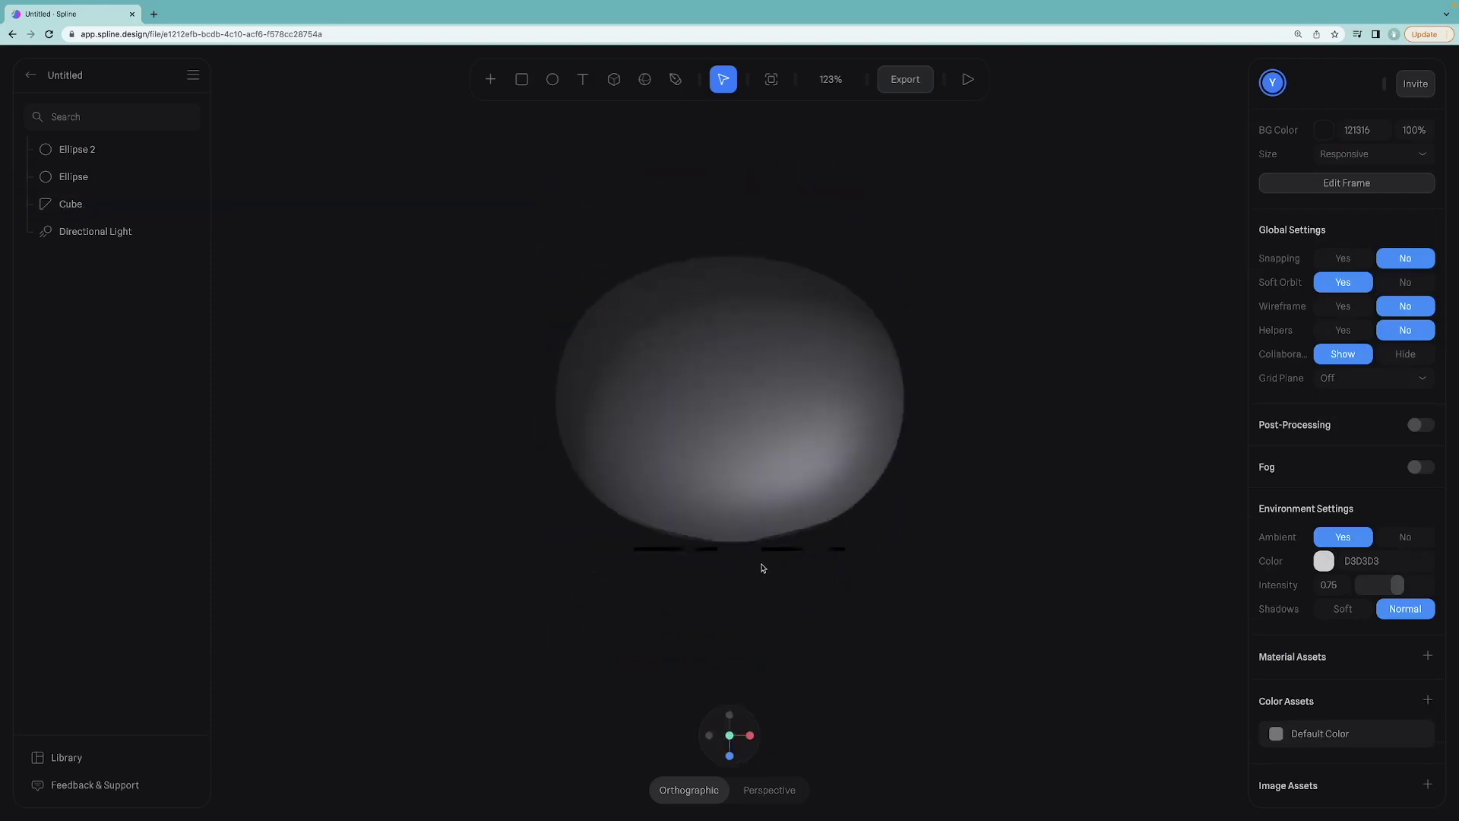
left_click(690, 548)
left_click_drag(726, 566, 720, 577)
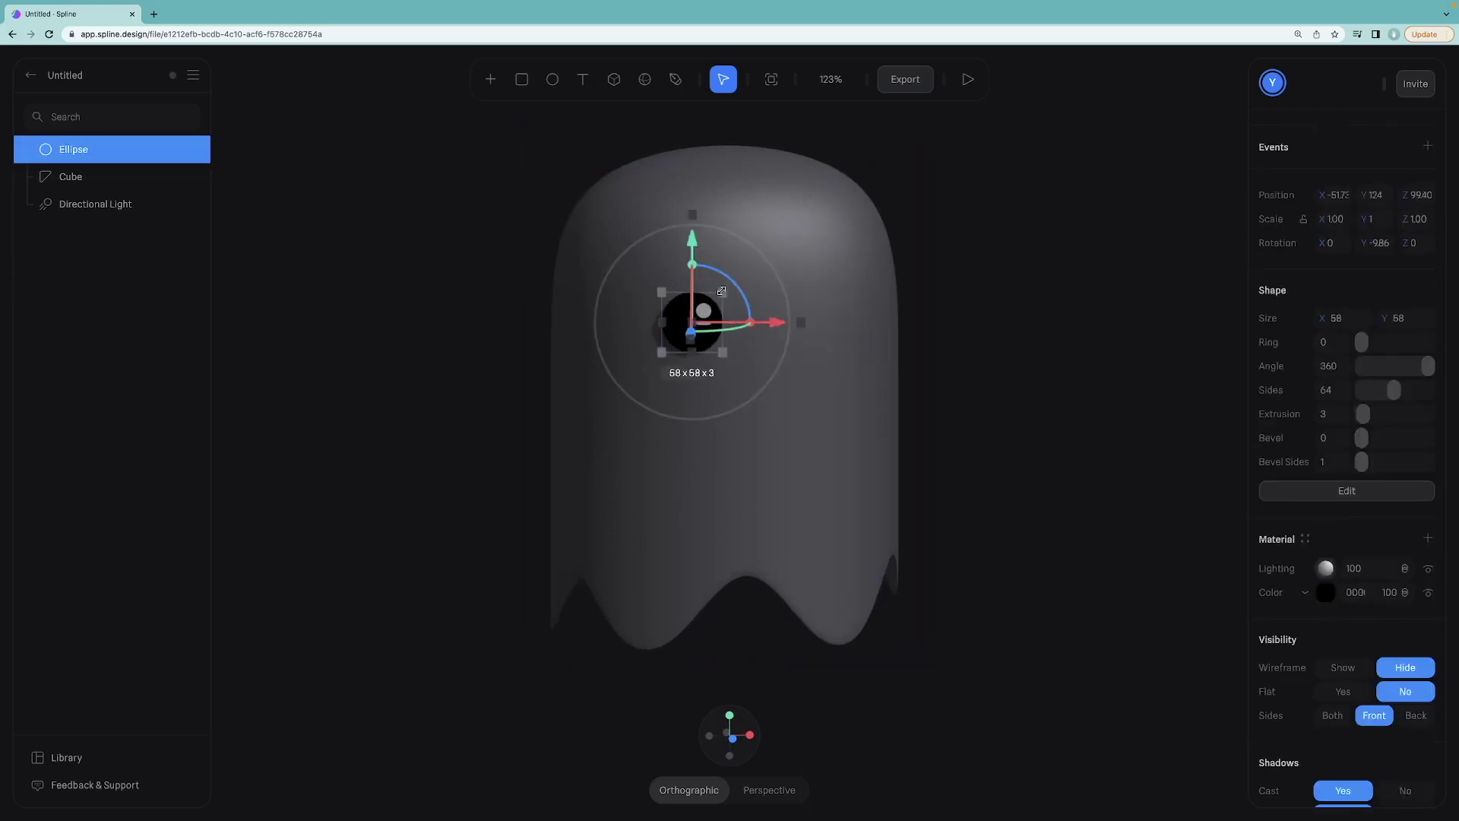
From the top view, shift the left eye slightly back along Z toward the body and check its fit from the side.
scroll(572, 184, "up", 3)
left_click(729, 715)
left_click_drag(677, 508, 677, 499)
left_click(775, 646)
left_click_drag(683, 646, 746, 517, "alt")
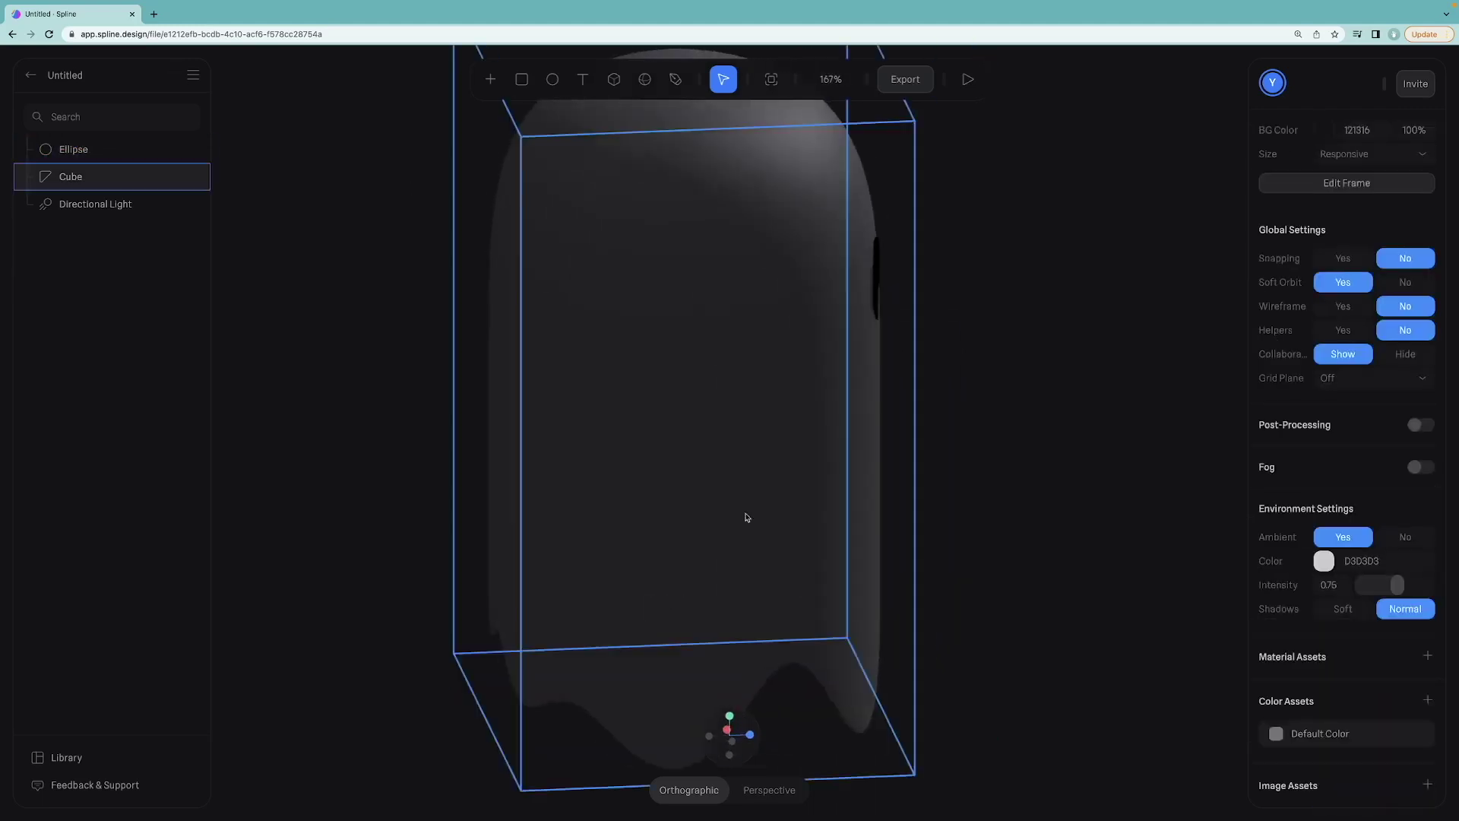
left_click_drag(974, 255, 806, 262, "alt")
Enlarge the left eye to 70 by 70 and lower it on the face to about Y 84.
scroll(661, 433, "down", 4)
scroll(661, 433, "up", 2)
left_click(671, 294)
left_click_drag(668, 215, 669, 262)
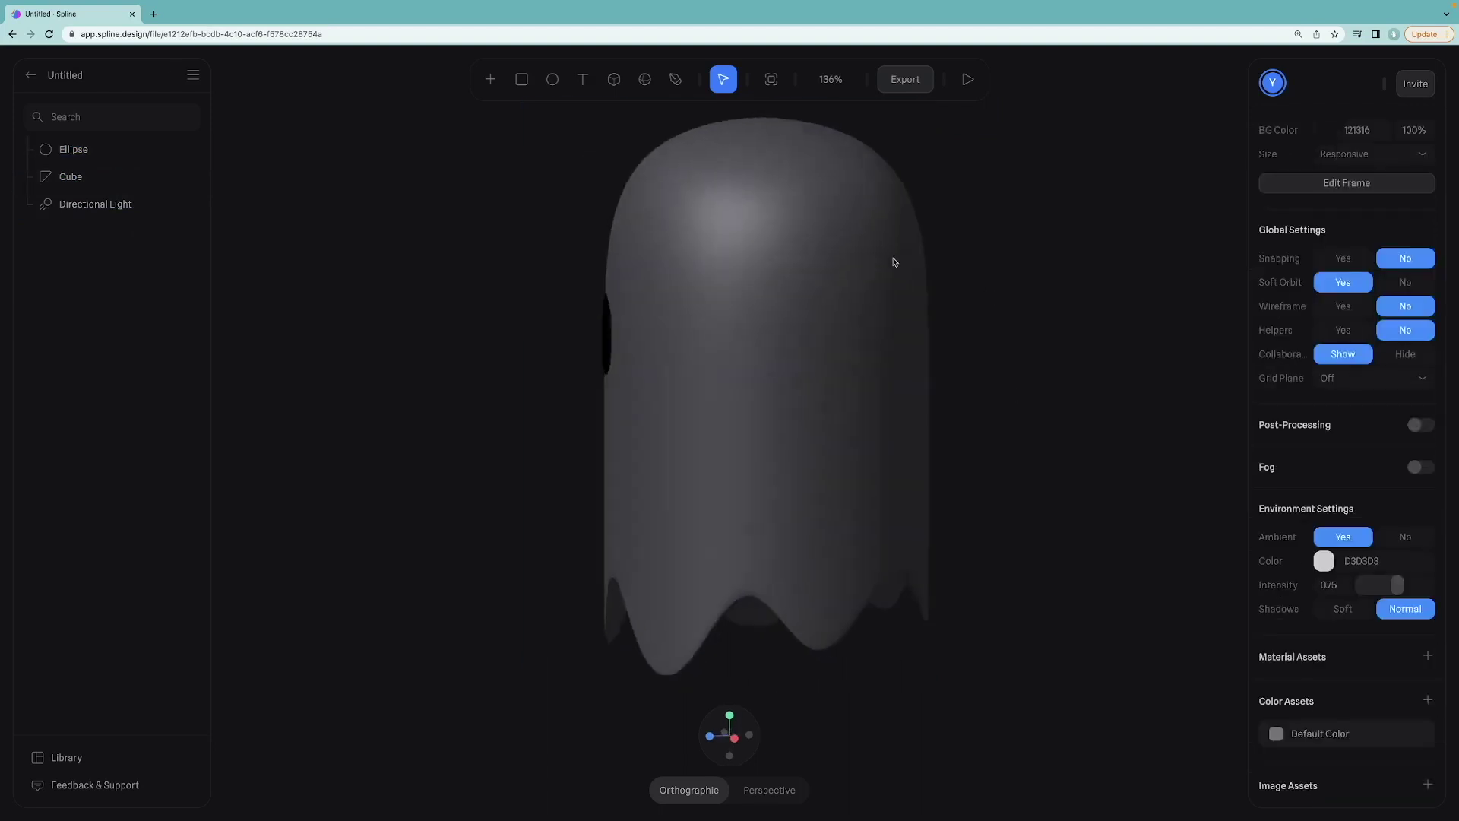
Duplicate the left eye to the other side of the face and, from the top view, rotate the copy to about 17.5° around Y.
left_click_drag(850, 550, 841, 569)
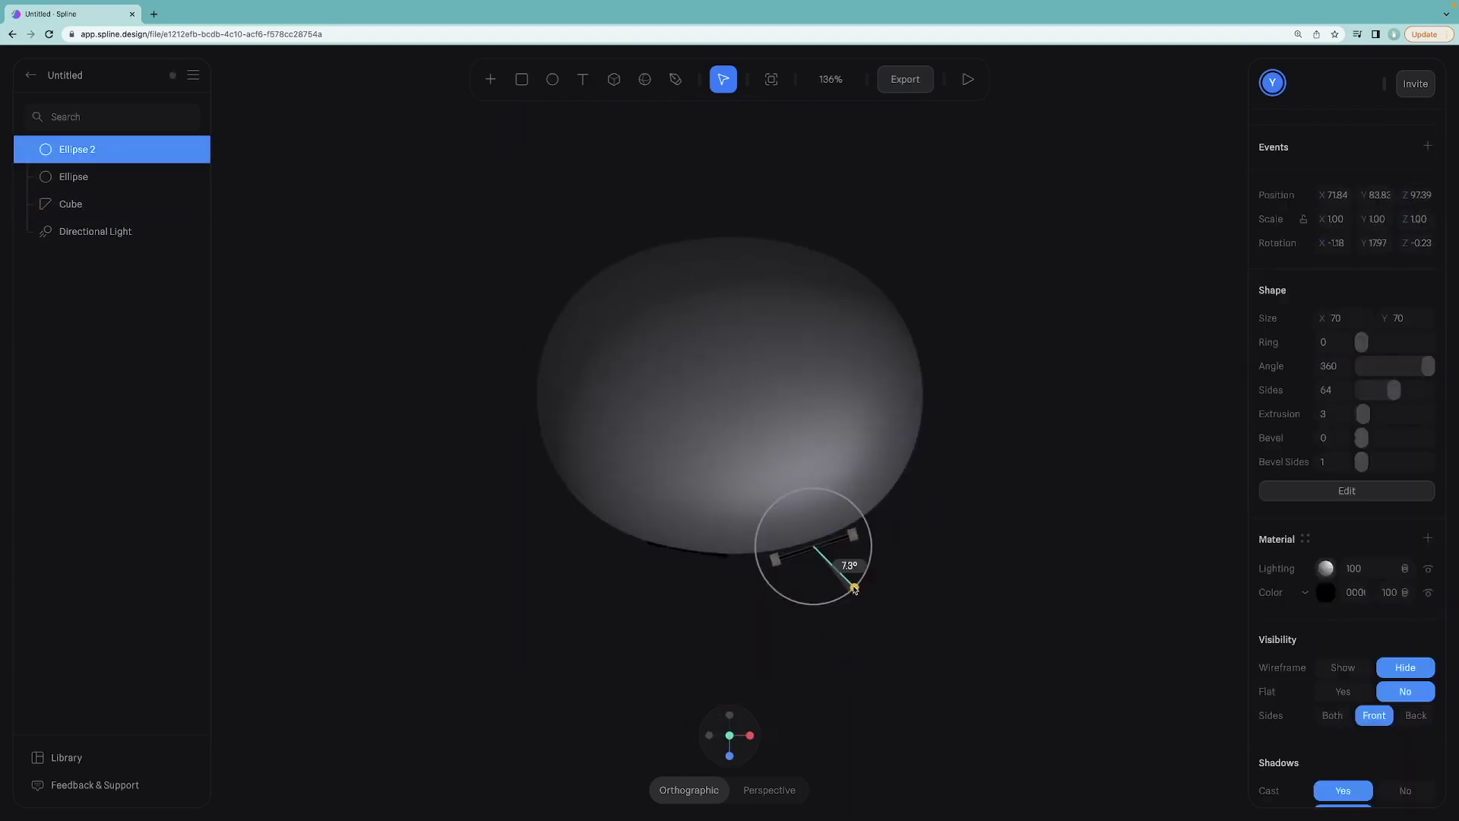
left_click_drag(853, 580, 790, 600)
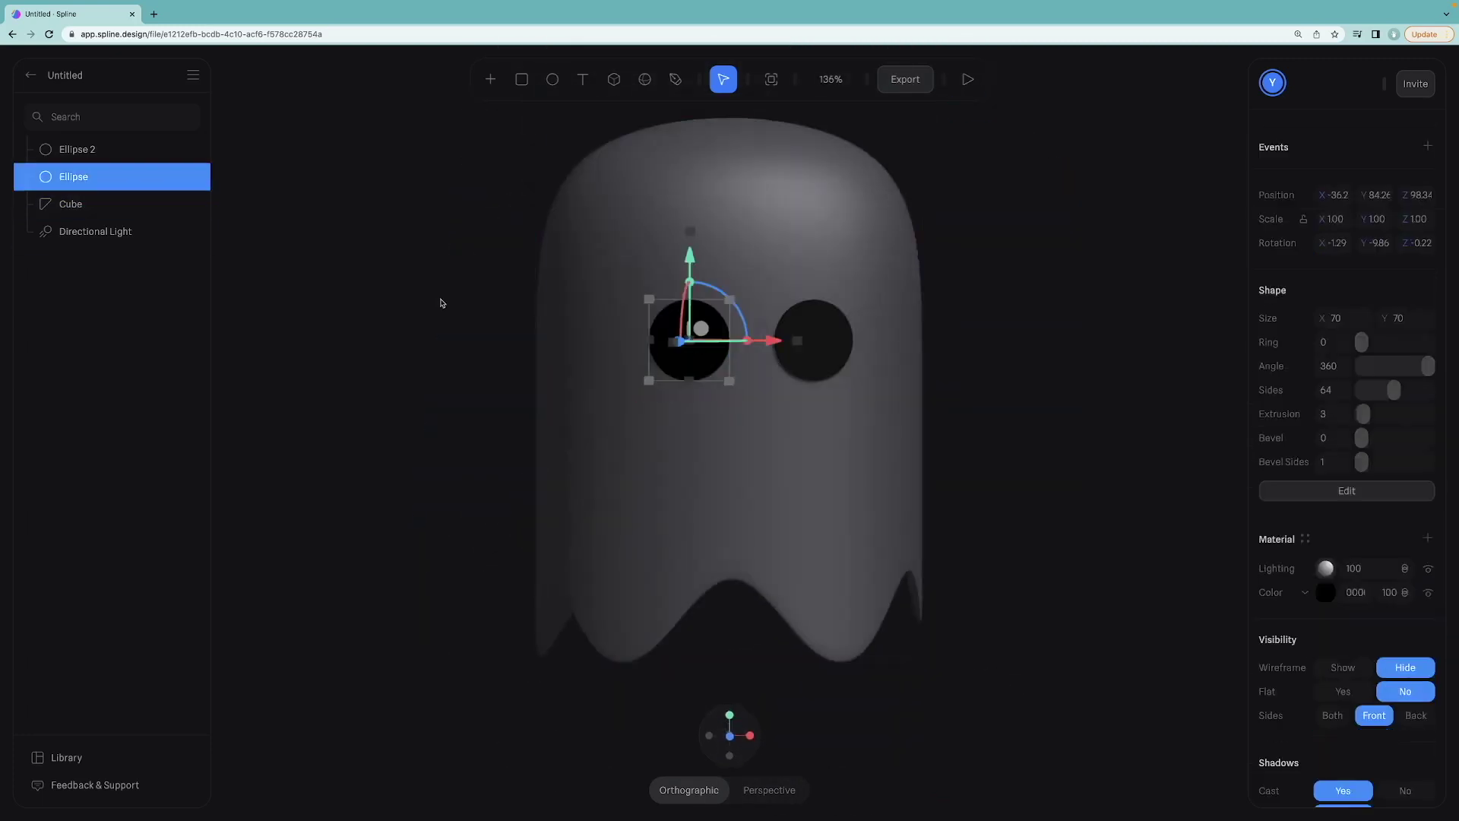
Move the left eye outward and down to about X -42, Y 76, and lower the right eye to the same height.
left_click_drag(772, 341, 764, 340)
left_click(814, 340)
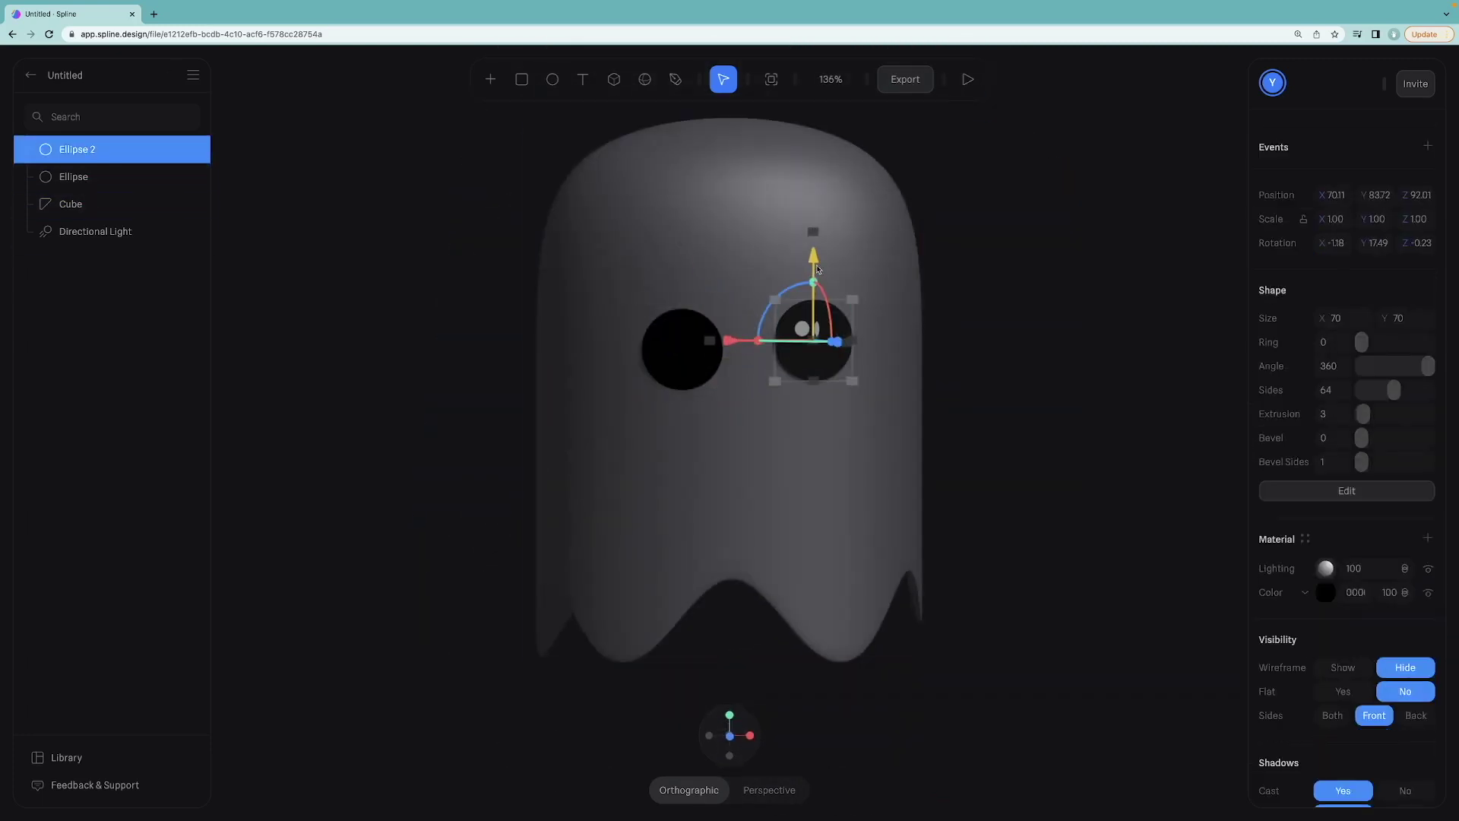
Examine both eyes from a slightly turned view, toggling the directional light's visibility to compare the shading.
left_click(1016, 286)
left_click_drag(1016, 287, 990, 268, "alt")
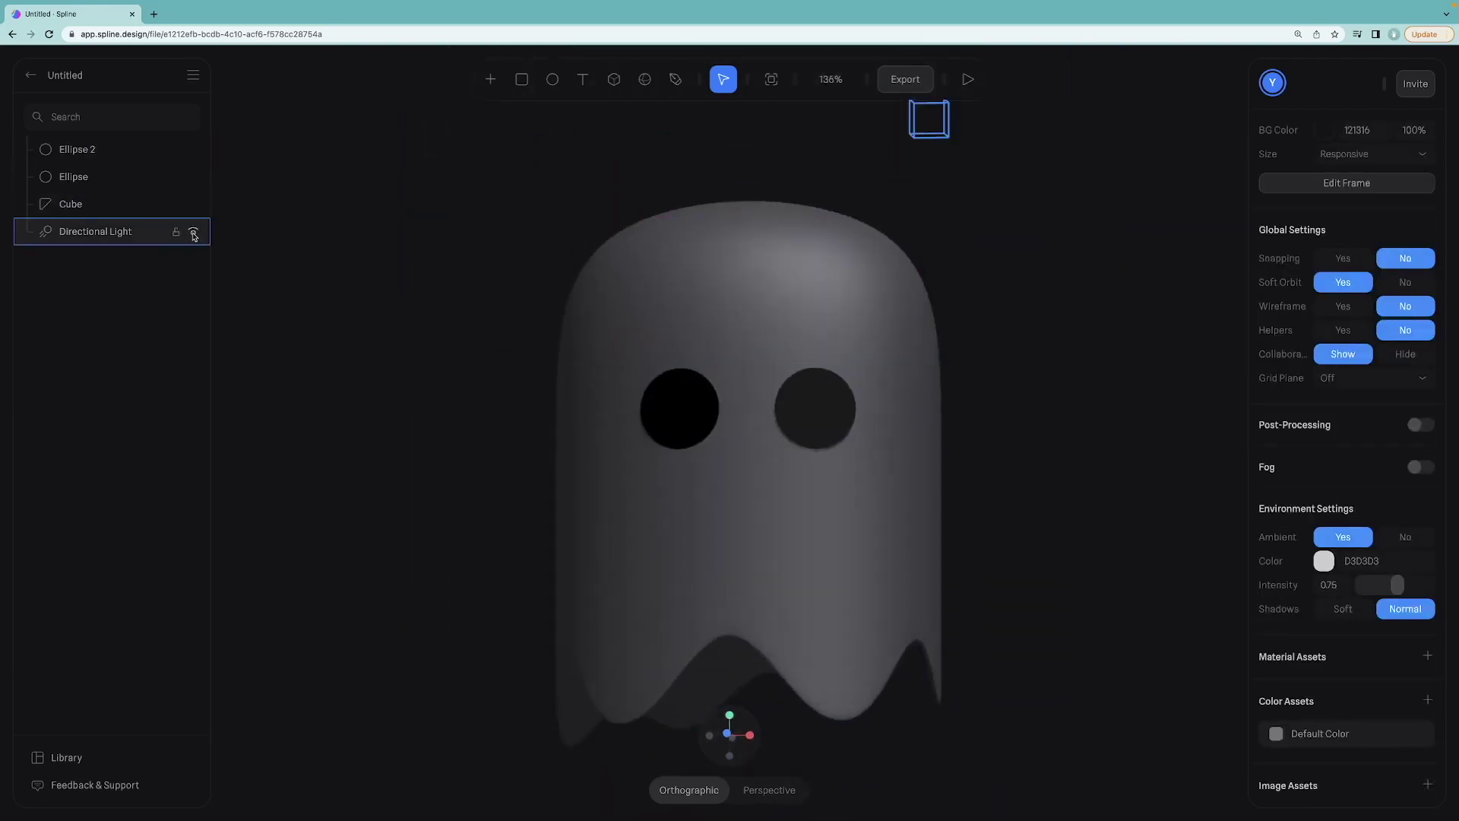
left_click(193, 236)
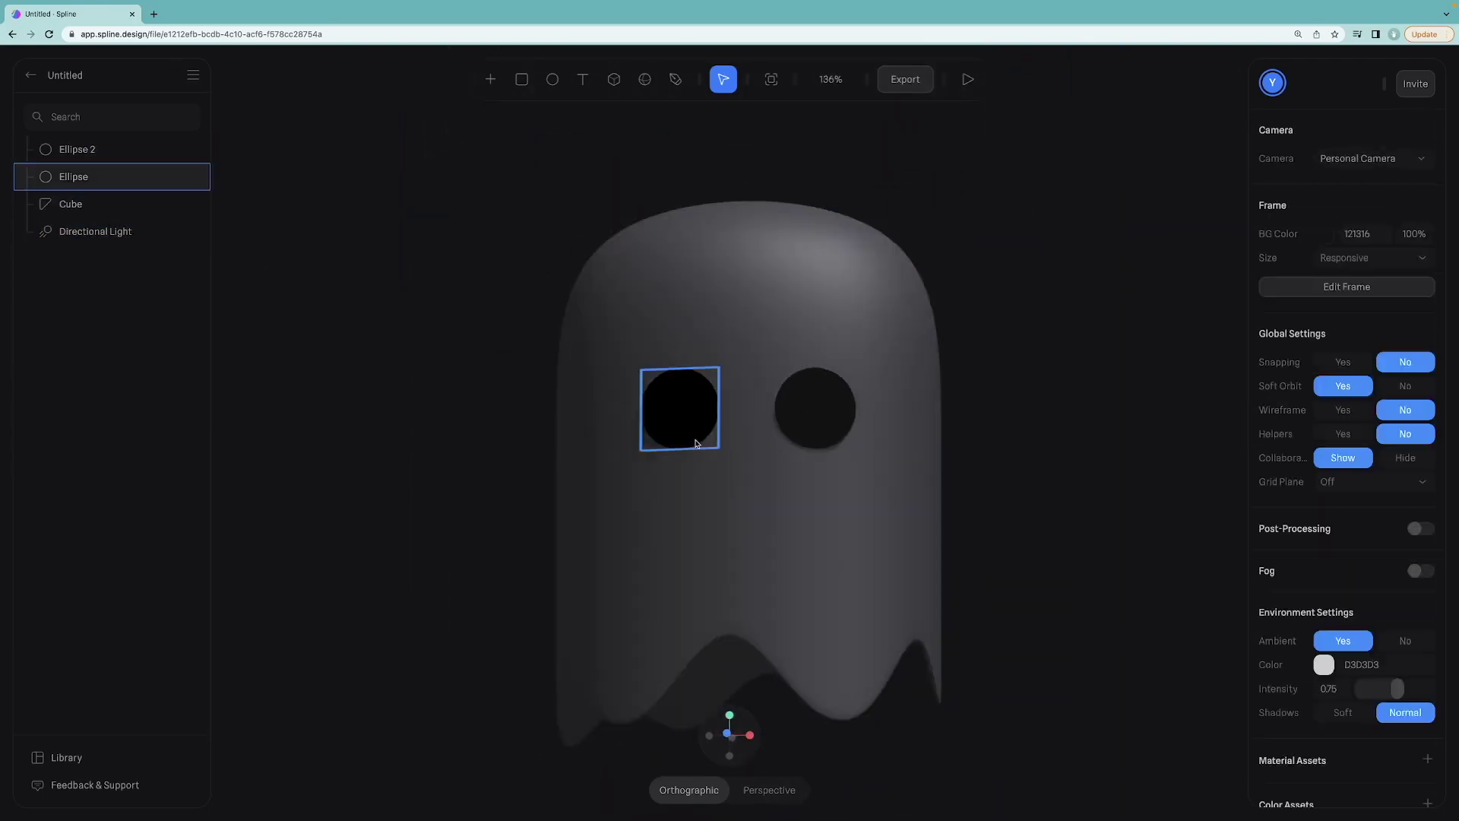
Duplicate the left eye, centre the copy below the two eyes and narrow it into an upright oval mouth.
left_click(684, 418)
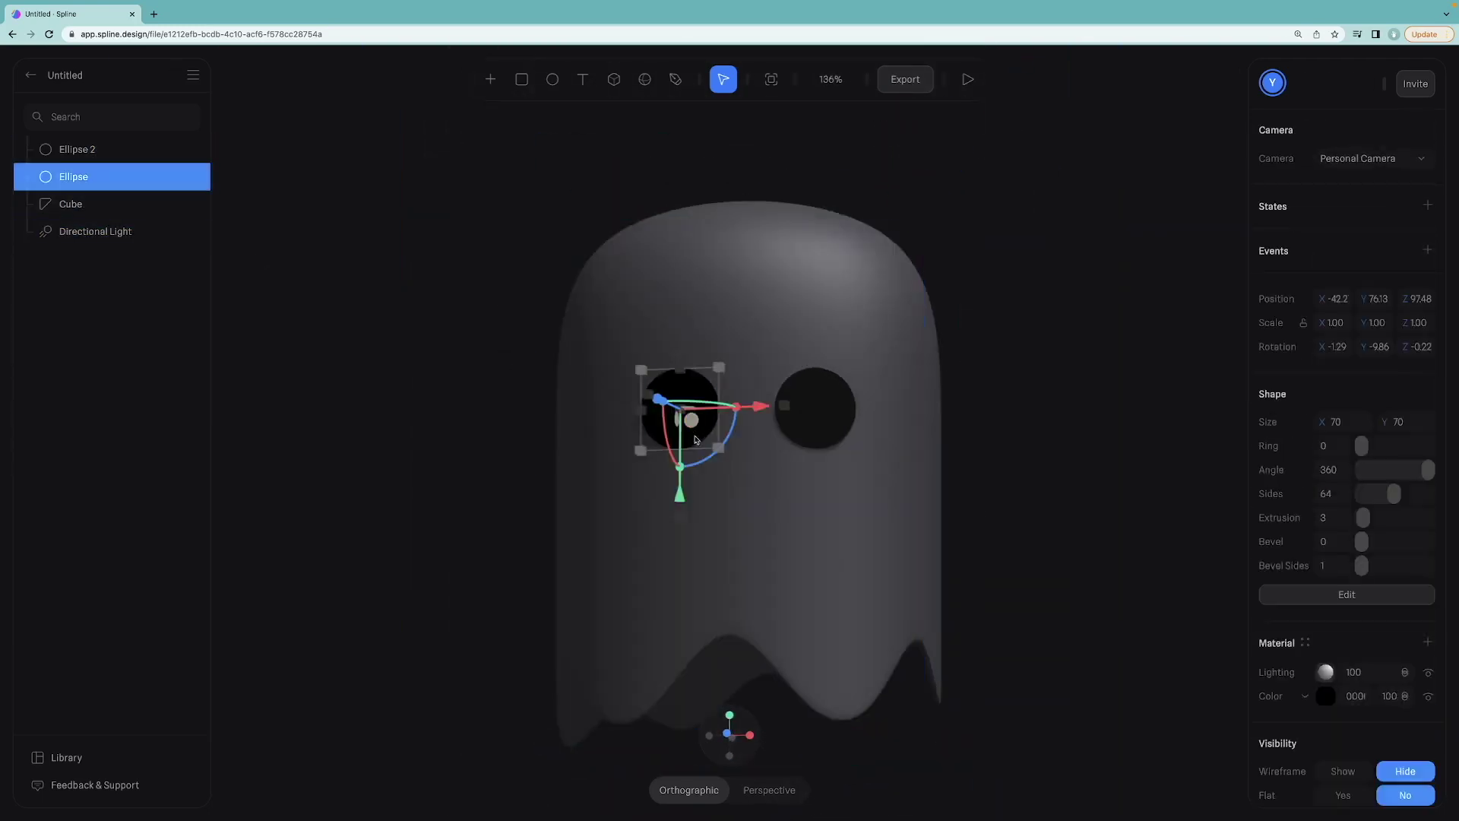
key("ctrl+d")
left_click_drag(679, 499, 679, 585)
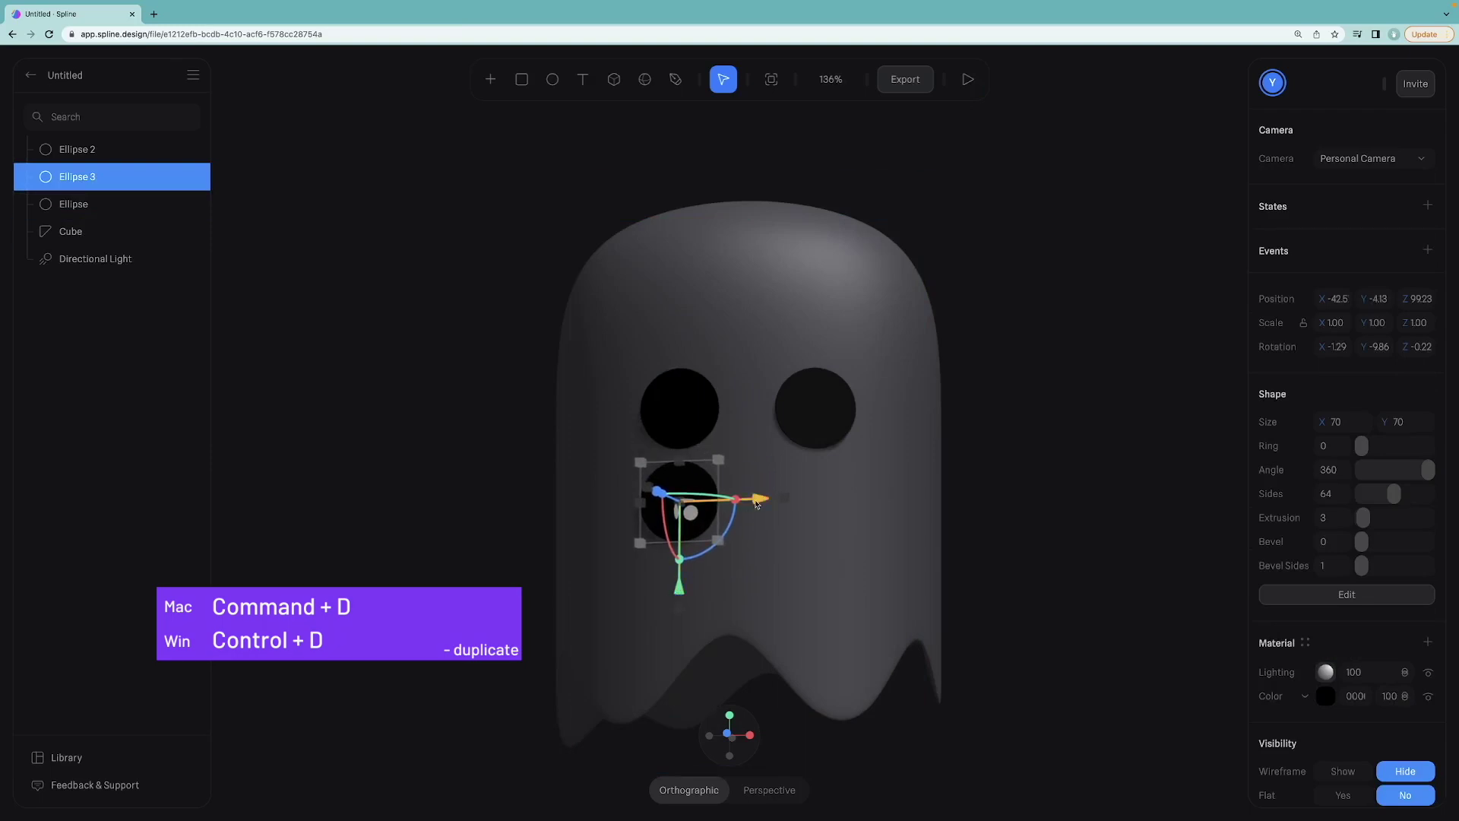
left_click_drag(756, 503, 823, 497)
left_click_drag(703, 501, 719, 515)
left_click_drag(764, 459, 764, 465)
Refit the eyes and mouth against the body from side views, with the left eye's extrusion set to 6.
left_click_drag(730, 365, 677, 517, "alt")
left_click_drag(1042, 410, 1170, 326, "alt")
left_click(843, 521)
left_click(881, 563)
left_click_drag(881, 563, 853, 517, "alt")
left_click_drag(935, 477, 836, 471)
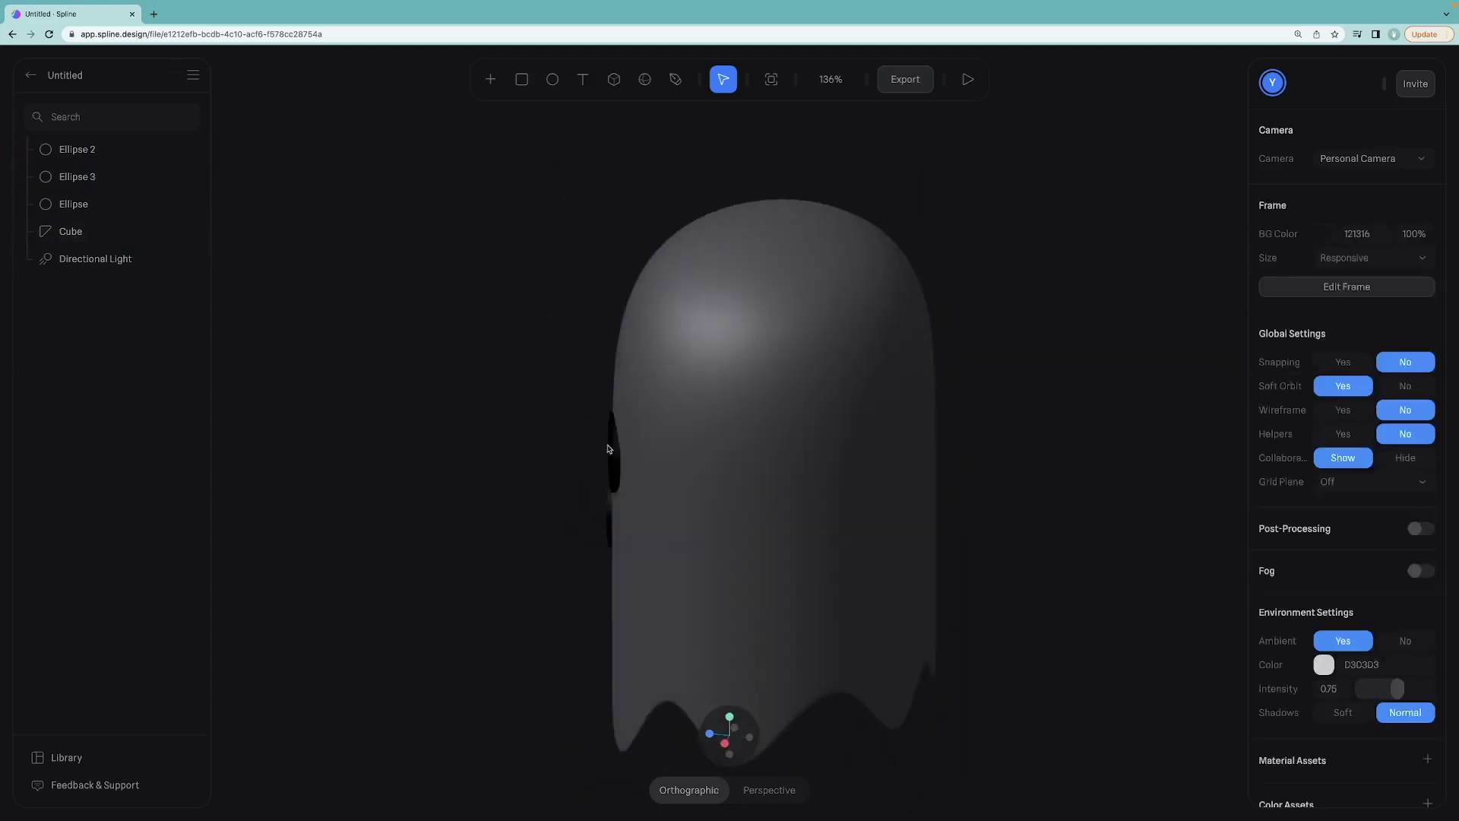
left_click(729, 426)
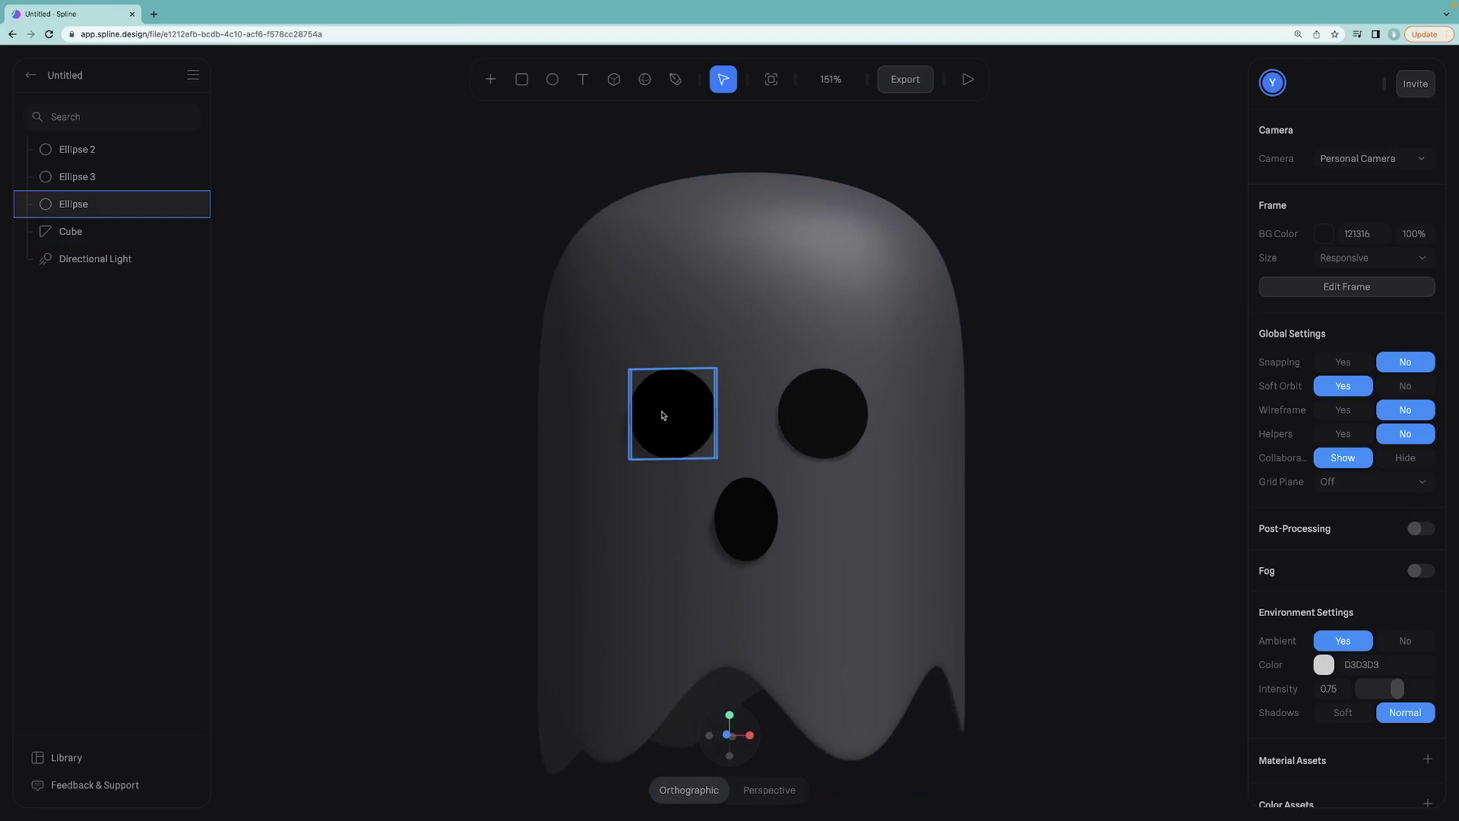
Duplicate the left eye, colour the copy white and reduce it to 40 by 40 as an eye highlight.
left_click(662, 415)
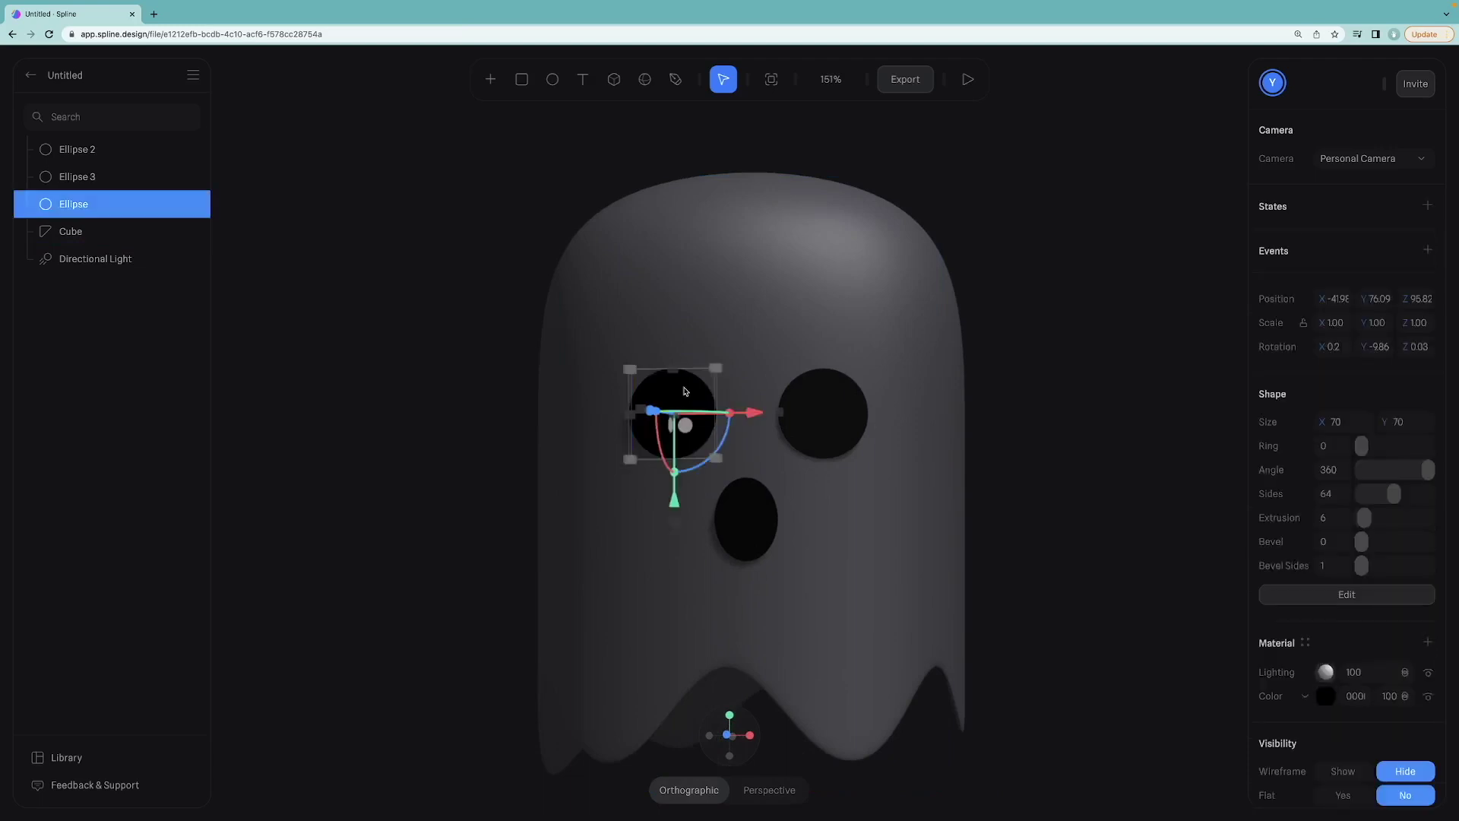
left_click(1326, 696)
left_click(1259, 722)
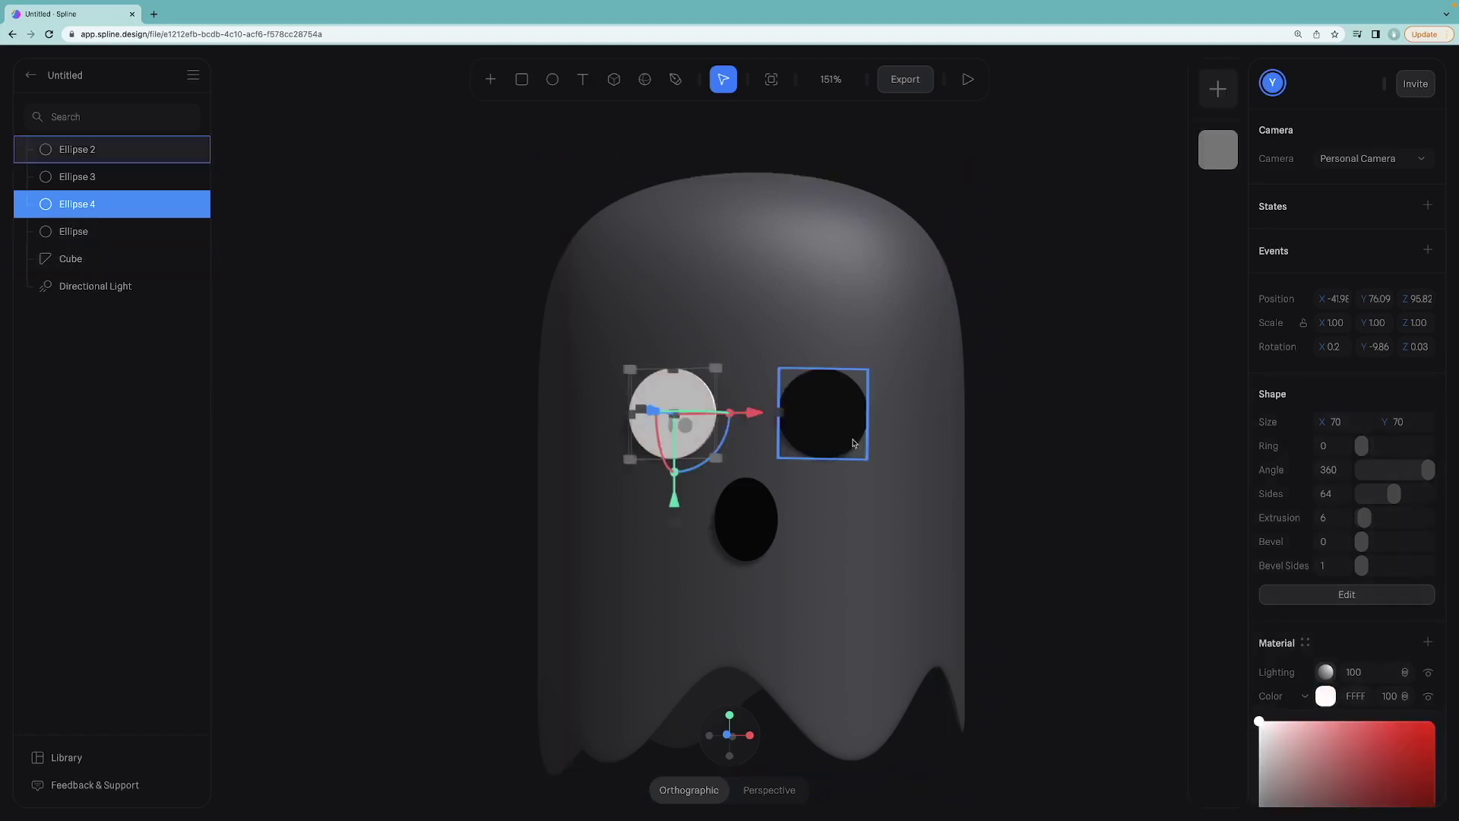
left_click_drag(716, 369, 695, 378)
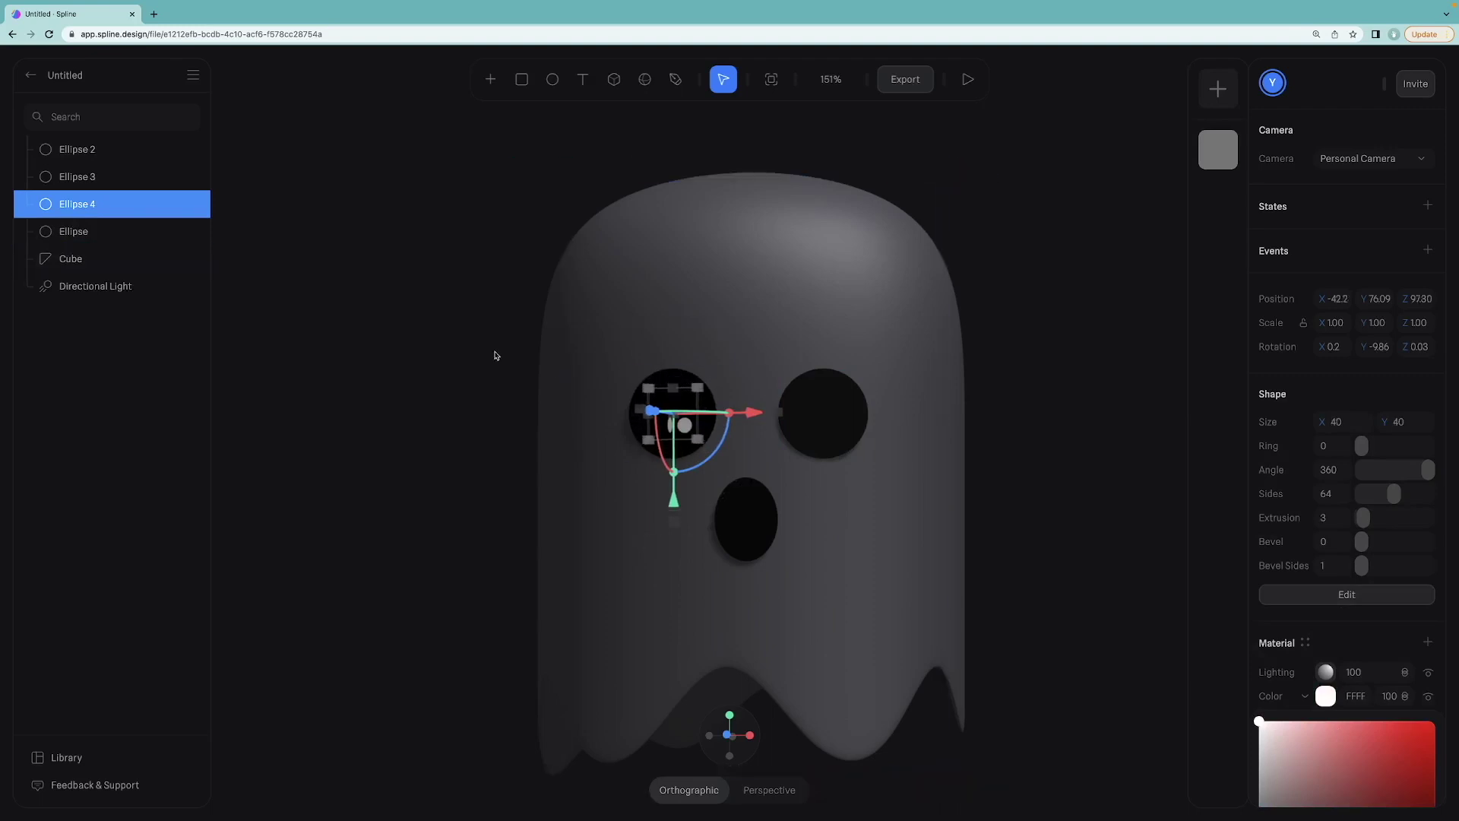
From the side, pull the white highlight forward in front of the black eye, to about Z 111.
left_click_drag(495, 352, 367, 345)
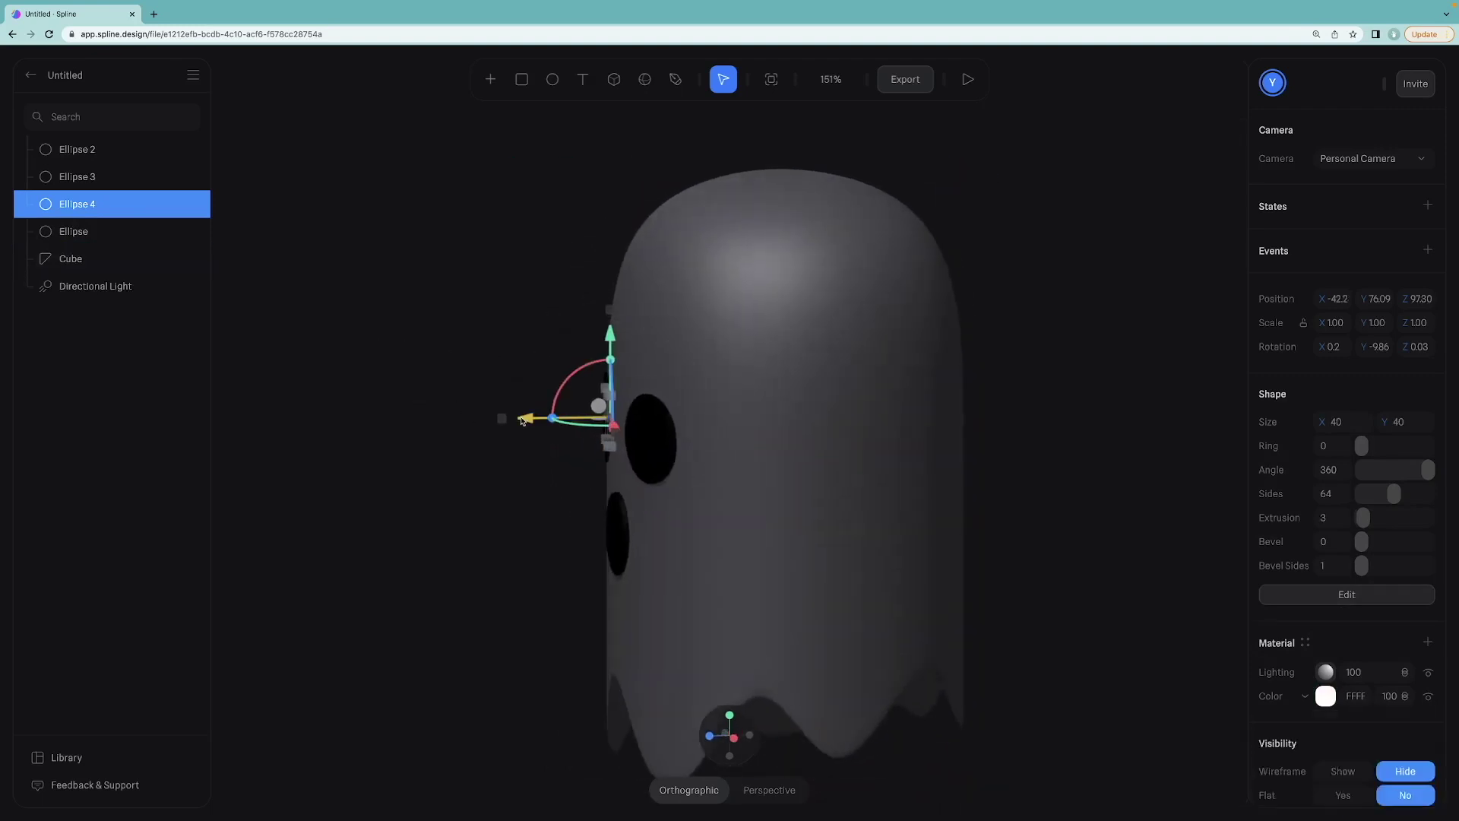
left_click_drag(522, 421, 501, 418)
left_click_drag(401, 319, 530, 312)
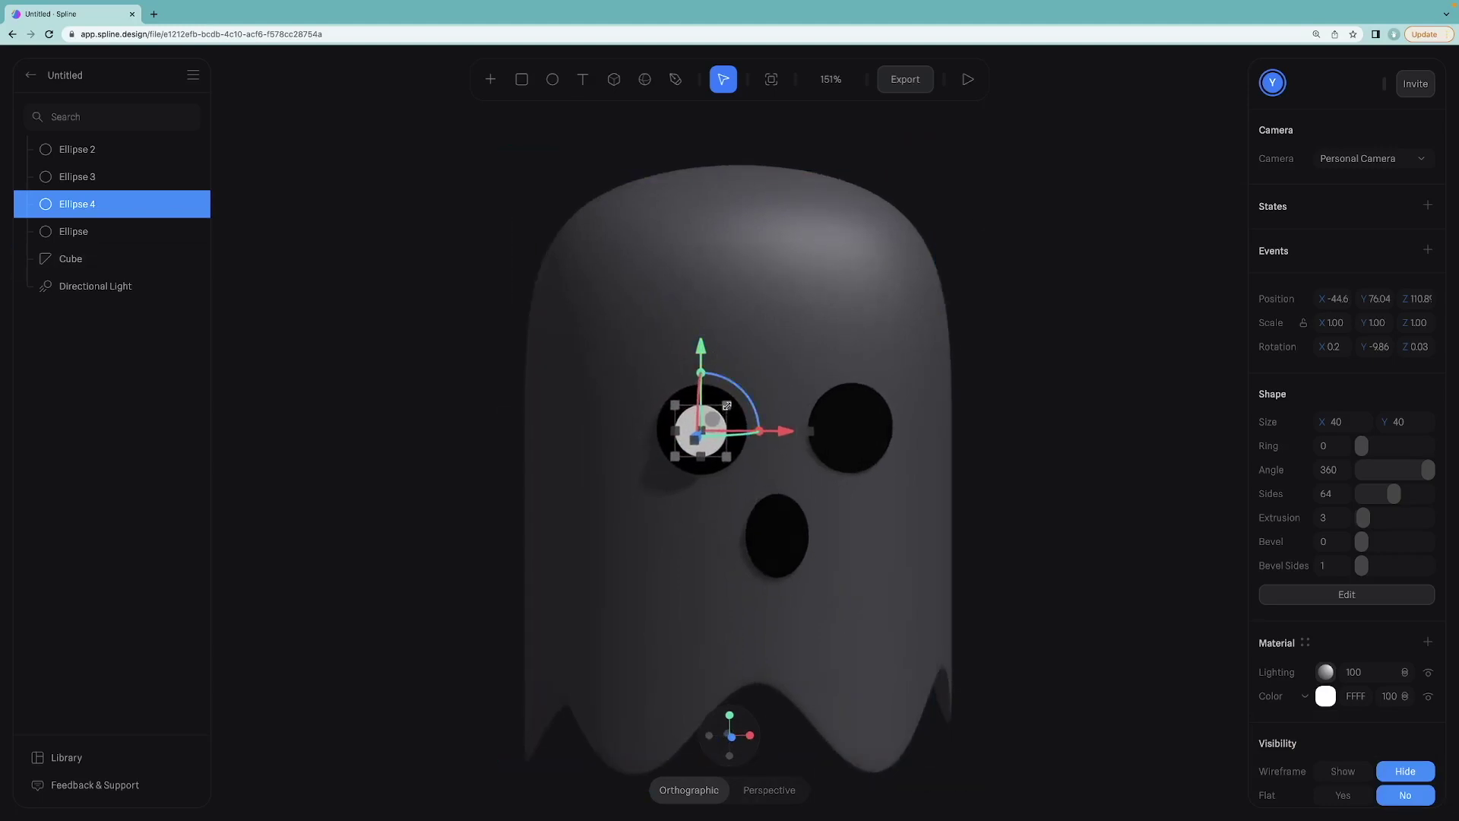
Reduce the white highlight's size to 20 by 20.
left_click_drag(726, 405, 722, 411)
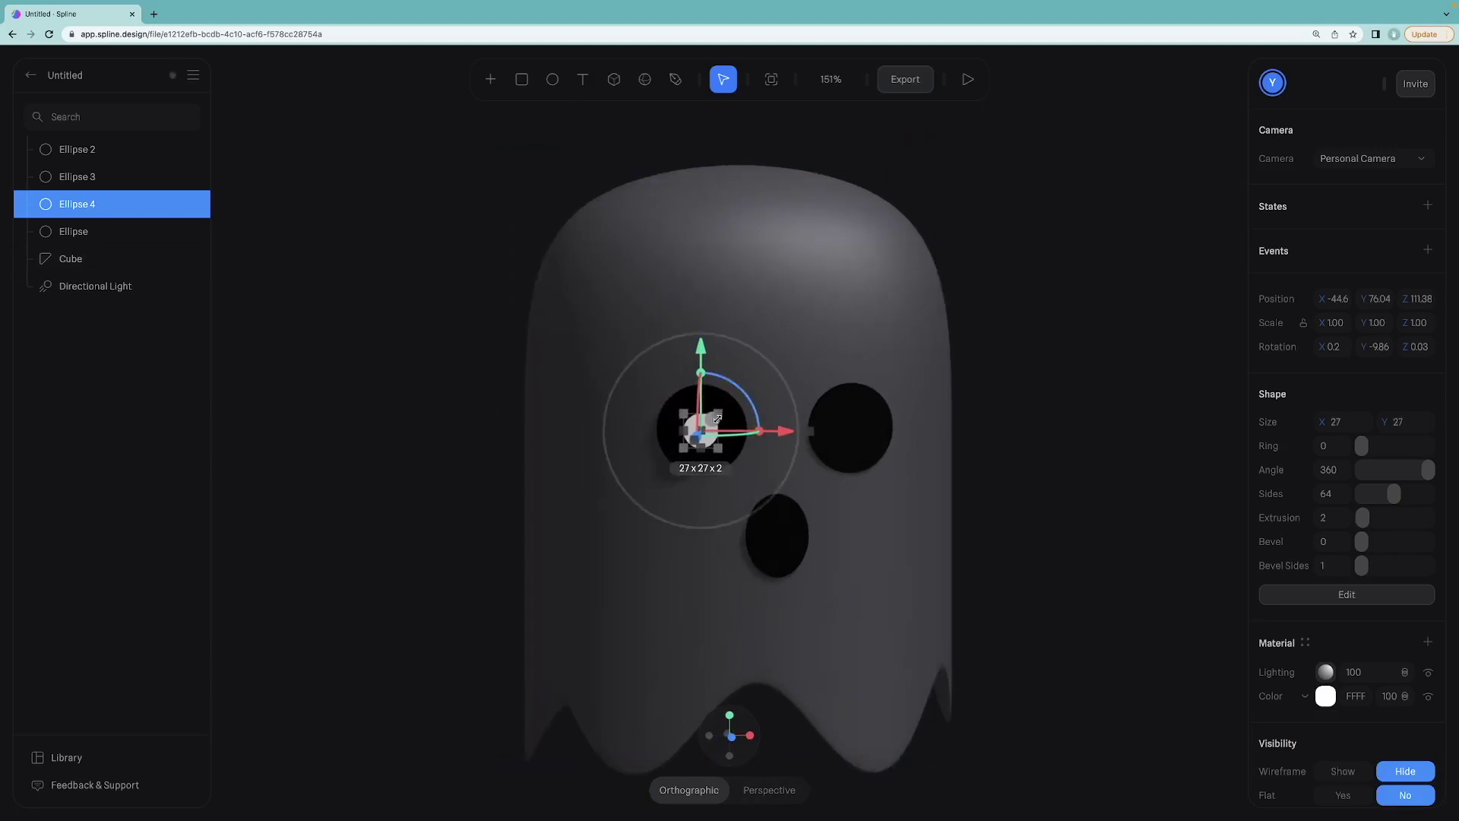
scroll(718, 418, "up", 10)
left_click_drag(693, 372, 691, 375, "alt+shift")
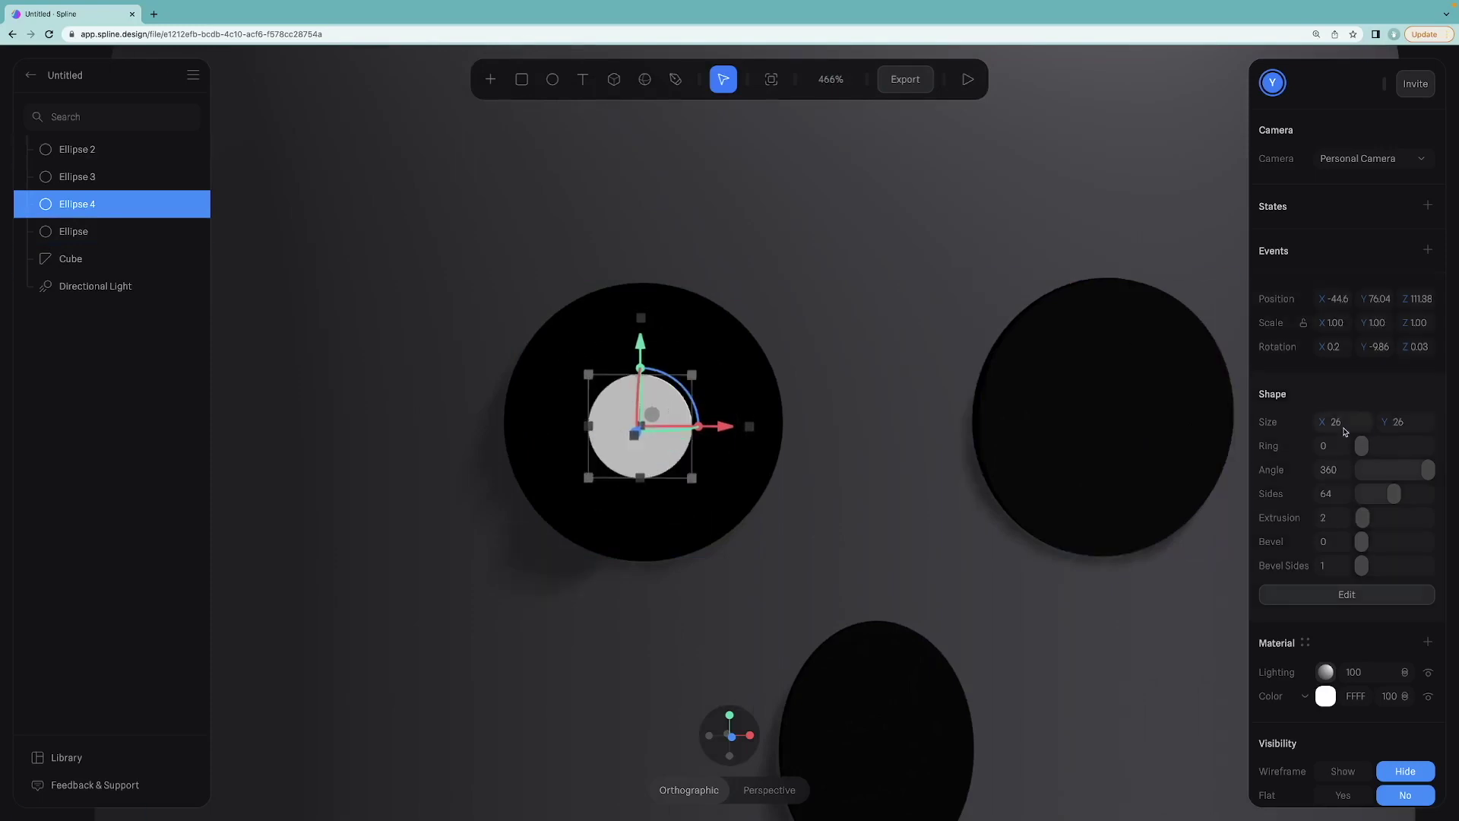
type("20")
key("Tab")
type("20")
key("Return")
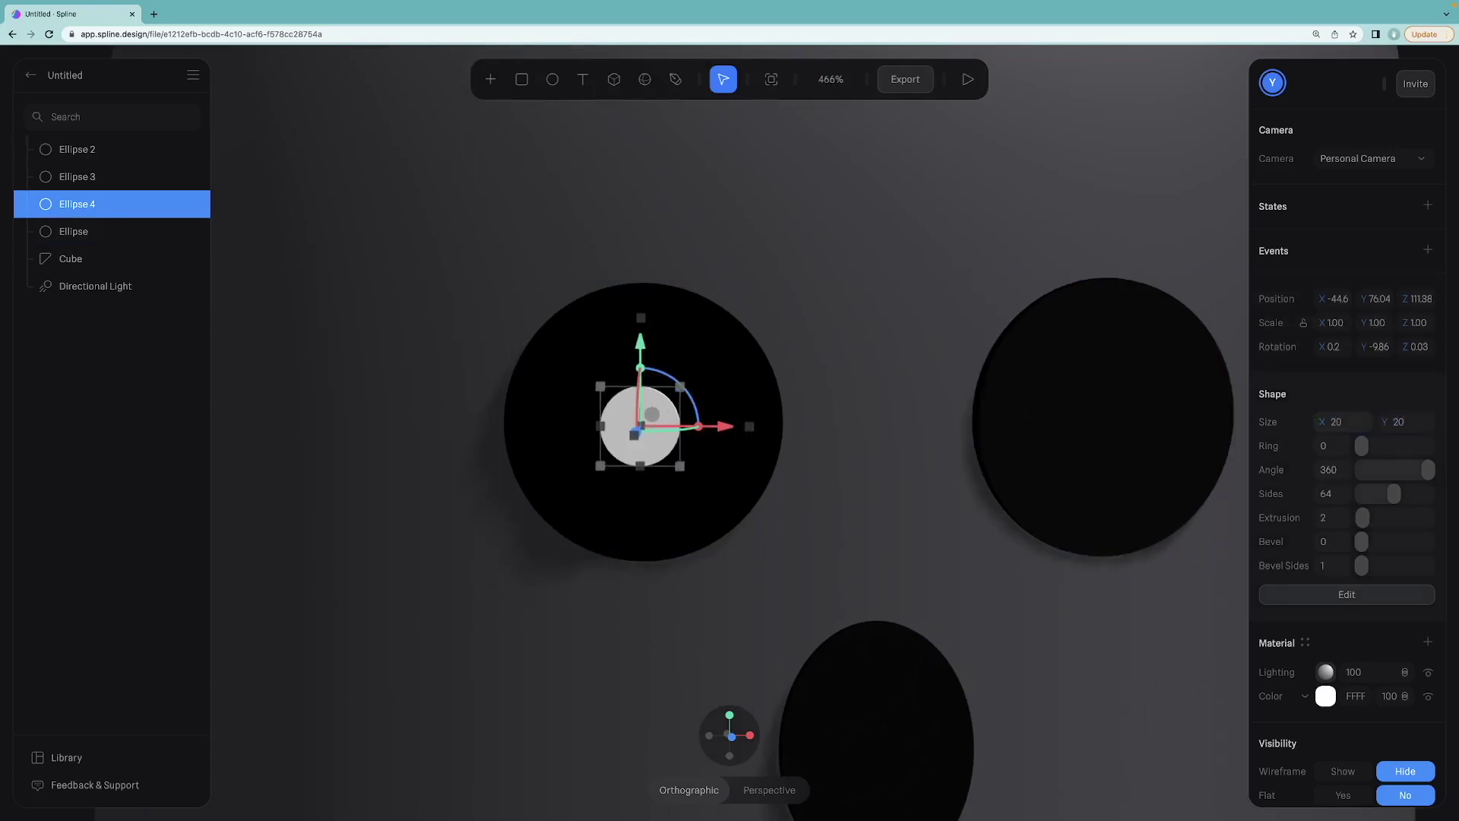
Place the highlight in the eye's upper-right area and add a 12 by 12 duplicate in its lower-left area.
left_click_drag(650, 409, 592, 477)
key("ctrl+d")
left_click(1343, 424)
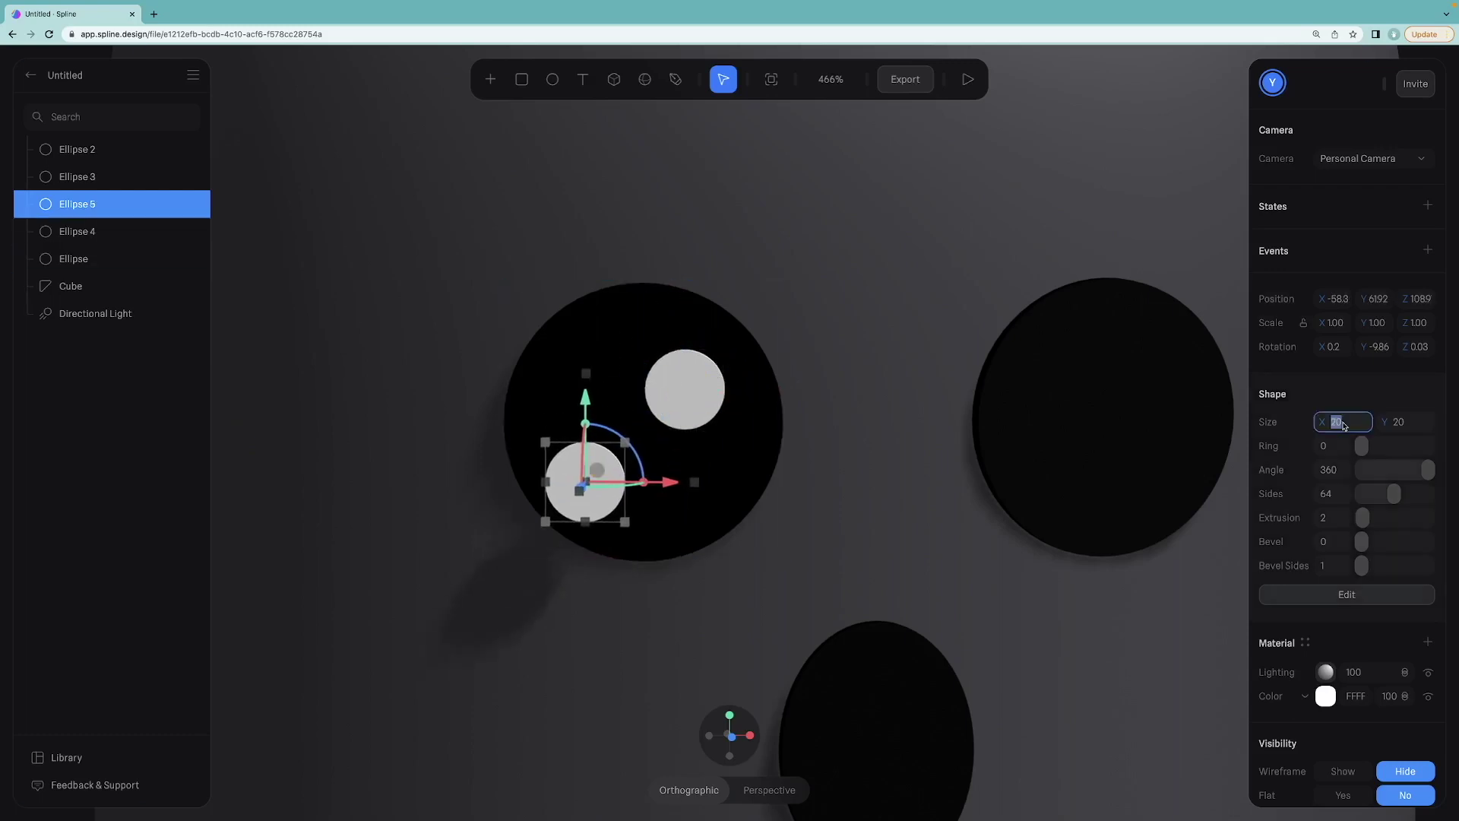
type("12")
key("Tab")
type("12")
Duplicate the 12 by 12 highlight, move the copy straight up within the eye and reduce its size to 4.
key("super+d")
left_click_drag(585, 396, 585, 308)
left_click(1341, 423)
type("4")
left_click(522, 306)
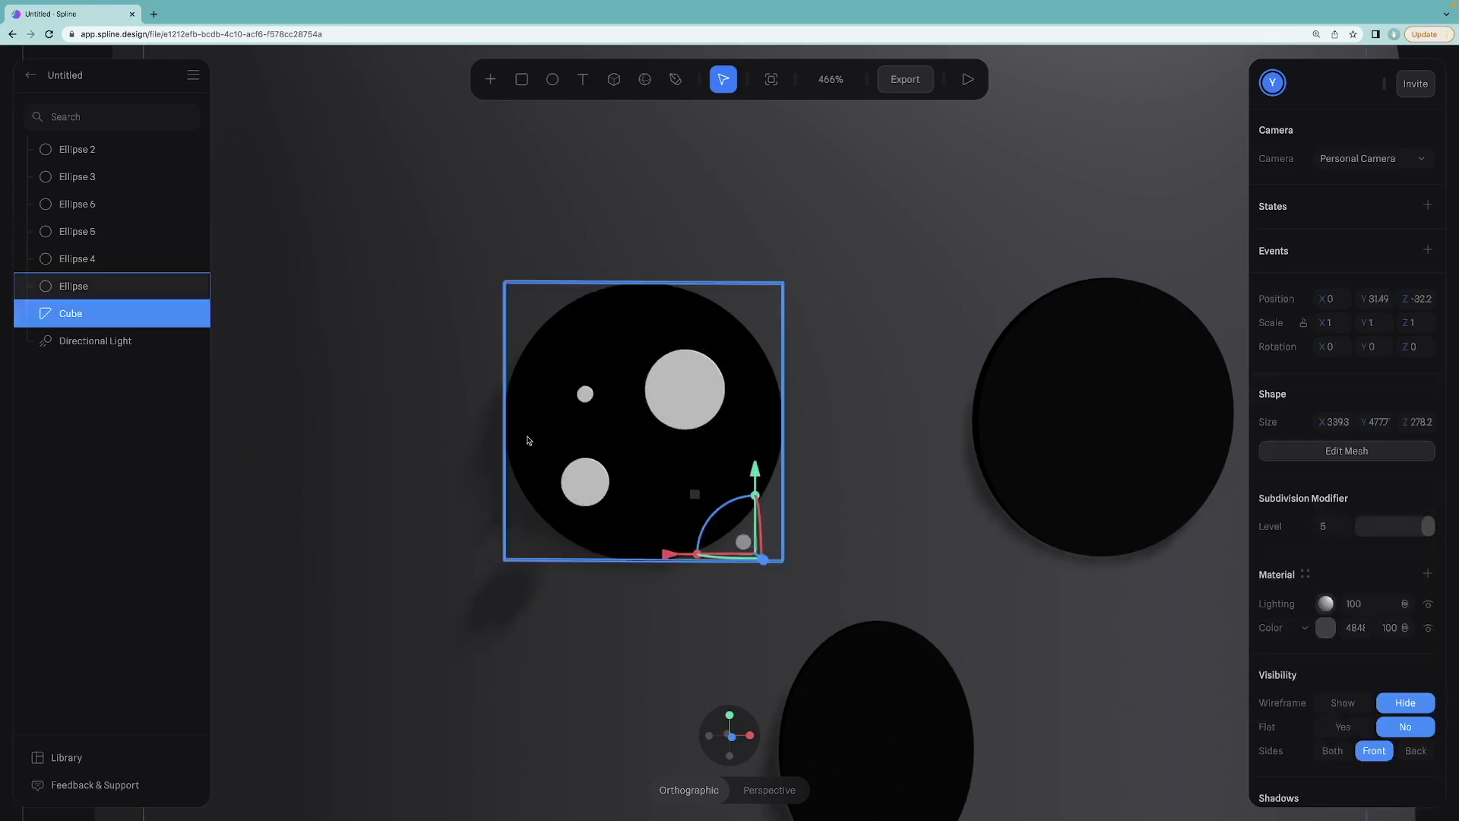
Duplicate the lower-left highlight, move the copy to the eye's lower right and set its size to 7 by 7.
left_click(585, 481)
key("super+d")
left_click_drag(585, 482, 680, 495)
left_click(1340, 422)
type("7")
key("Tab")
type("7")
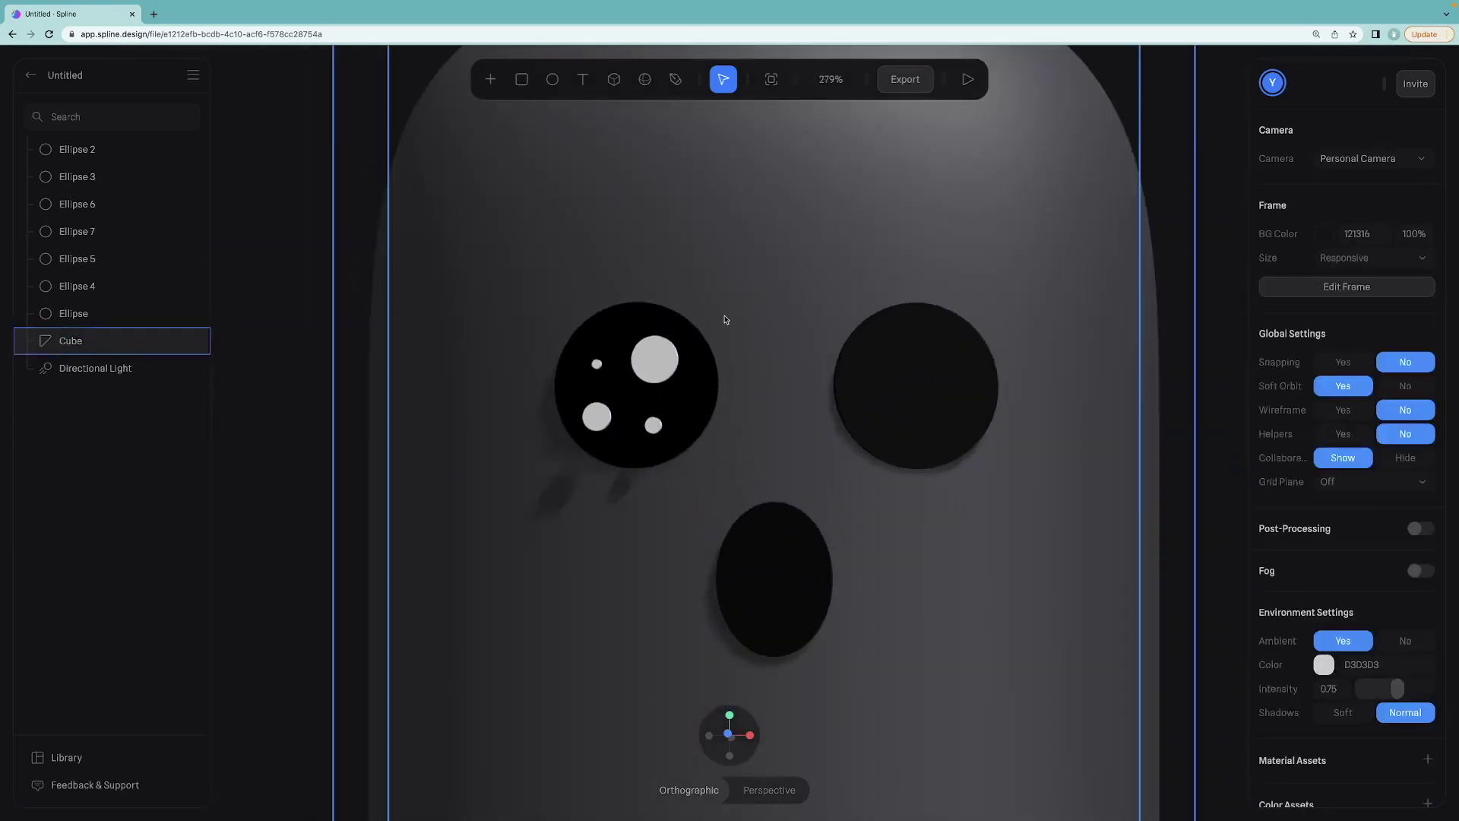
Enlarge the largest highlight to 24 by 24 and nudge it slightly down within the eye.
left_click(655, 359)
left_click(1341, 422)
type("24")
key("Tab")
type("24")
left_click_drag(655, 359, 655, 369)
left_click_drag(342, 304, 361, 380, "alt")
Select all four white highlights and, from the top view, move them back along Z against the black eye.
left_click(682, 574)
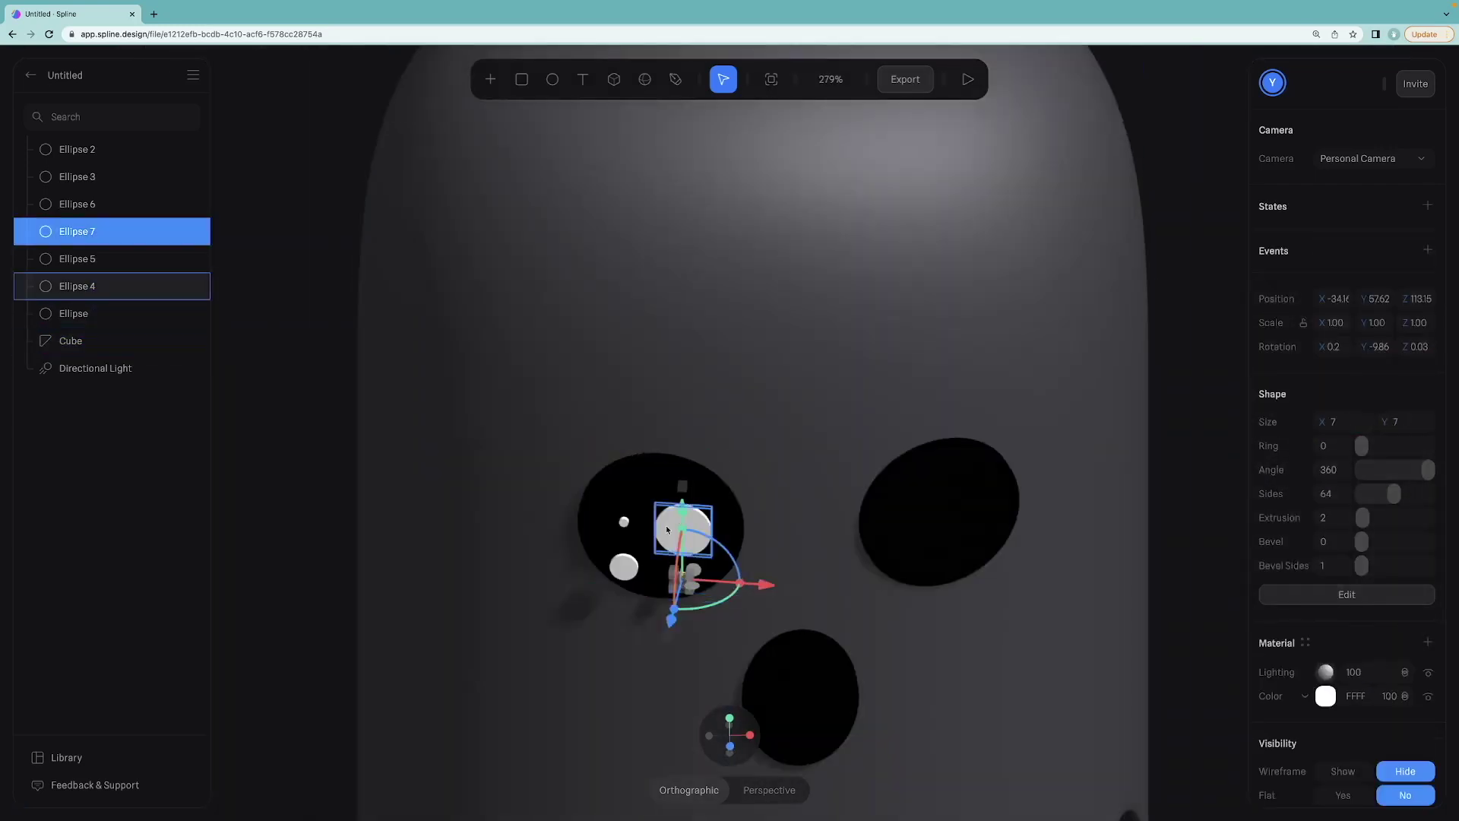
left_click(668, 530, "shift")
left_click(623, 567, "shift")
left_click(624, 521, "shift")
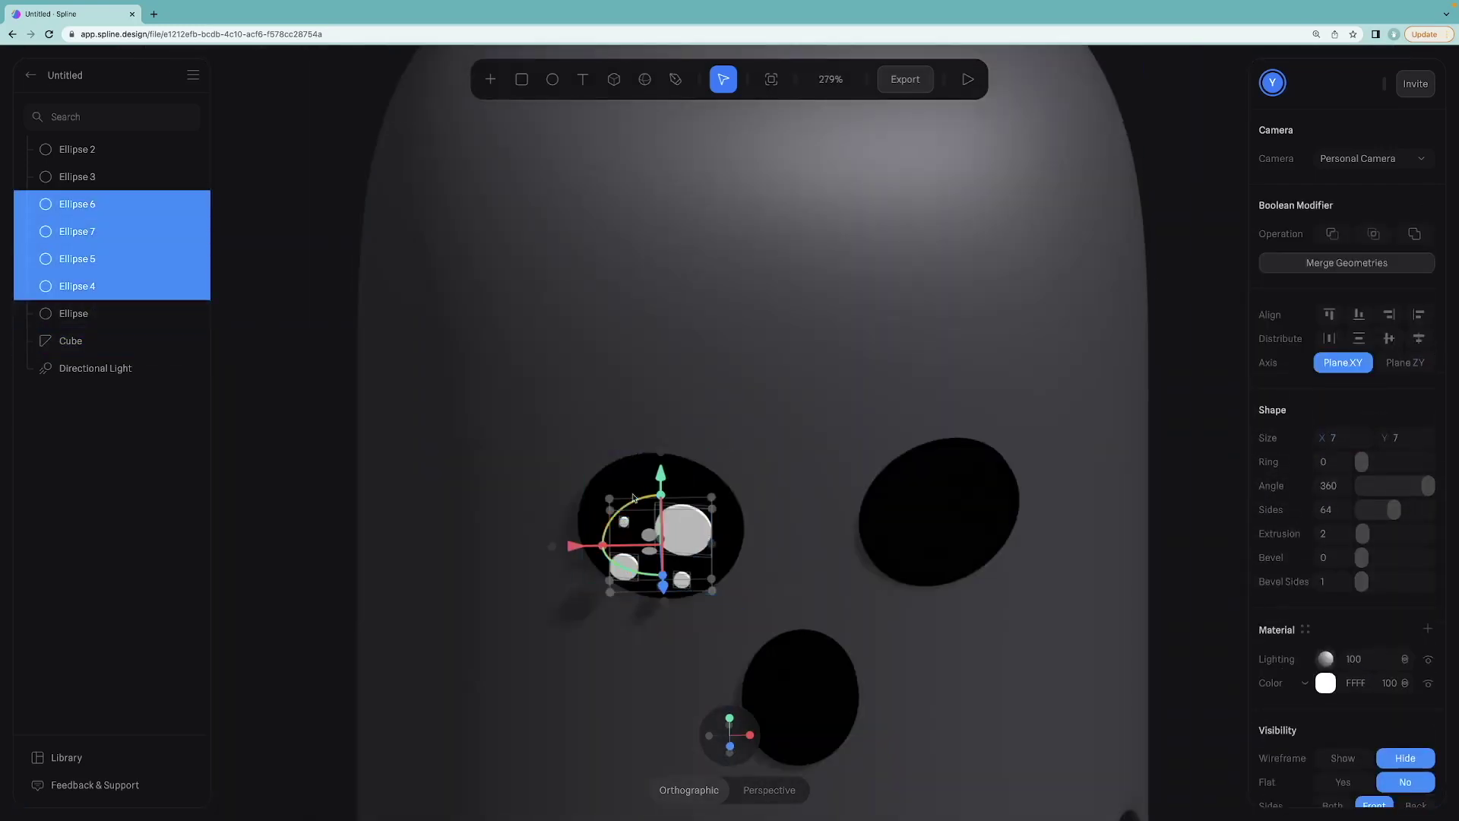
mouse_move(730, 769)
left_click(730, 718)
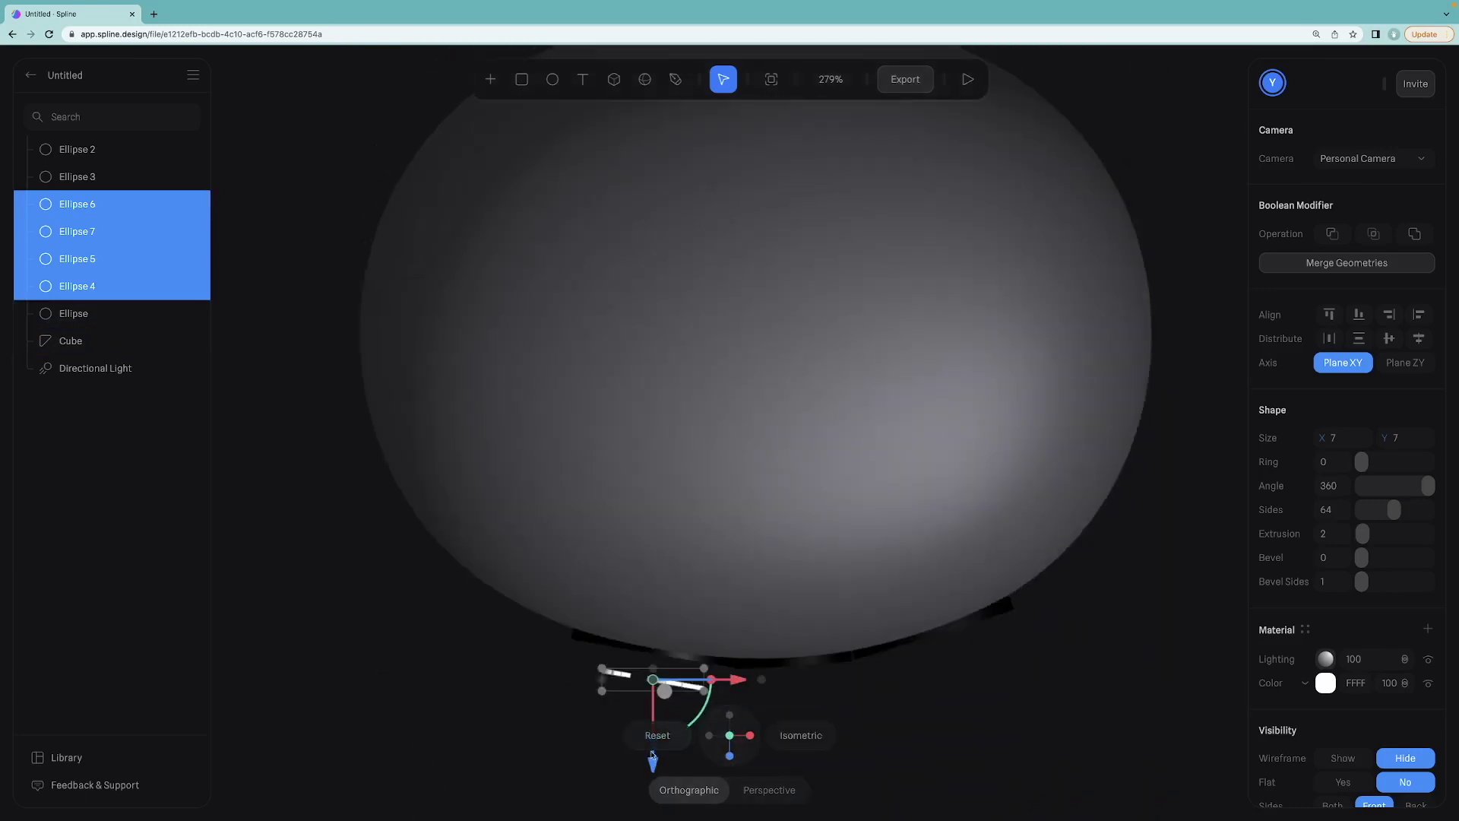
scroll(620, 678, "down", 2)
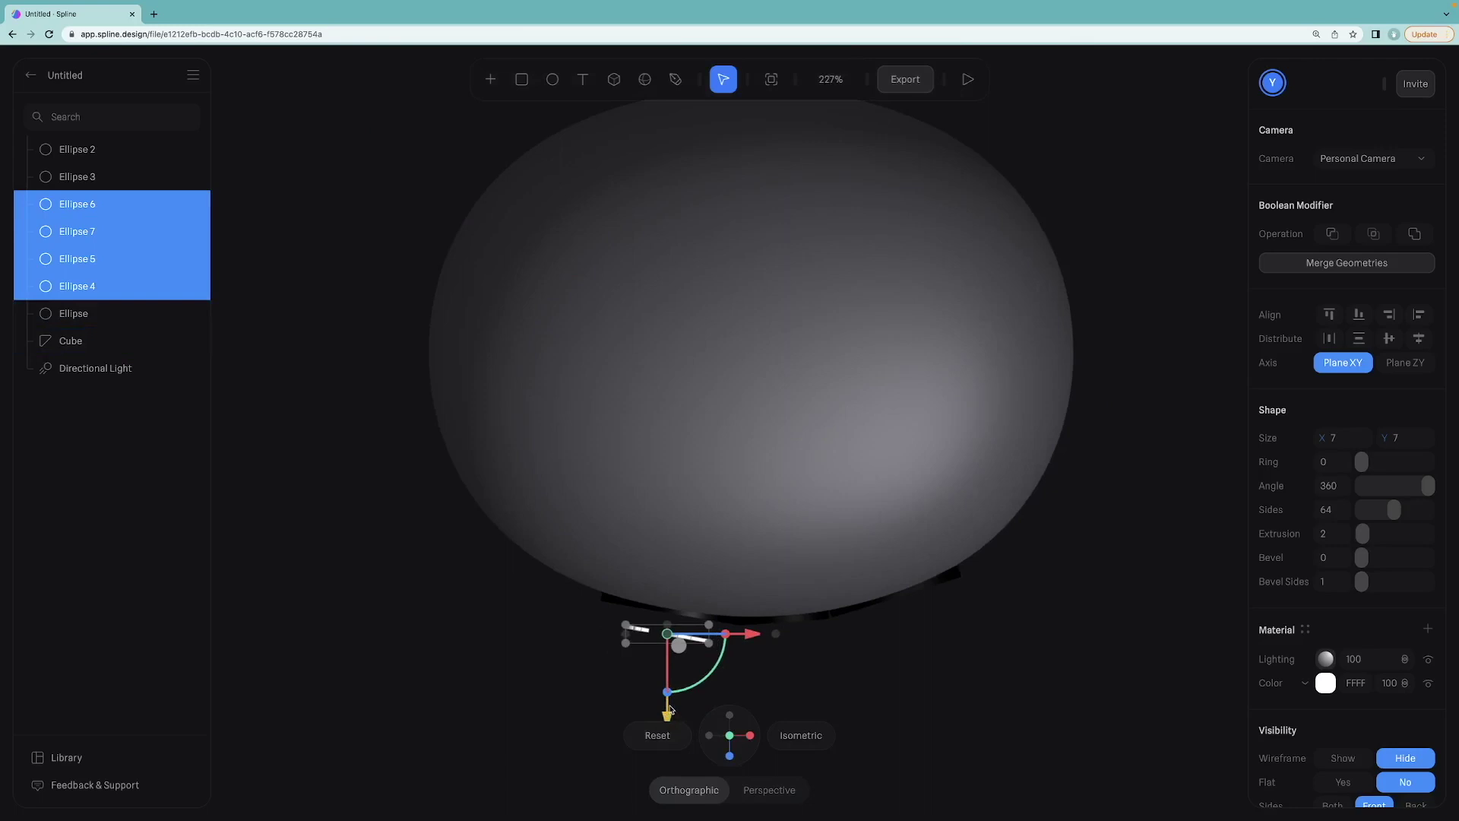
scroll(670, 708, "down", 2)
left_click_drag(679, 690, 680, 671)
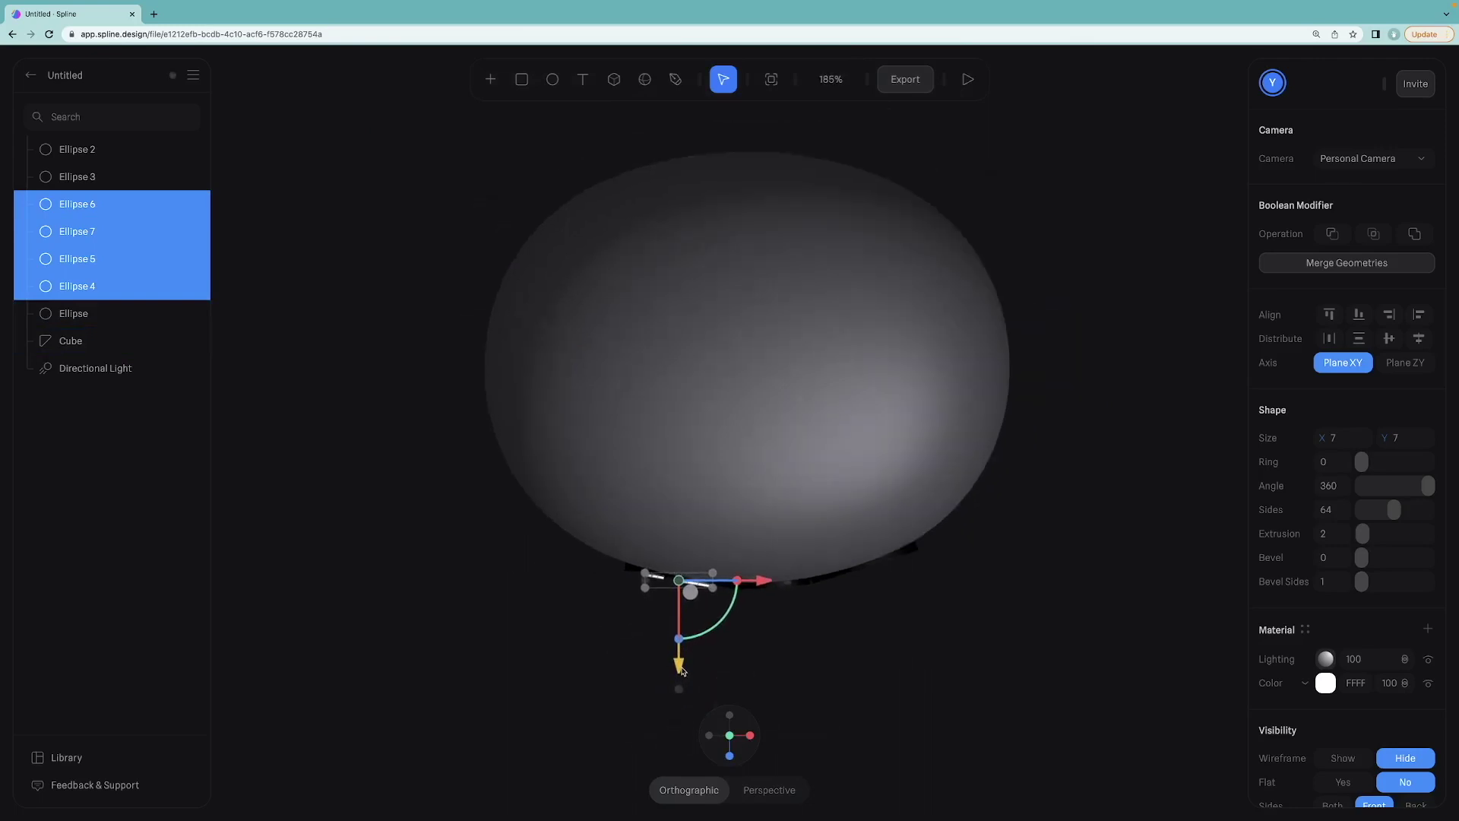
left_click(614, 645)
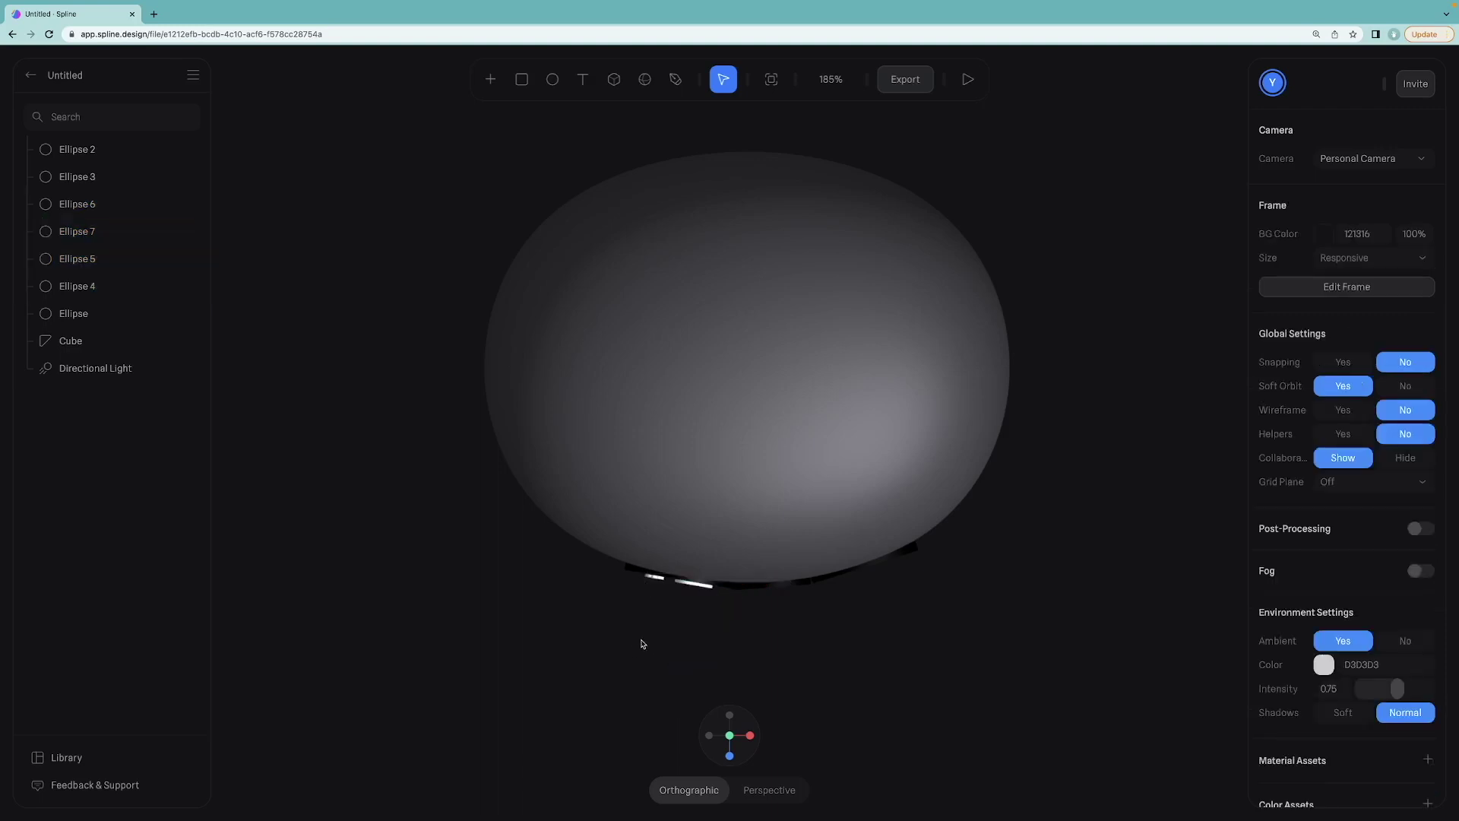
Return to a front view of the face and delete the plain right eye.
left_click_drag(641, 641, 645, 511)
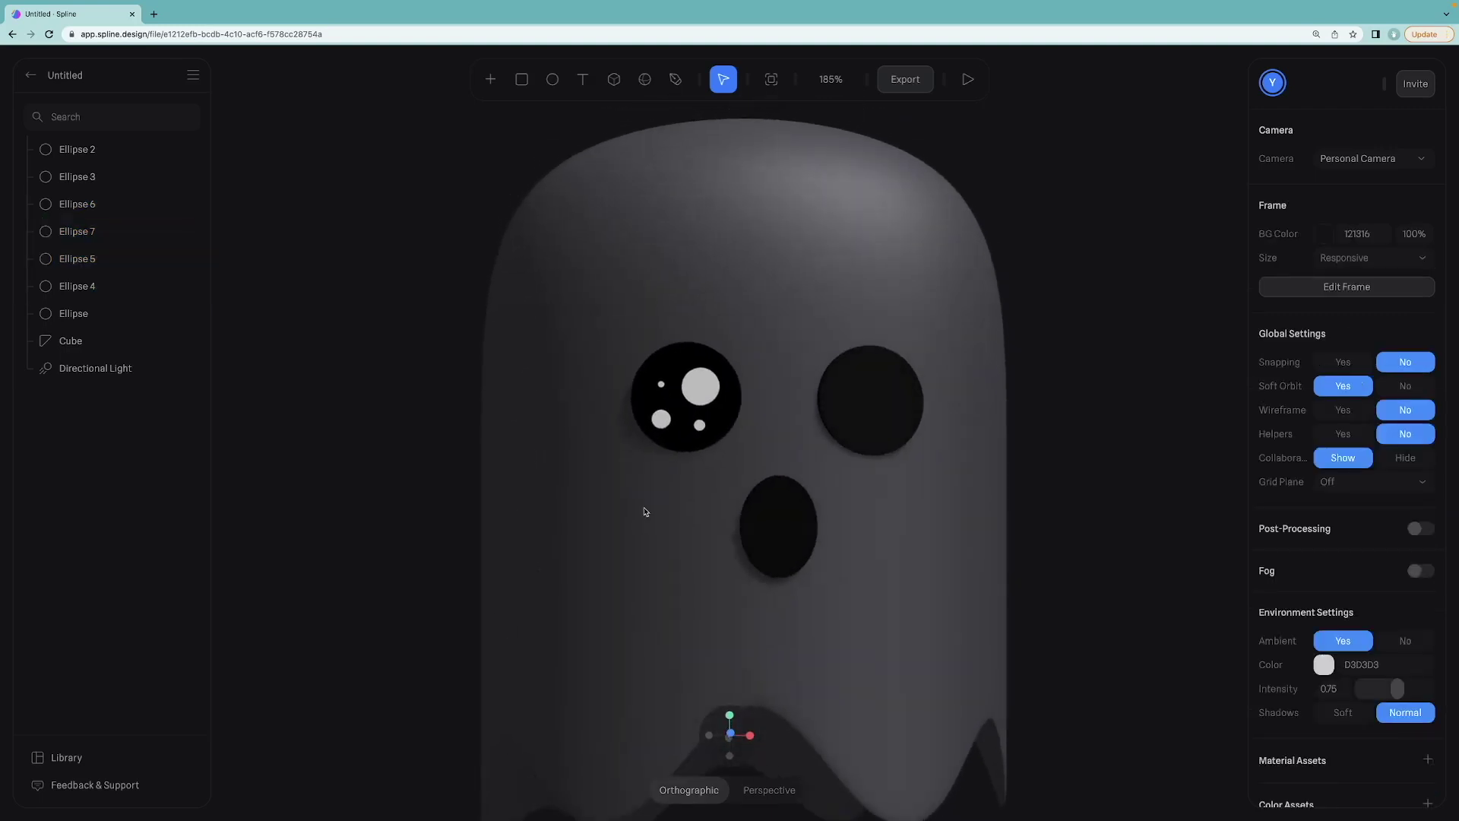
mouse_move(651, 505)
left_mouse_down()
mouse_move(638, 635)
mouse_move(658, 394)
mouse_move(641, 512)
left_mouse_up()
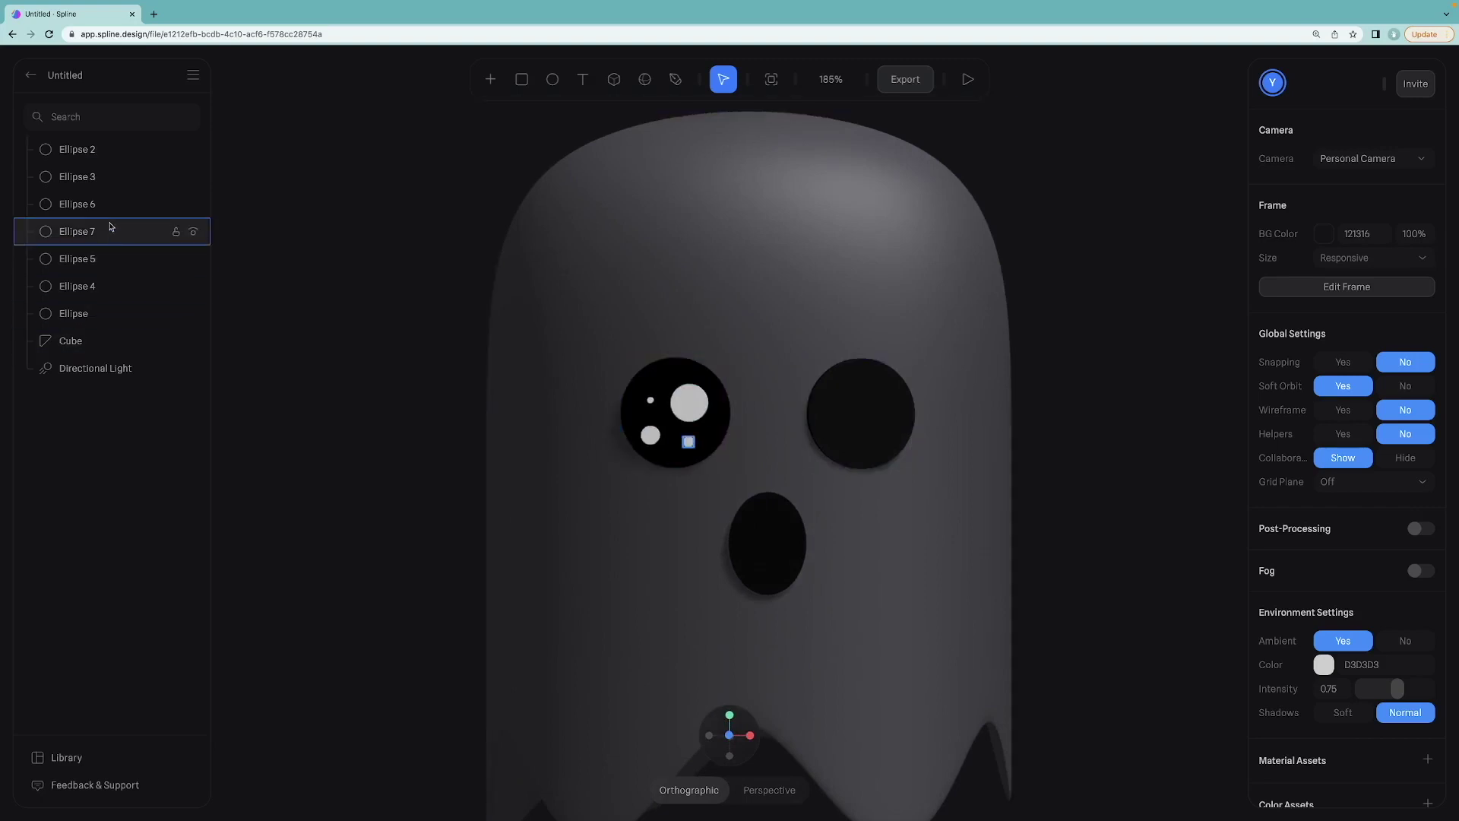
left_click(114, 157)
key("Delete")
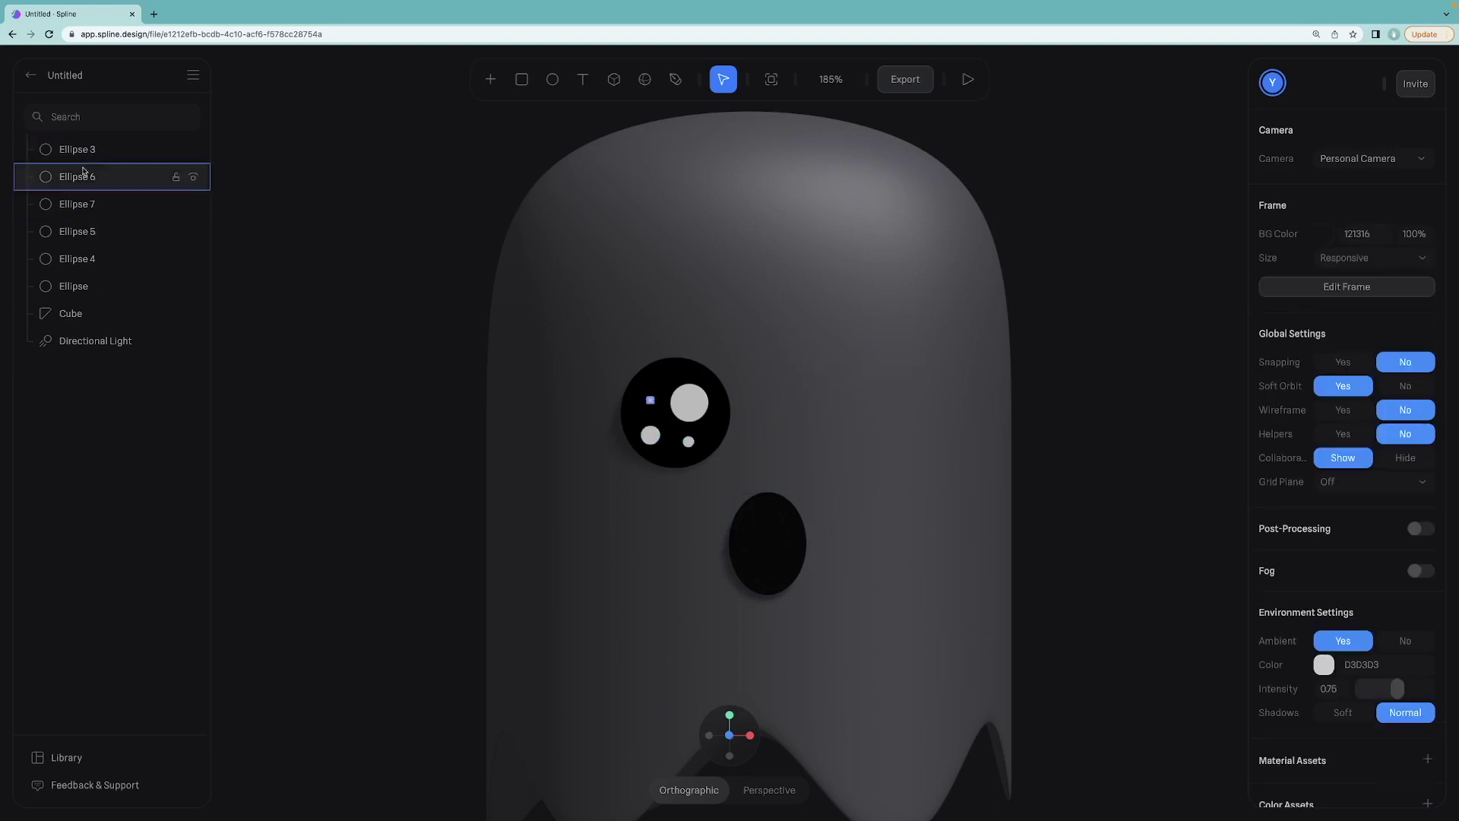
Group the six ellipses that make up the eye and mouth, and rename the group LeftEye.
left_click(94, 296)
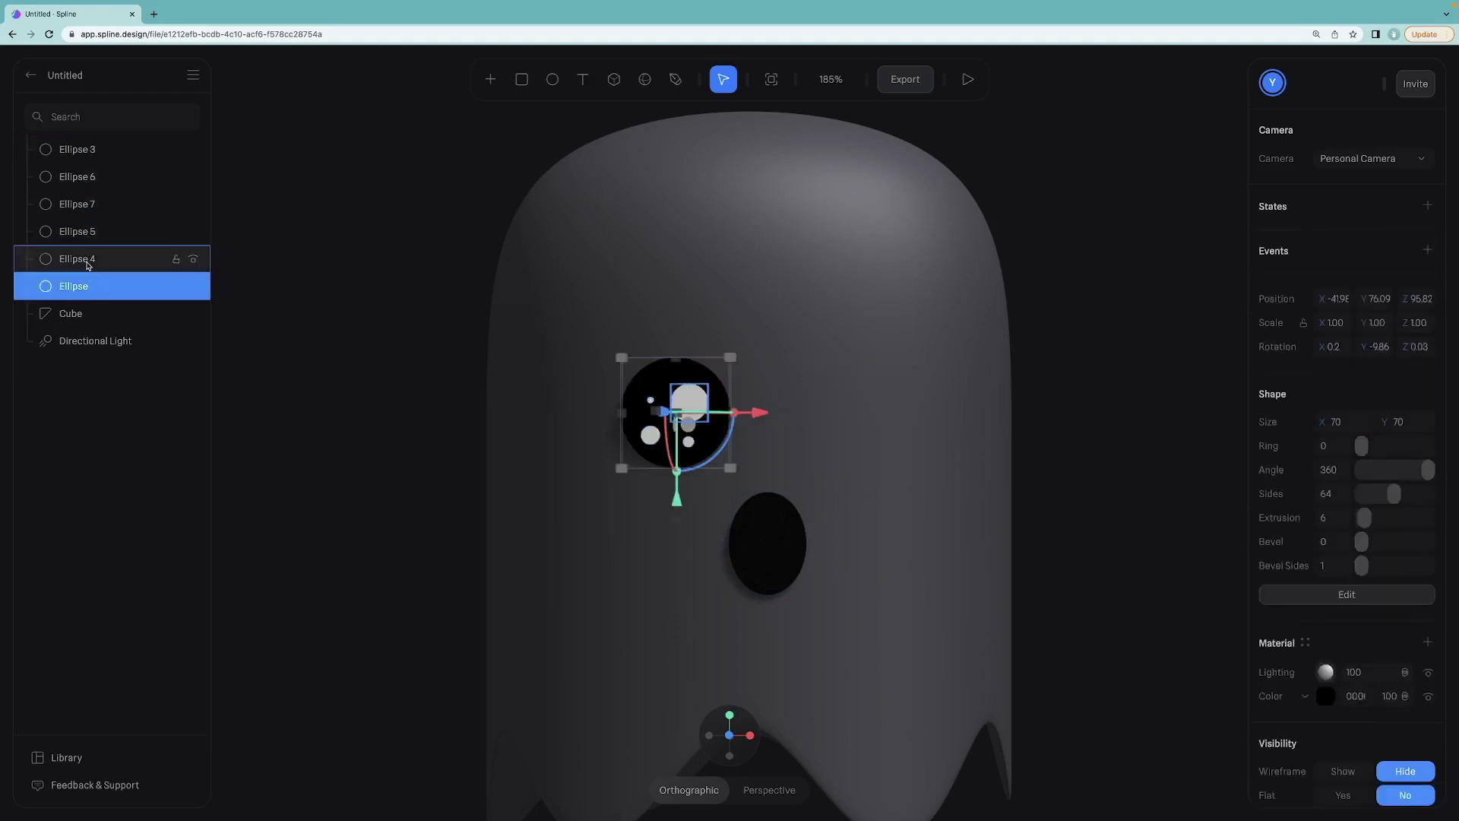
left_click(76, 149, "shift")
right_click(90, 181)
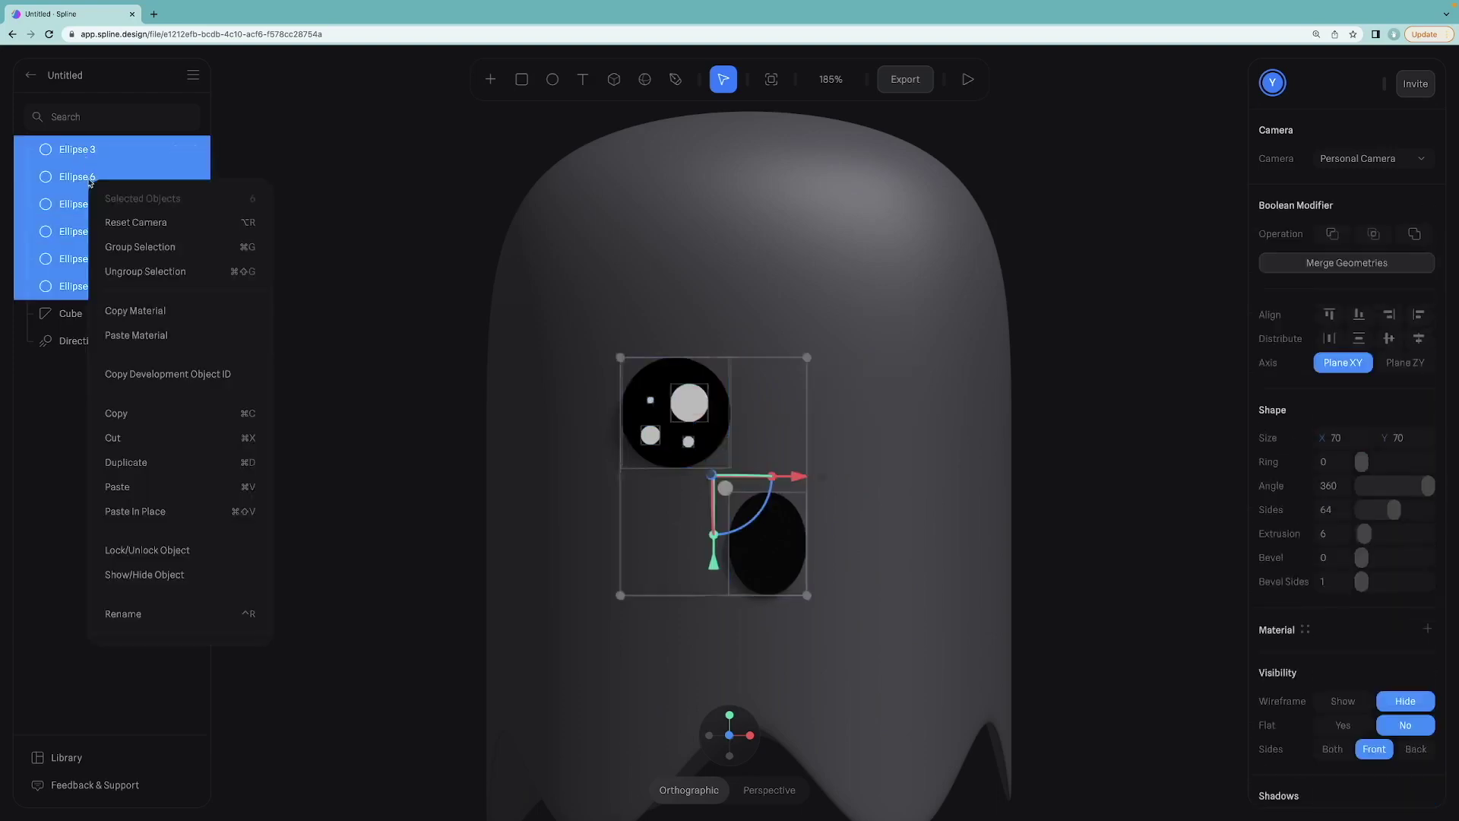
left_click(145, 247)
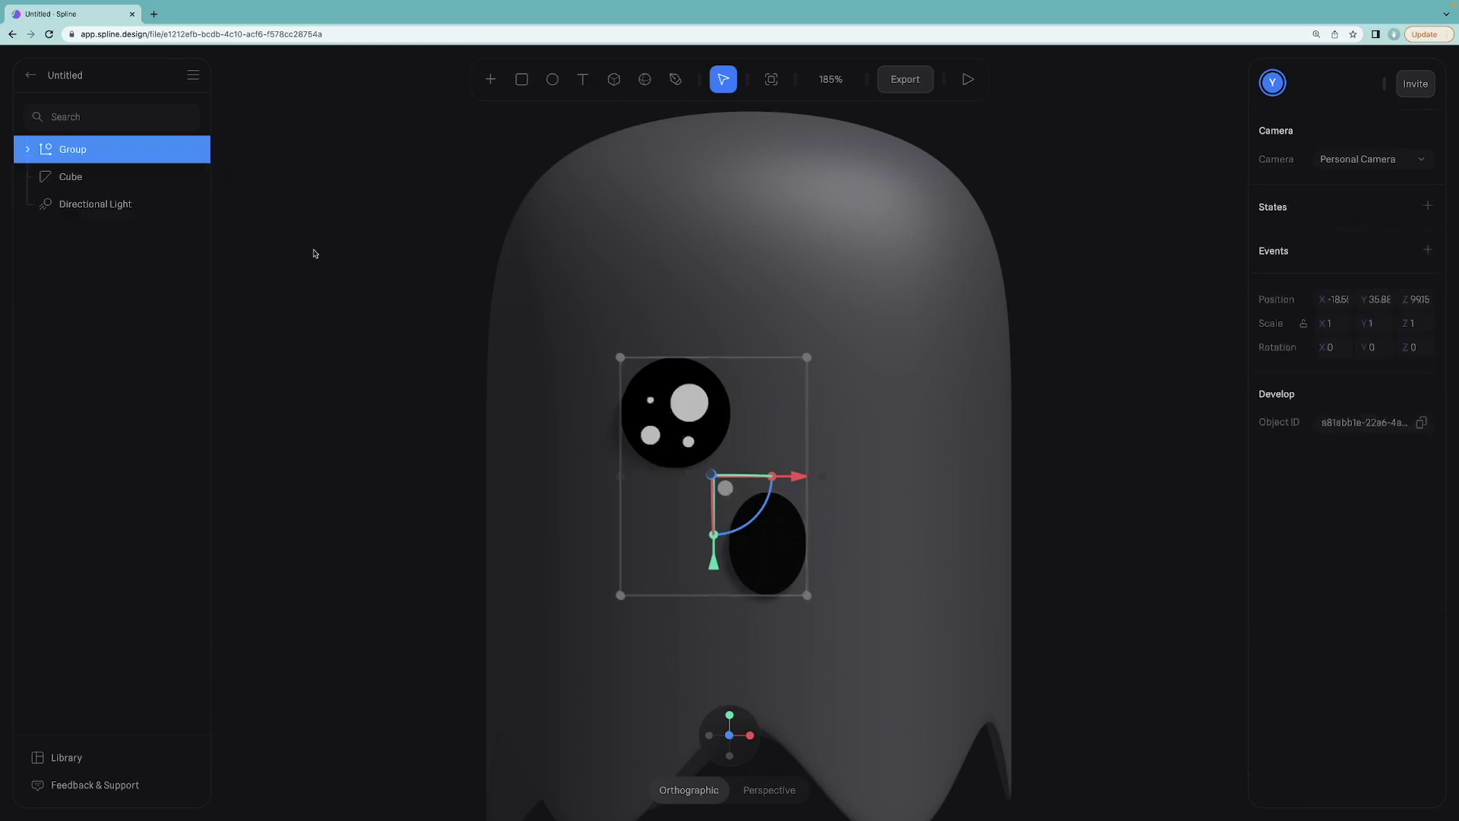
double_click(81, 150)
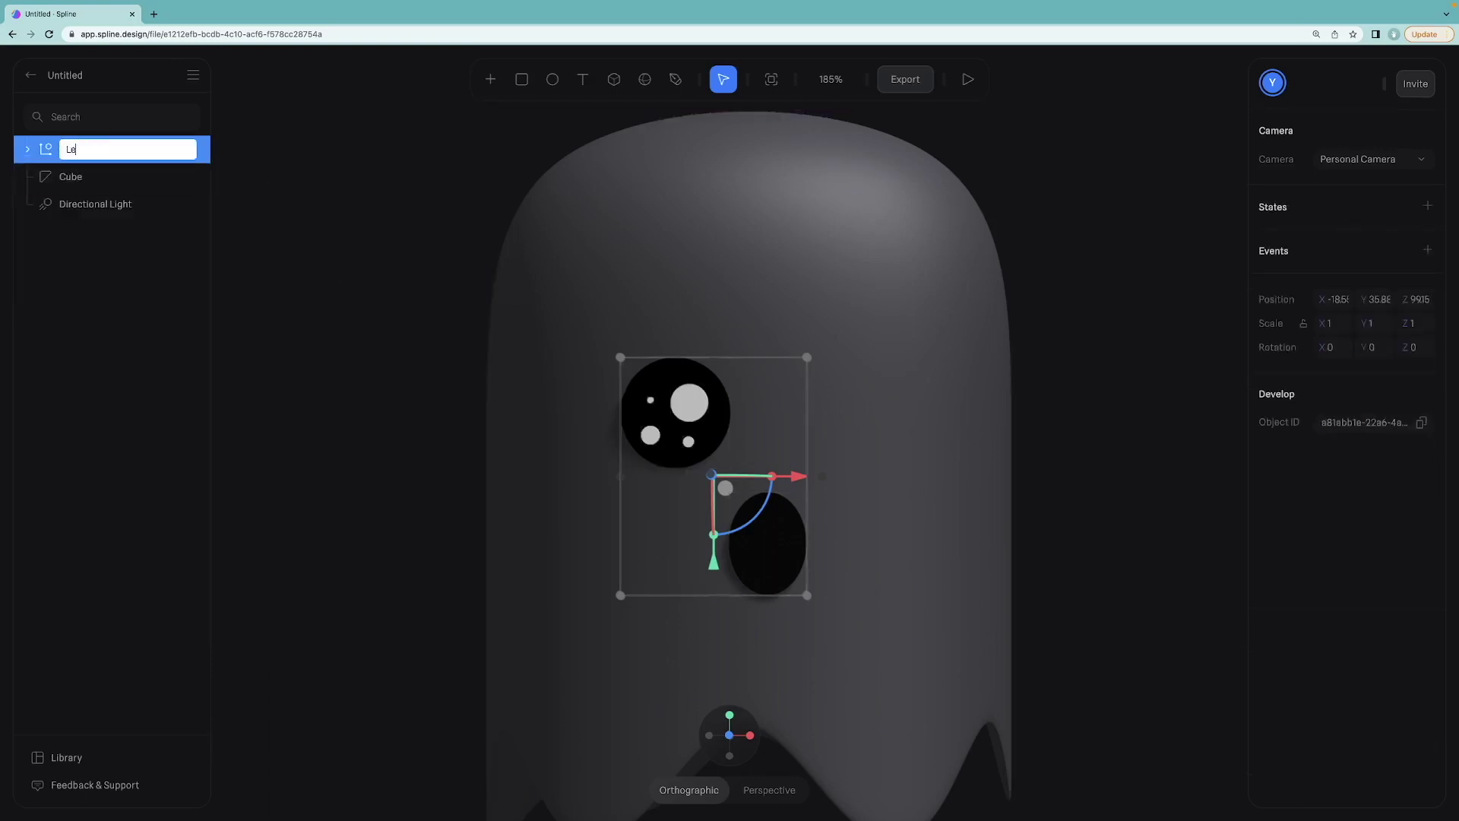
type("LeftEye")
key("Return")
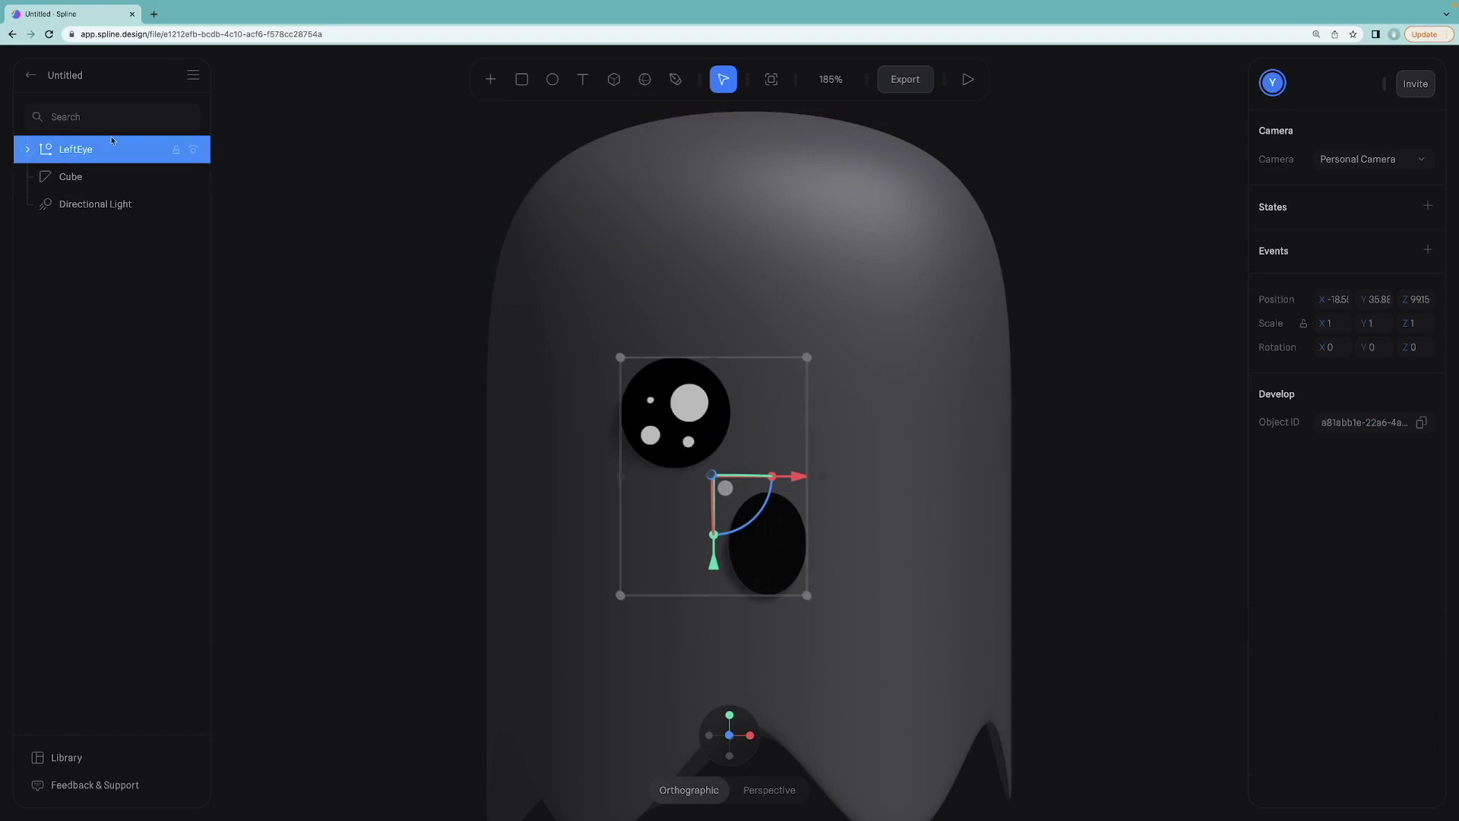
Move the mouth ellipse, Ellipse 3, out of the LeftEye group to sit just above the Cube in the object list.
left_click(28, 149)
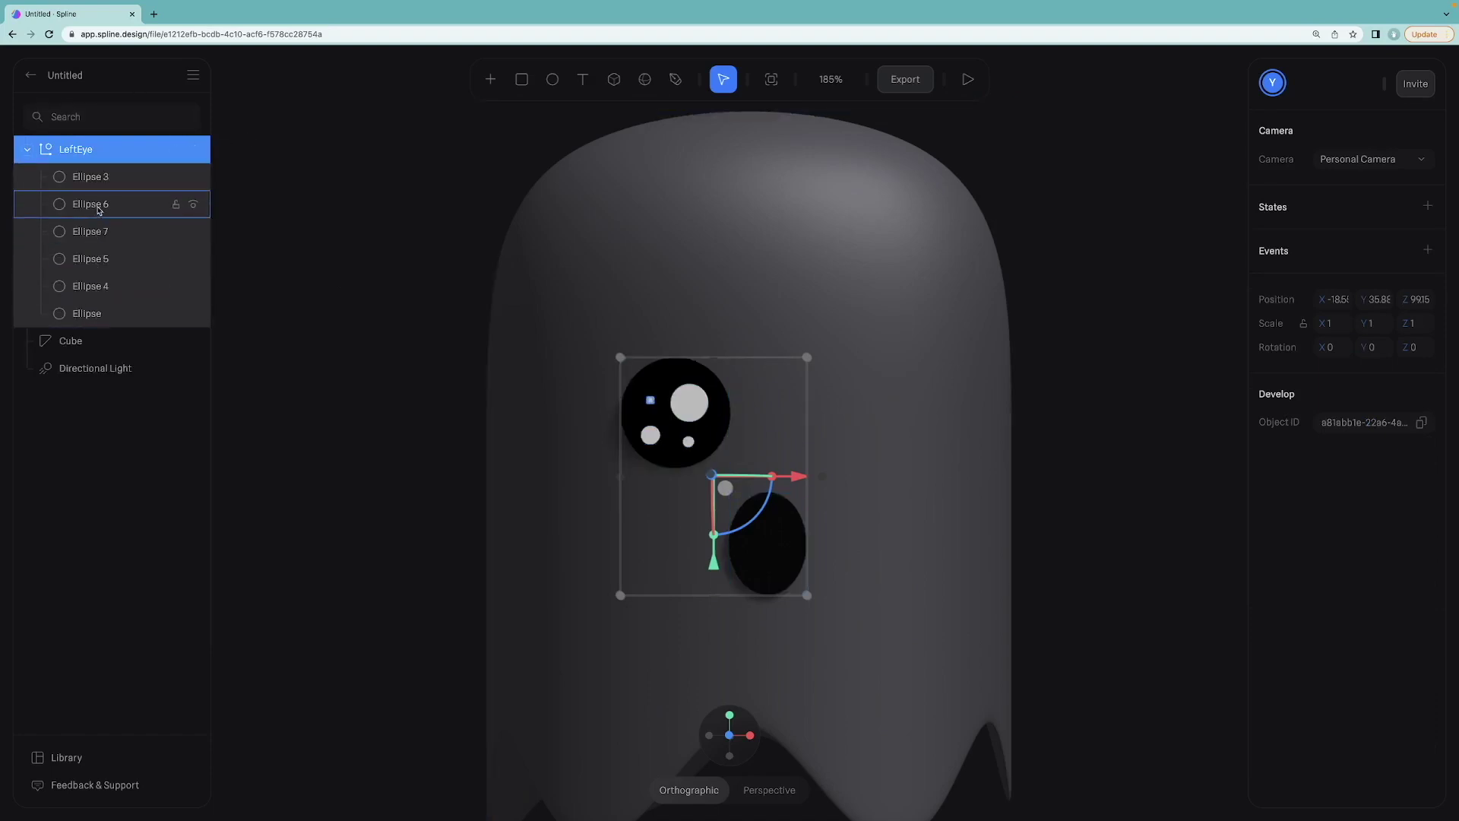
left_click(84, 182)
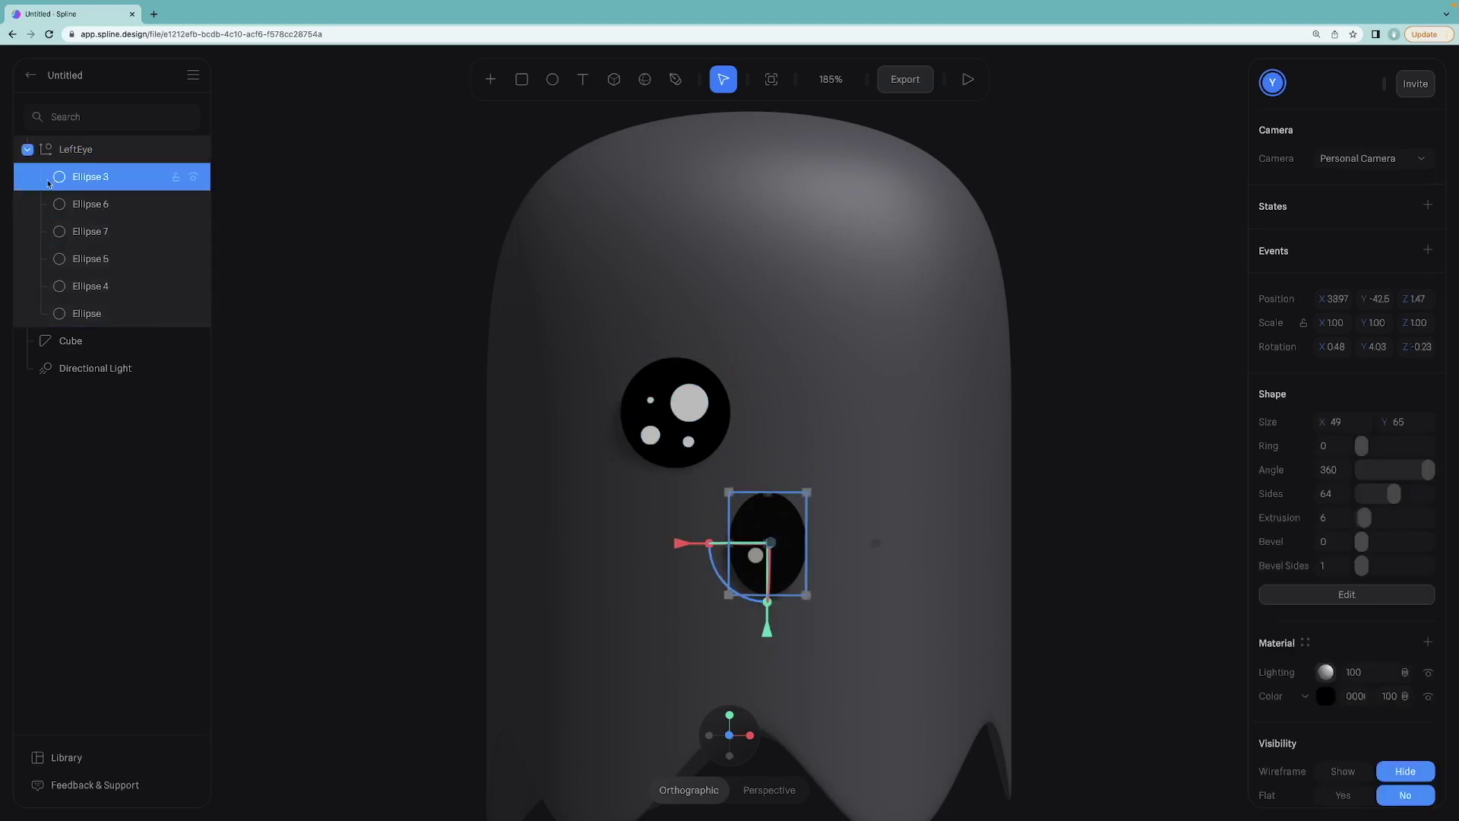
left_click_drag(23, 325, 23, 326)
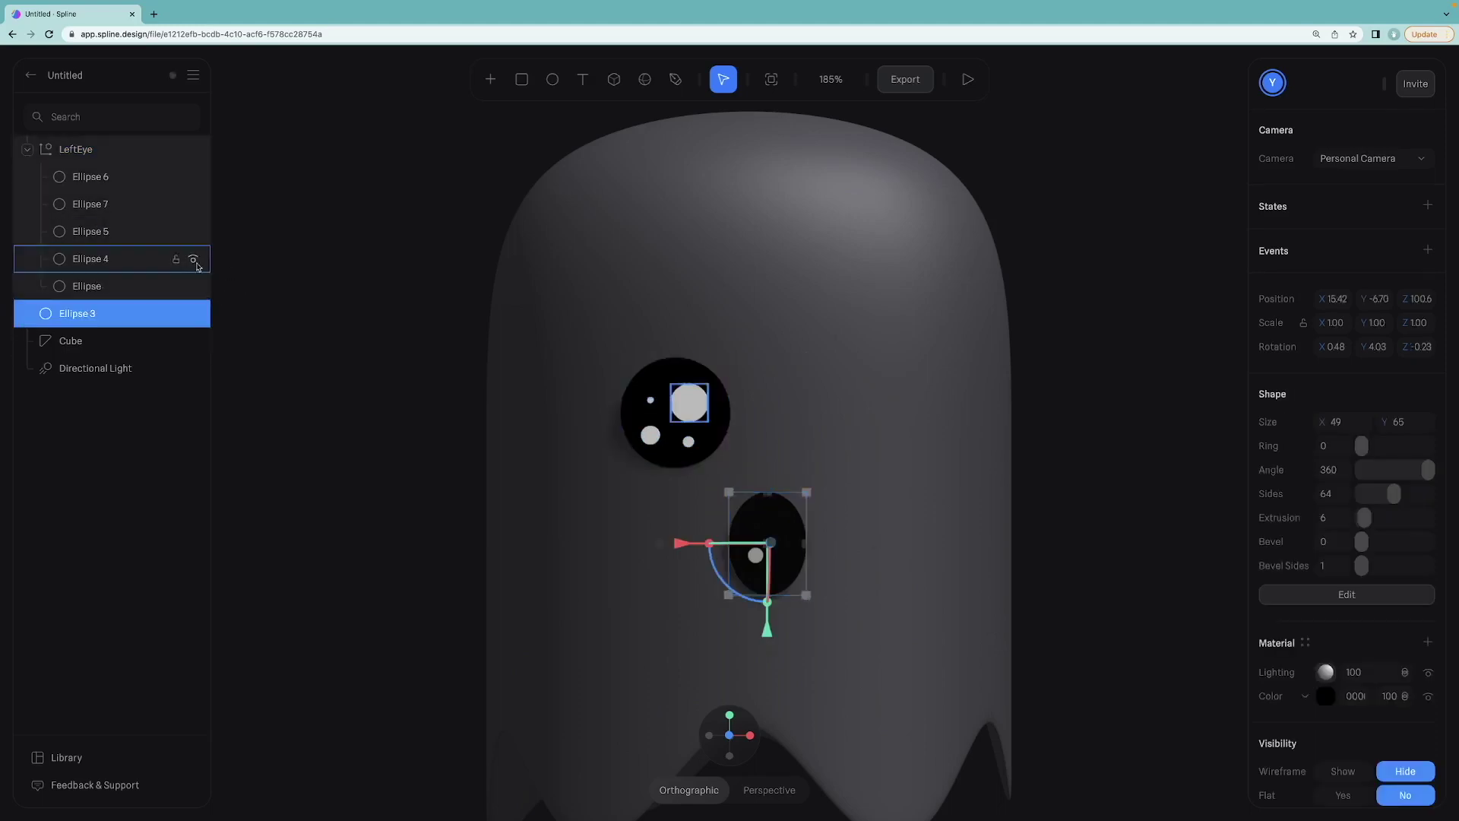
Duplicate the LeftEye group as RightEye and position the copy on the opposite side of the ghost's face.
left_click(76, 143)
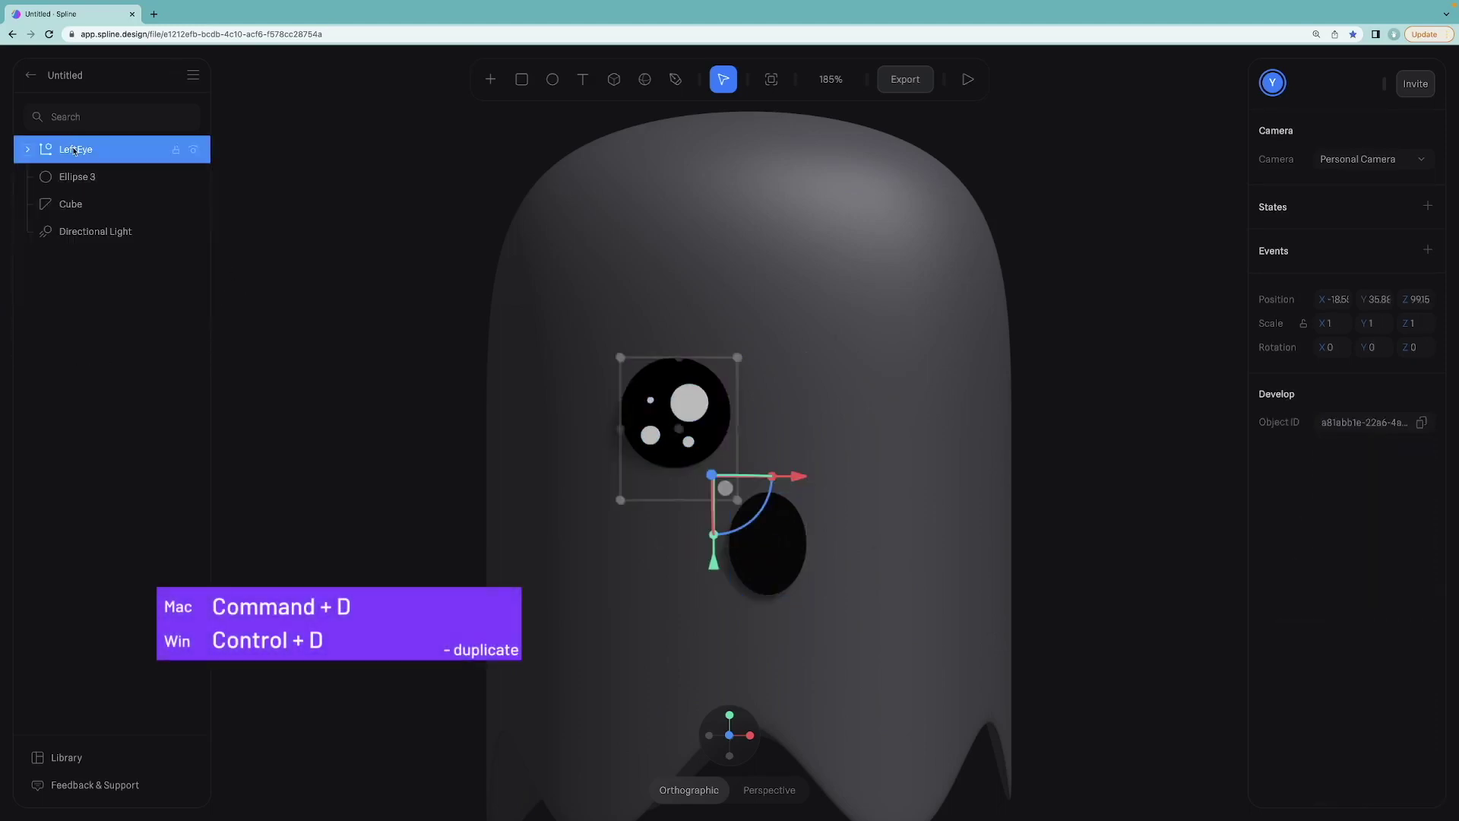
key("super+d")
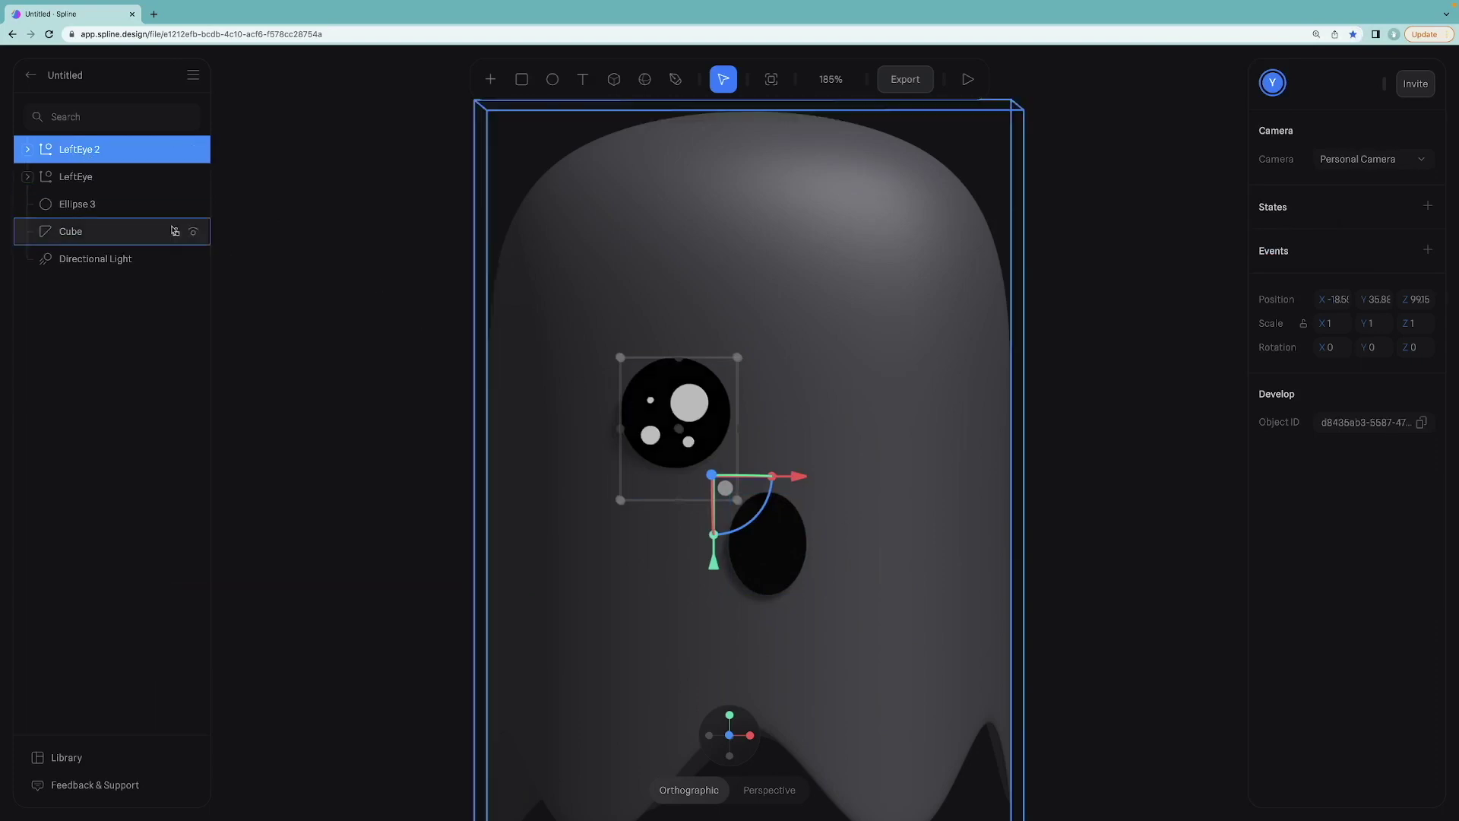
double_click(100, 149)
type("Right")
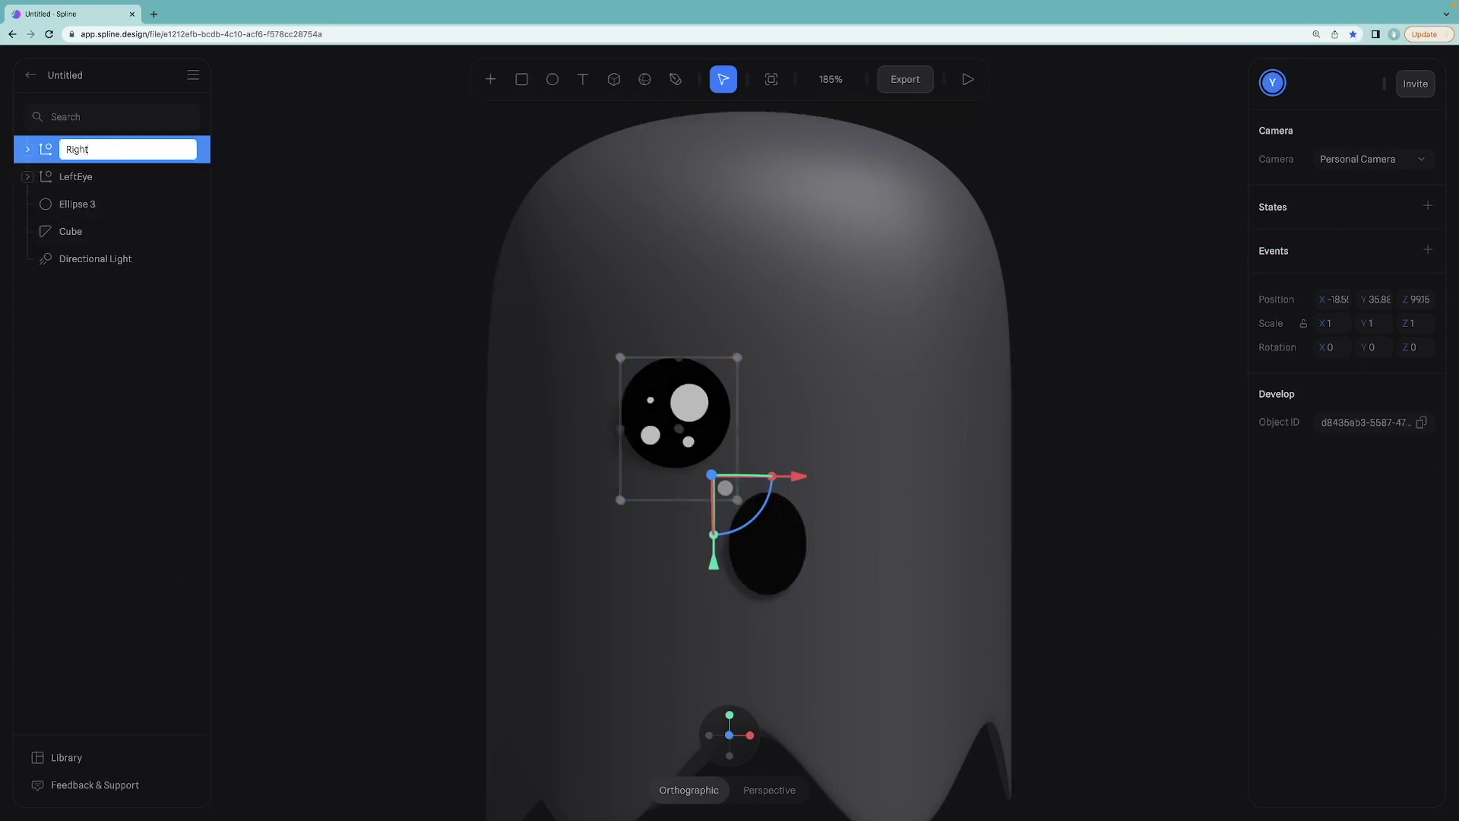
type("Eye")
key("Return")
left_click_drag(796, 477, 955, 477)
left_click_drag(928, 491, 795, 528)
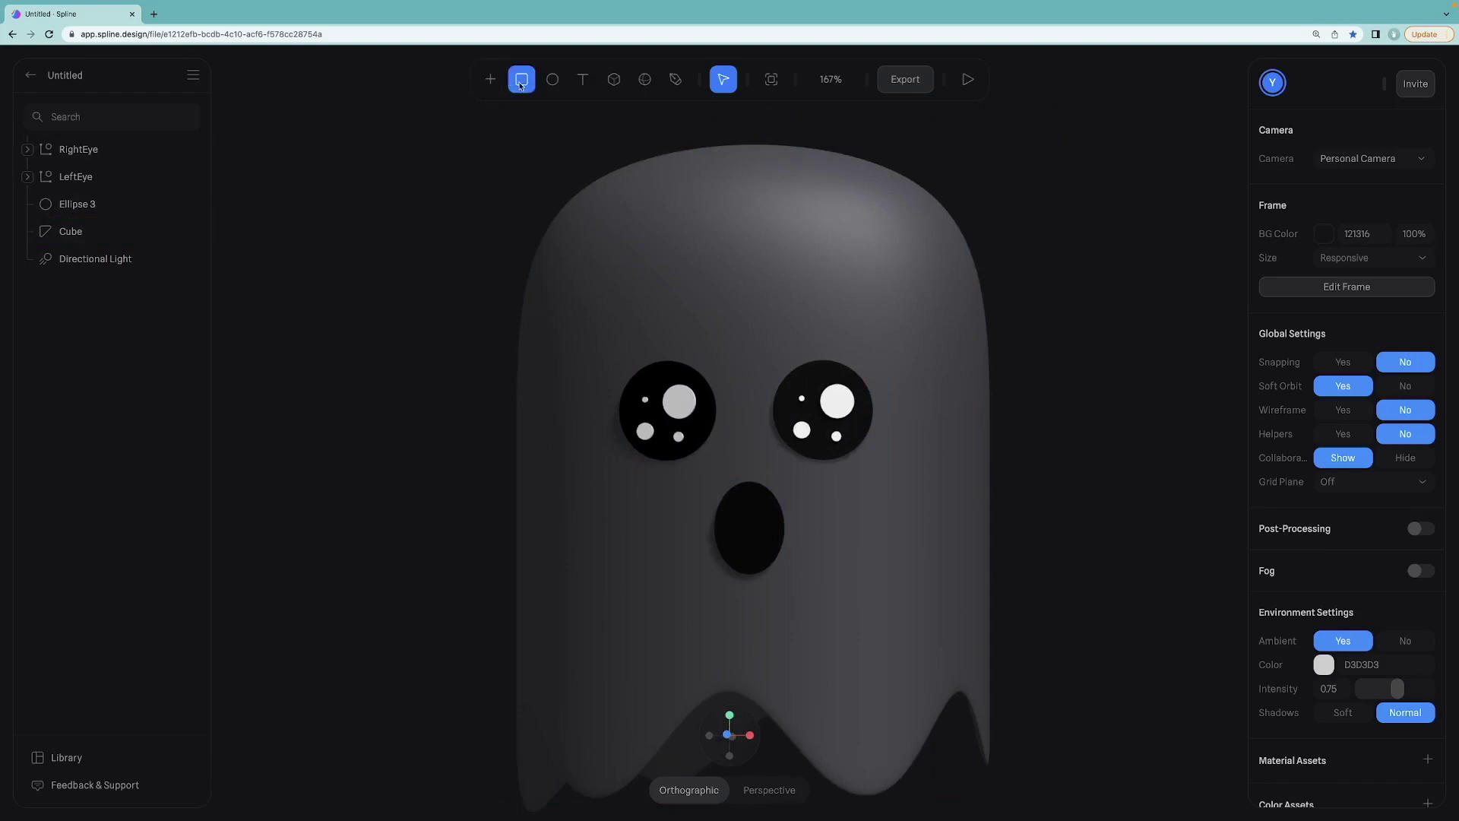
Place a 60 by 60 rectangle above the left eye and give it Phong lighting.
left_click(633, 312)
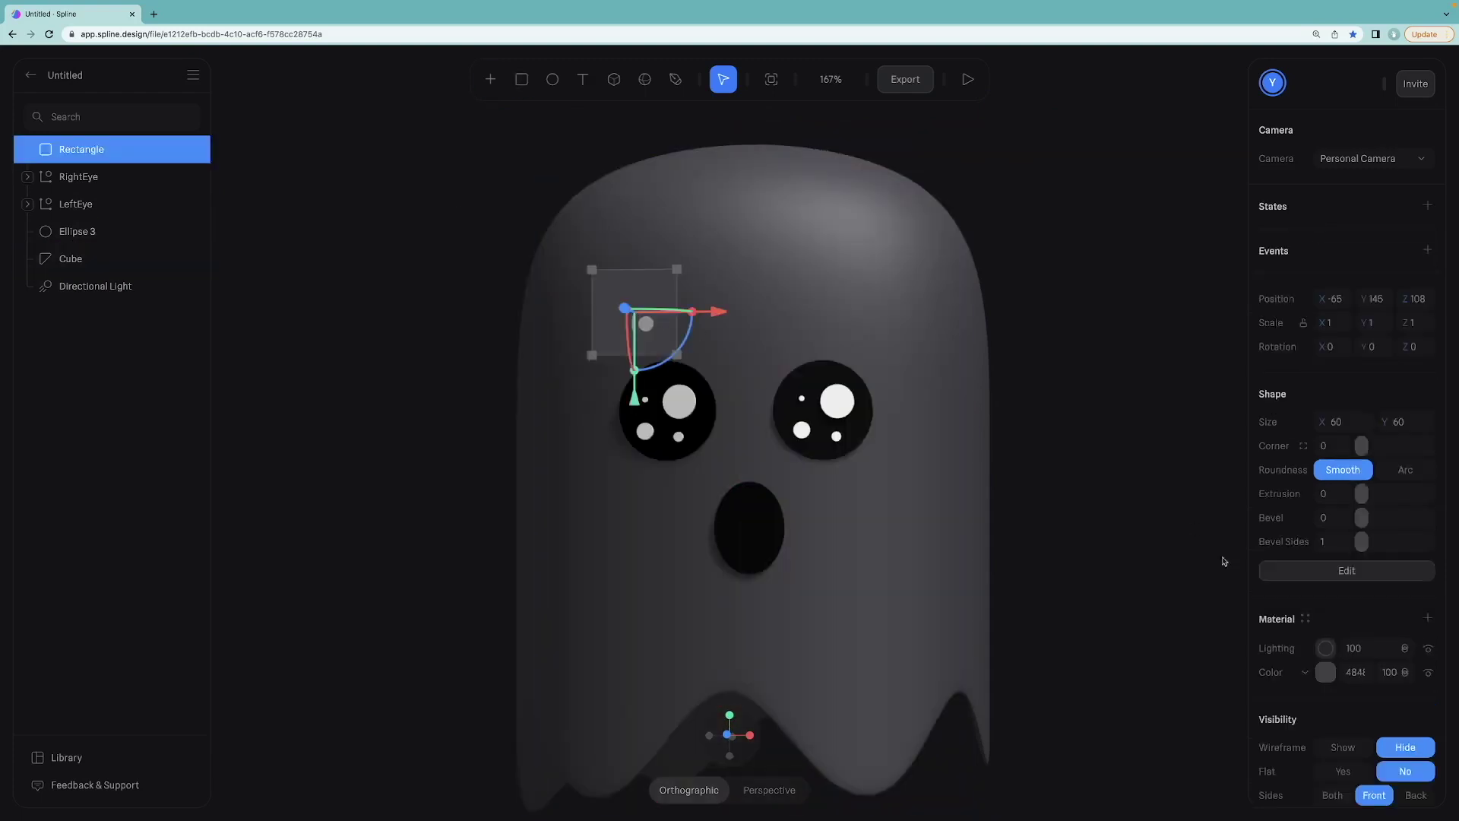
left_click(1322, 693)
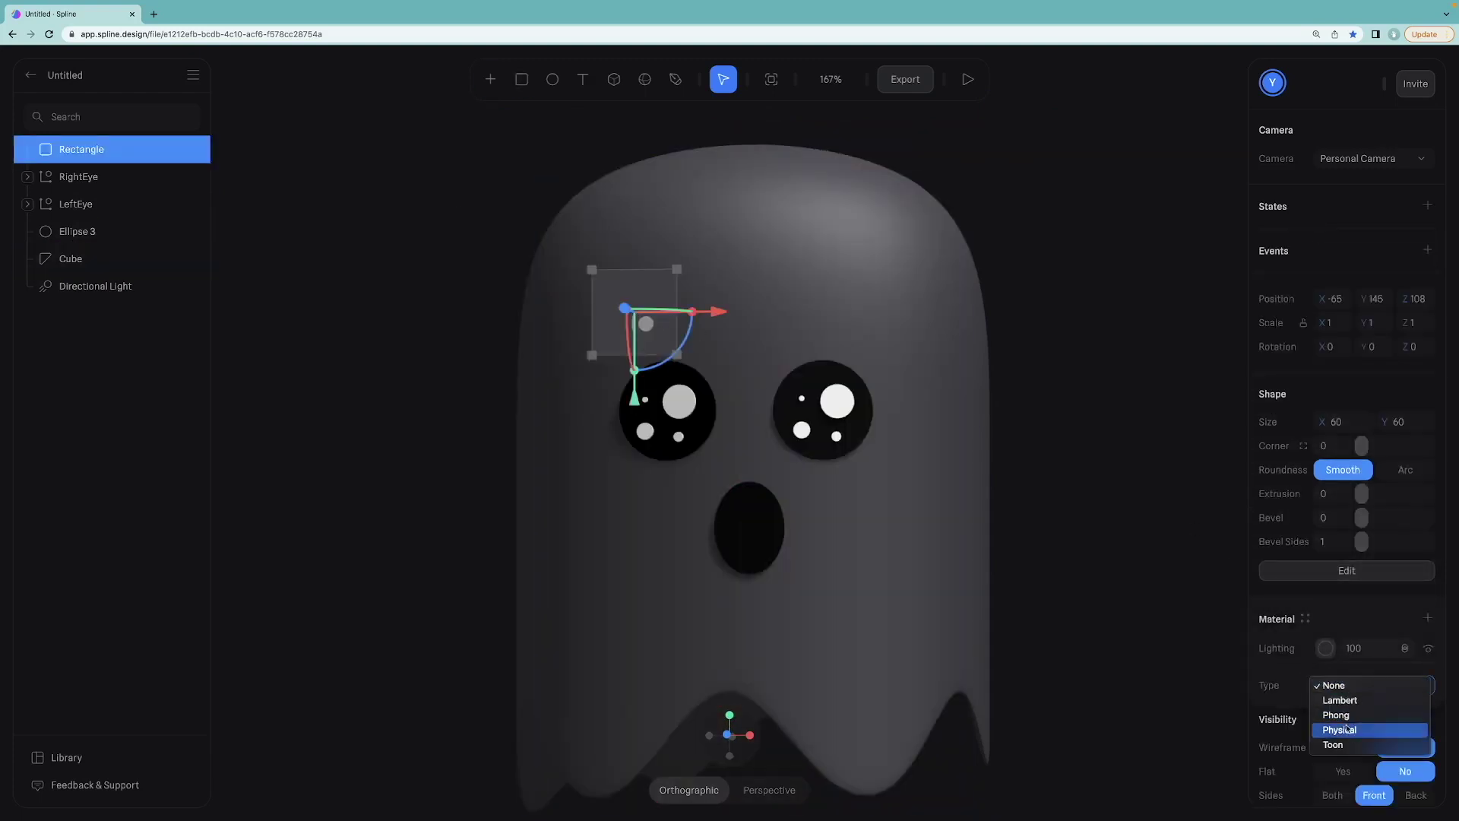
left_click(1323, 709)
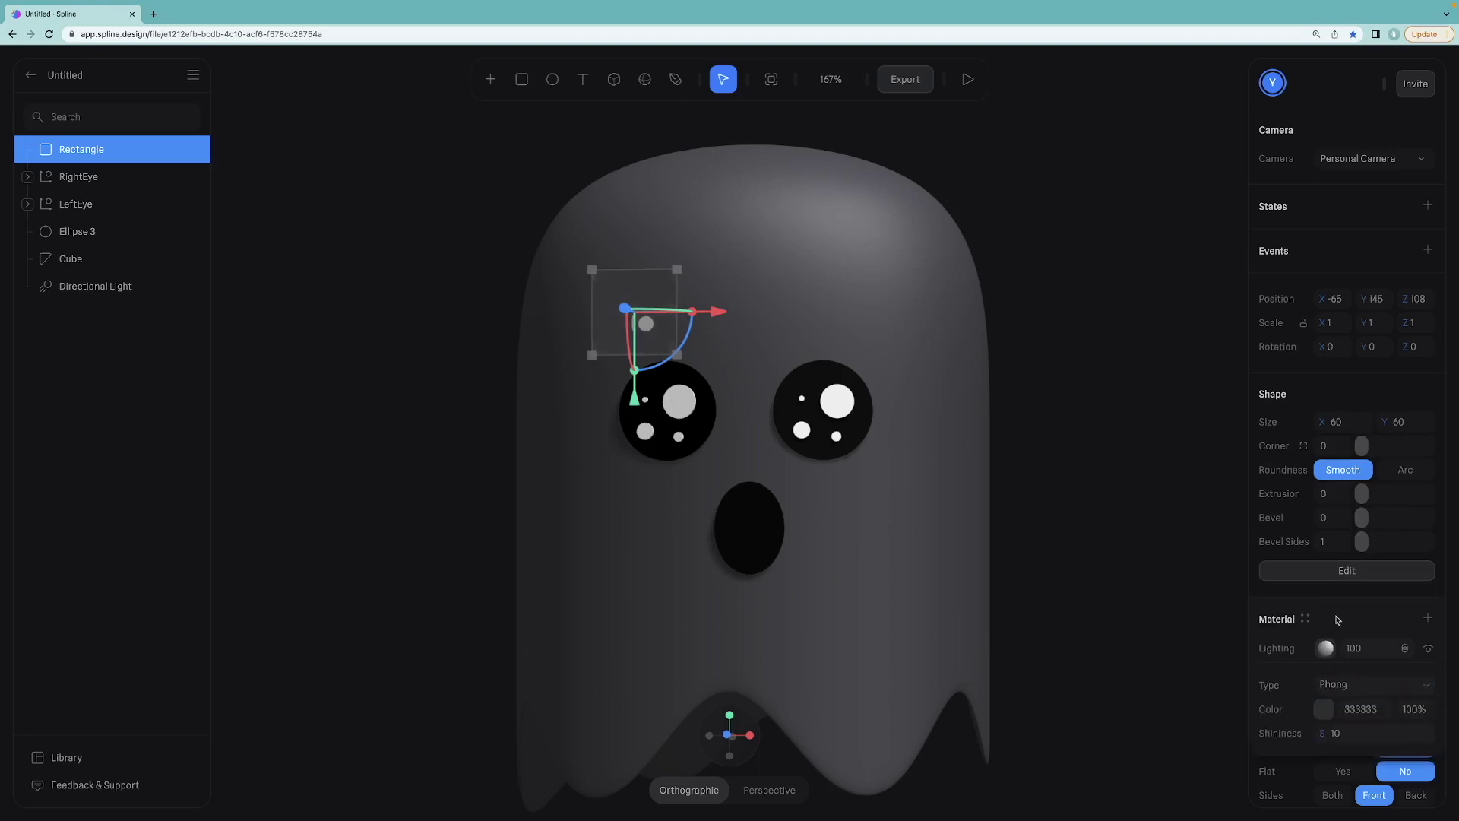
left_click(1306, 618)
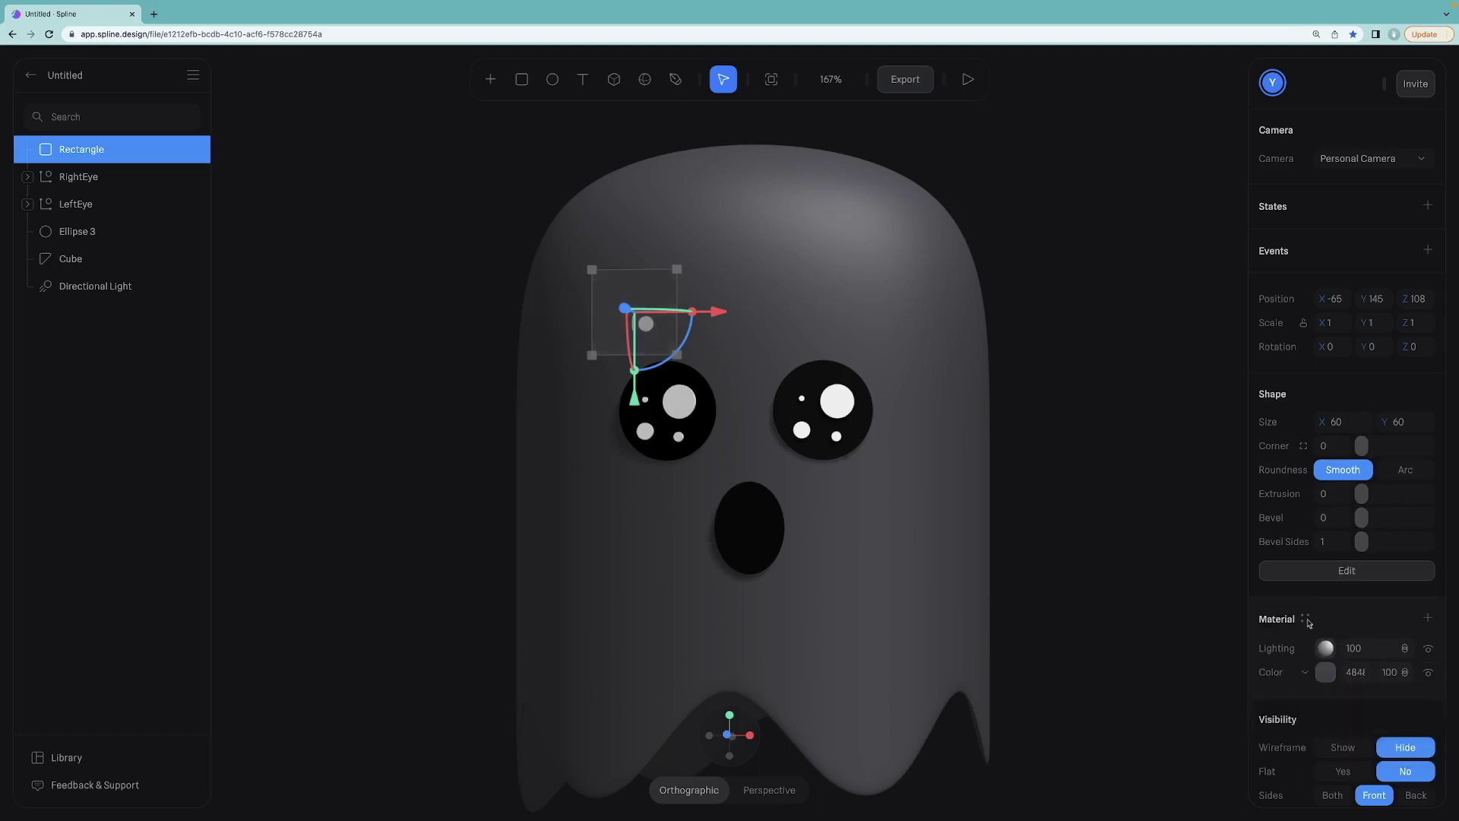
Colour the rectangle black and flatten it into a 60 by 8 eyebrow tilted about 10° over the left eye.
left_click(1324, 673)
scroll(1369, 710, "down", 3)
left_click_drag(1297, 615, 1202, 658)
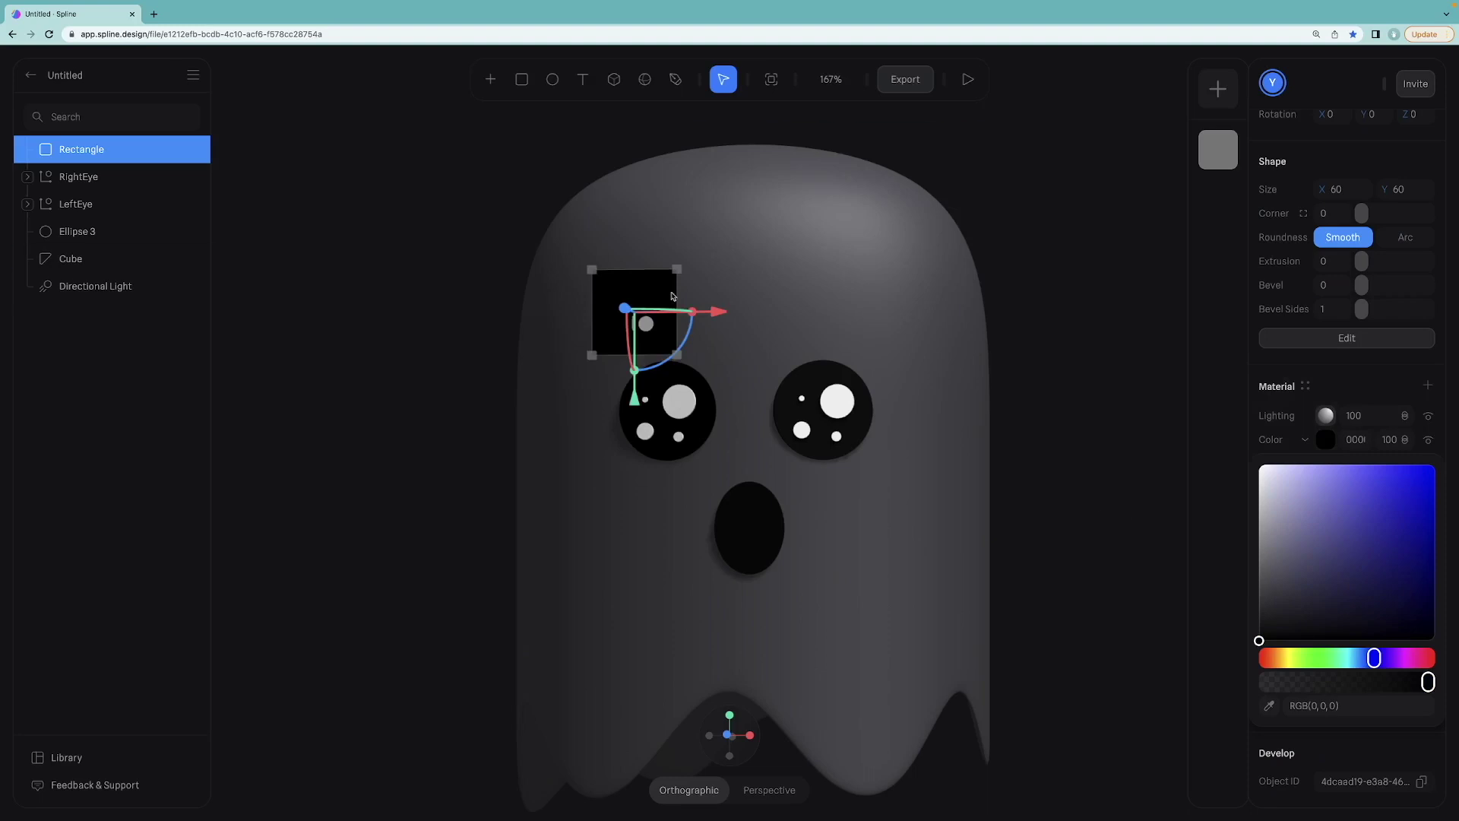
left_click_drag(652, 270, 688, 374)
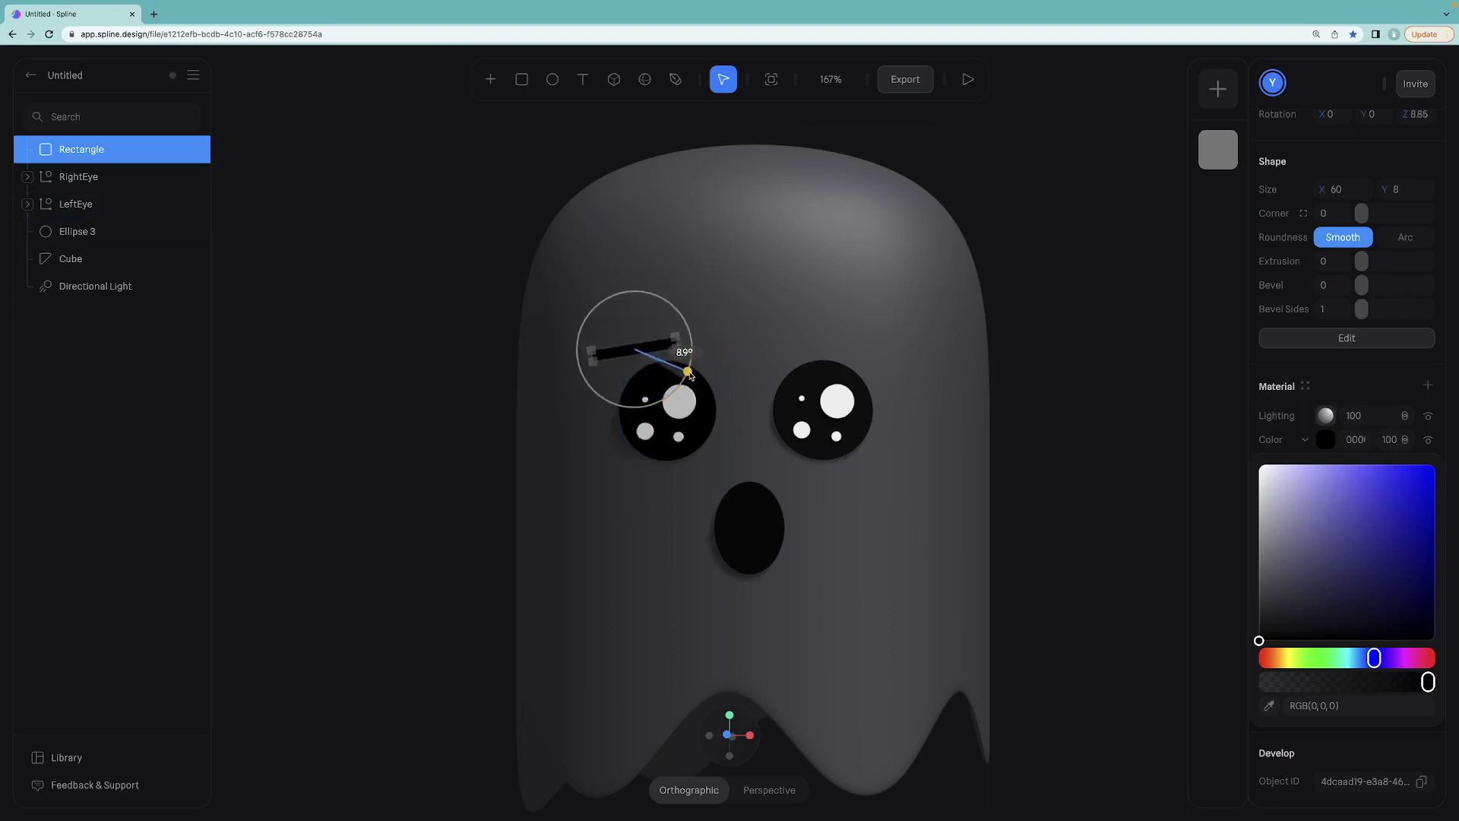
left_click_drag(715, 338, 733, 335)
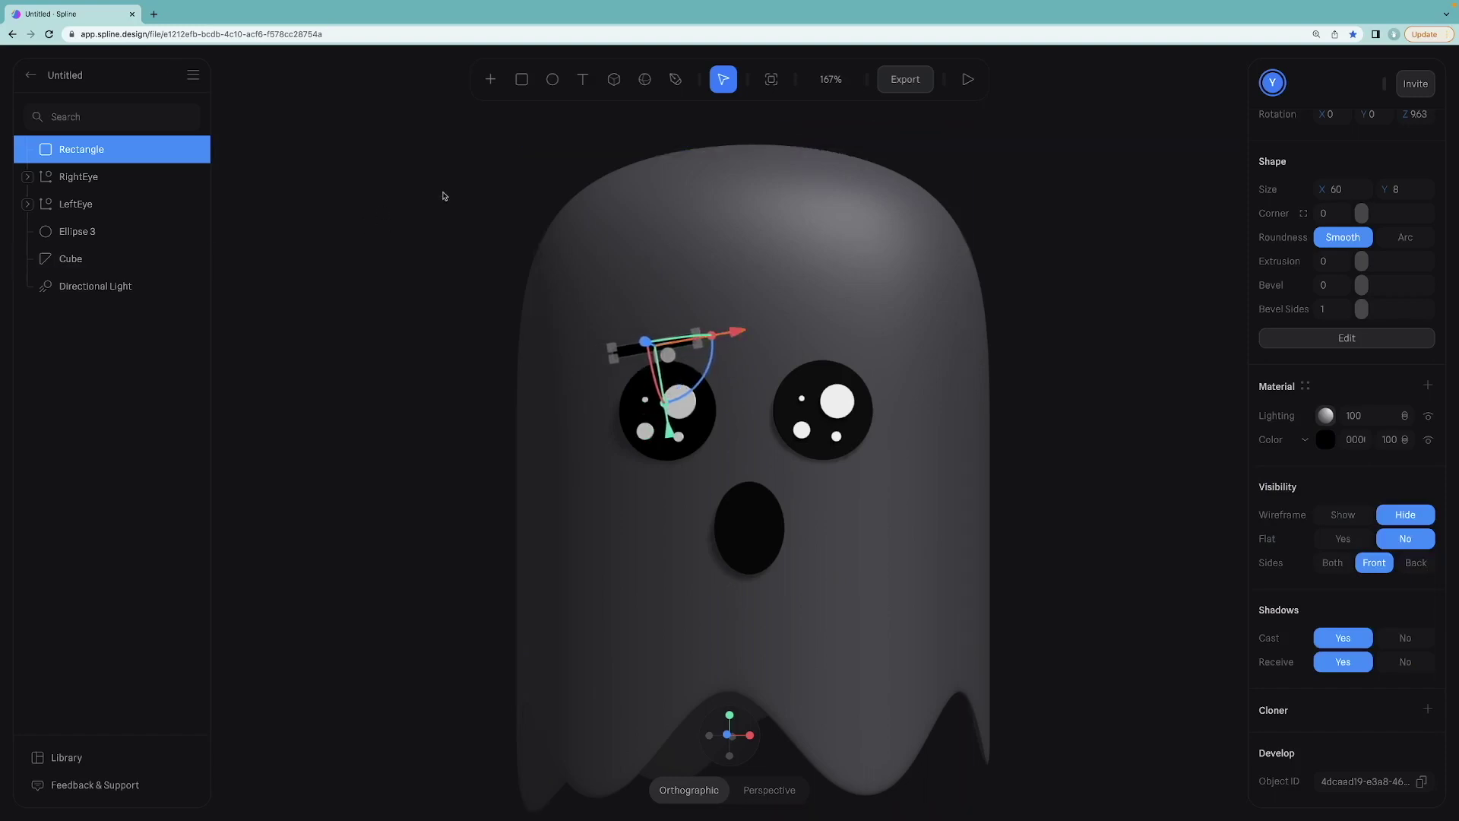
Extrude the eyebrow by 6 and, from the top view, move and turn it to follow the curved face.
left_click_drag(443, 195, 476, 313)
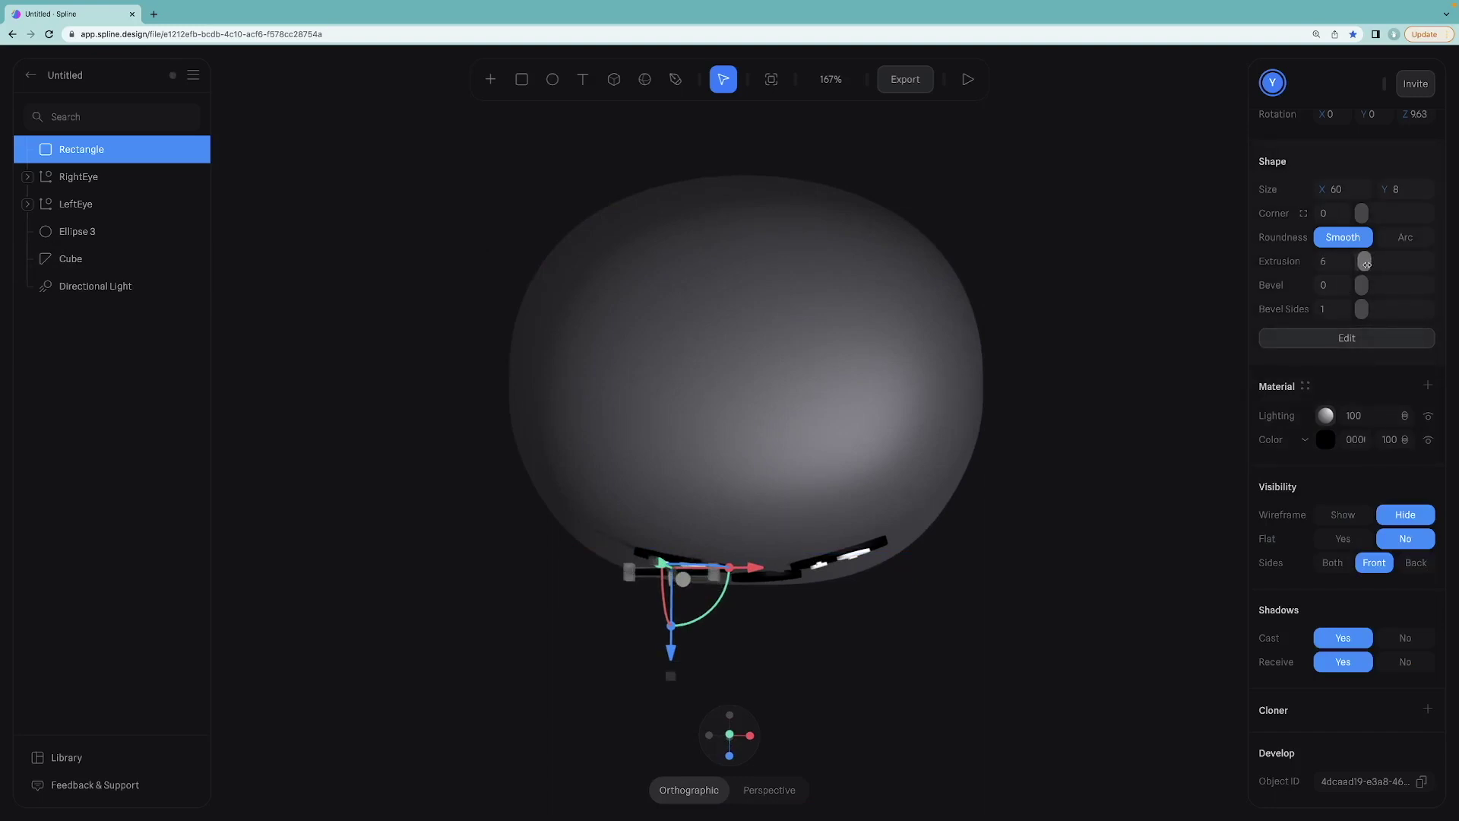
left_click_drag(667, 661, 670, 632)
scroll(650, 579, "up", 5)
scroll(649, 579, "up", 2)
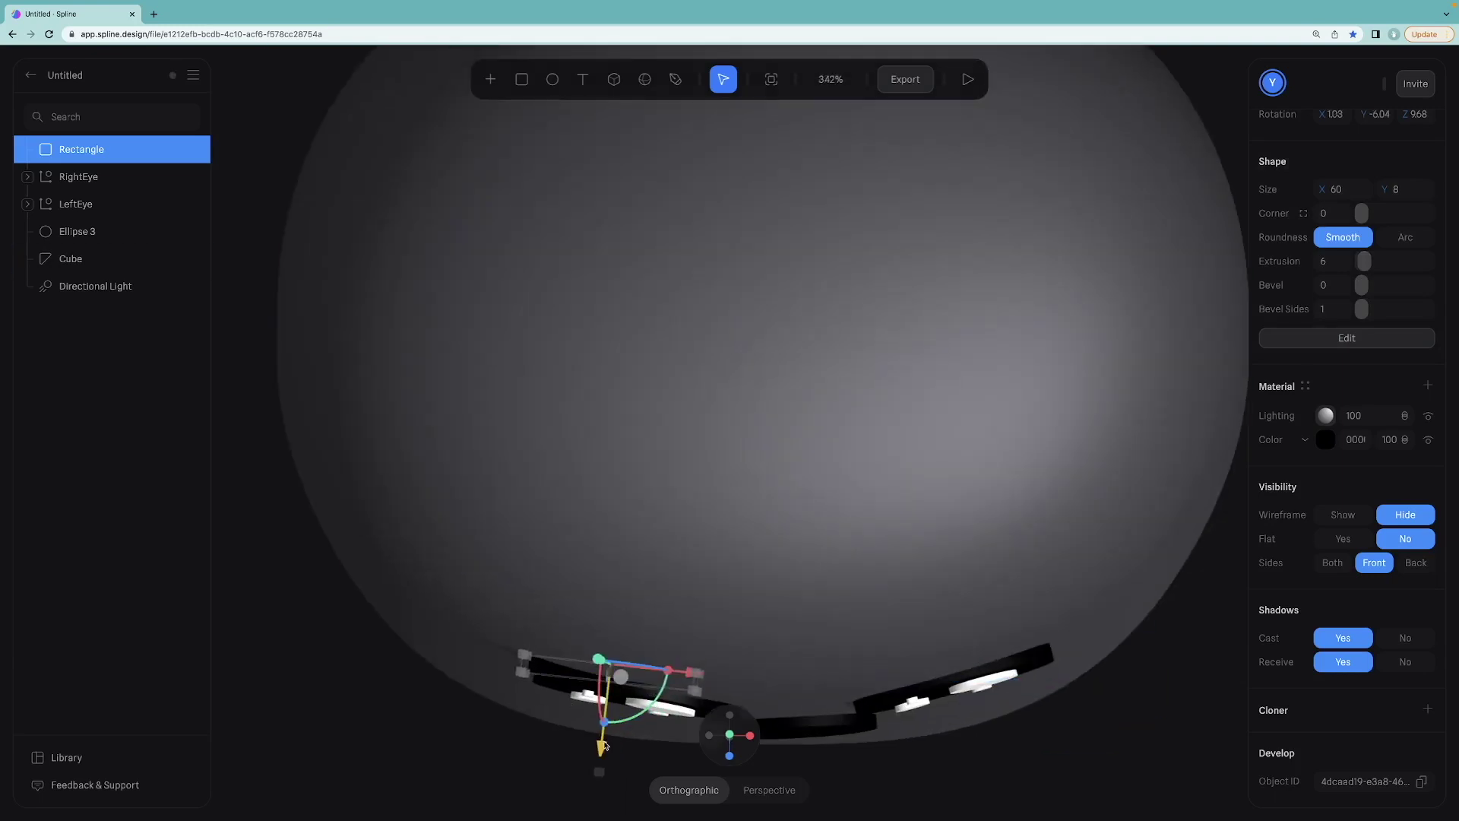
Adjust the left eyebrow to a width of 72 and an extrusion of 9, centred above the left eye.
left_click_drag(650, 579, 768, 356, "alt")
left_click(631, 382)
scroll(630, 383, "down", 4)
left_click(631, 382)
scroll(703, 524, "down", 3)
left_click(950, 366)
left_click_drag(897, 365, 608, 270, "alt")
scroll(606, 267, "up", 3)
left_click(78, 258)
left_click(82, 149)
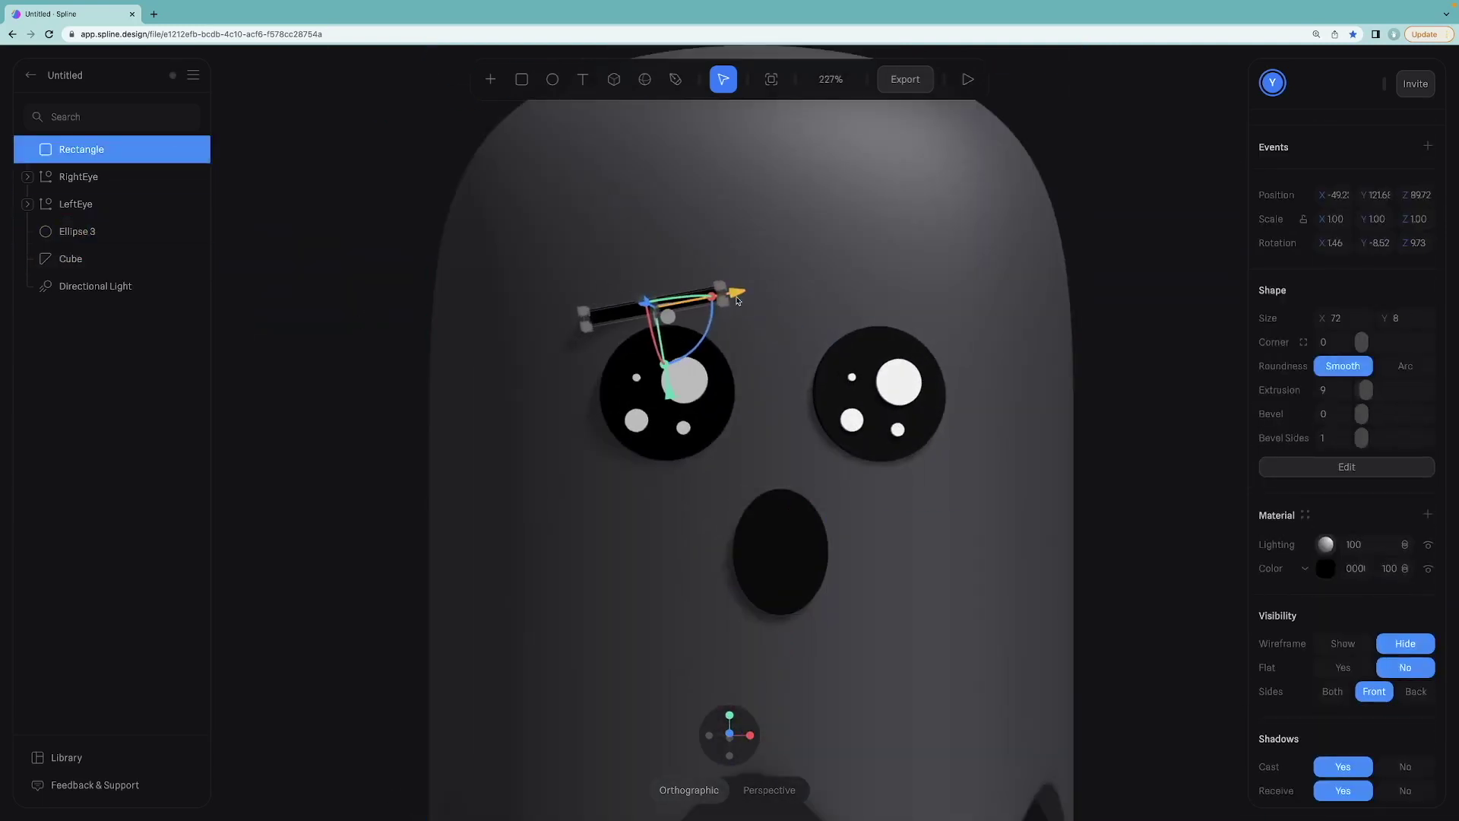
left_click(1139, 279)
mouse_move(925, 262)
left_mouse_down("alt")
mouse_move(1052, 299)
mouse_move(823, 270)
mouse_move(918, 272)
left_mouse_up("alt")
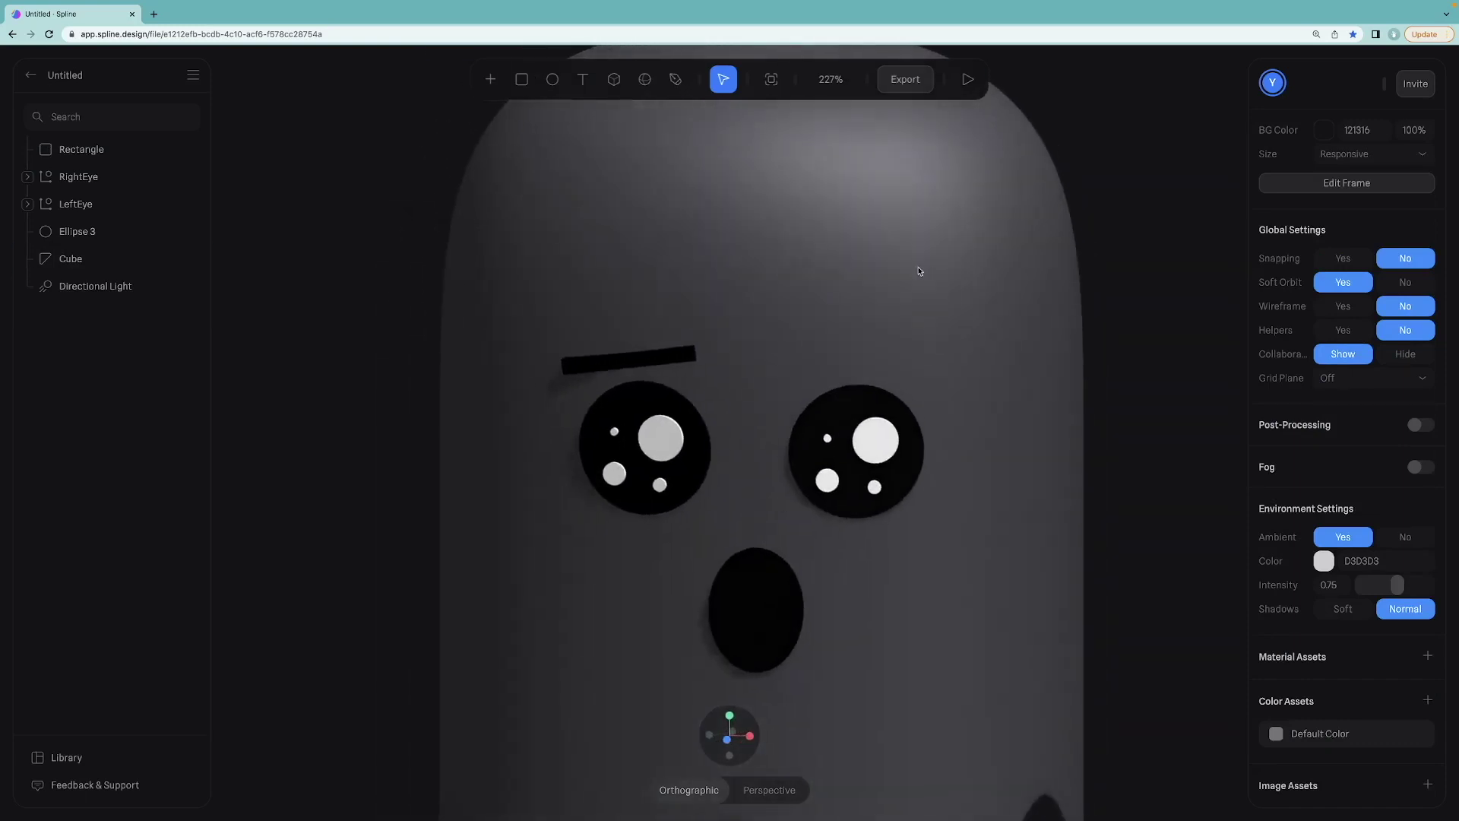
Duplicate the left eyebrow, move the copy above the right eye and rotate it to slope the opposite way.
left_click(575, 369)
key("super+d")
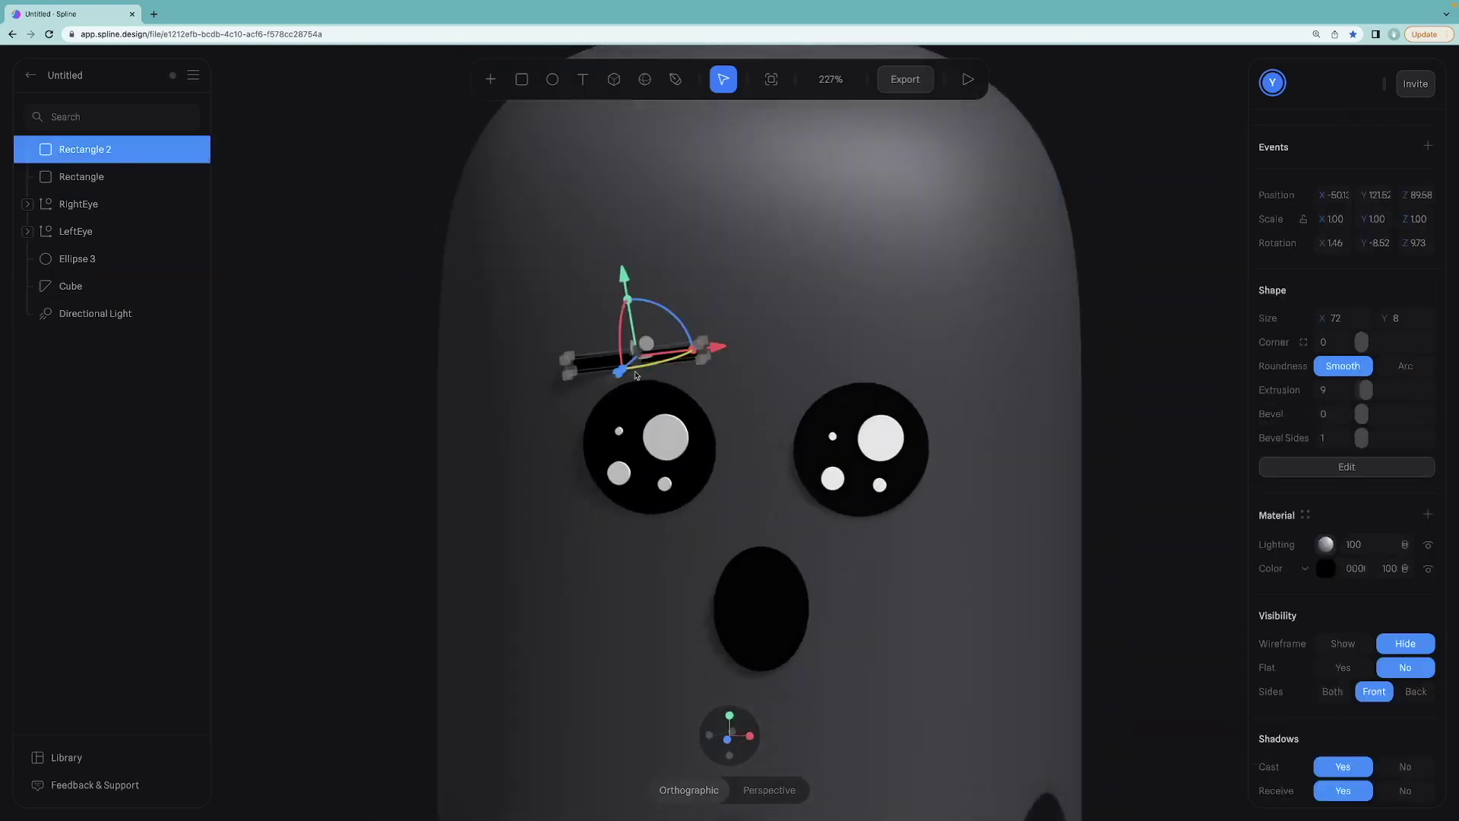
left_click_drag(713, 354, 979, 357)
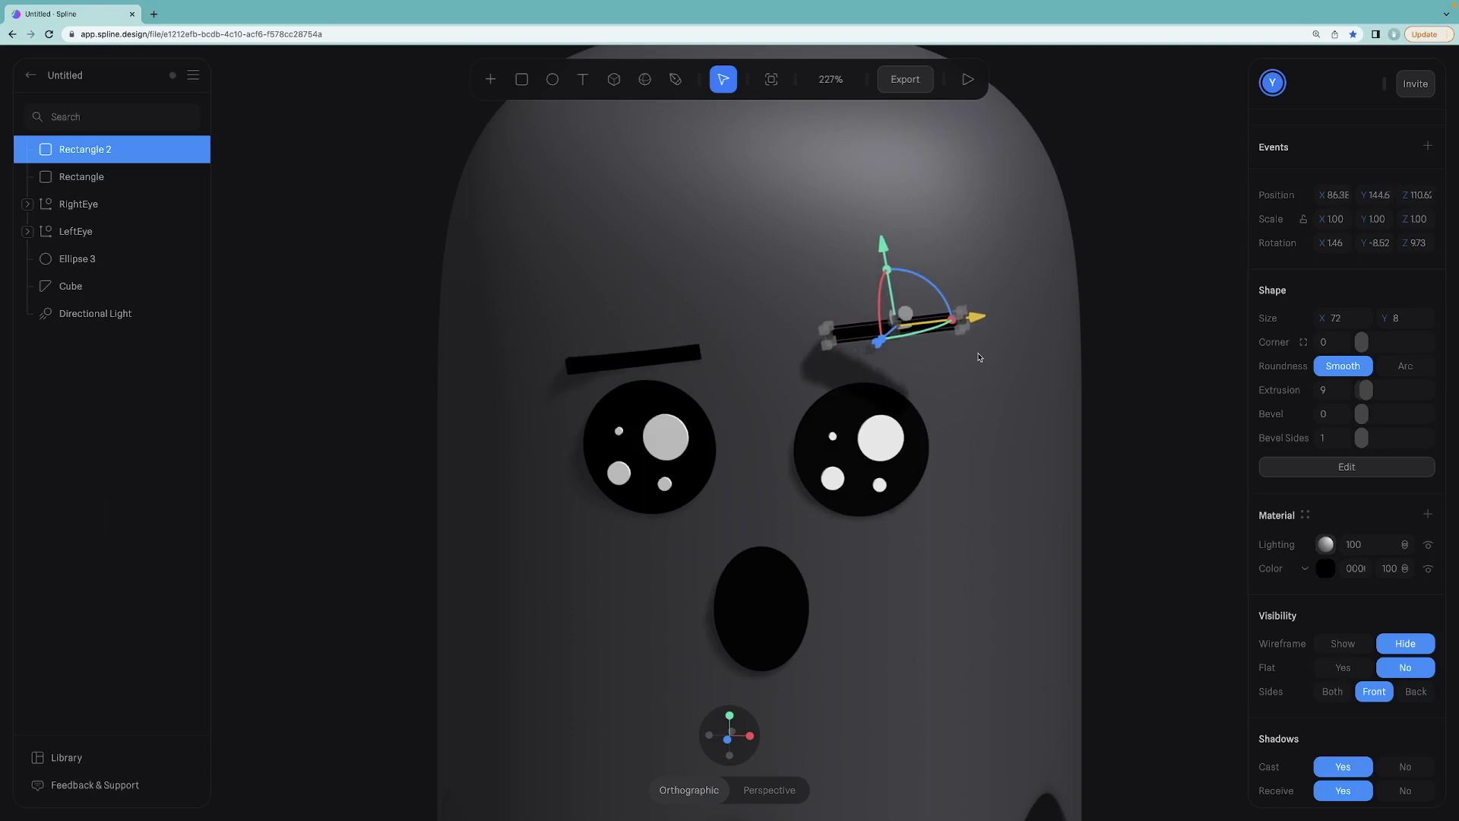
mouse_move(951, 294)
left_mouse_down()
mouse_move(930, 277)
mouse_move(946, 302)
left_mouse_up()
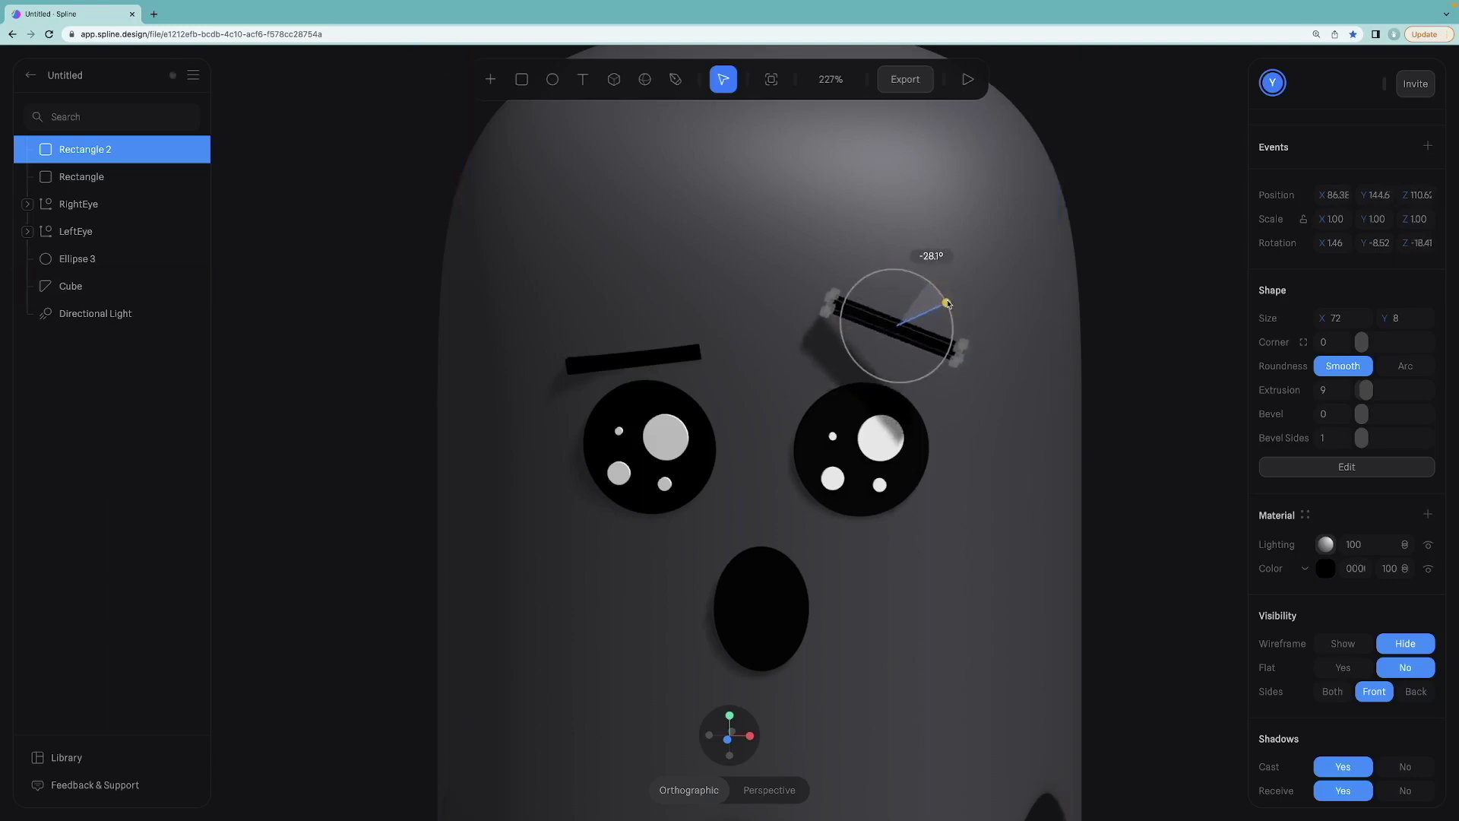
left_click_drag(930, 252, 921, 280)
left_click_drag(980, 381, 959, 380, "alt")
left_click_drag(881, 295, 592, 335)
left_click_drag(524, 399, 655, 395)
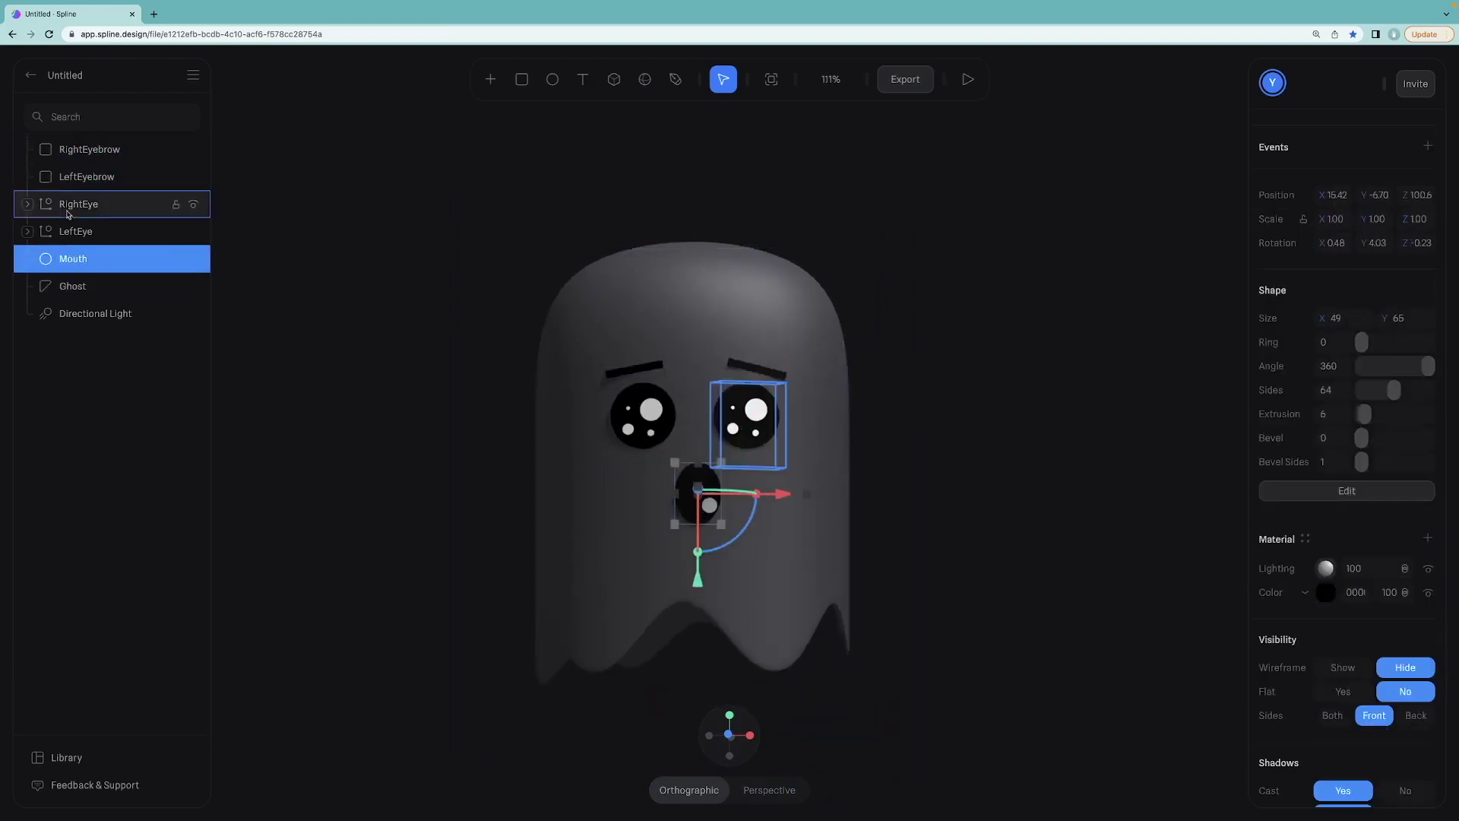
Group the eyebrows, eyes, mouth and ghost body, then hide and lock the group.
left_click(76, 149)
left_click(73, 286, "shift")
right_click(84, 285)
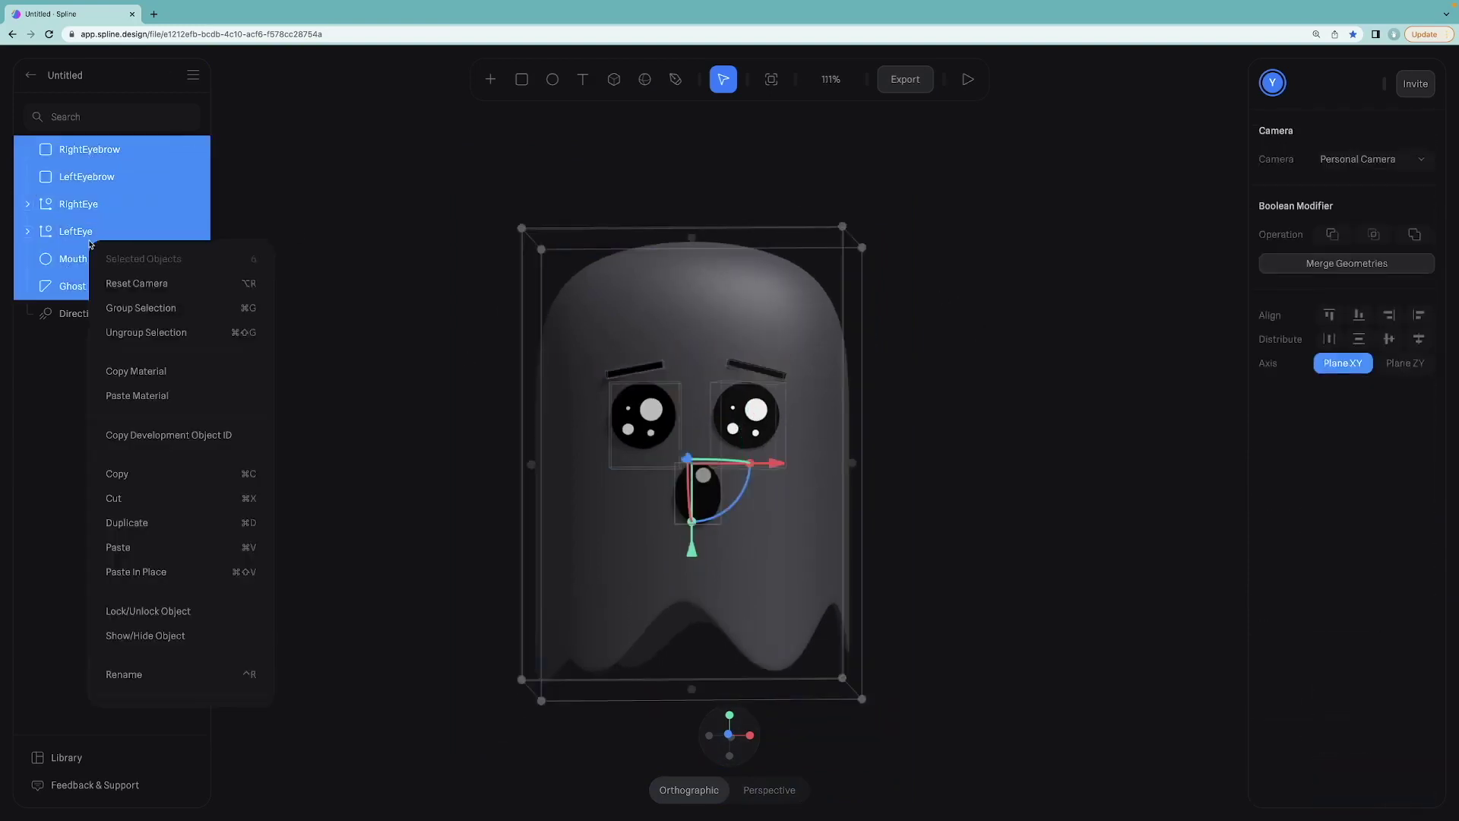
left_click(135, 307)
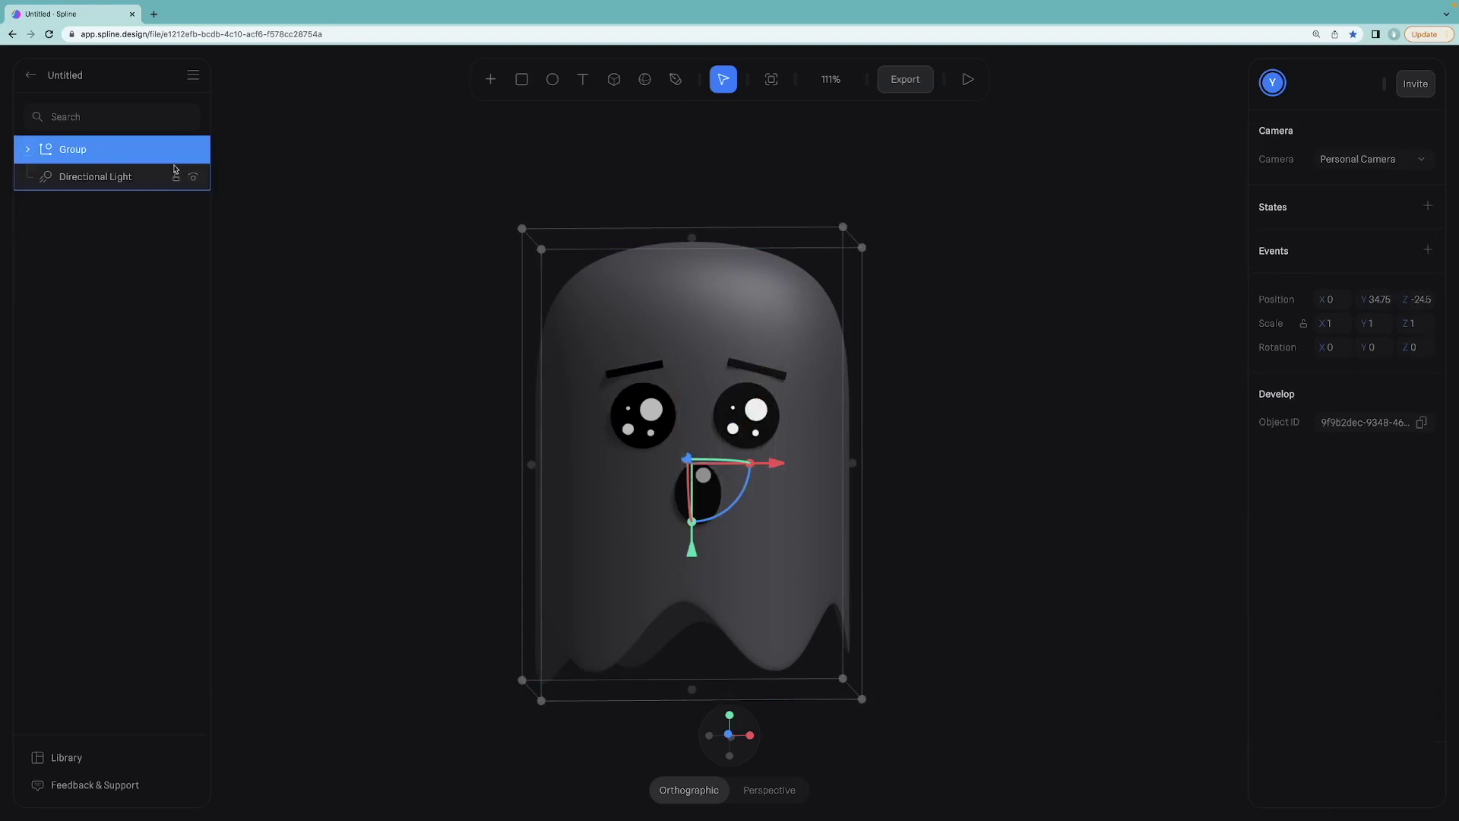
left_click(193, 150)
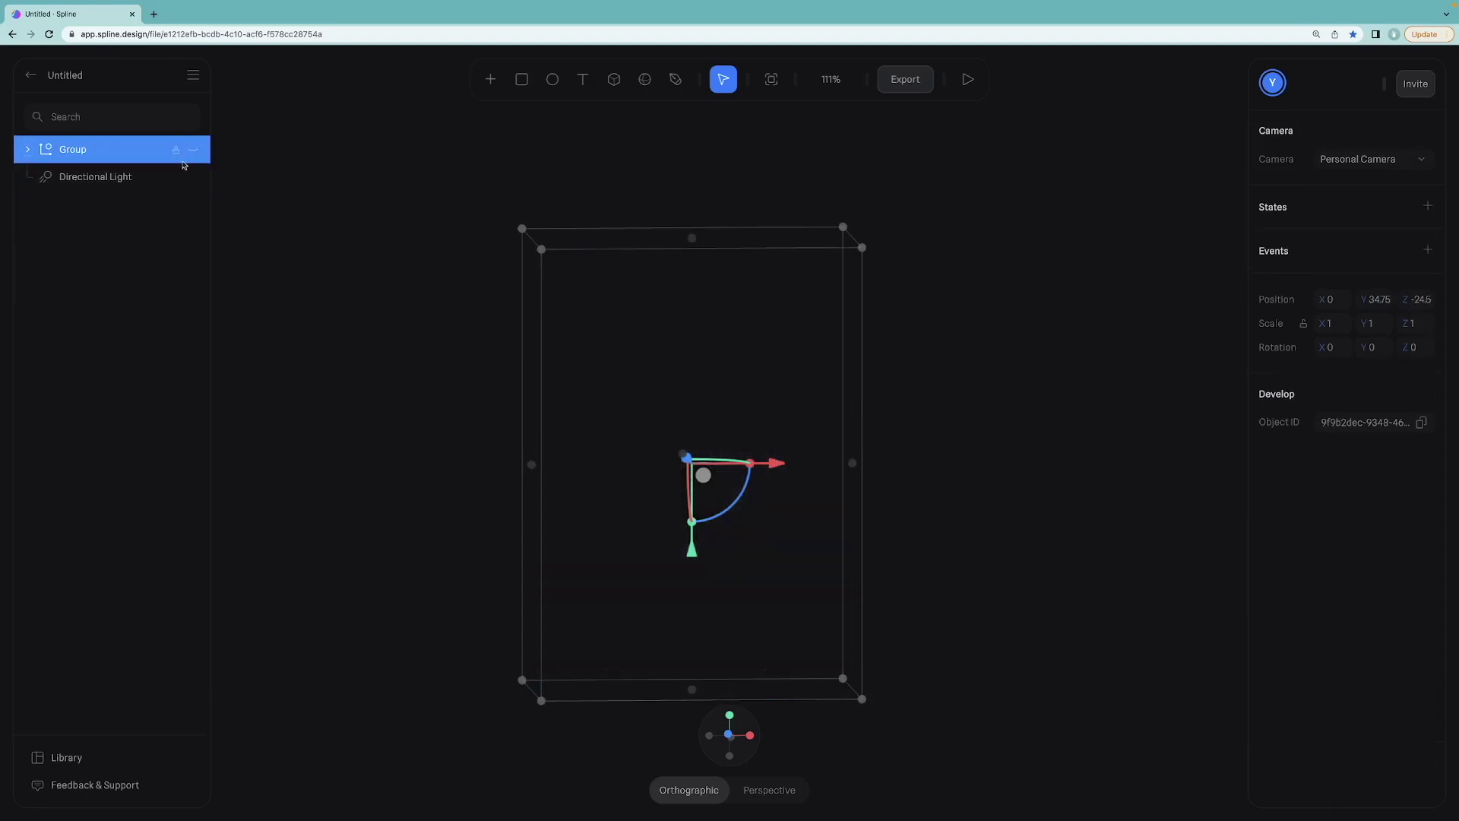
left_click(416, 297)
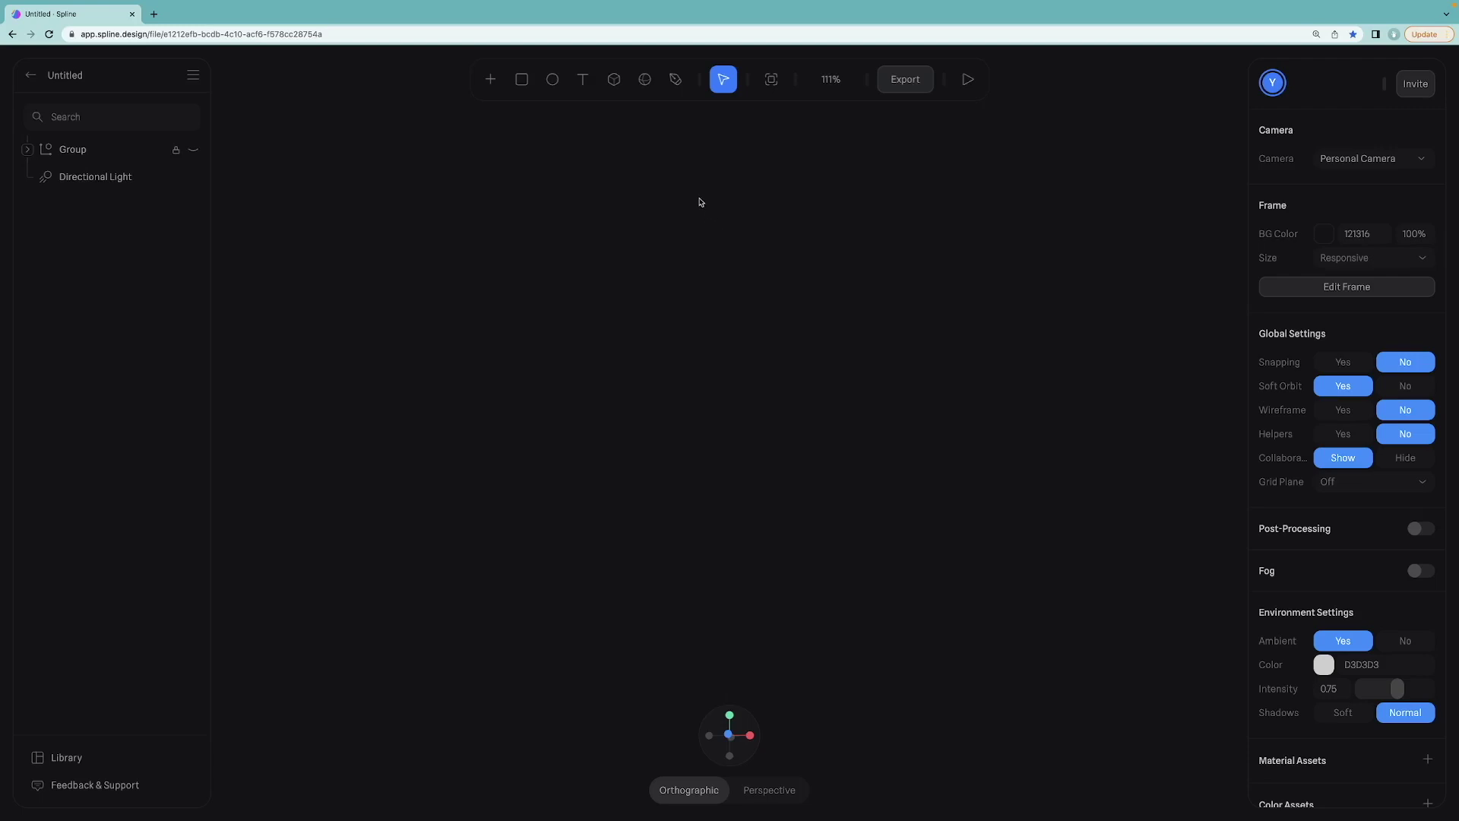
Create a 240 by 240 by 240 cube and reset all its transforms to centre it at the origin.
left_click(620, 82)
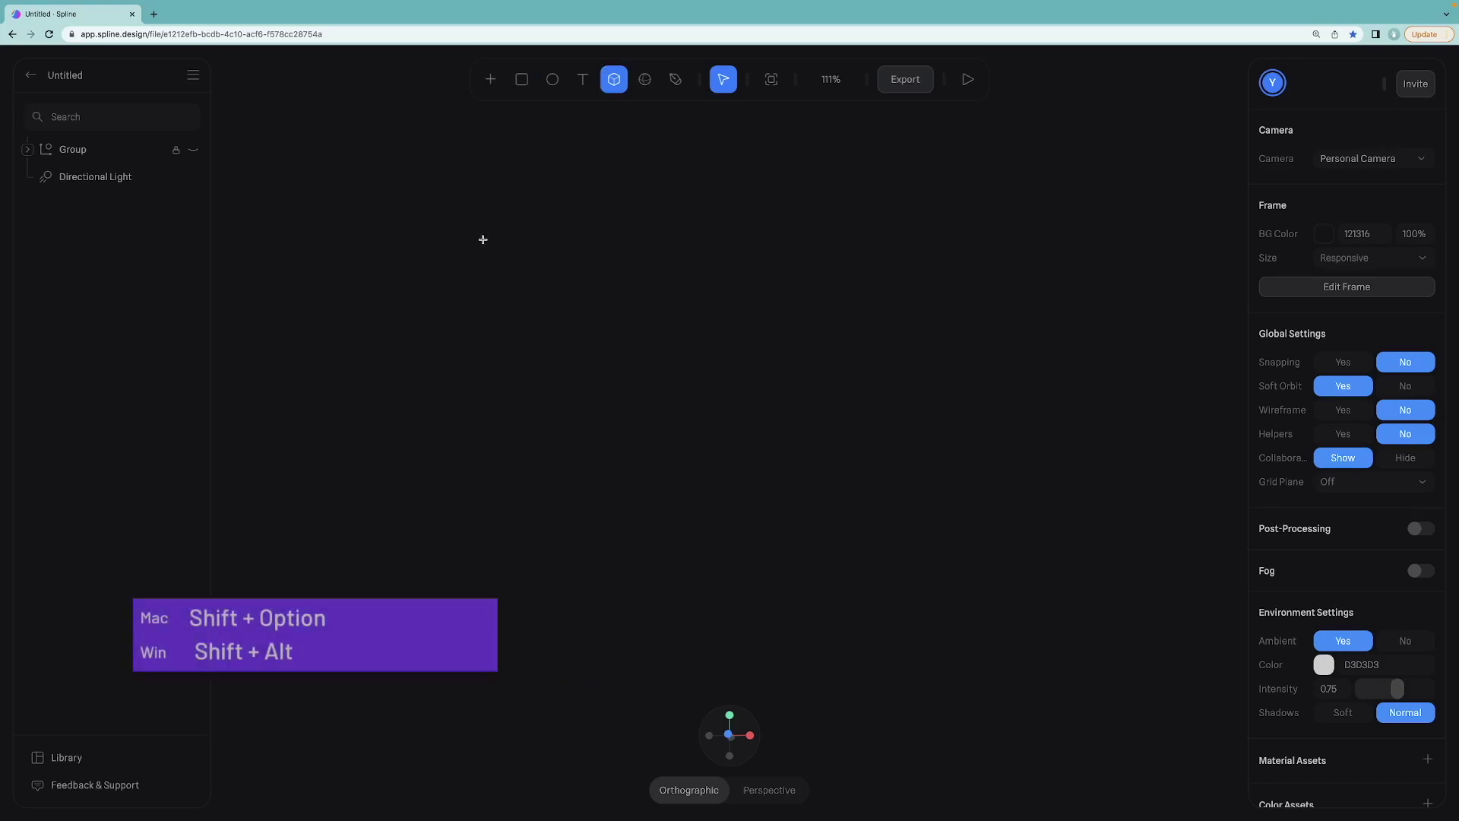
left_click_drag(483, 239, 597, 353, "alt+shift")
right_click(531, 302)
scroll(592, 377, "down", 3)
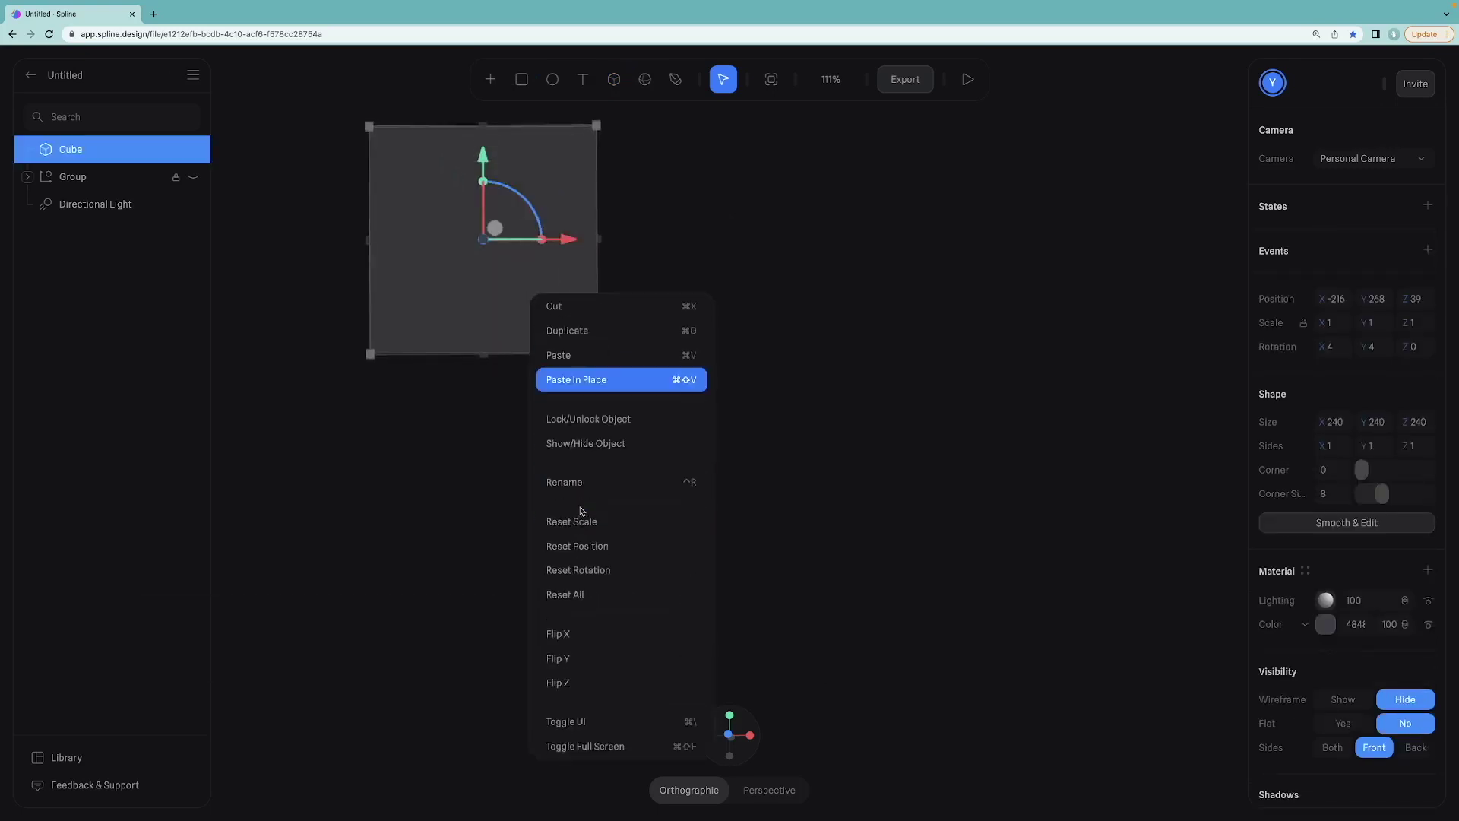
left_click(578, 587)
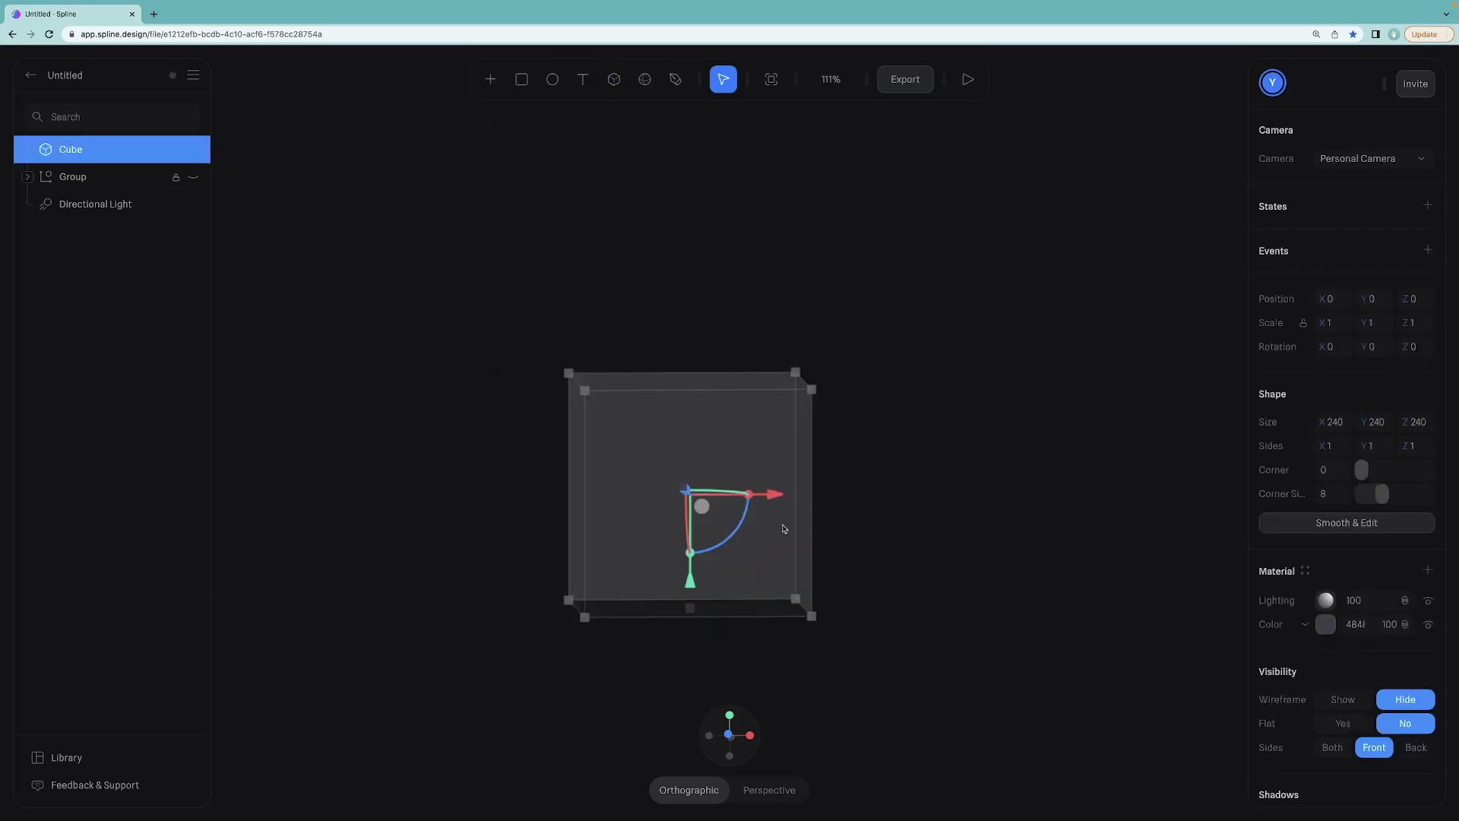
left_click(861, 362)
left_click_drag(841, 326, 826, 371)
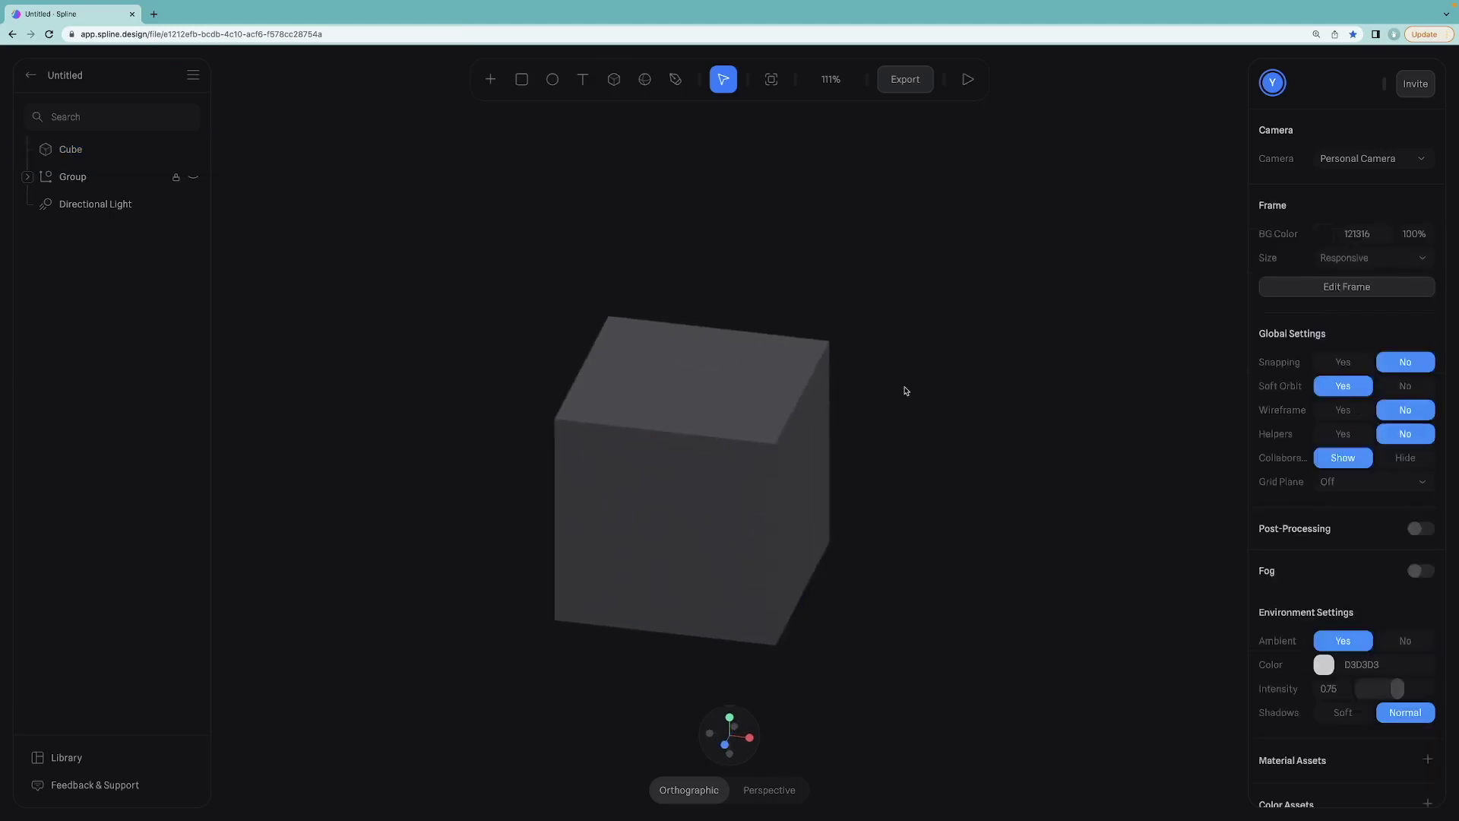
Smooth the cube into a sphere with subdivision level 5 and finish editing its mesh.
left_click(693, 415)
left_click(1366, 523)
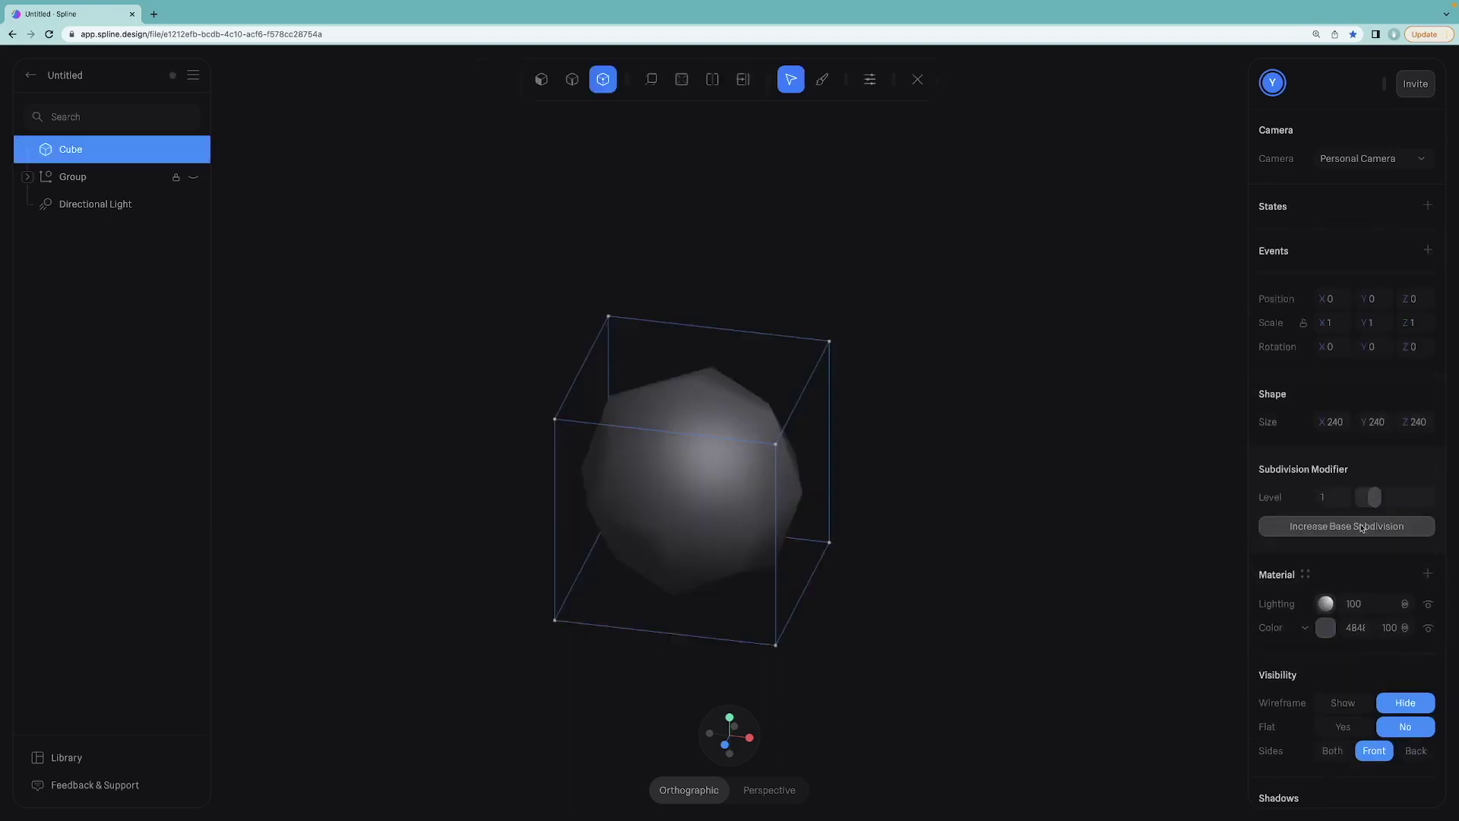
left_click_drag(1372, 497, 1388, 499)
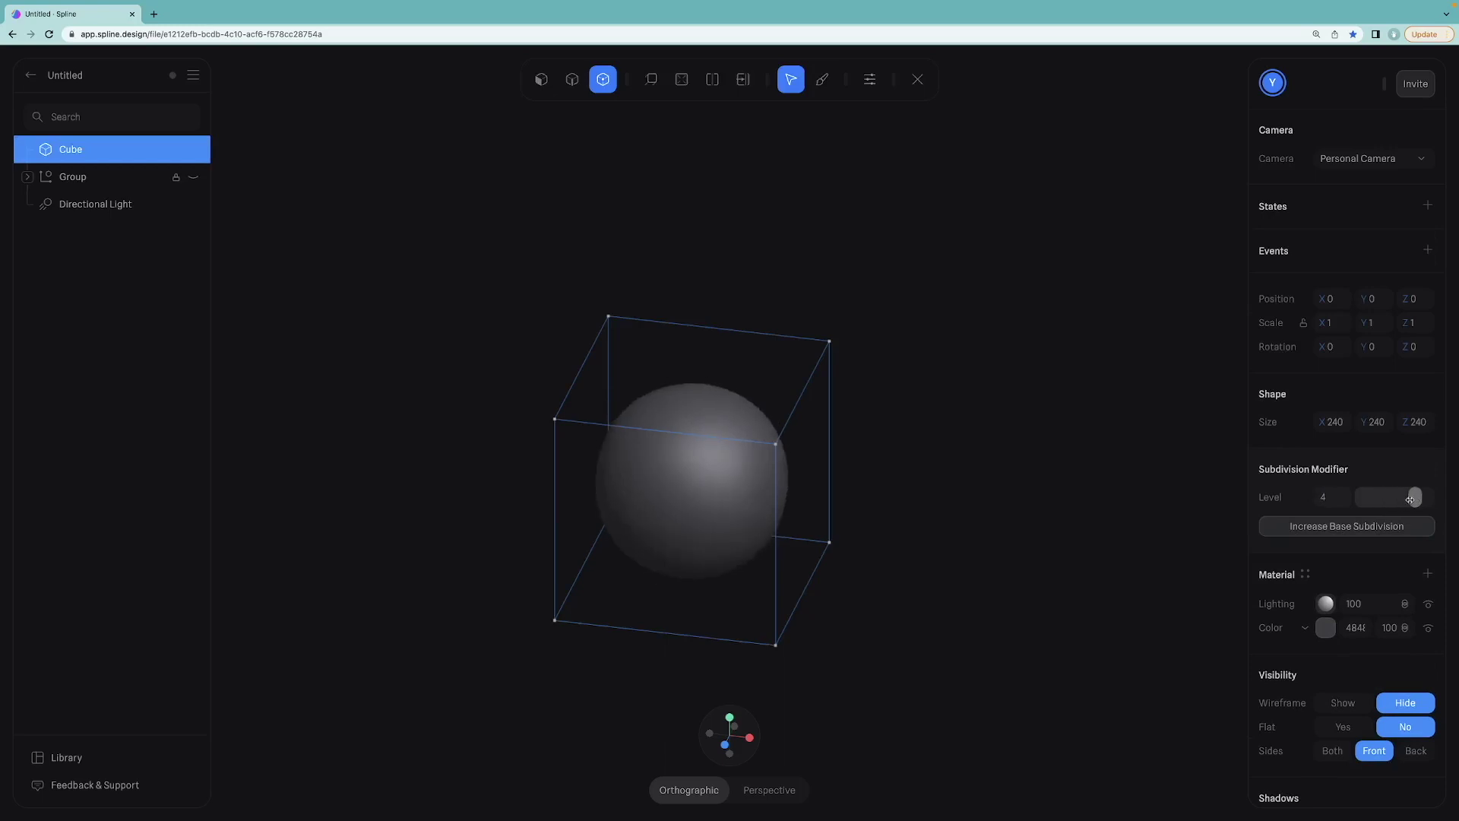
key("Escape")
Resize the smoothed cube into a tall flattened ellipsoid of about 233 by 340 by 156.
left_click_drag(665, 433, 667, 328)
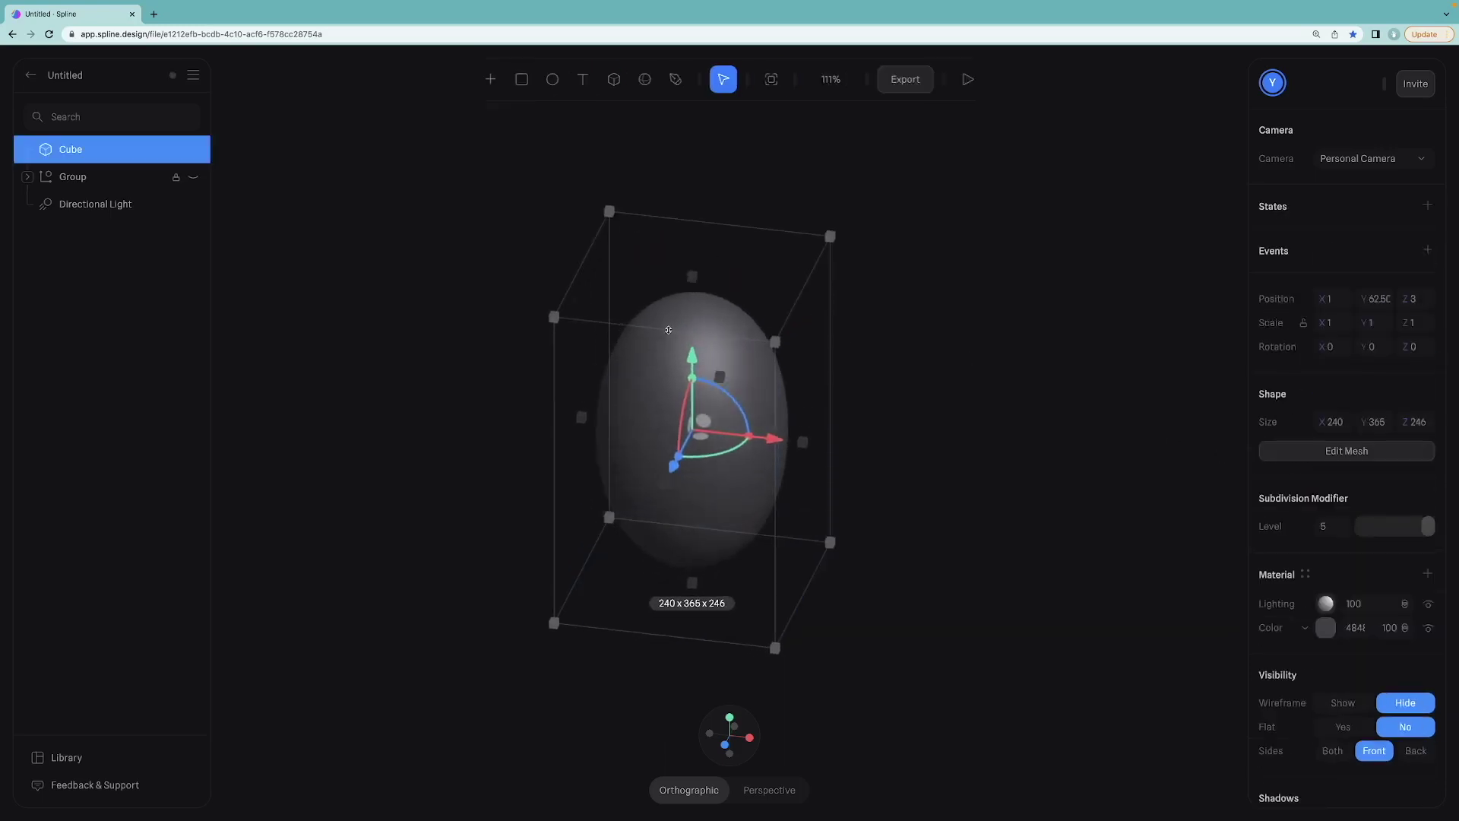
left_click_drag(1033, 360, 892, 339, "alt")
left_click_drag(614, 390, 698, 384)
mouse_move(790, 227)
left_mouse_down()
mouse_move(782, 268)
mouse_move(785, 253)
left_mouse_up()
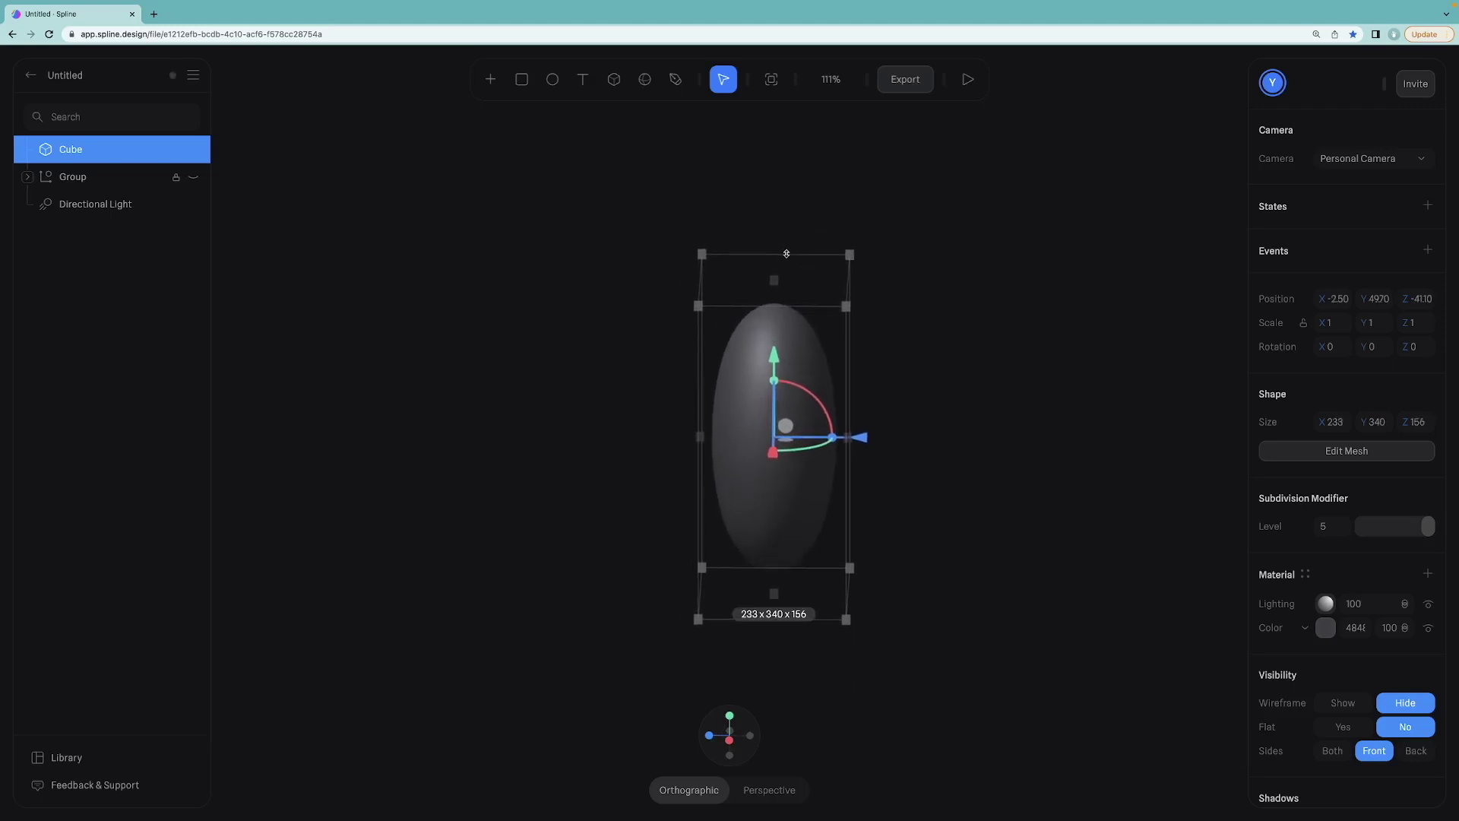
left_click(545, 314)
Cut a horizontal edge loop around the middle of the ellipsoid's mesh.
left_click(773, 386)
left_click(1355, 456)
left_click(714, 83)
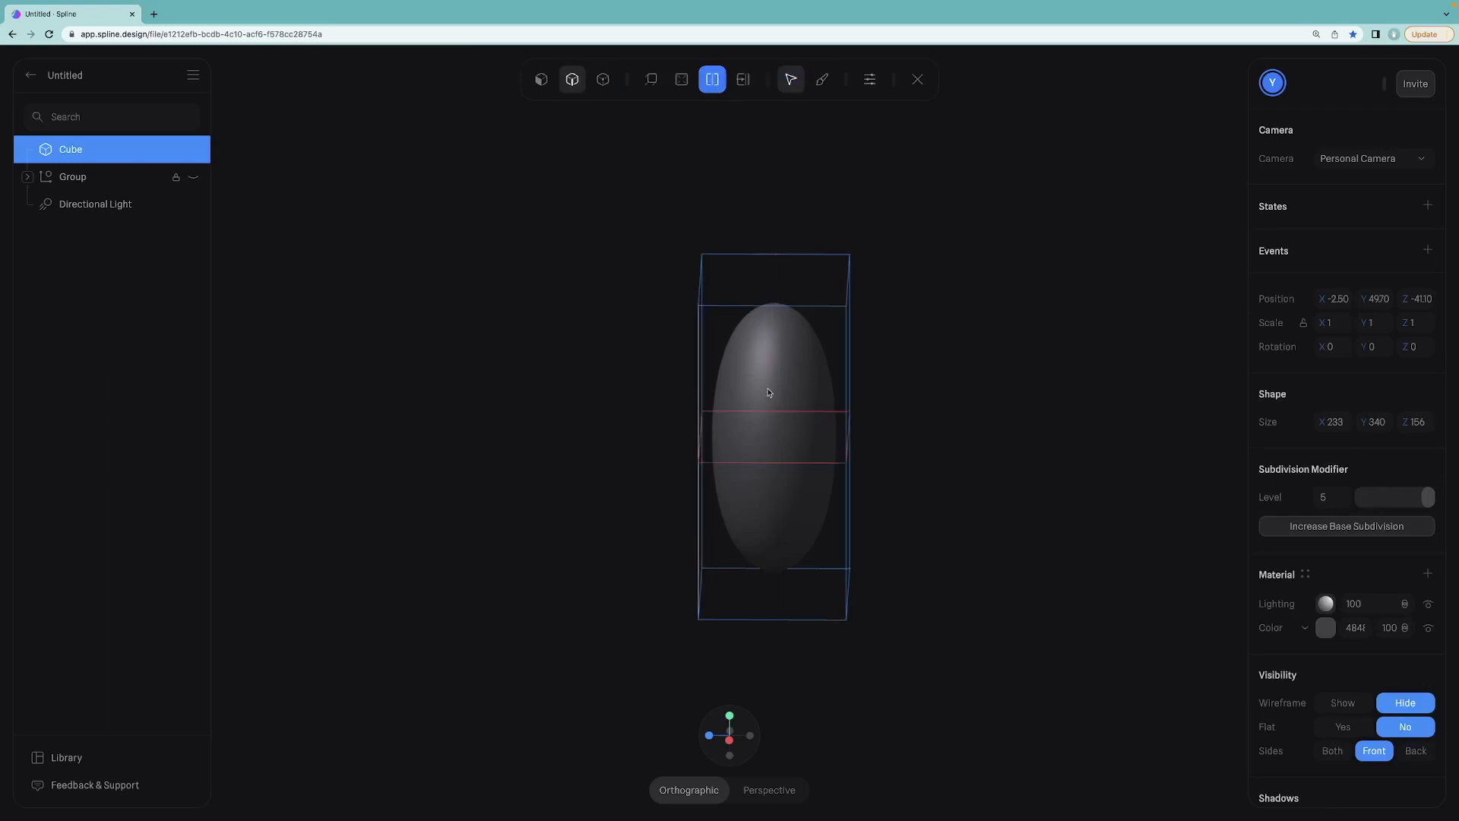
left_click(797, 432)
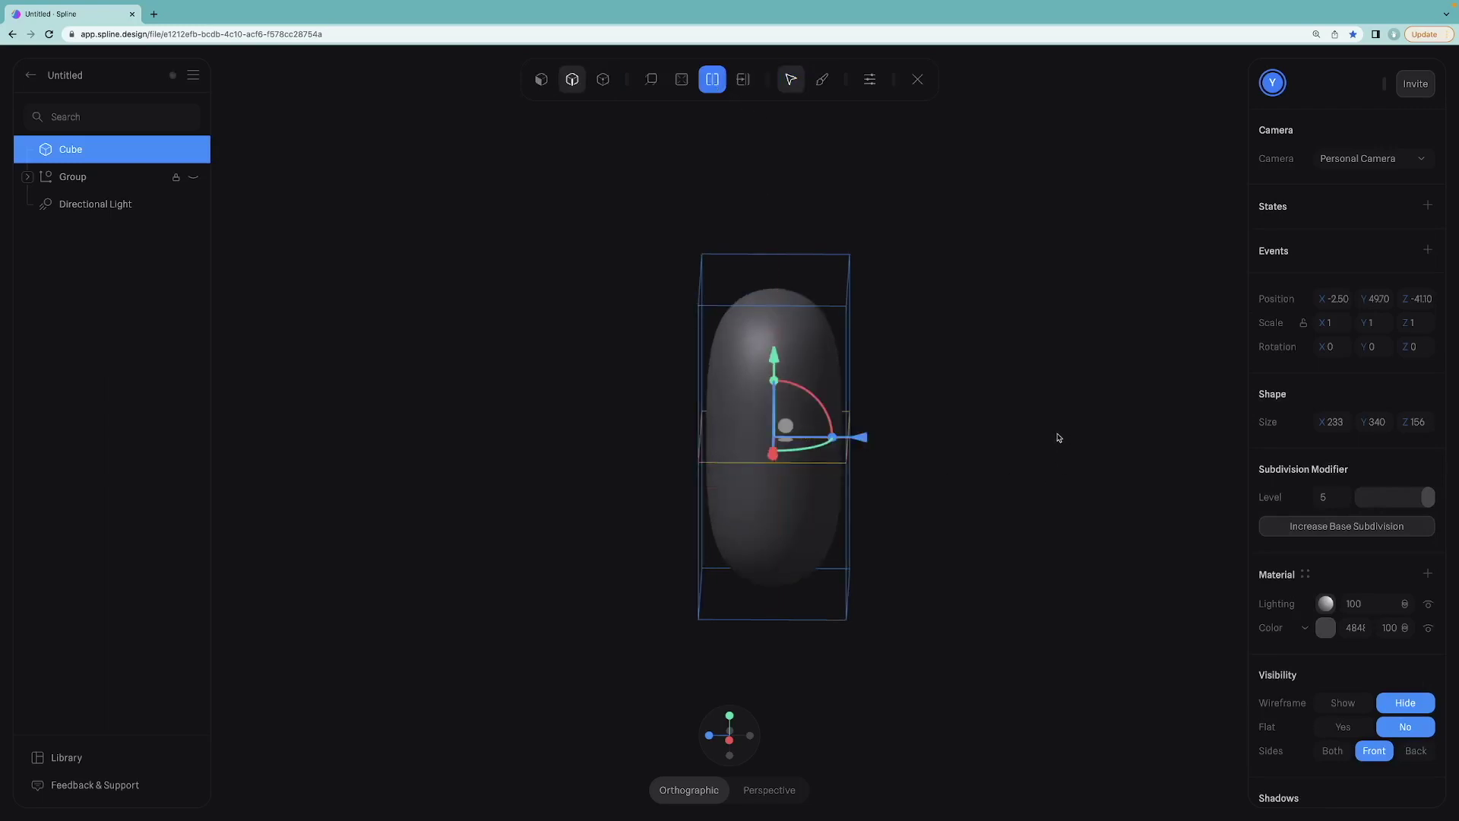
Bend the shape into a bean by moving its middle vertices sideways along Z, to a depth of about 241.
mouse_move(640, 416)
left_mouse_down("alt")
mouse_move(643, 394)
mouse_move(659, 399)
left_mouse_up("alt")
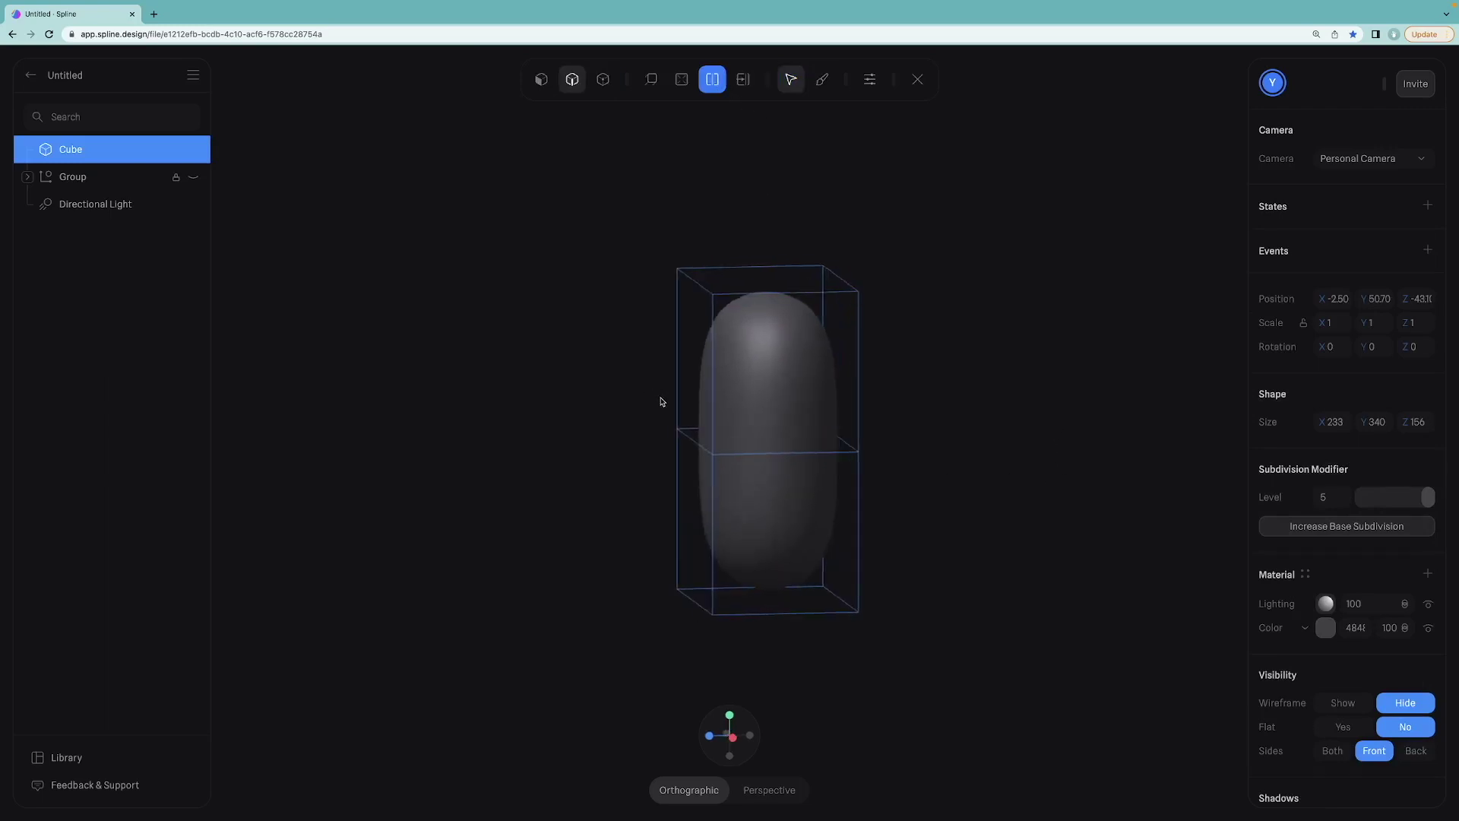
left_click(603, 80)
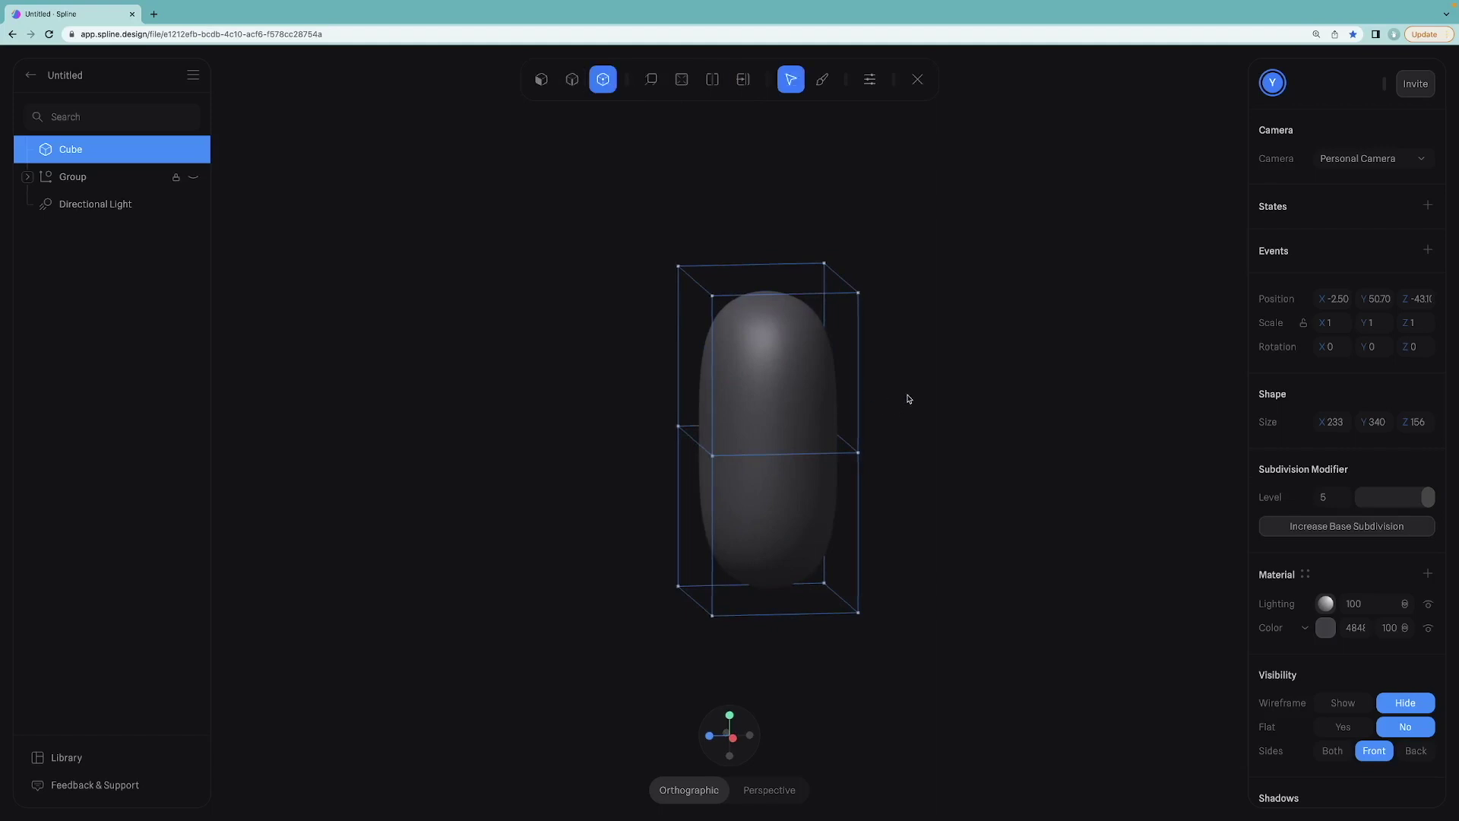
left_click_drag(895, 384, 618, 449)
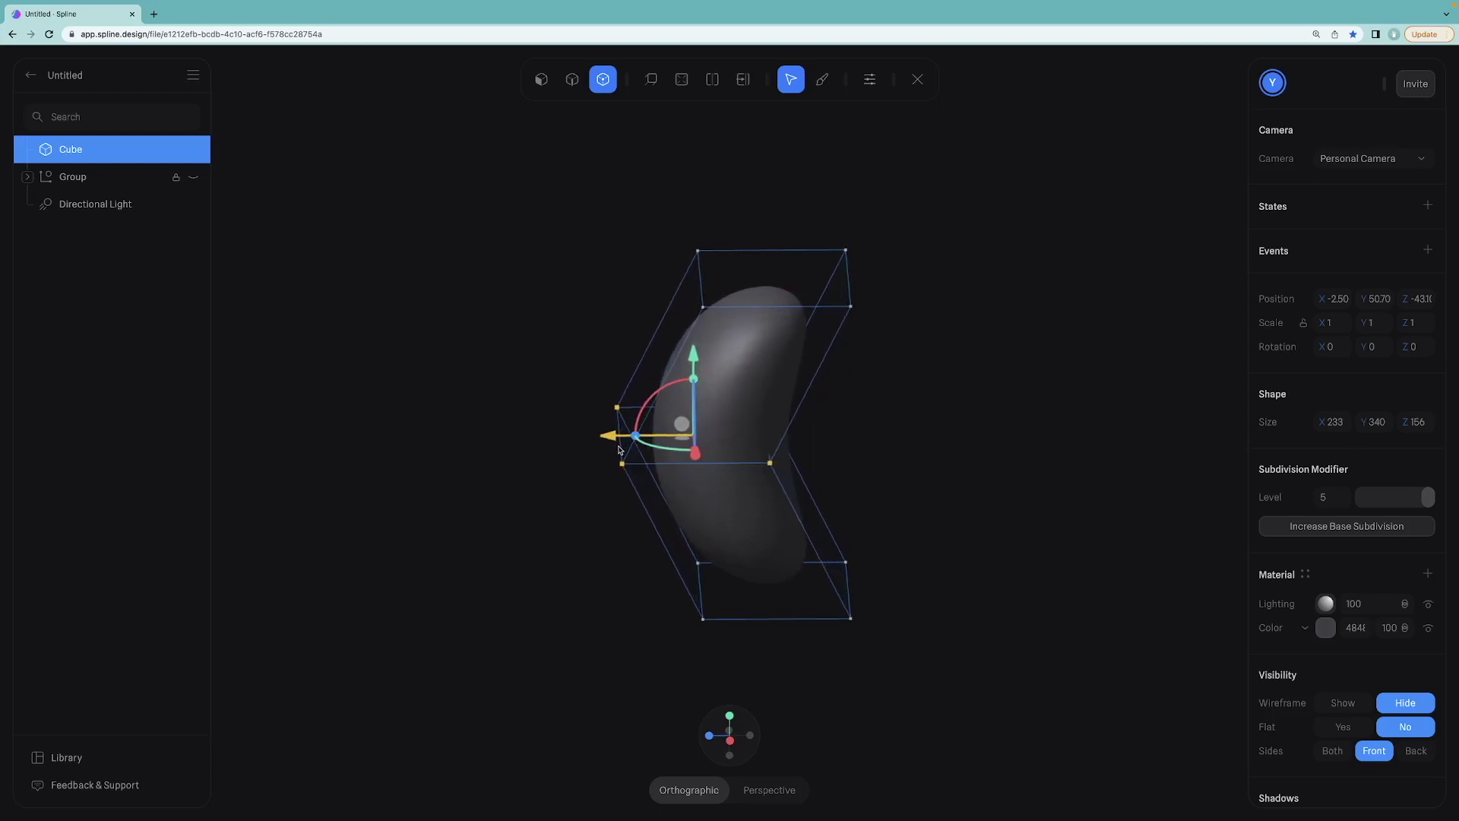
key("Escape")
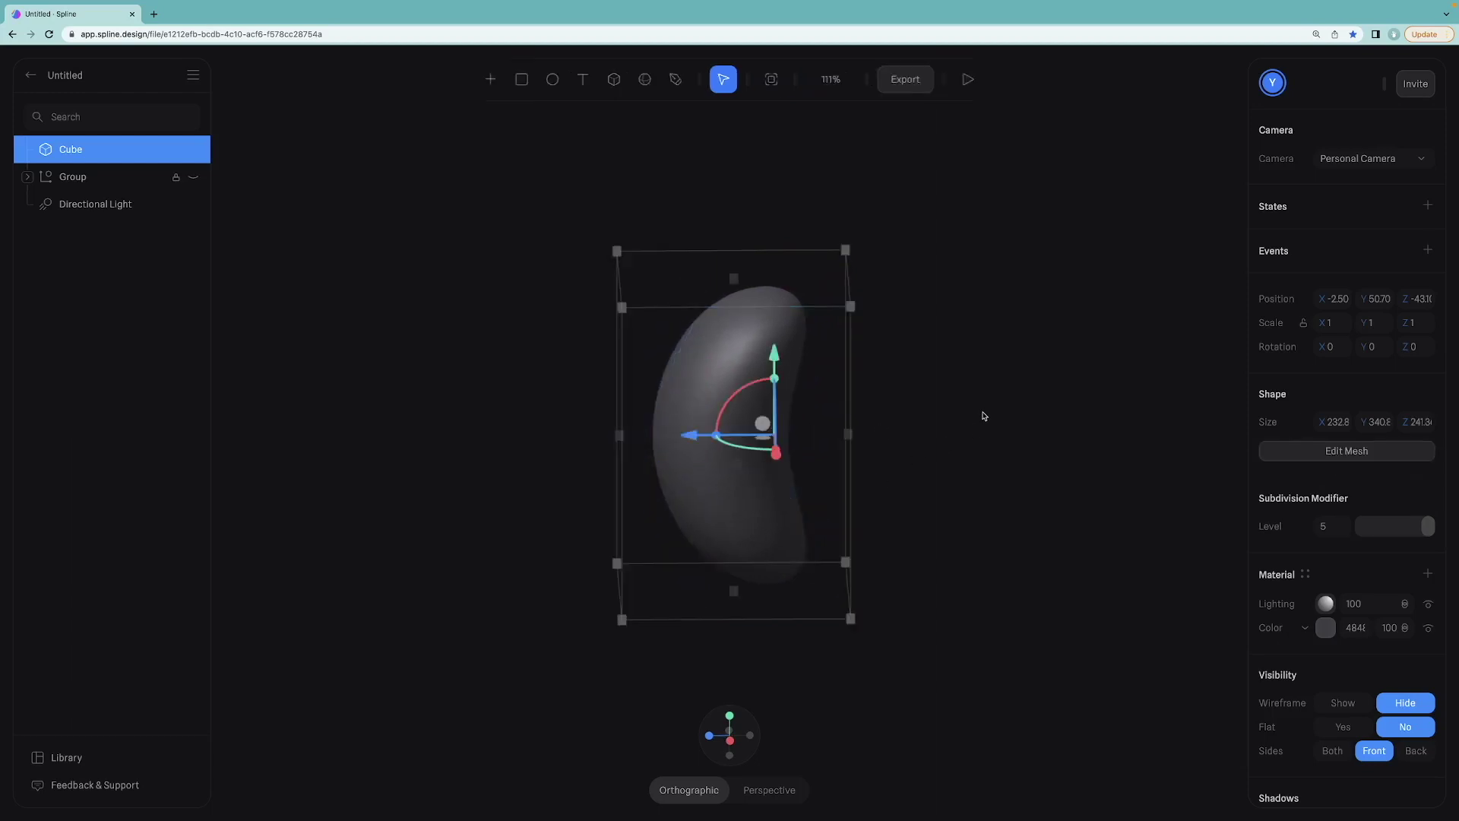
left_click(983, 416)
Slim the bean shape to about 173 by 341 by 145.
left_click(755, 423)
left_click_drag(621, 436, 694, 436)
left_click(1024, 416)
left_click_drag(949, 401, 1102, 402, "alt")
left_click(733, 404)
left_click_drag(801, 404, 736, 400)
left_click_drag(886, 364, 793, 356)
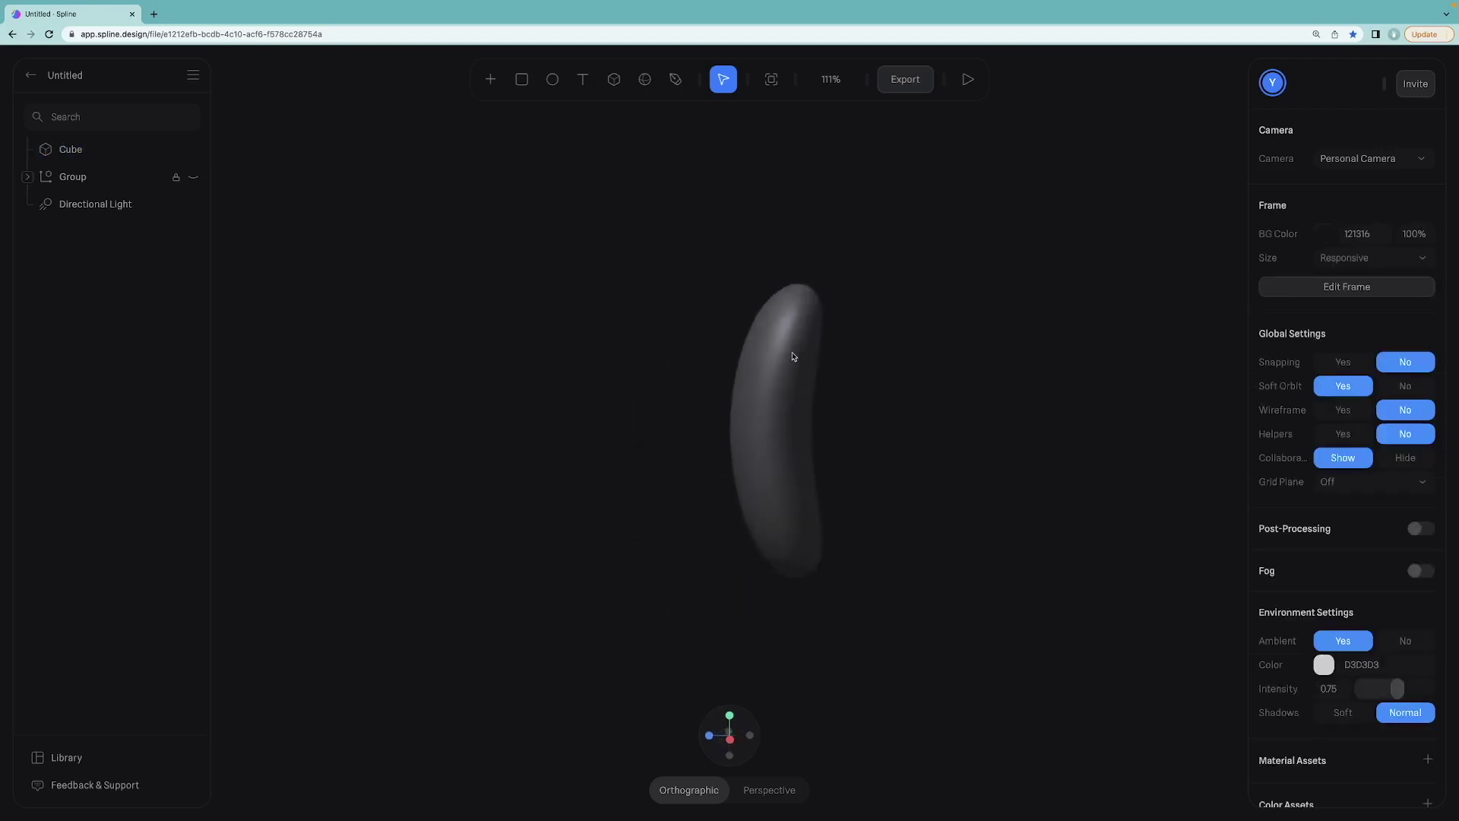
Curve the bean shape further by shifting its middle vertices outward, to a depth of about 169.
double_click(770, 332)
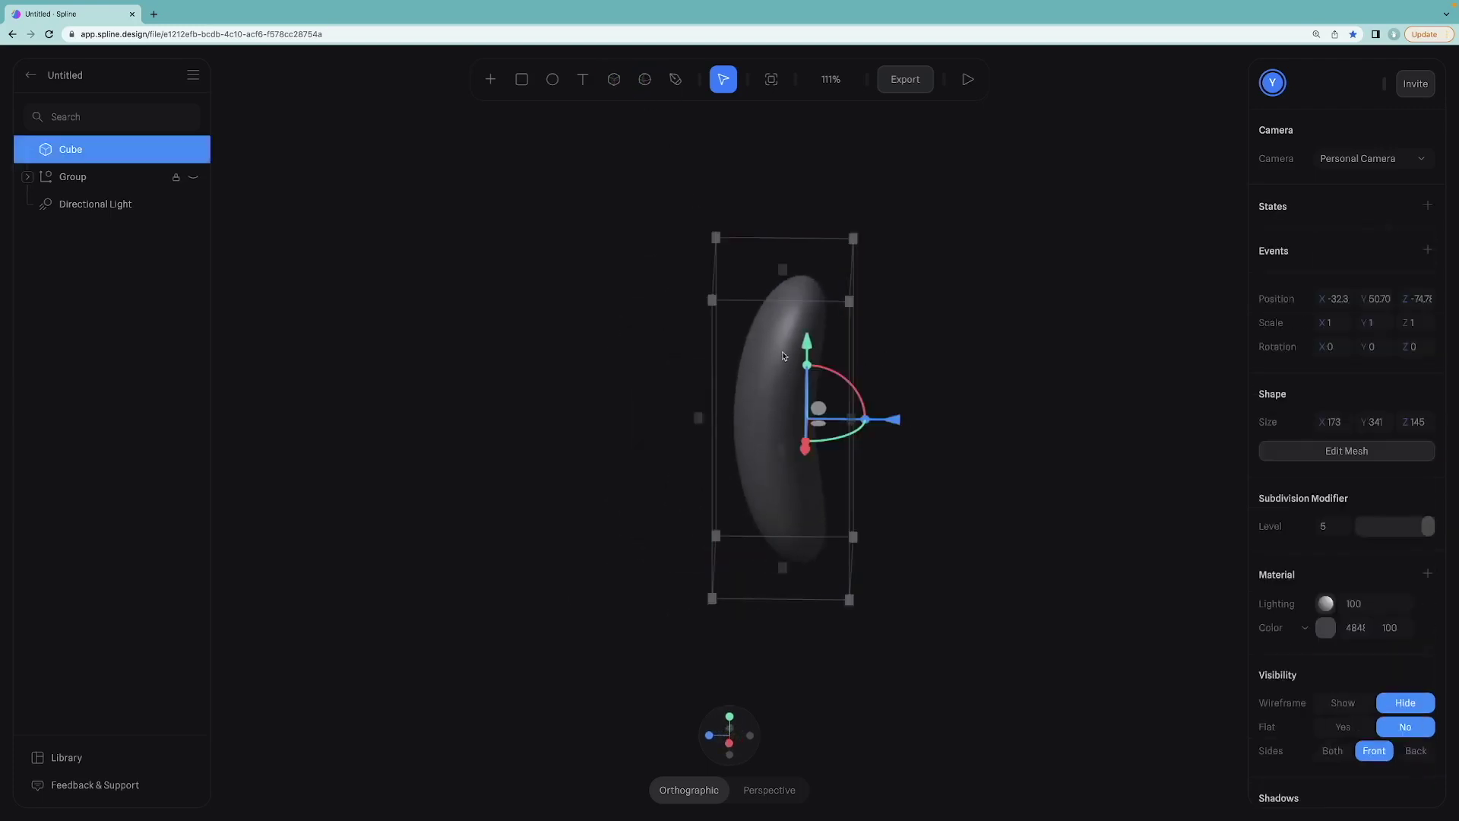
left_click(761, 301)
left_click_drag(887, 380, 662, 470)
left_click_drag(1092, 361, 1099, 368, "alt")
left_click_drag(848, 422, 823, 421)
double_click(926, 394)
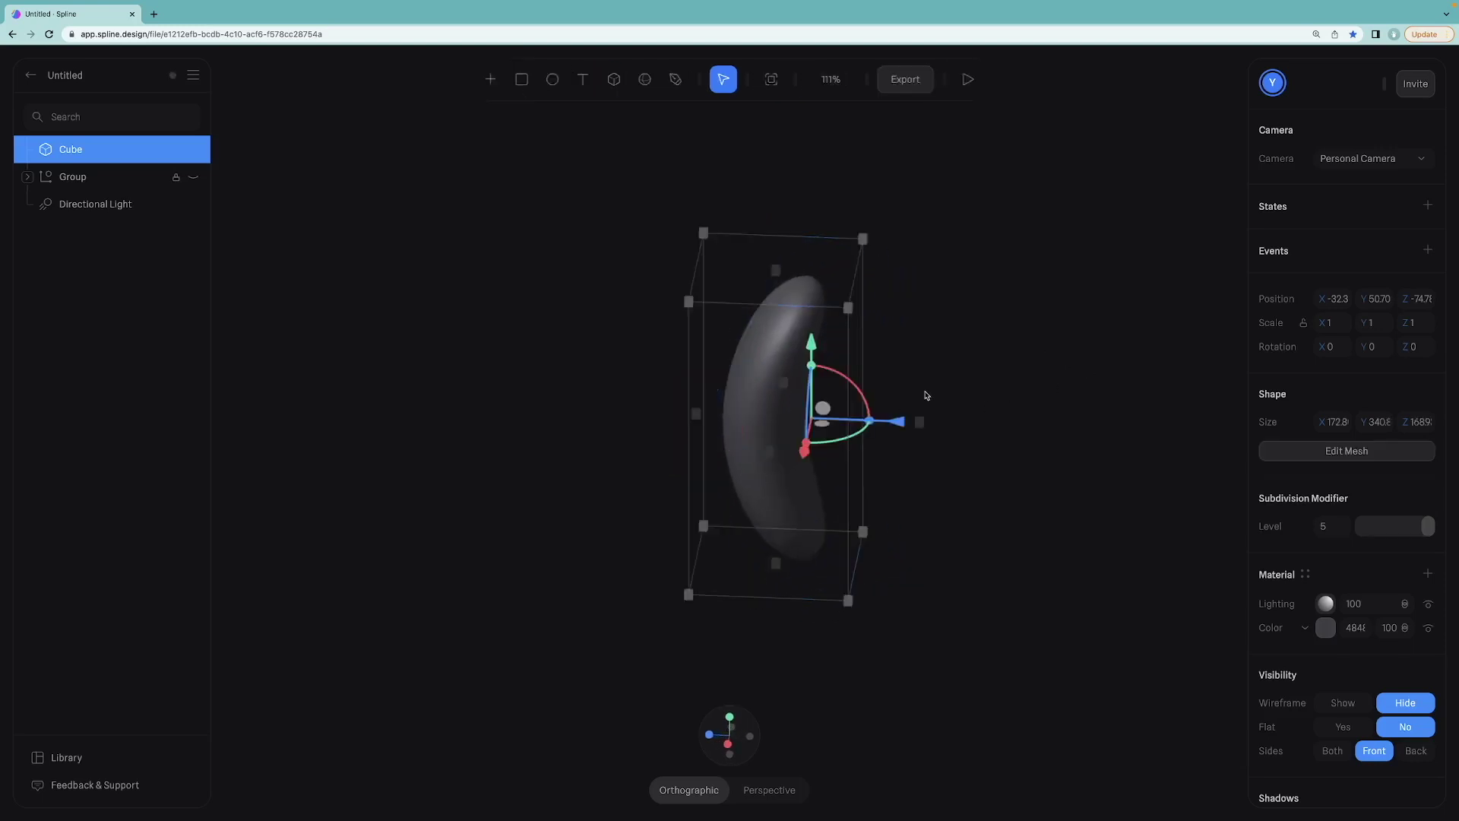
left_click(975, 338)
Rotate the bean shape -90° around Z so it lies horizontally.
left_click_drag(965, 332, 1041, 321, "alt")
left_click(693, 417)
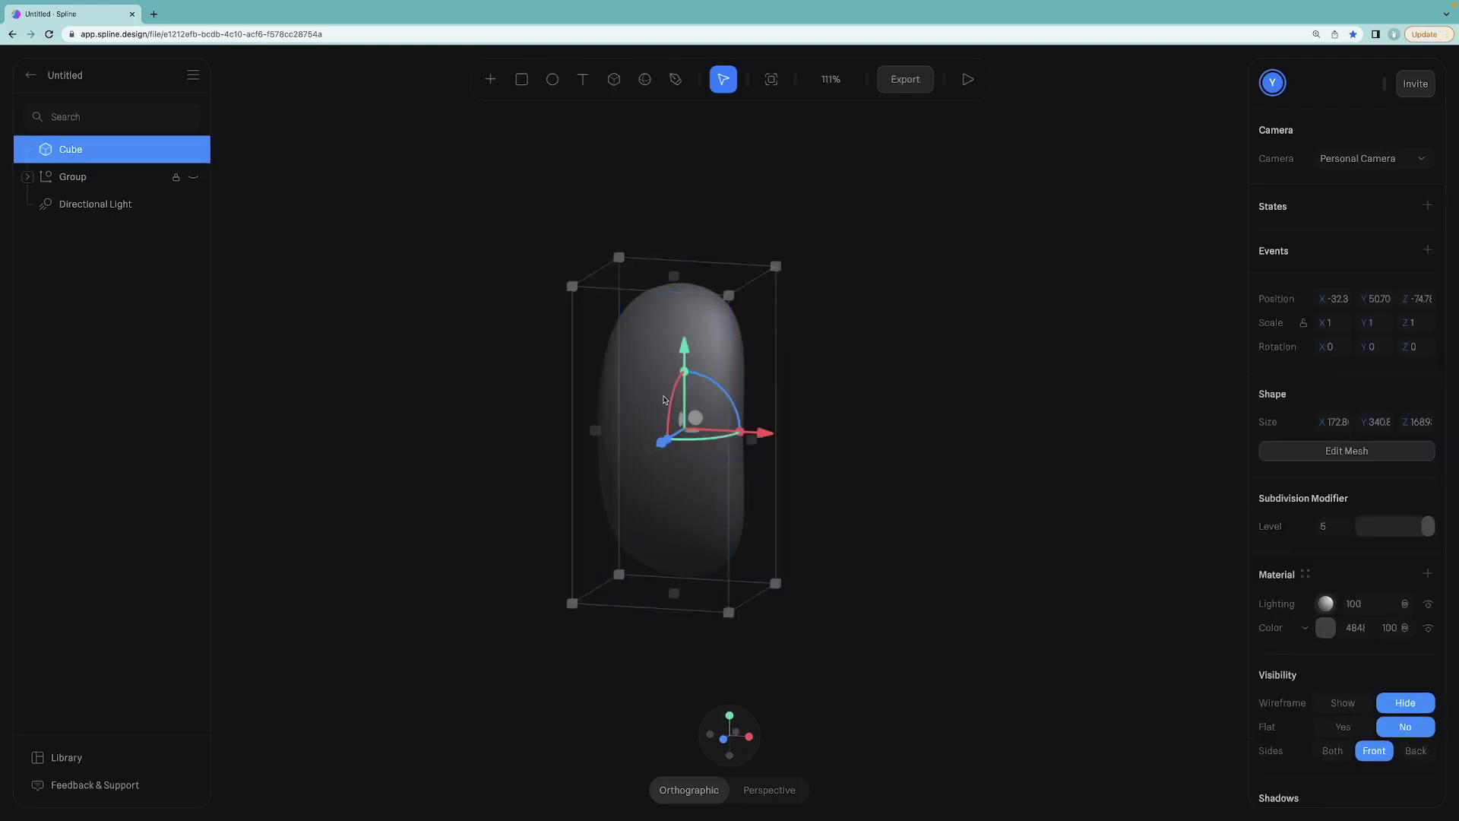
left_click(813, 302)
scroll(813, 302, "down", 4)
left_click(698, 367)
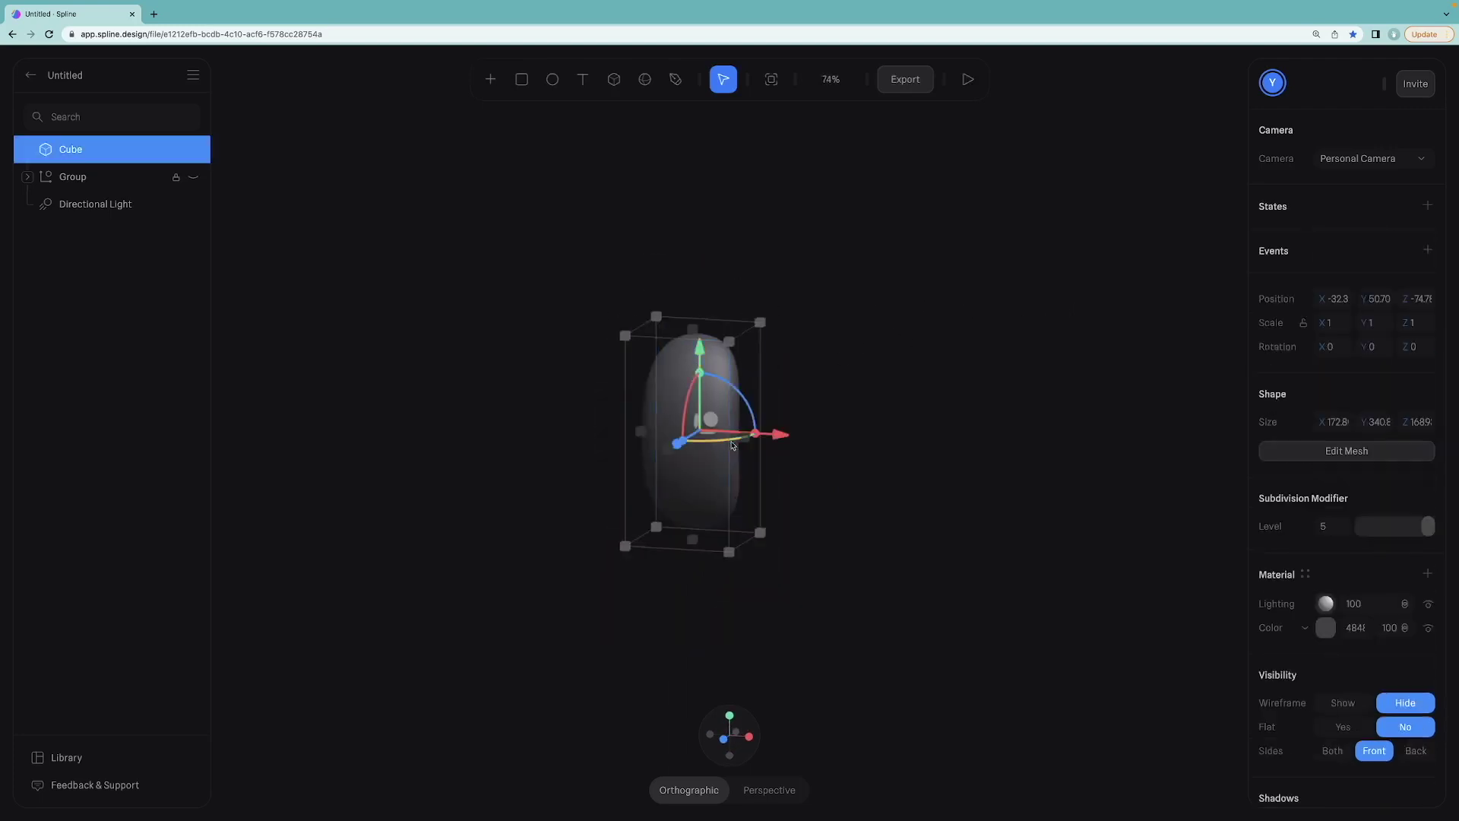
left_click_drag(734, 404, 756, 478)
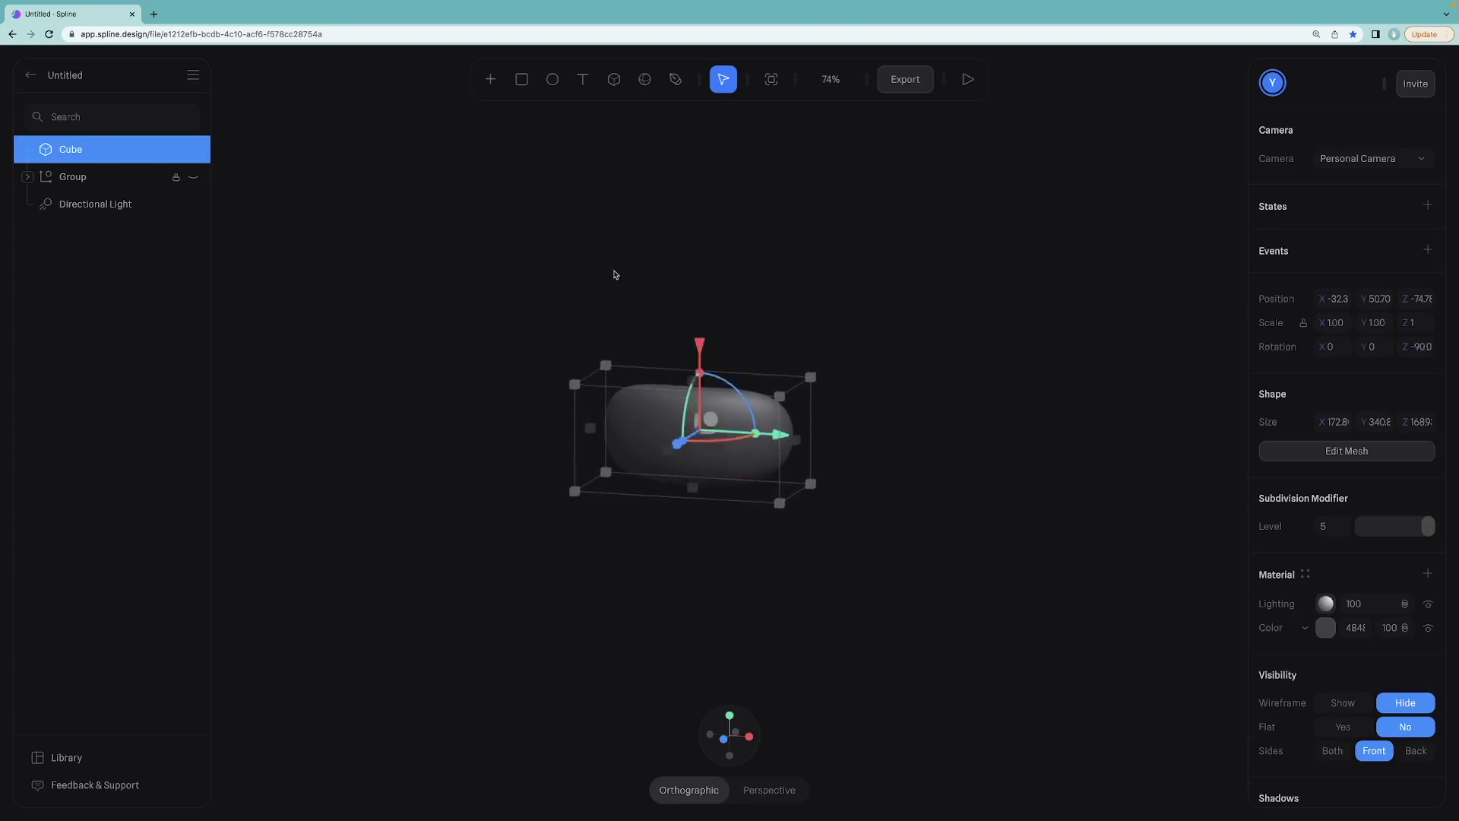
left_click(619, 277)
Show the ghost group again and move the bean-shaped arm forward along Z in front of the ghost.
left_click(193, 176)
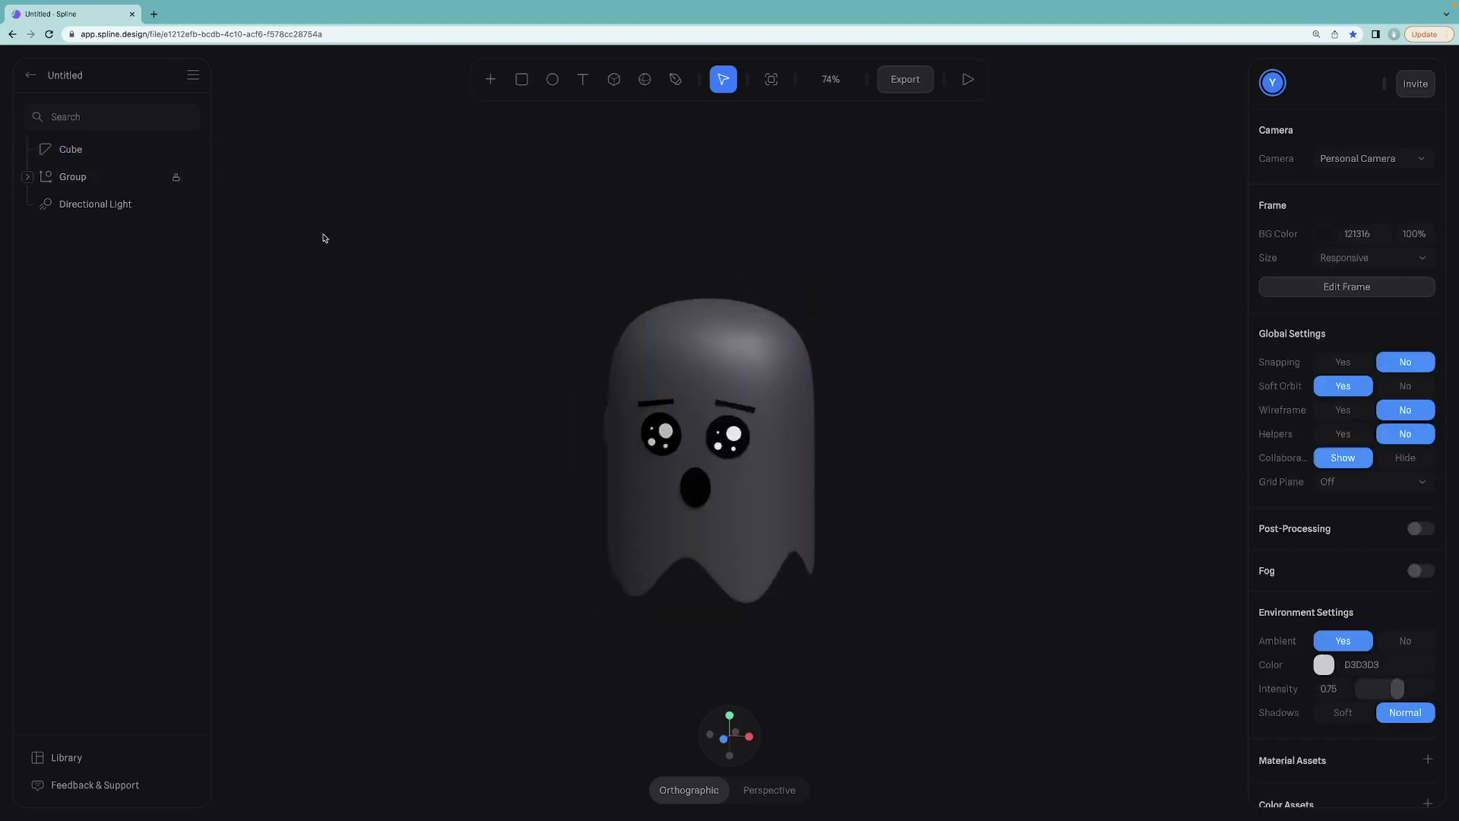
left_click(607, 400)
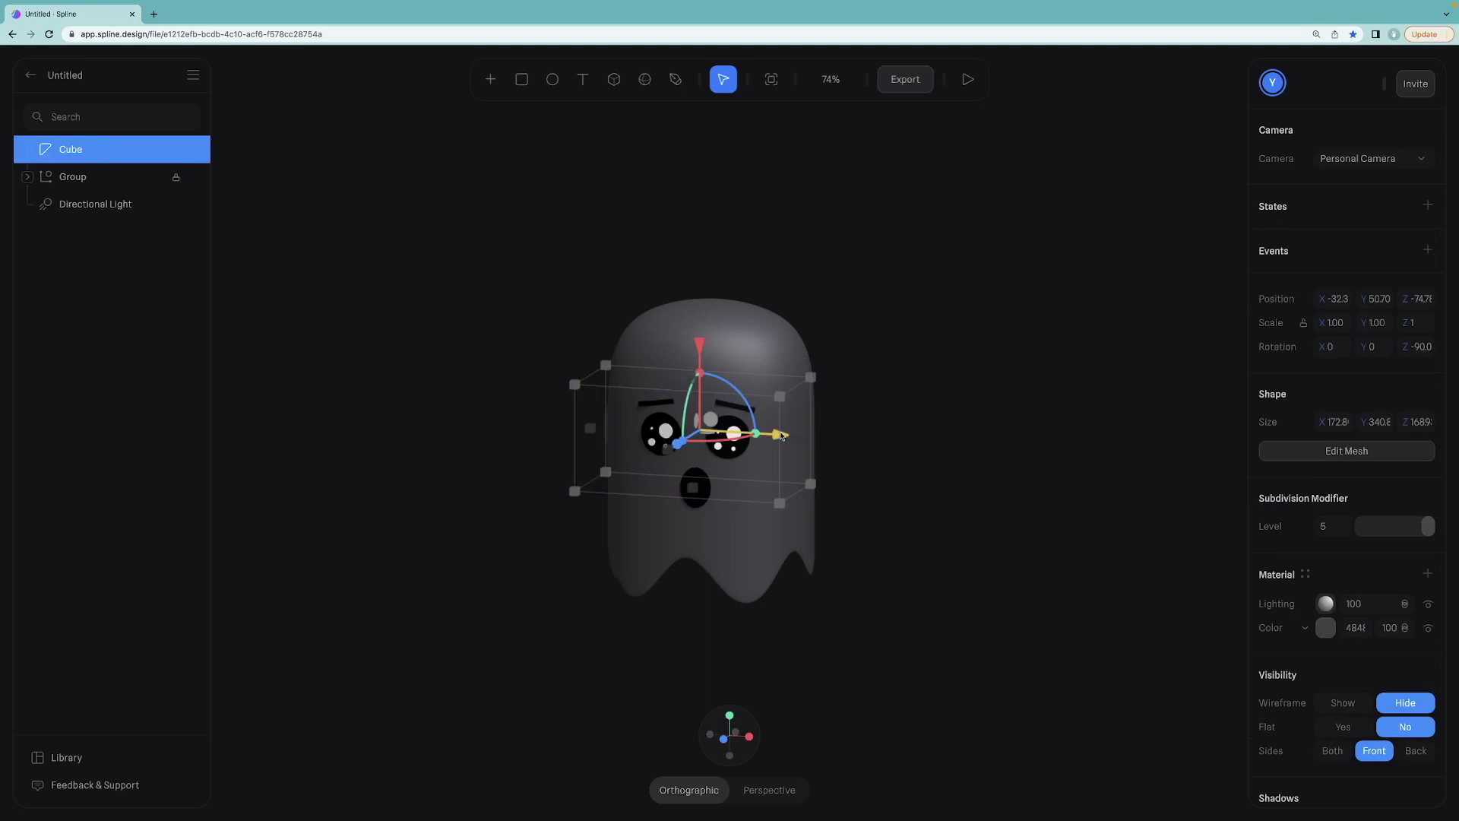
left_click_drag(676, 448, 636, 444)
left_click(539, 295)
left_click_drag(547, 293, 570, 294, "alt")
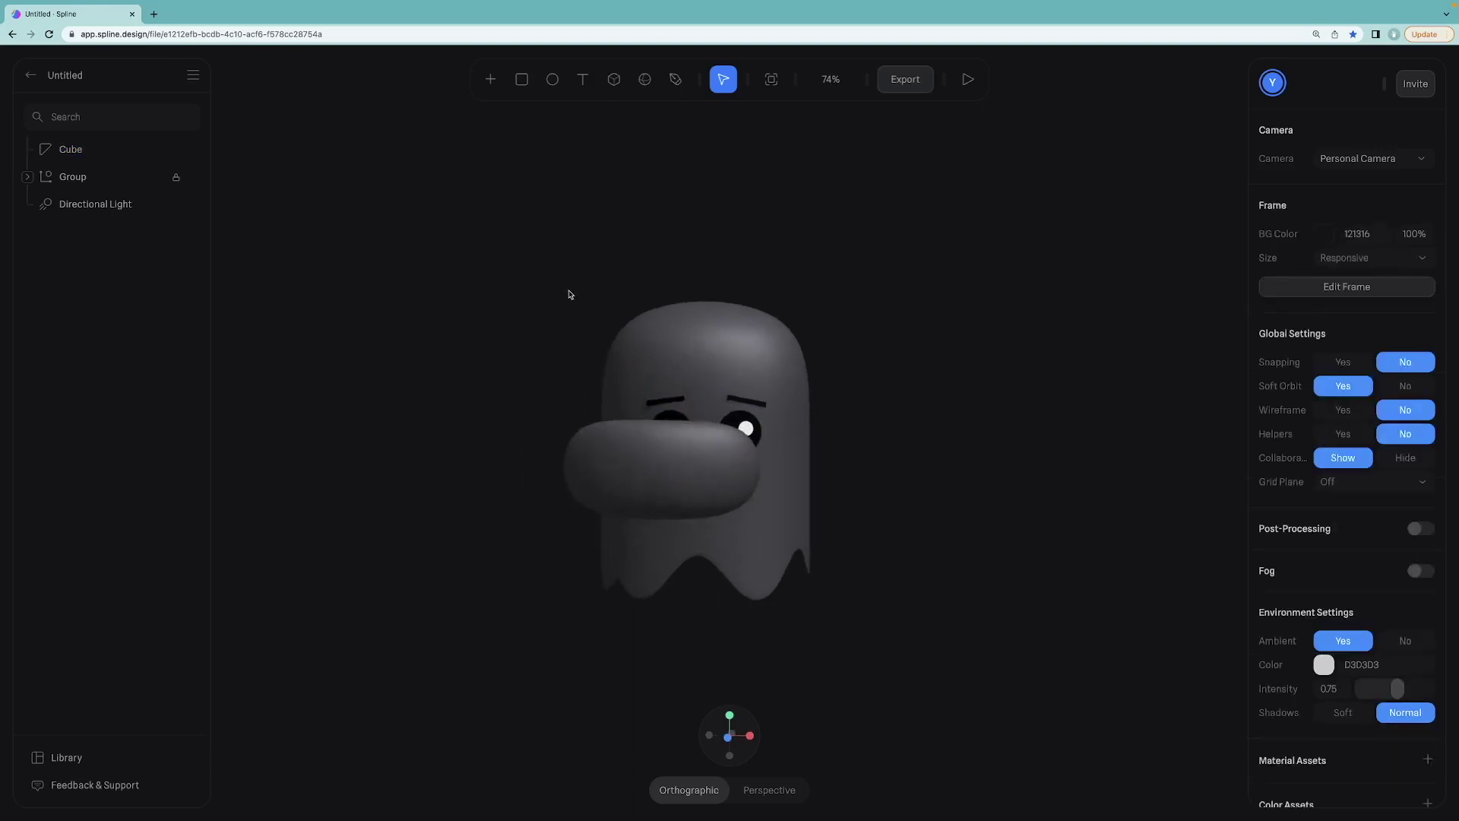
Scale the arm down to about 104 by 206 by 102 and set it against the ghost's front, turned about 13° around Y.
left_click(683, 450)
left_click_drag(766, 416, 726, 449)
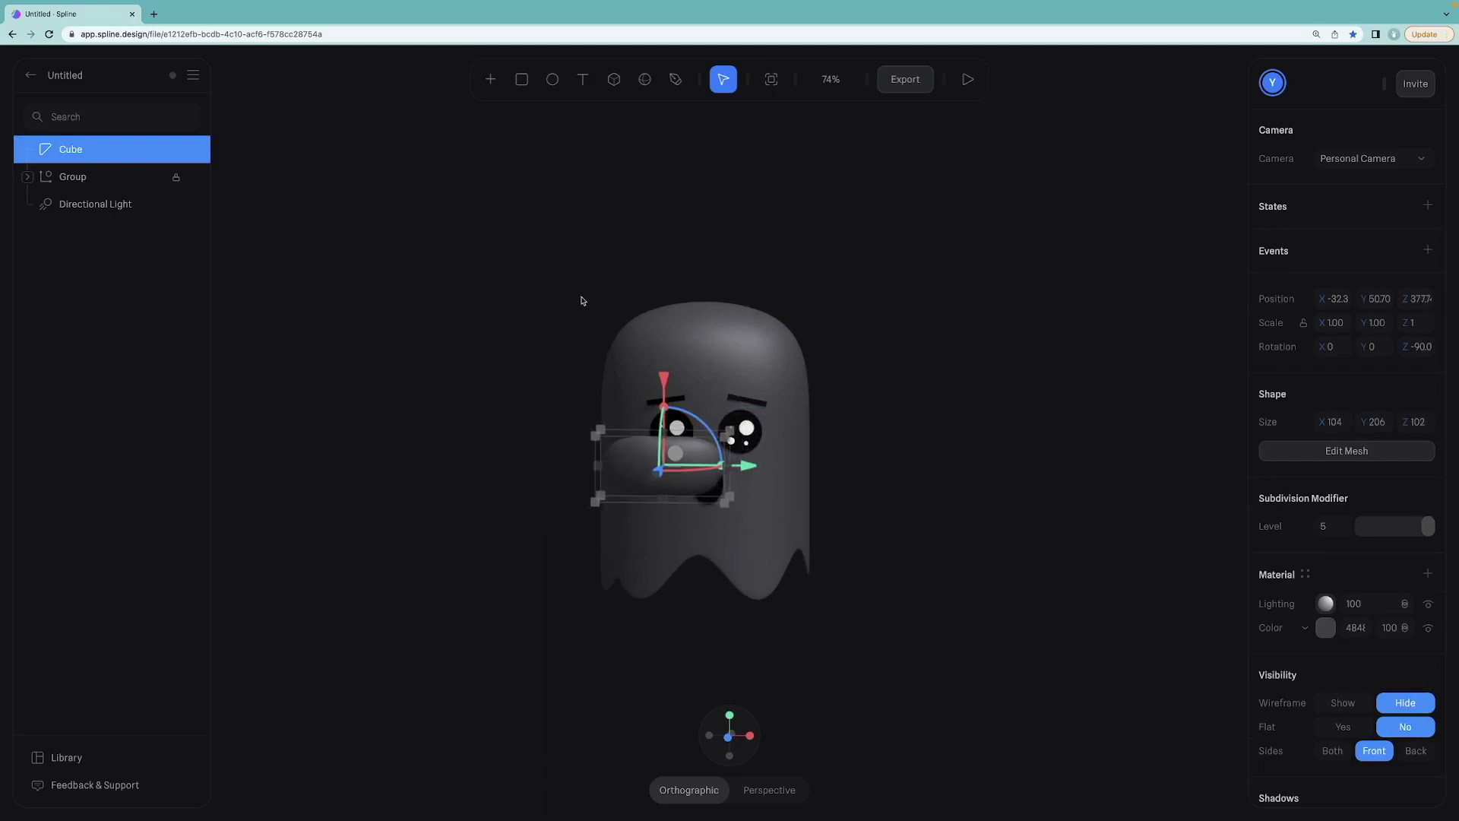
left_click_drag(582, 299, 598, 357)
scroll(608, 586, "down", 3)
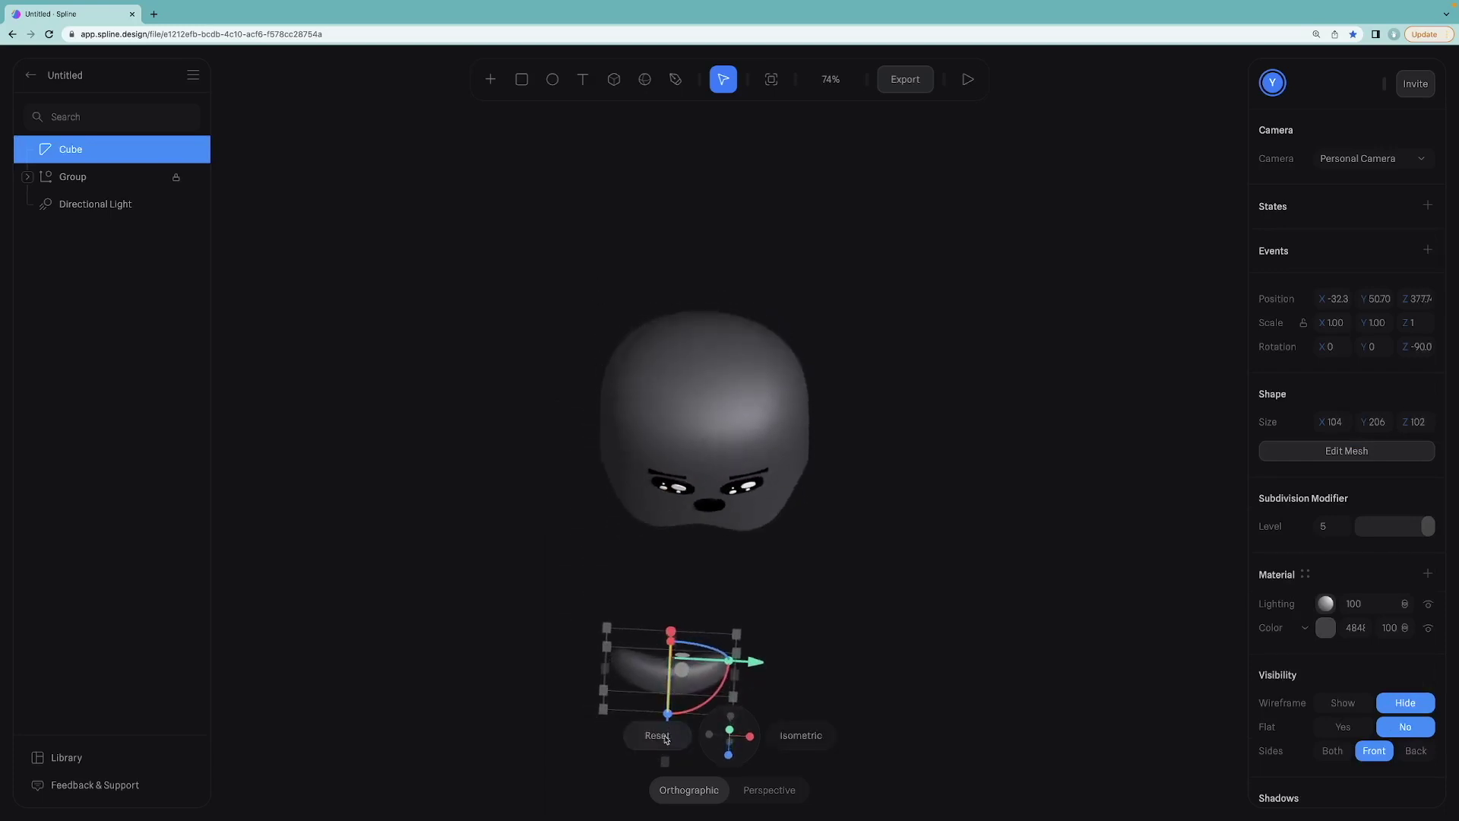
left_click_drag(678, 697, 699, 561)
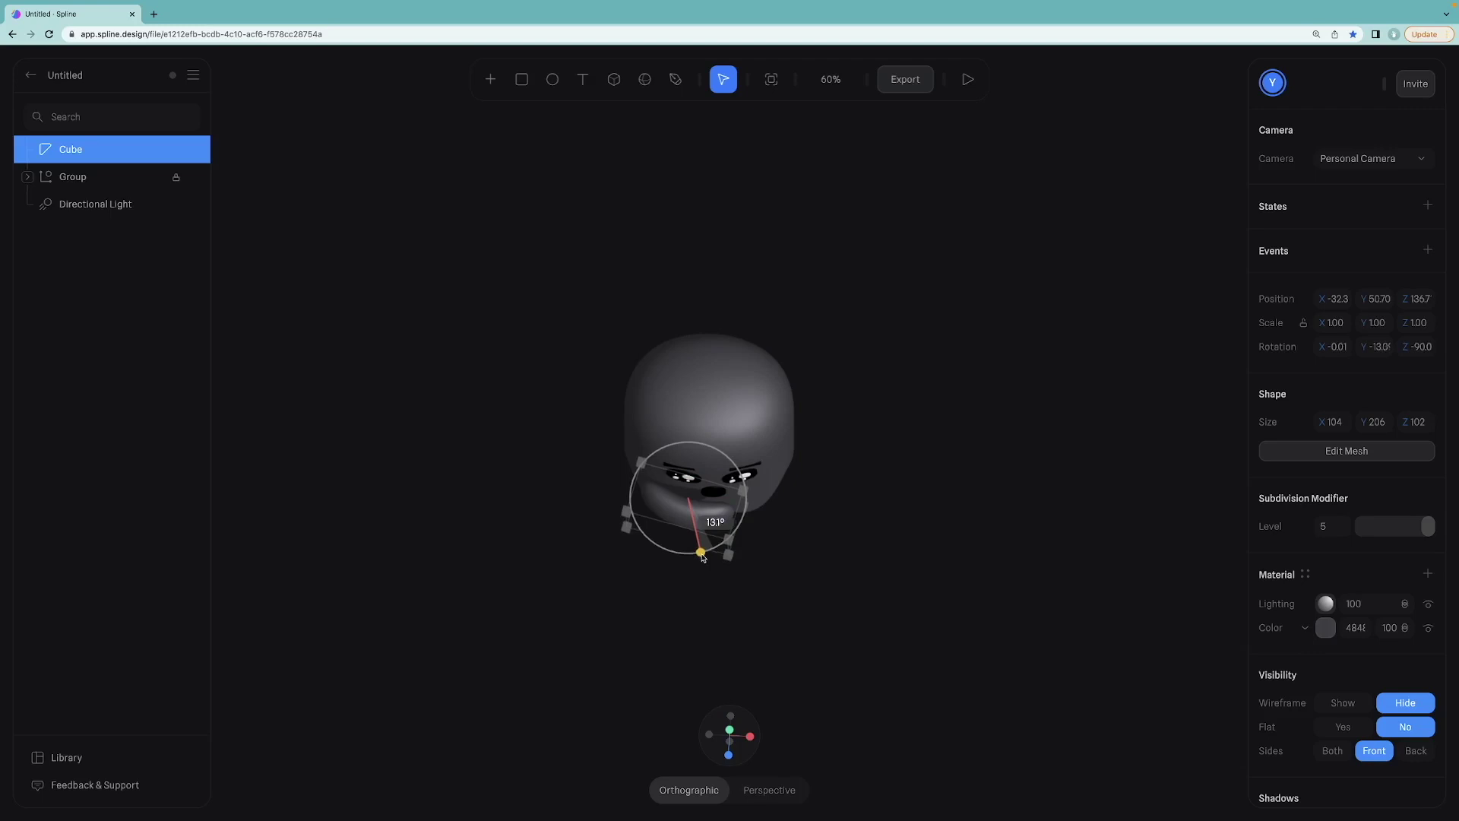
left_click_drag(703, 557, 652, 487)
Thin the arm to about 87 by 206 by 98 and tilt it against the ghost's body, below and left of the mouth.
scroll(715, 468, "up", 4)
left_click_drag(671, 626, 671, 610)
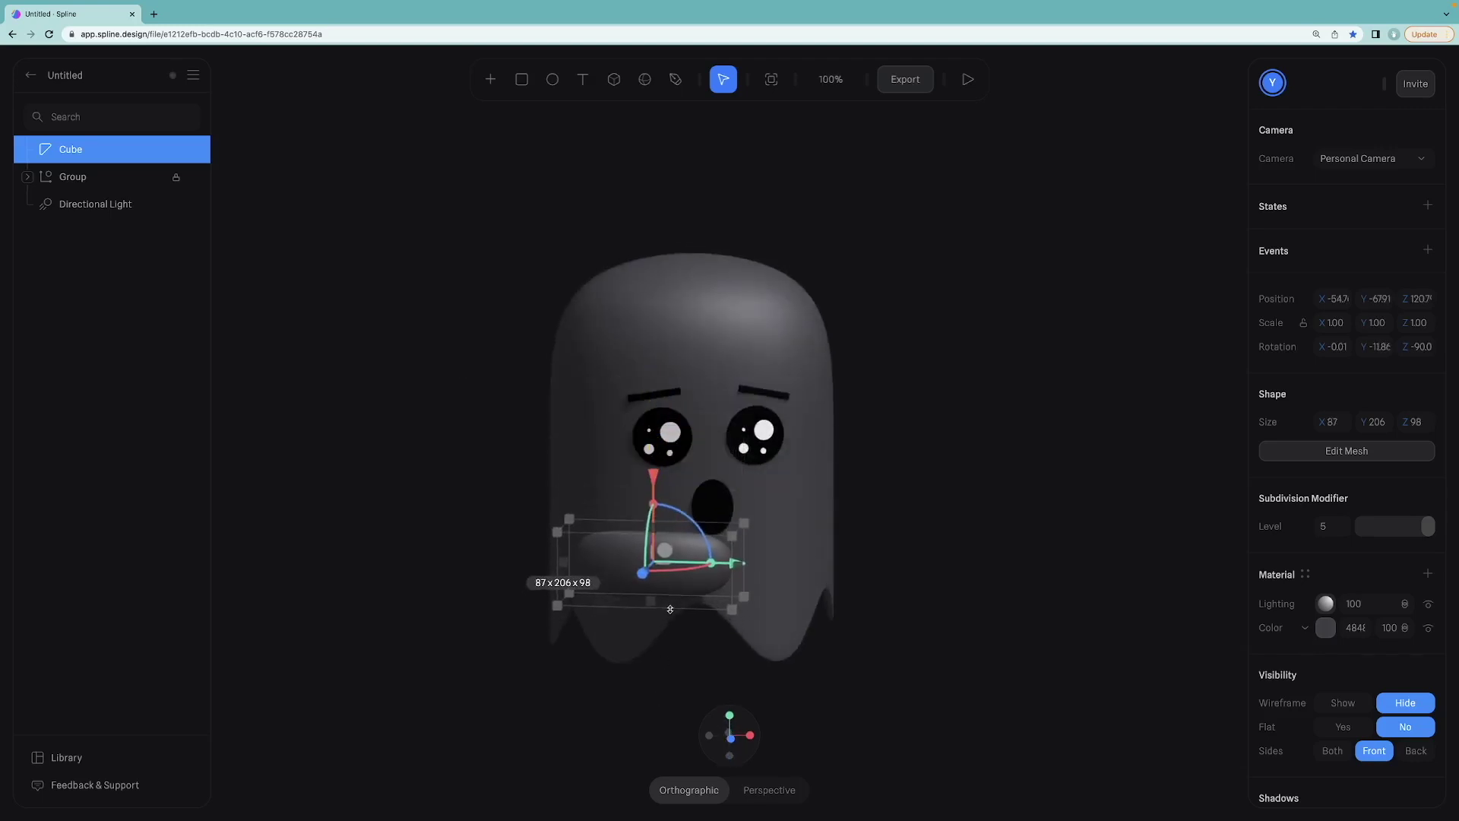
left_click_drag(694, 522, 708, 556)
left_click_drag(638, 319, 641, 404, "alt")
left_click_drag(667, 455, 681, 357)
left_click(937, 385)
Duplicate the arm, move the copy to the opposite side of the ghost and rotate it to wrap around the body.
left_click_drag(938, 384, 855, 361, "alt")
left_click(647, 521)
key("super+d")
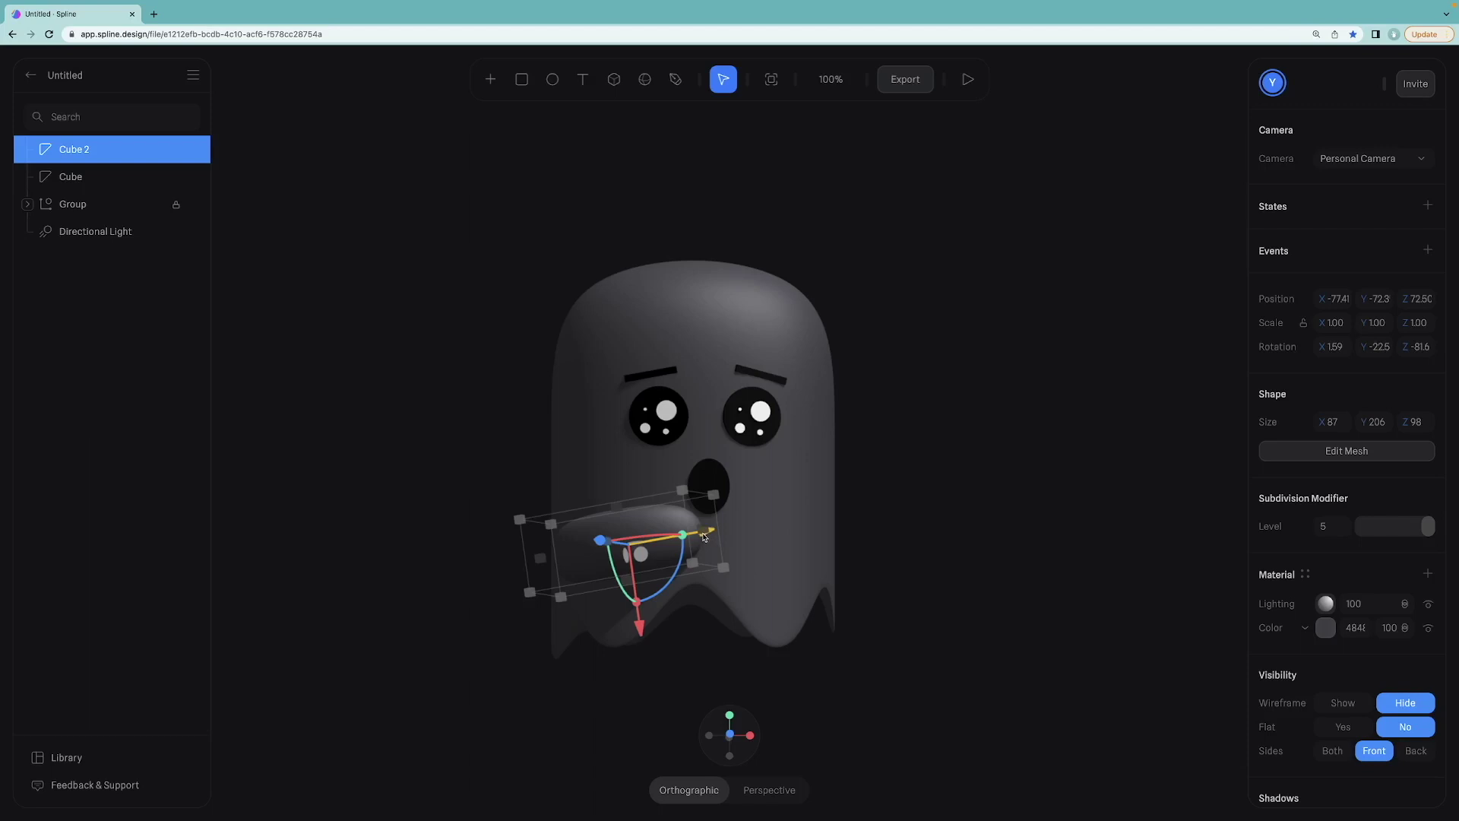
left_click_drag(703, 536, 807, 558)
left_click_drag(809, 487, 811, 608, "alt")
left_click_drag(809, 576, 807, 494)
left_click(846, 595)
Add a material layer to the ghost body and set its type to Normal.
scroll(847, 596, "down", 1)
left_click_drag(846, 596, 816, 626, "alt")
scroll(816, 627, "up", 8)
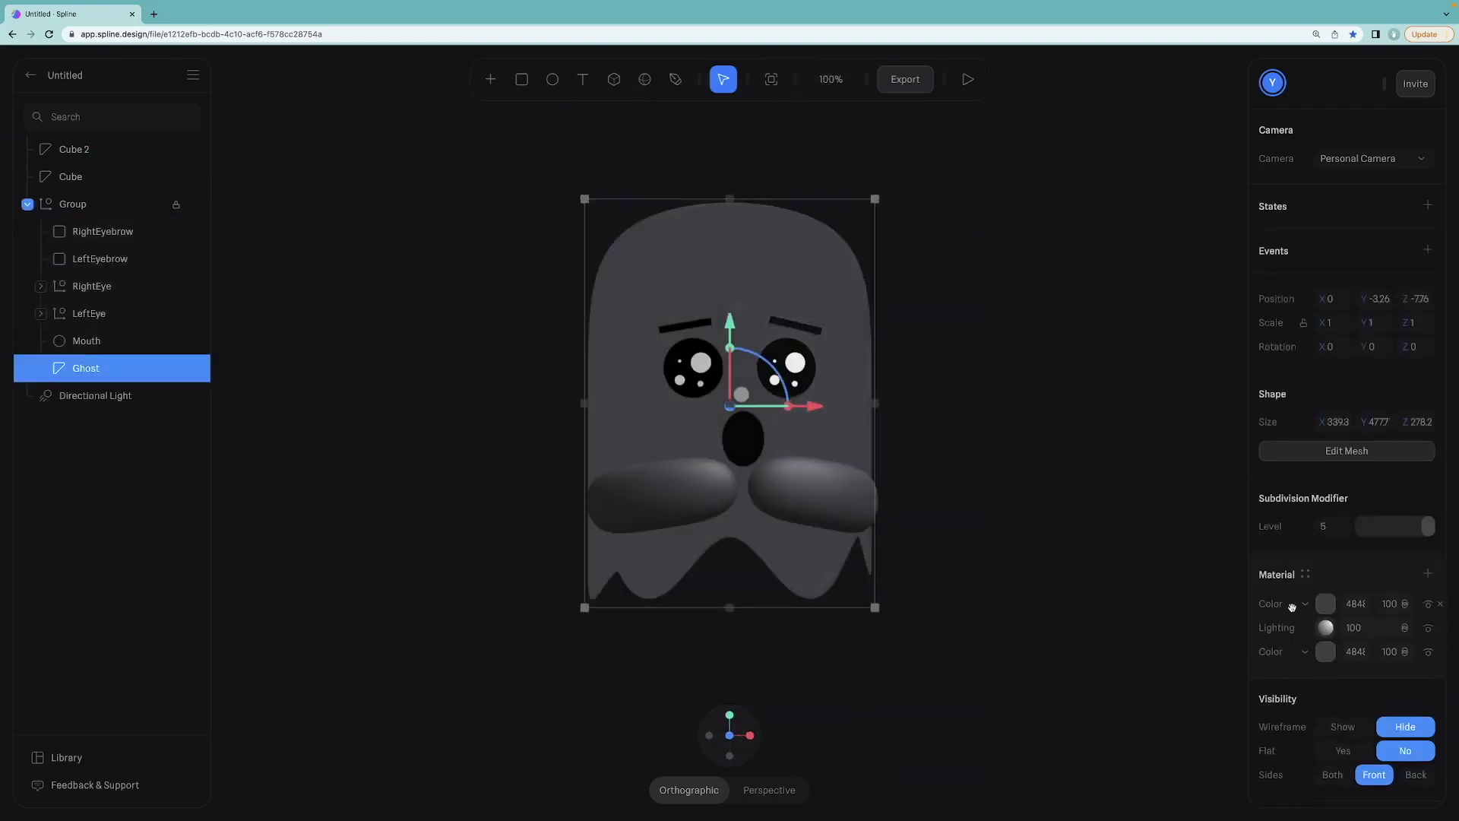
left_click(1307, 608)
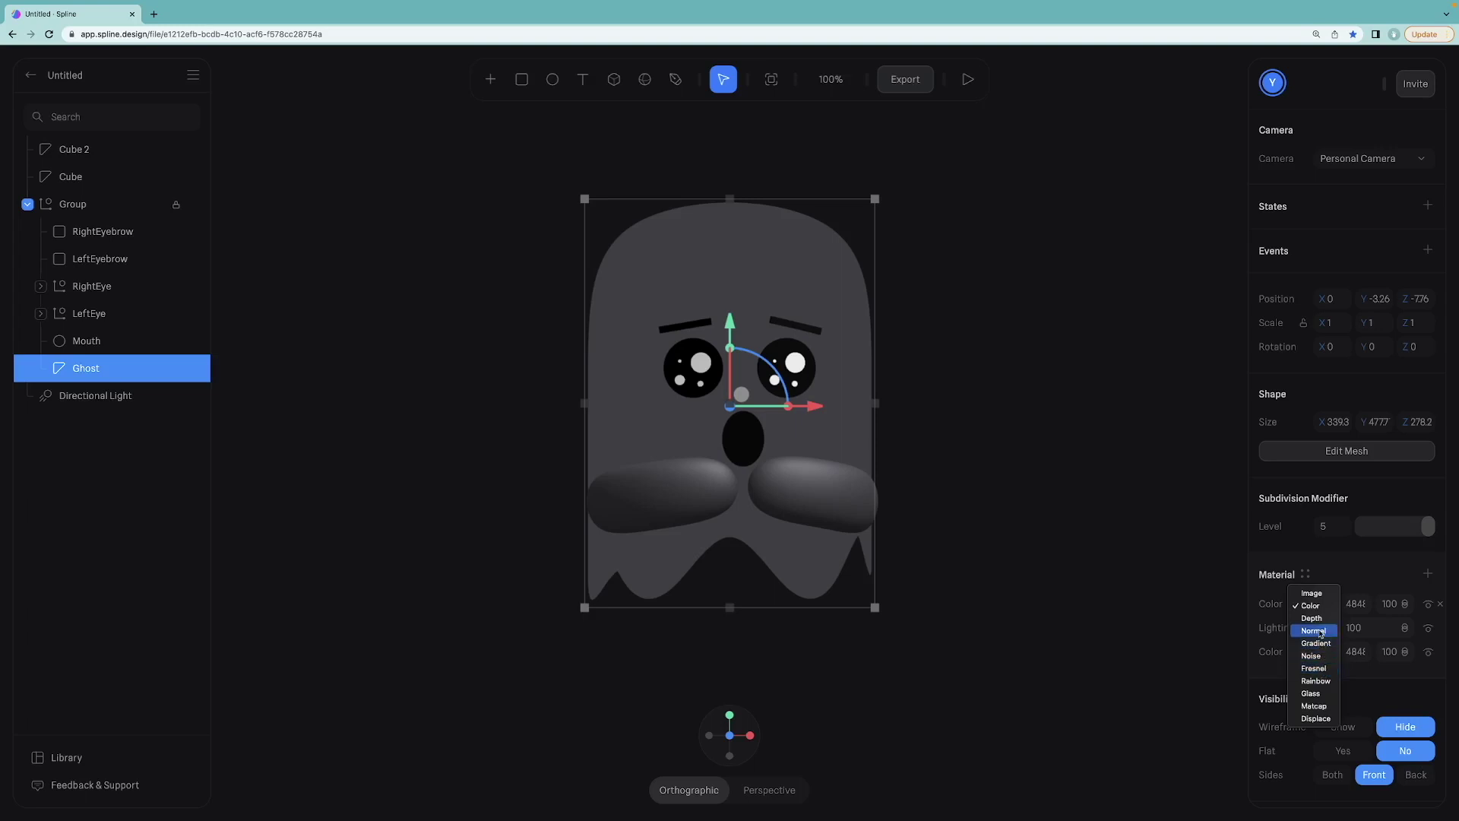
left_click(1320, 631)
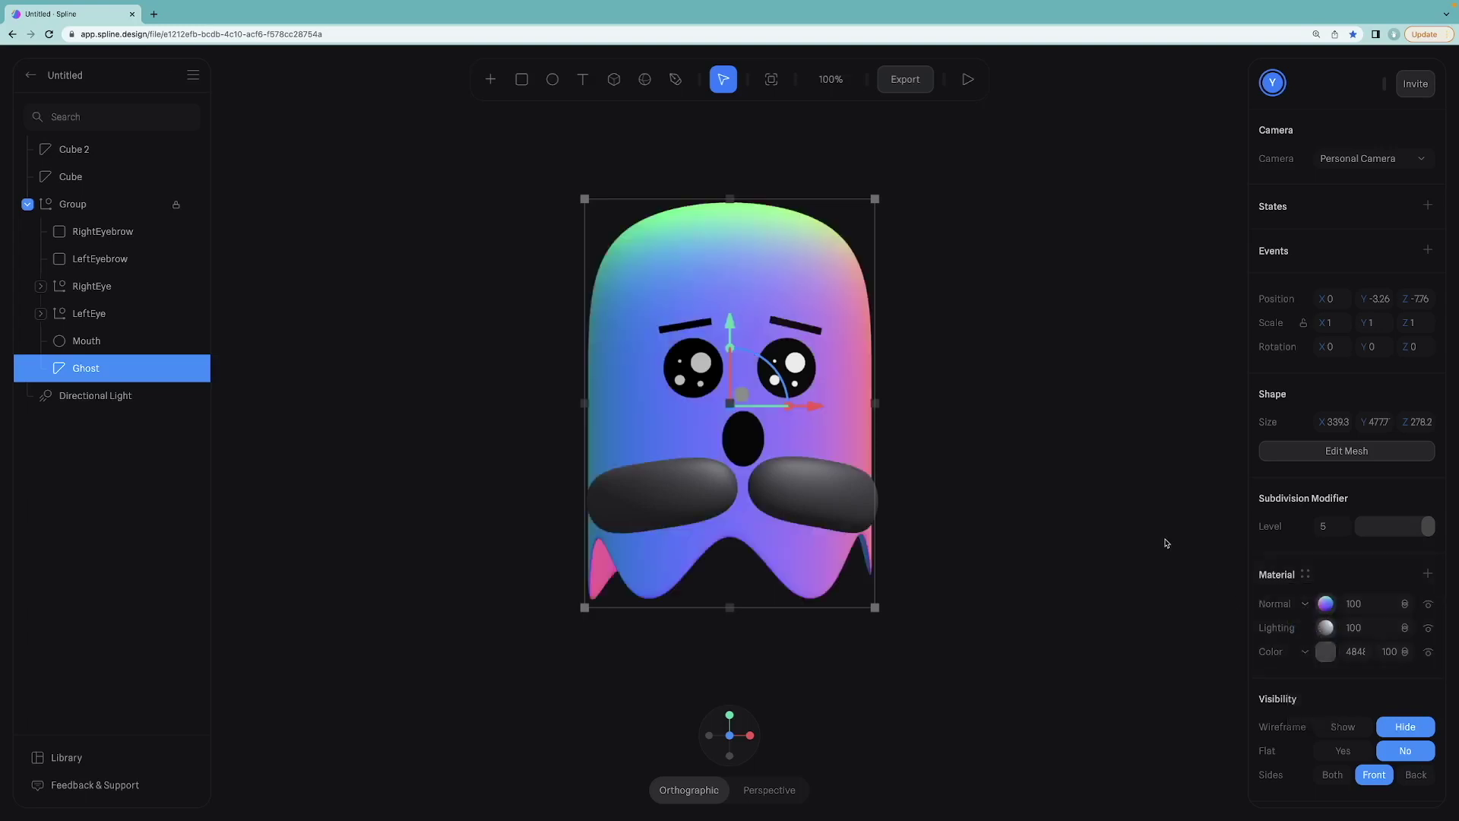
left_click(1136, 477)
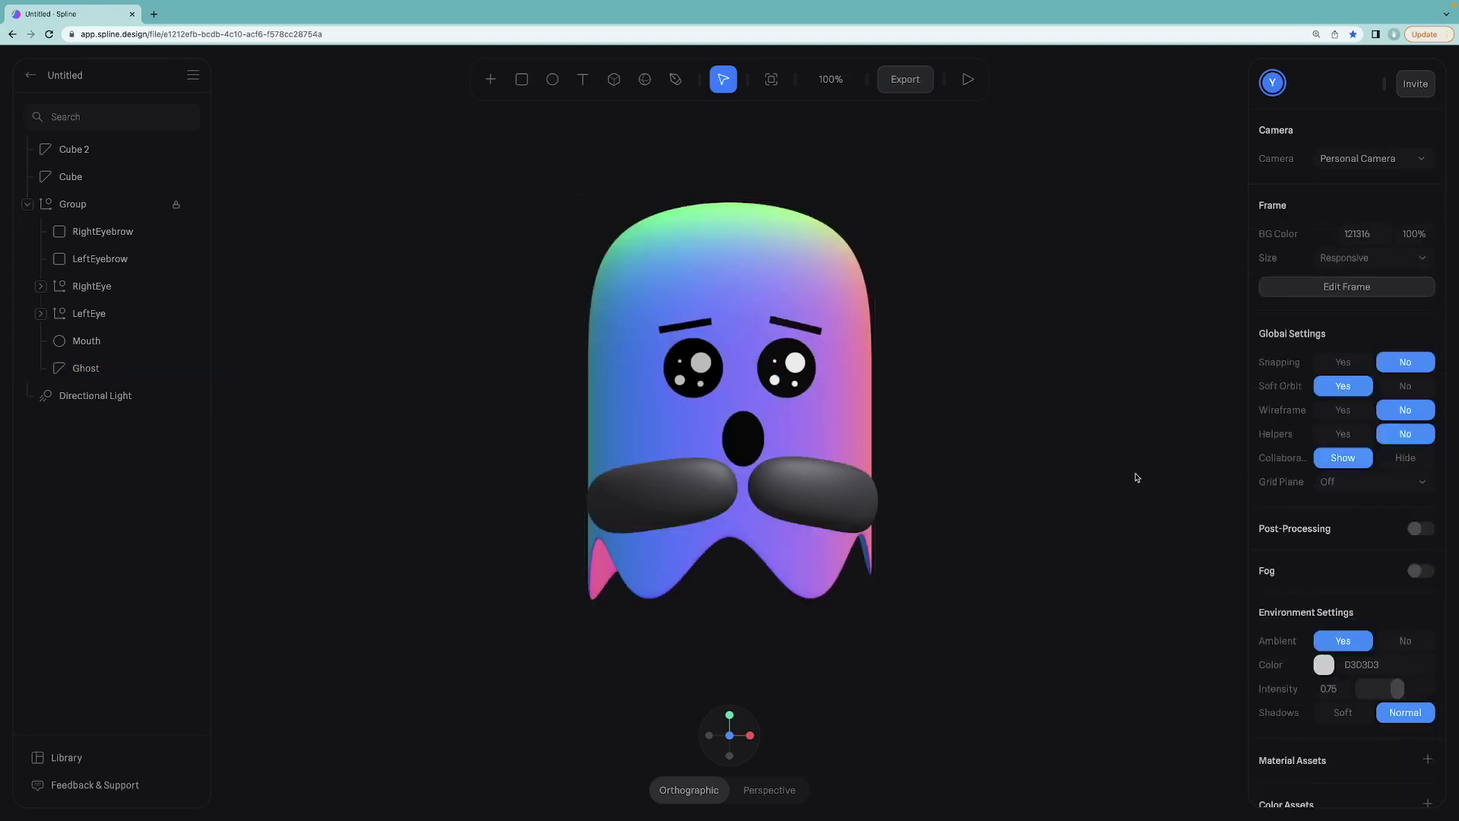
Add a material layer to the left arm and set its type to Normal.
mouse_move(1099, 453)
left_mouse_down()
mouse_move(1142, 410)
mouse_move(1003, 504)
mouse_move(1133, 463)
mouse_move(1117, 459)
left_mouse_up()
left_click(677, 509)
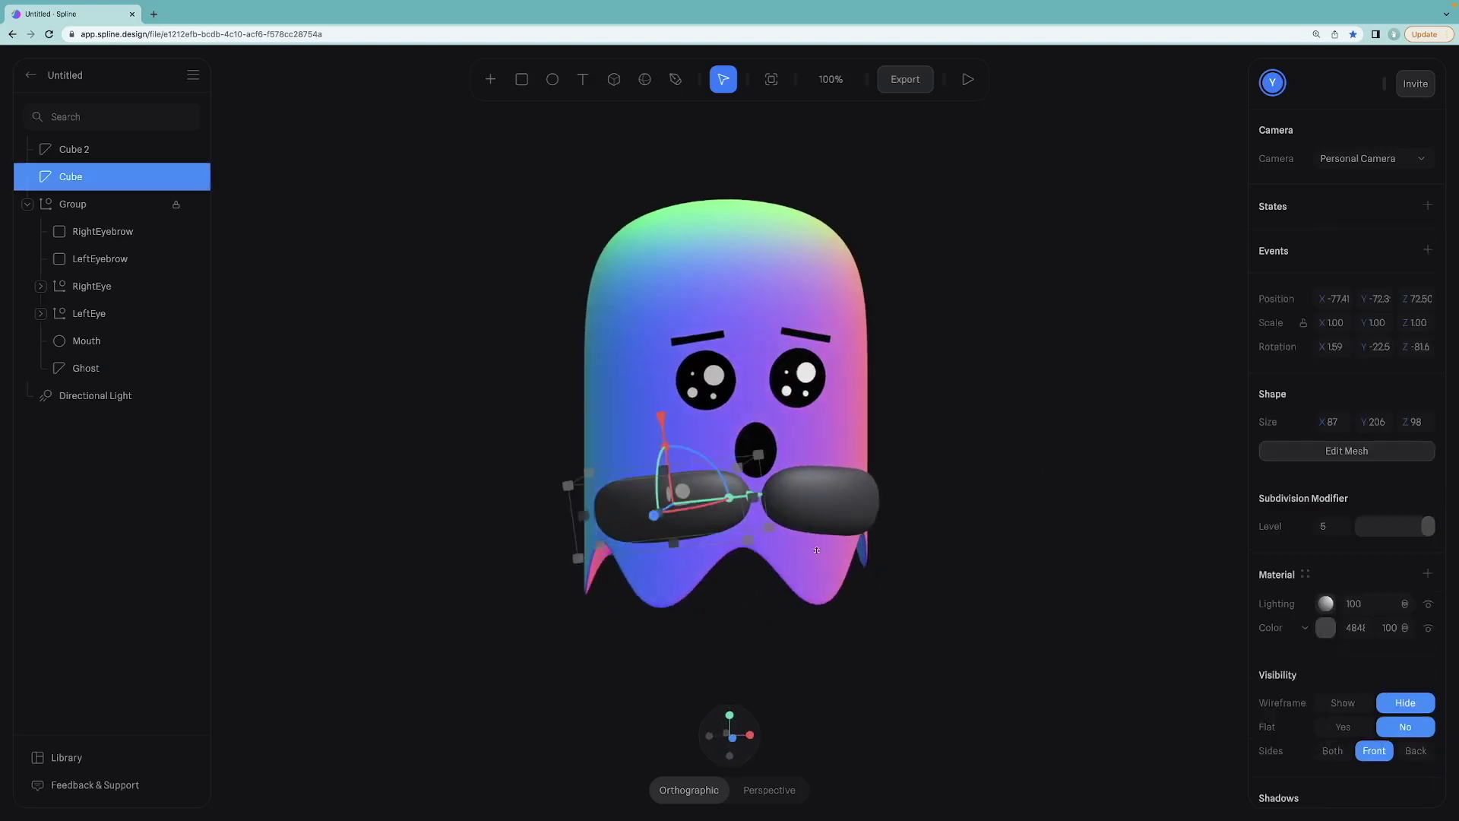
left_click(1427, 574)
left_click(1305, 604)
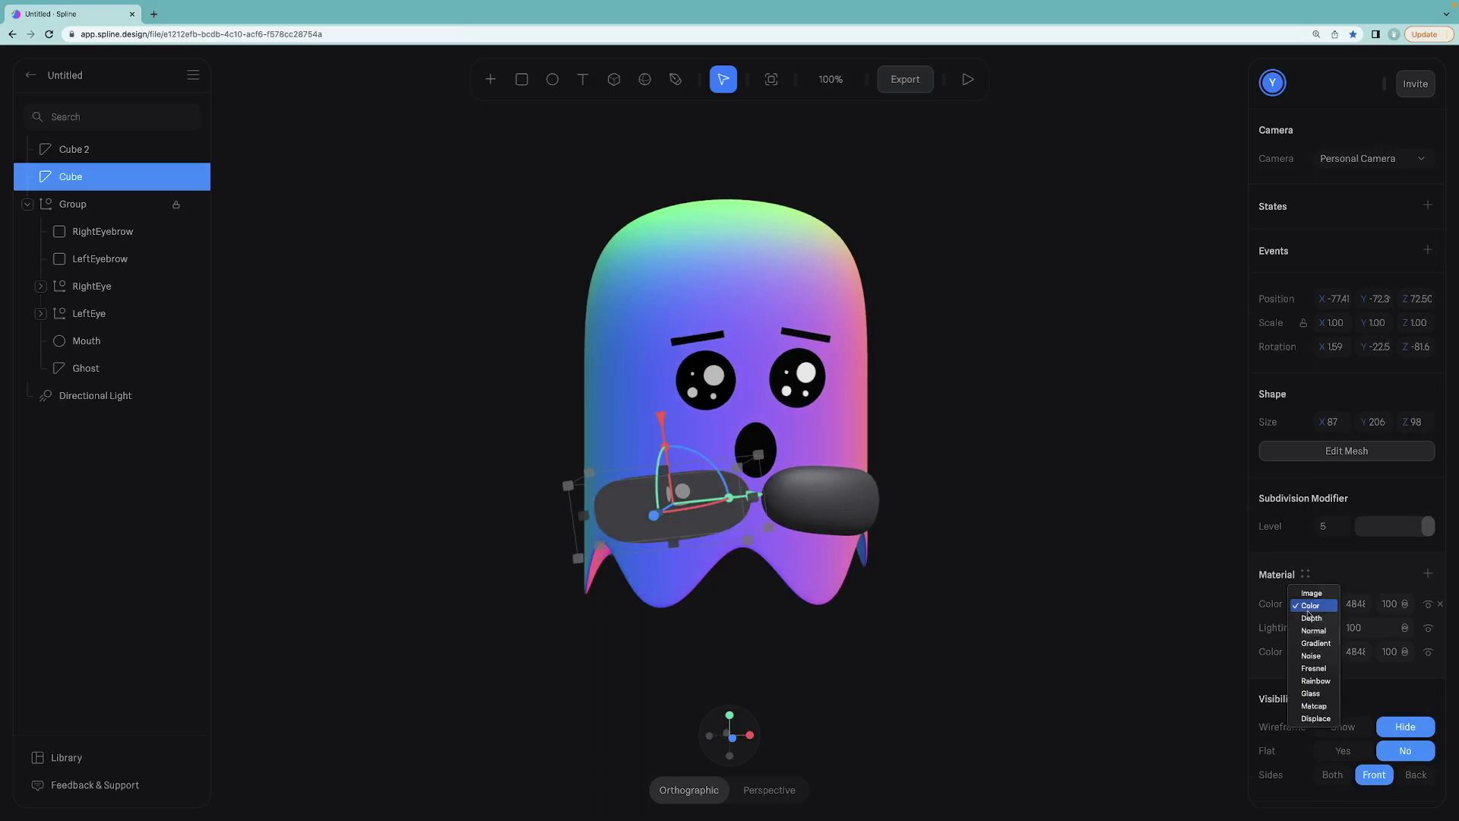
left_click(1318, 630)
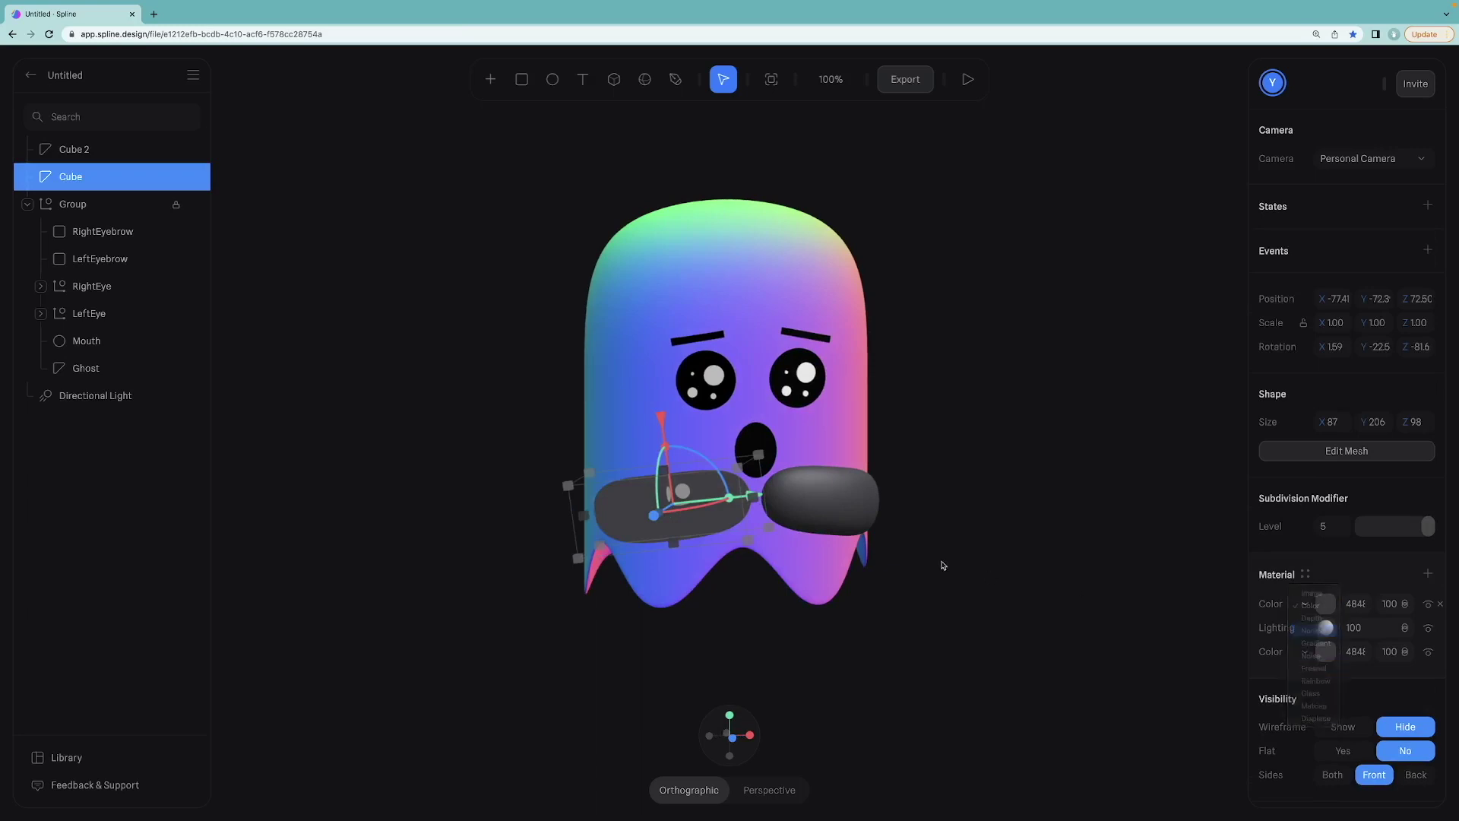
left_click(836, 505)
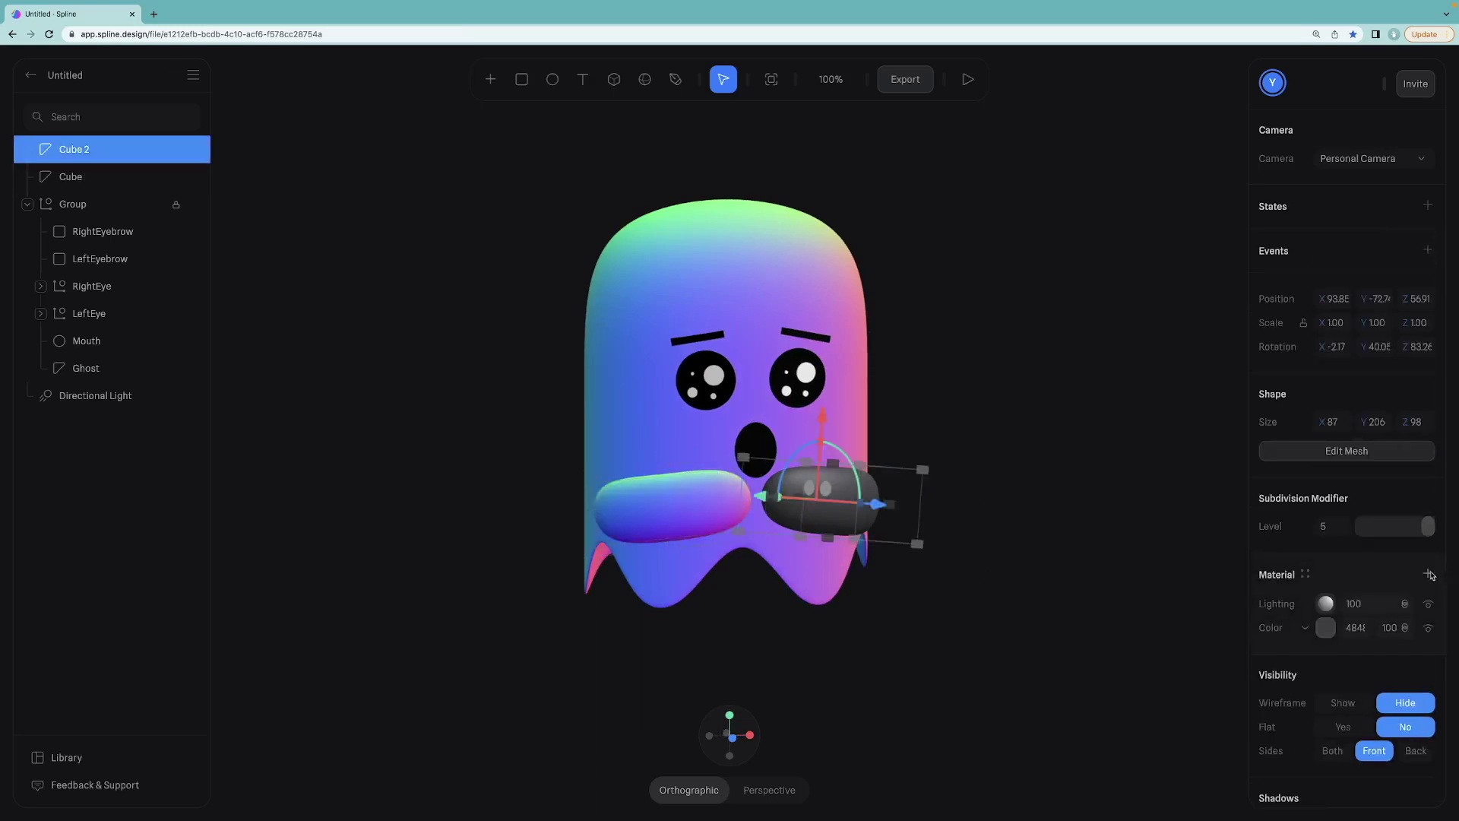
left_click(1428, 575)
left_click(1124, 566)
right_click(800, 492)
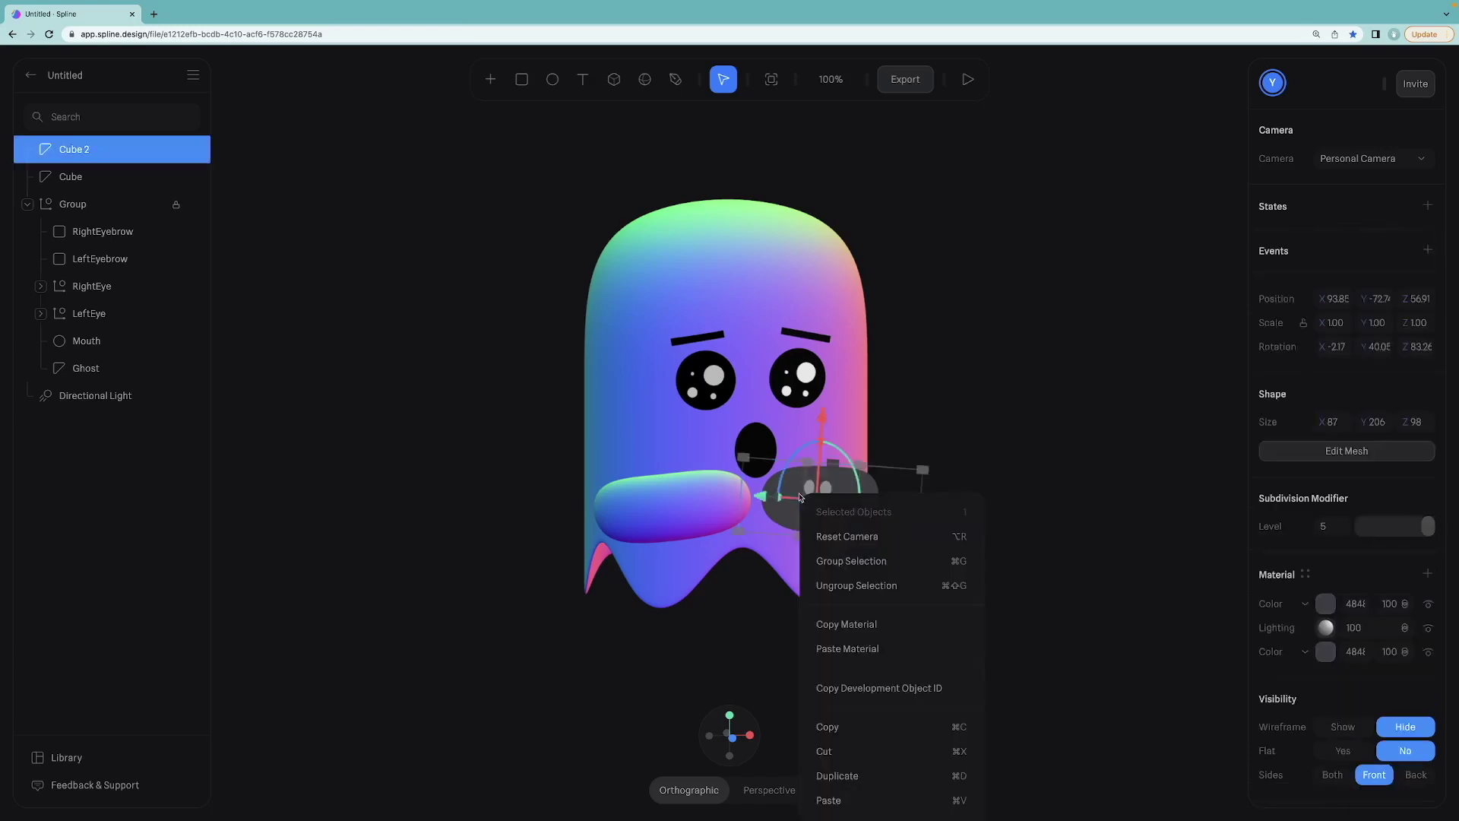
left_click(726, 502)
right_click(848, 489)
left_click(900, 623)
Copy the left arm's material and paste it onto the right arm.
right_click(722, 511)
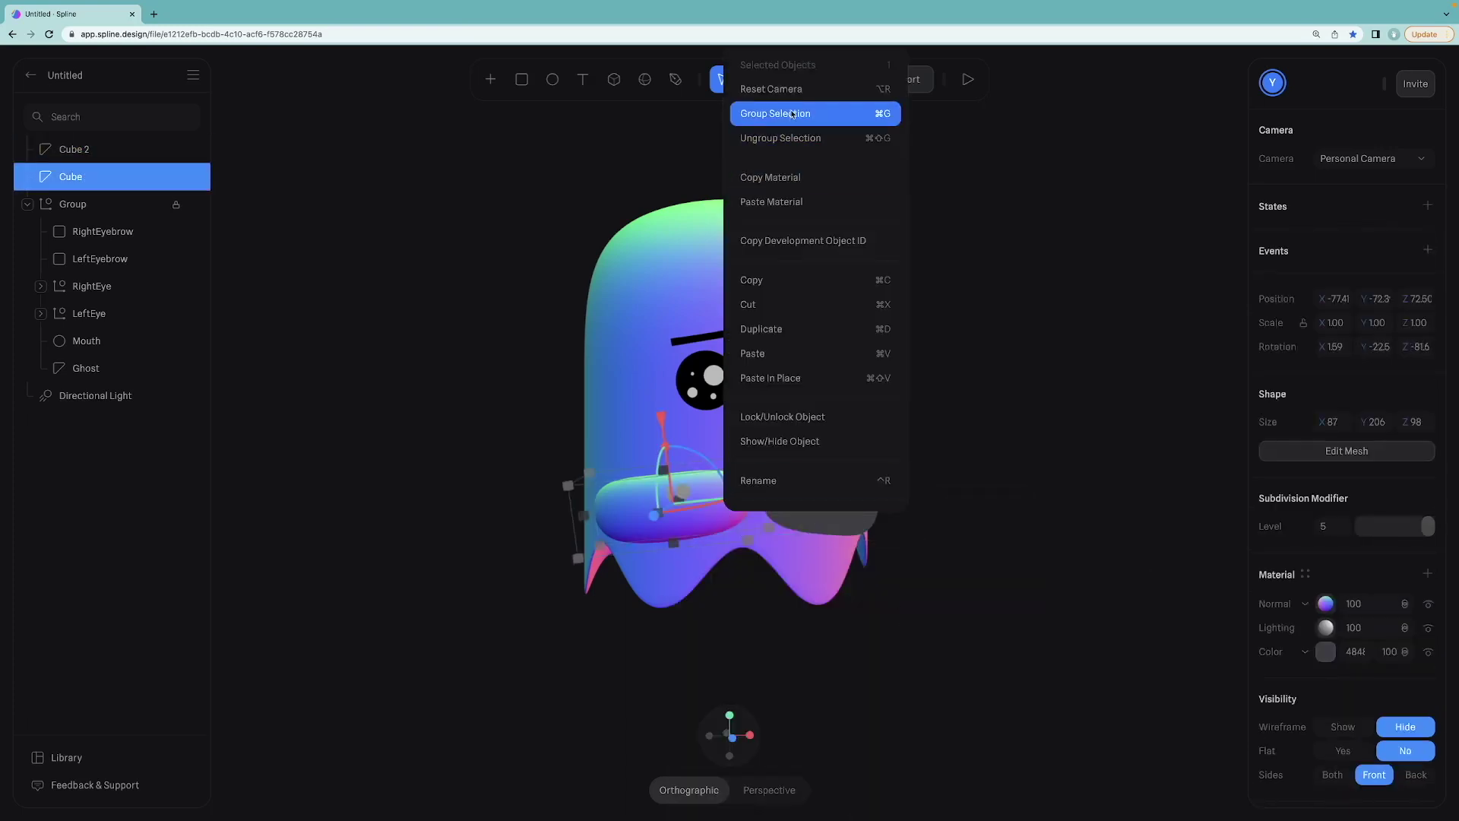
left_click(795, 178)
right_click(830, 517)
left_click(903, 209)
Reposition and rotate the right arm slightly so it follows the curve of the ghost's body.
left_click(1034, 276)
left_click_drag(1033, 276, 971, 183)
left_click(839, 351)
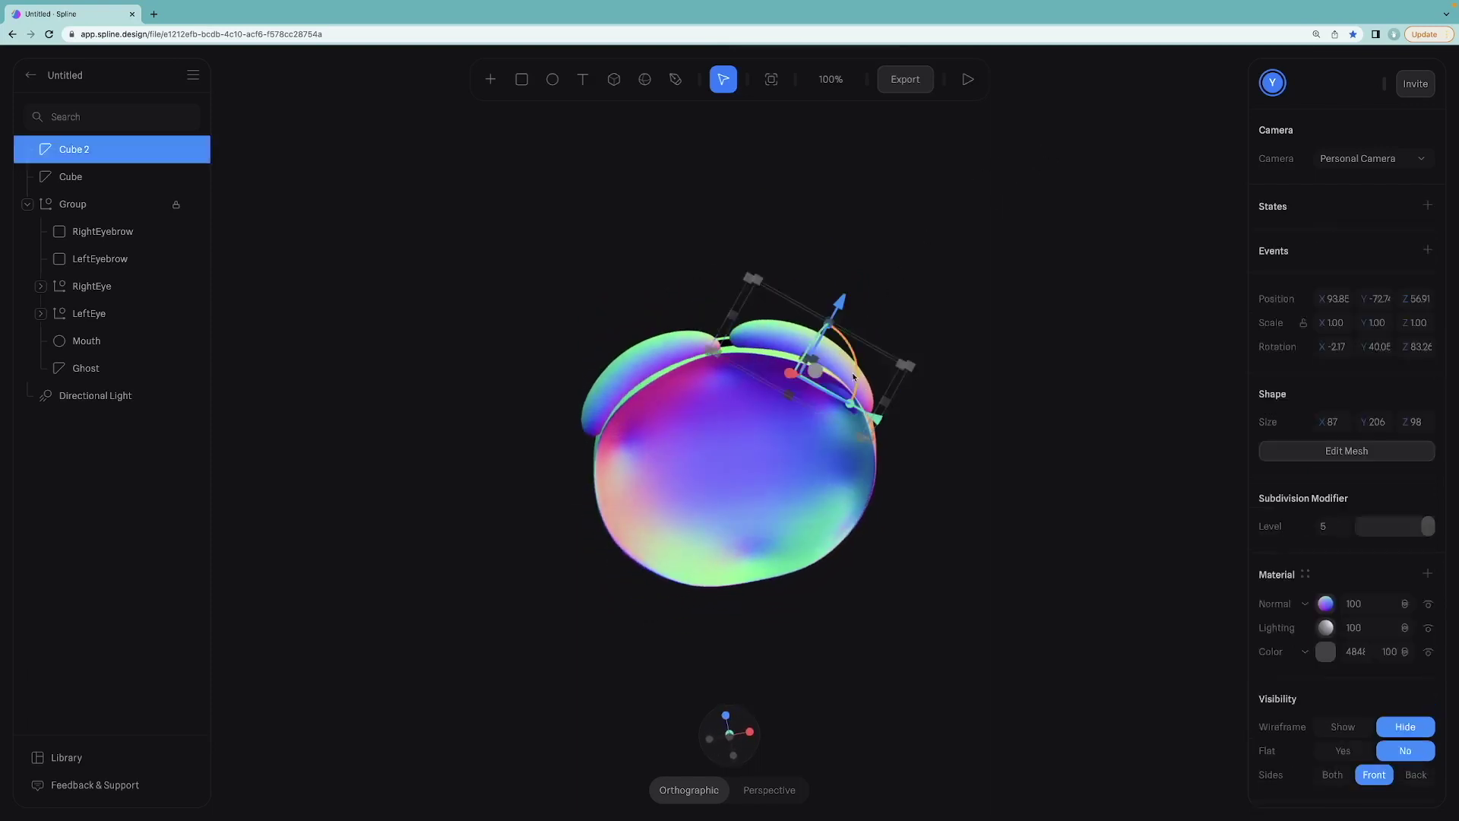
left_click_drag(853, 377, 839, 286)
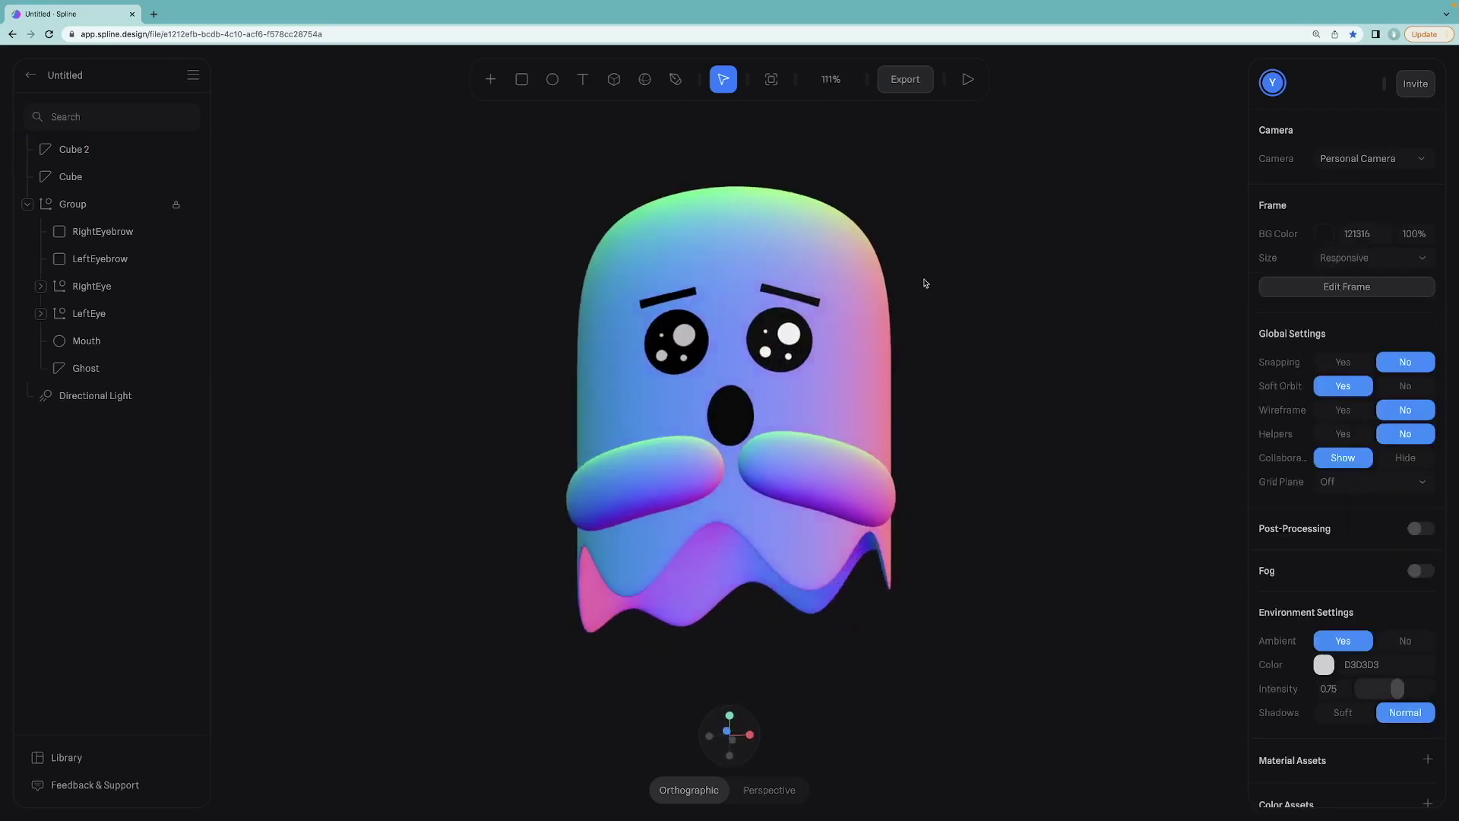
scroll(846, 307, "down", 5)
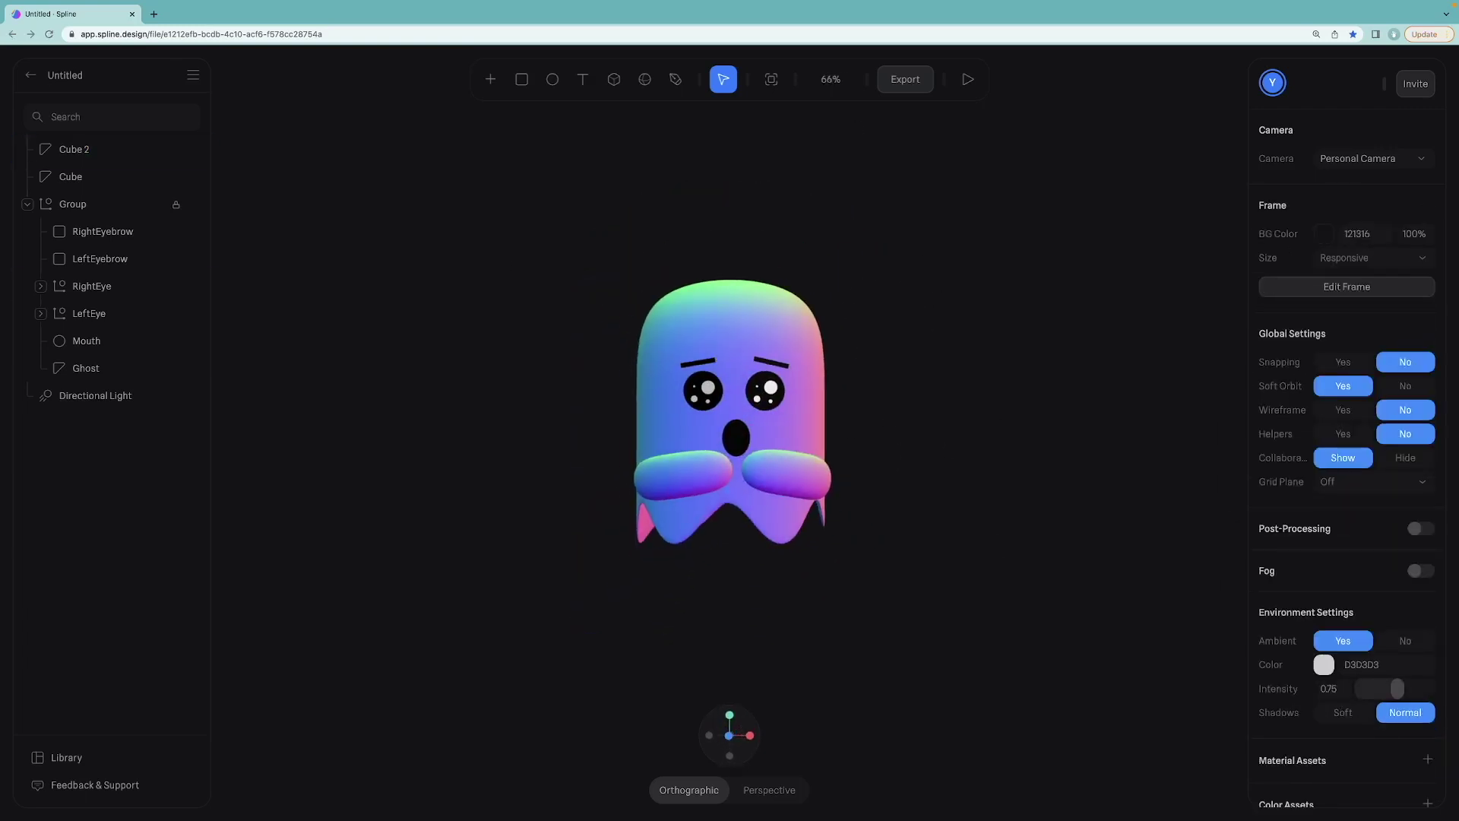
Draw a flat rectangle about 721 by 749 around the ghost in top view and lower it beneath the ghost as a floor.
left_click(788, 342)
left_click(1028, 503)
left_click(730, 714)
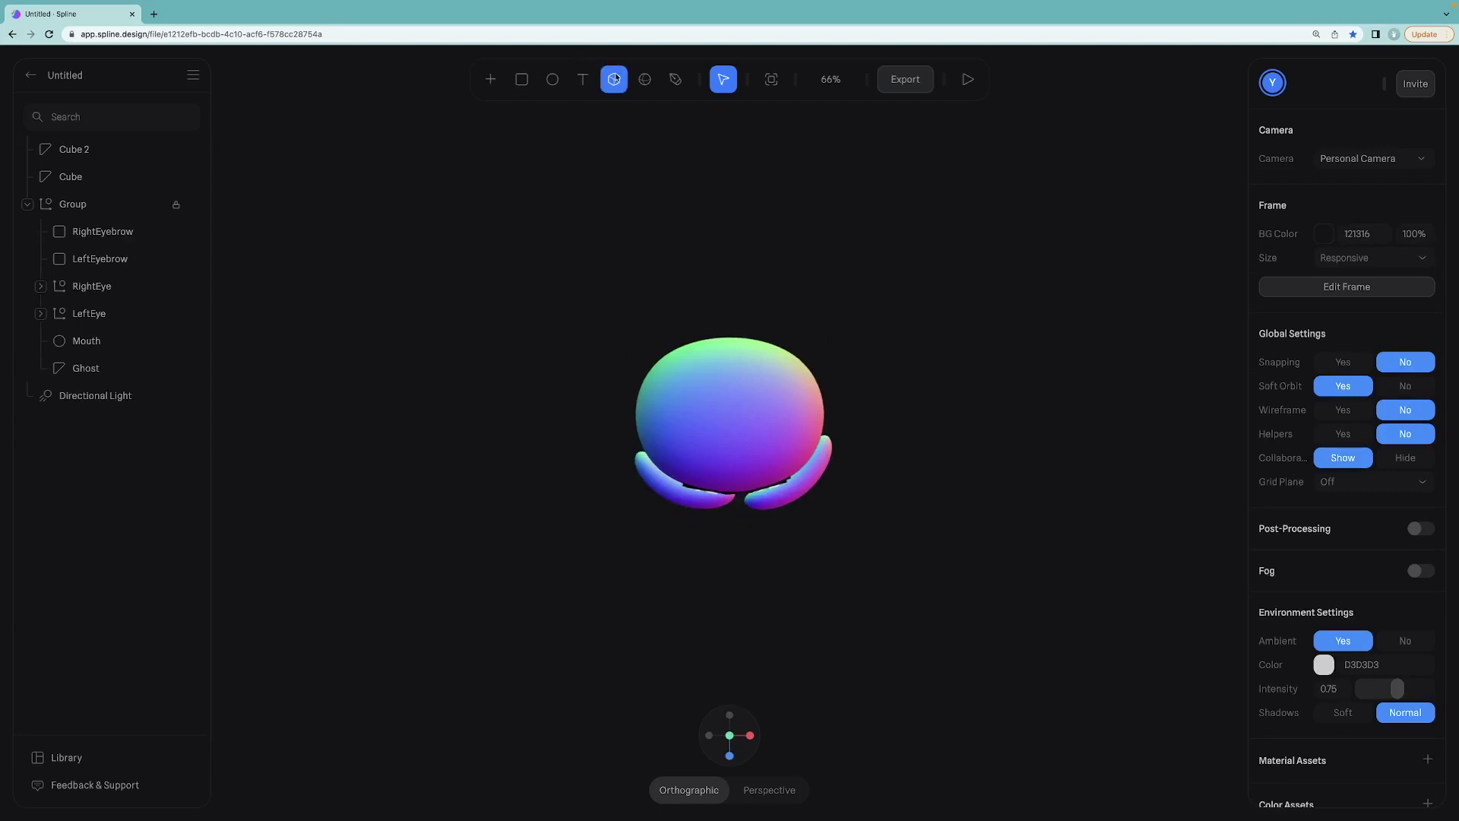
mouse_move(537, 222)
left_mouse_down()
mouse_move(961, 570)
mouse_move(947, 648)
left_mouse_up()
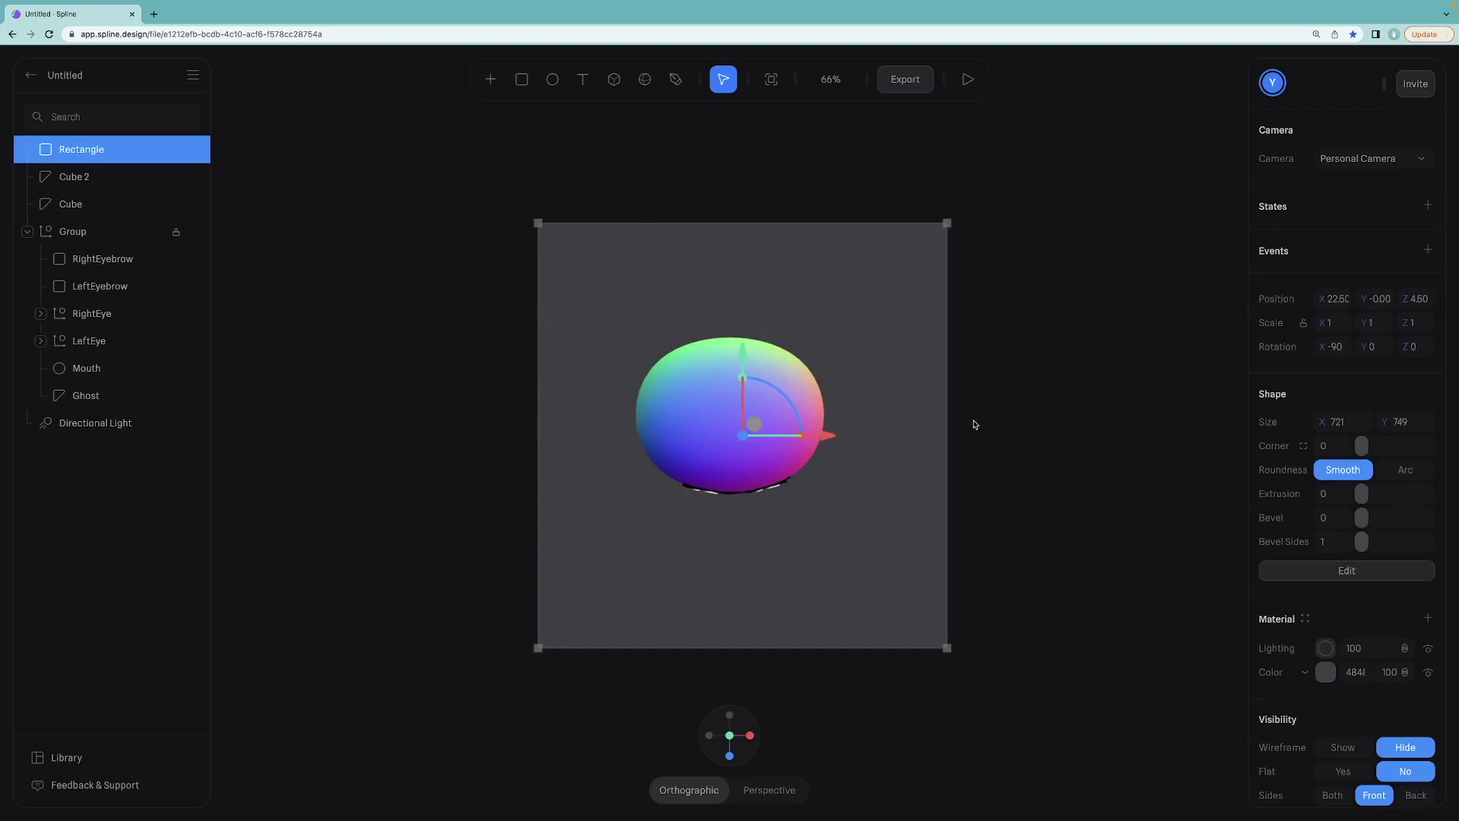
left_click_drag(975, 424, 924, 351)
left_click_drag(747, 352, 738, 479)
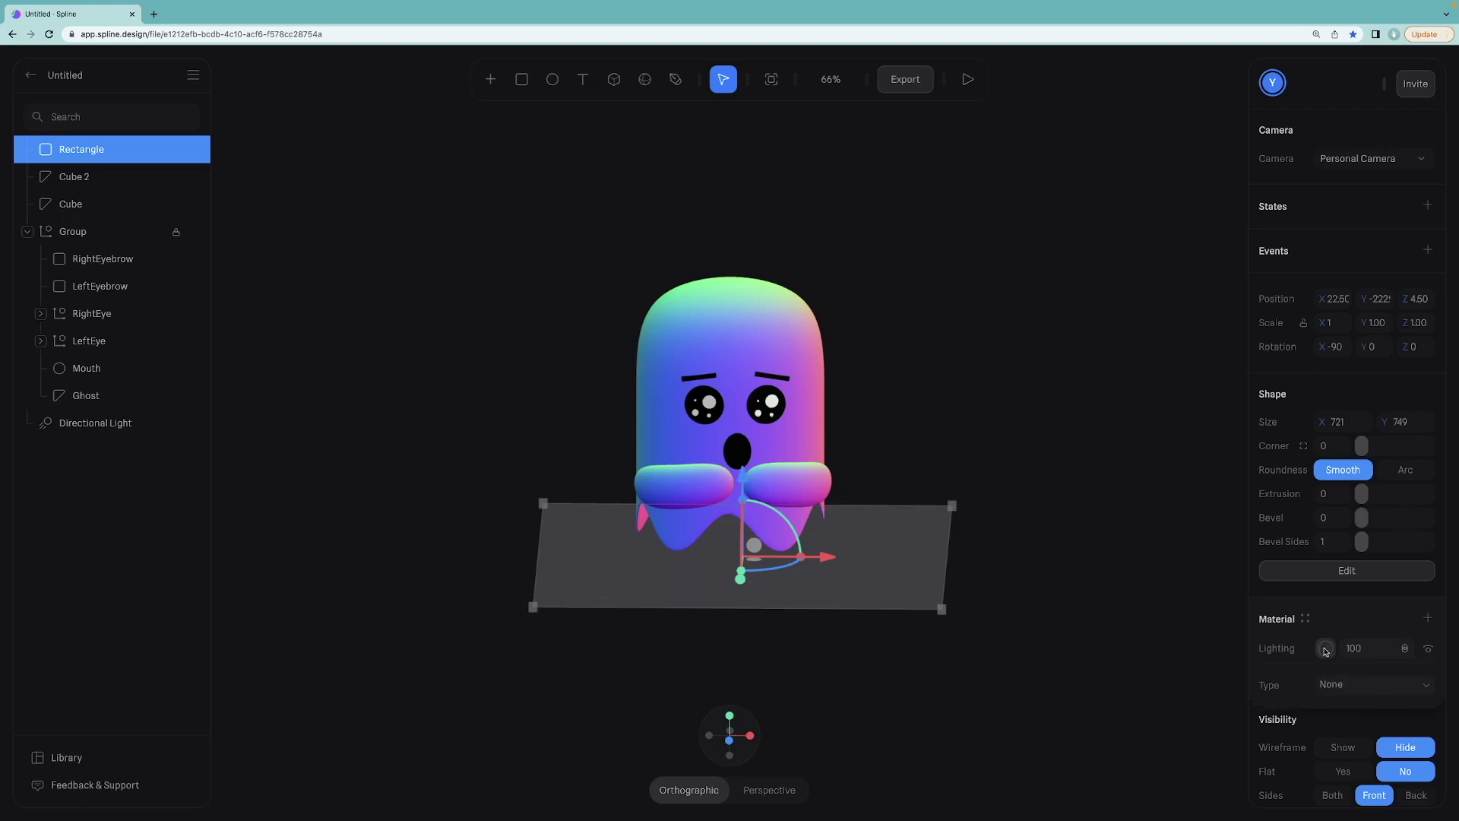
Set the floor rectangle's lighting type to Phong and shift the rectangle along X to about 5, centring it under the ghost.
left_click(1342, 685)
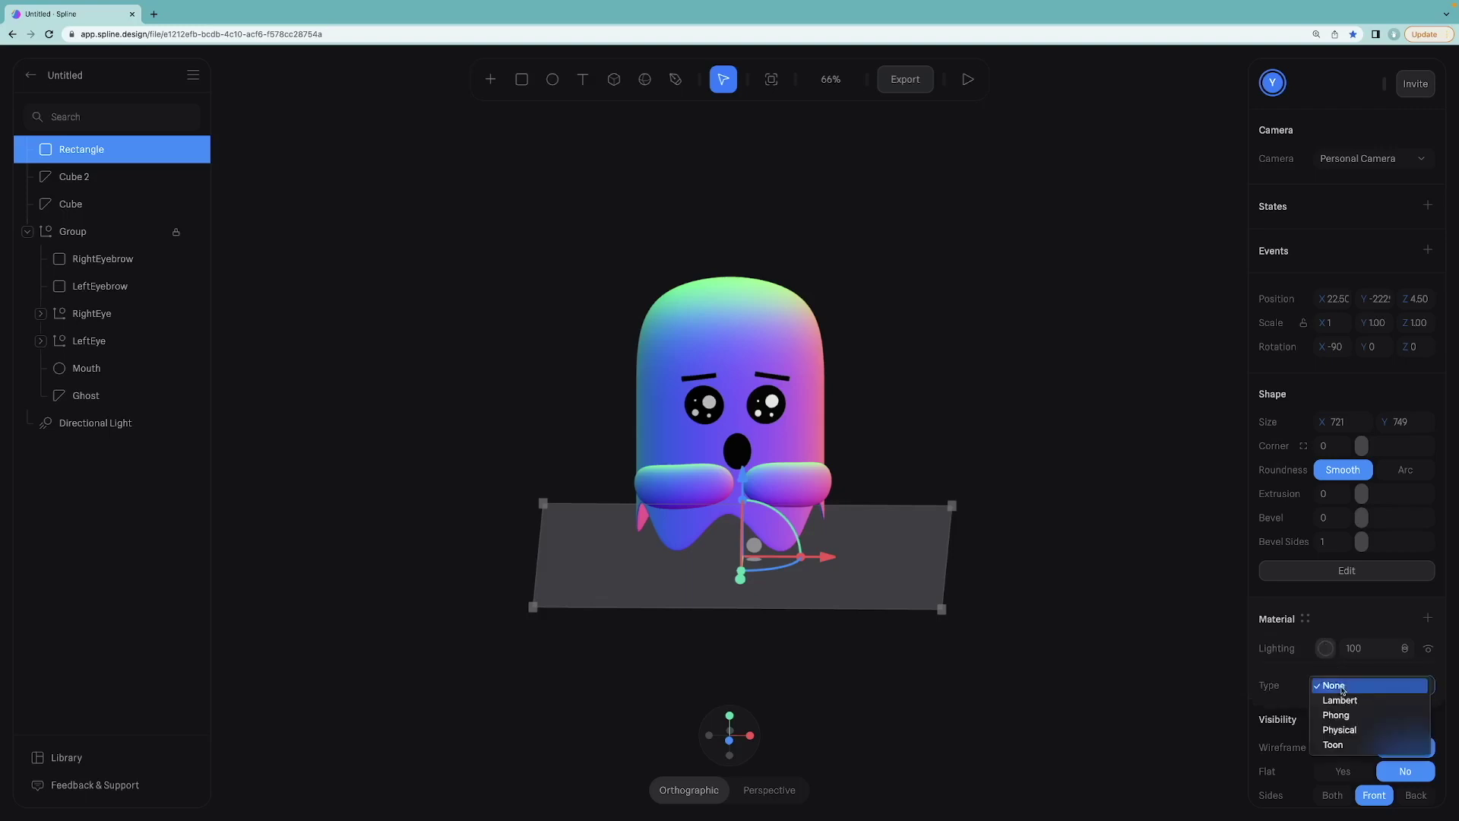
left_click(1352, 715)
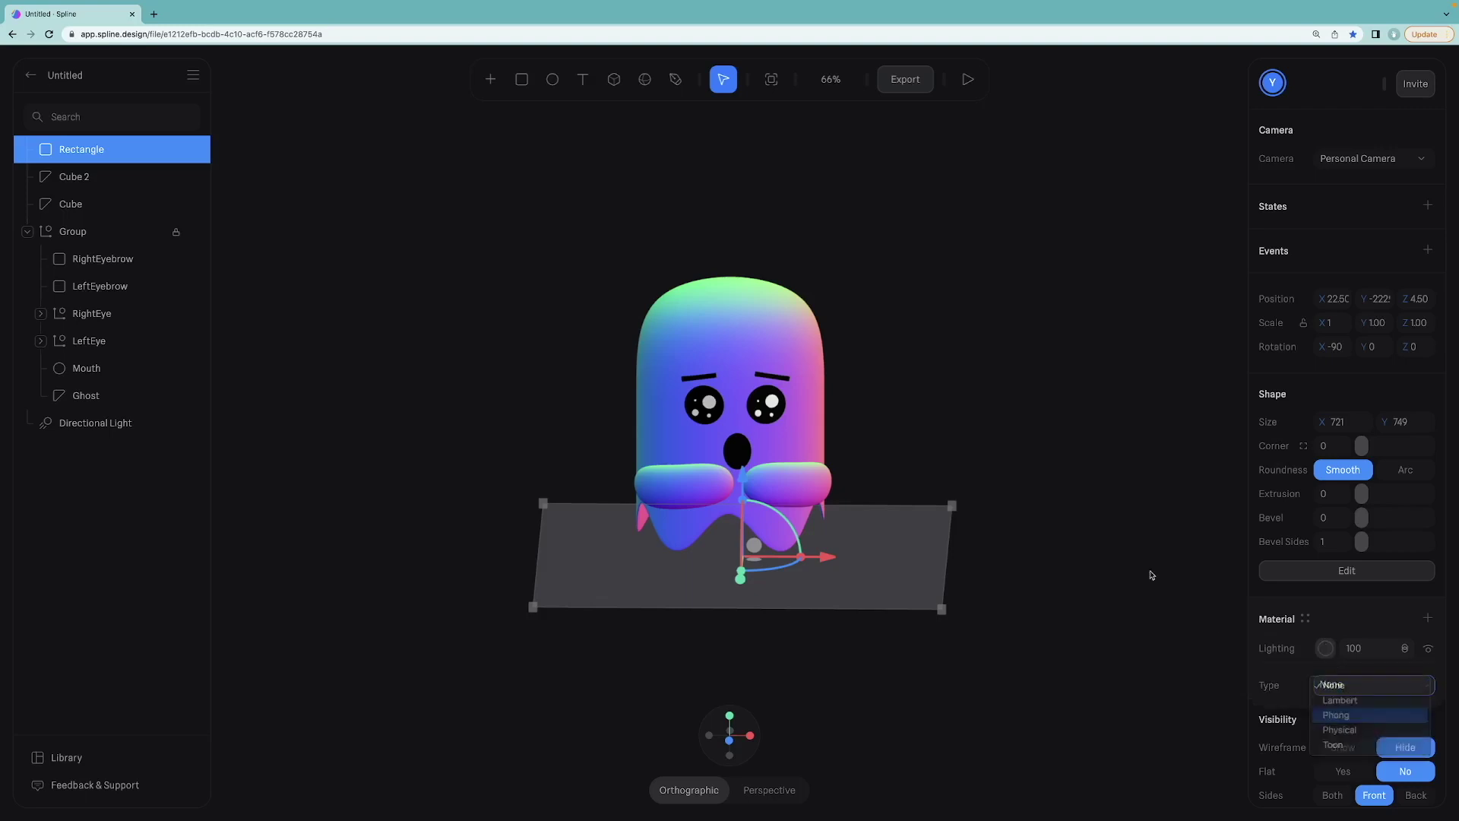
left_click_drag(833, 560, 823, 559)
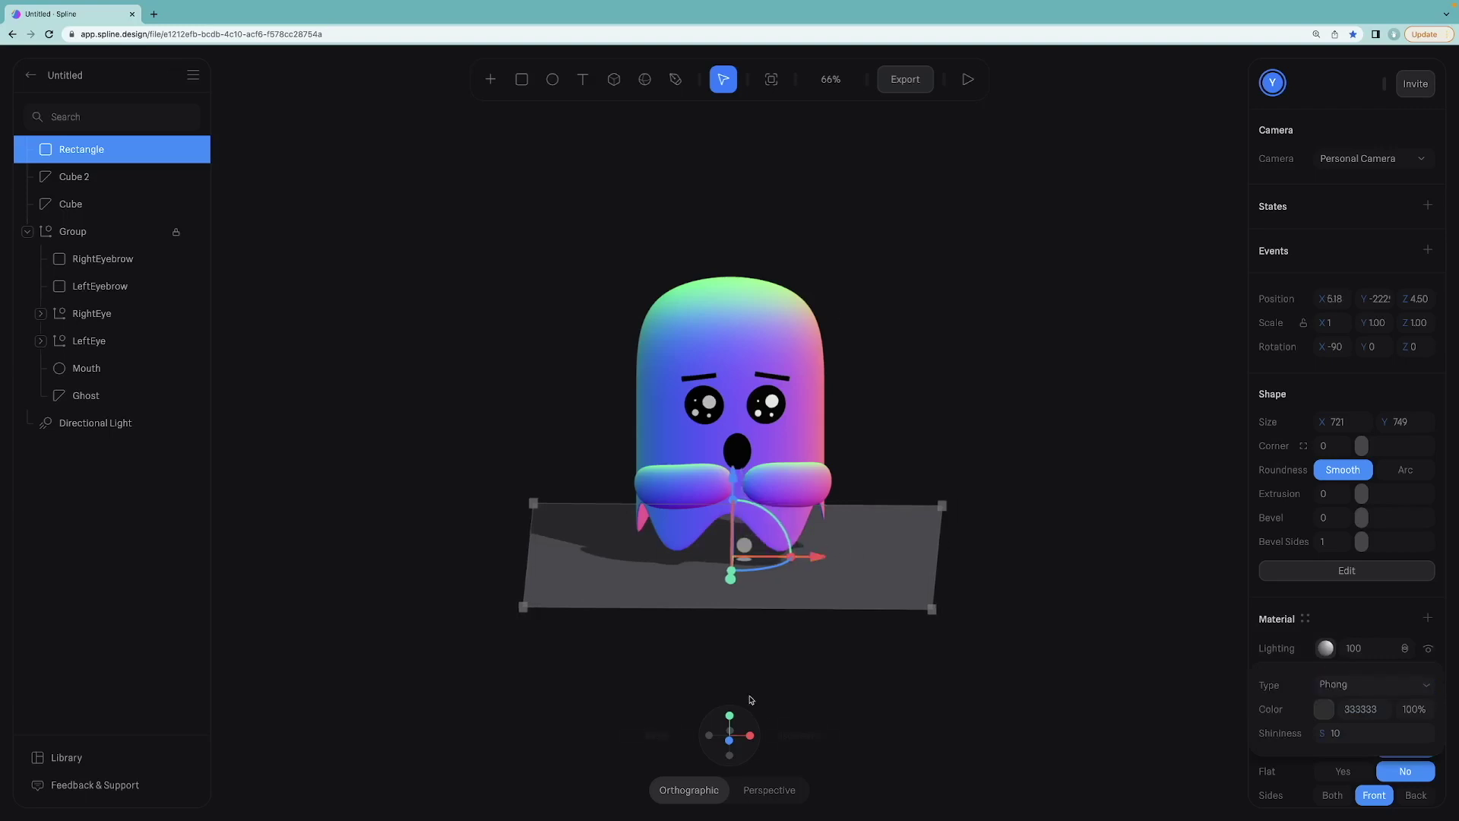
Enlarge the floor rectangle on all sides to about 1649 by 1424 so the ghost's whole shadow falls on it.
left_click(730, 716)
scroll(575, 296, "down", 5)
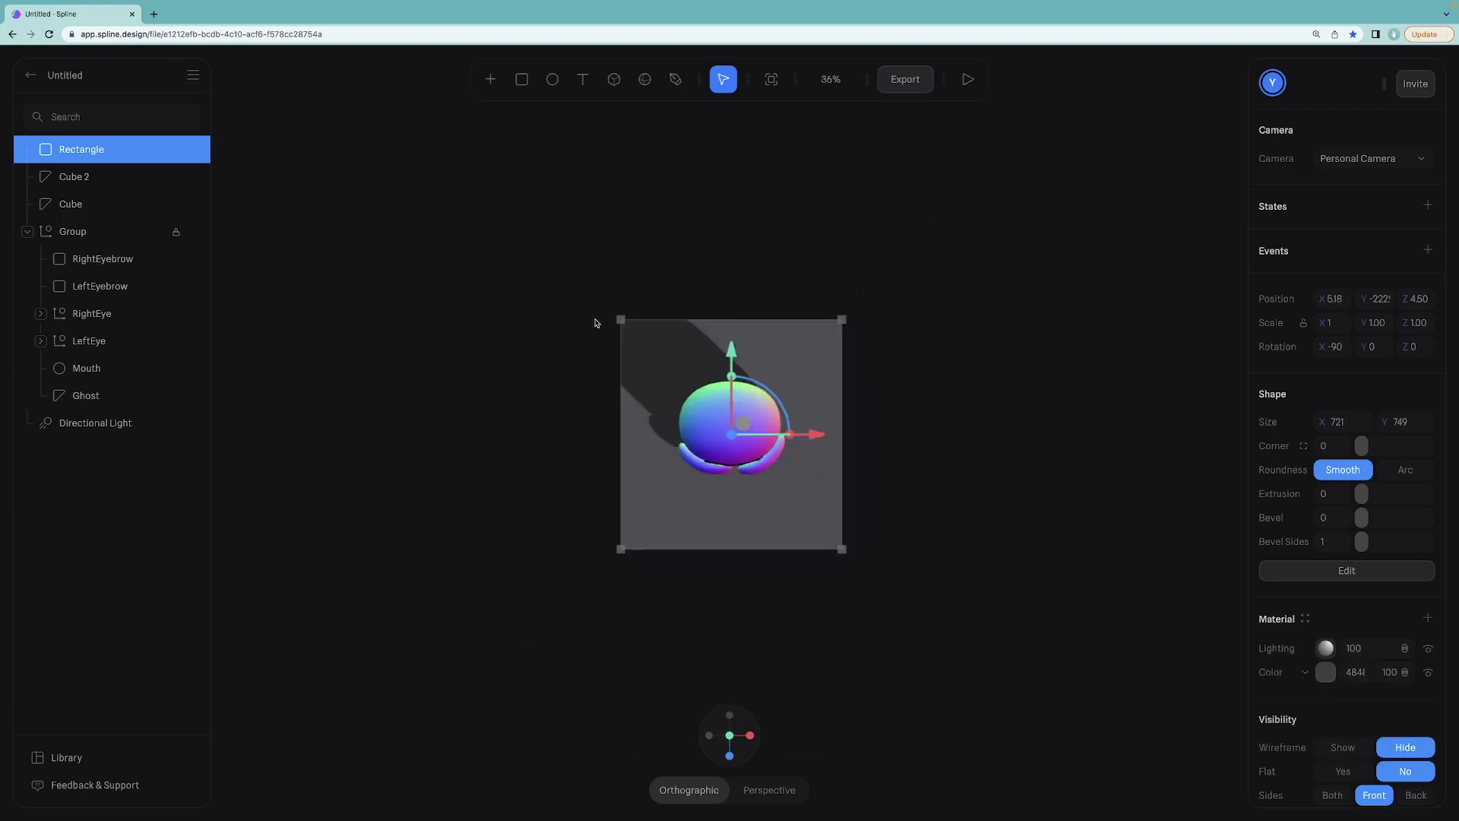
left_click_drag(621, 319, 466, 204)
left_click_drag(841, 548, 949, 631)
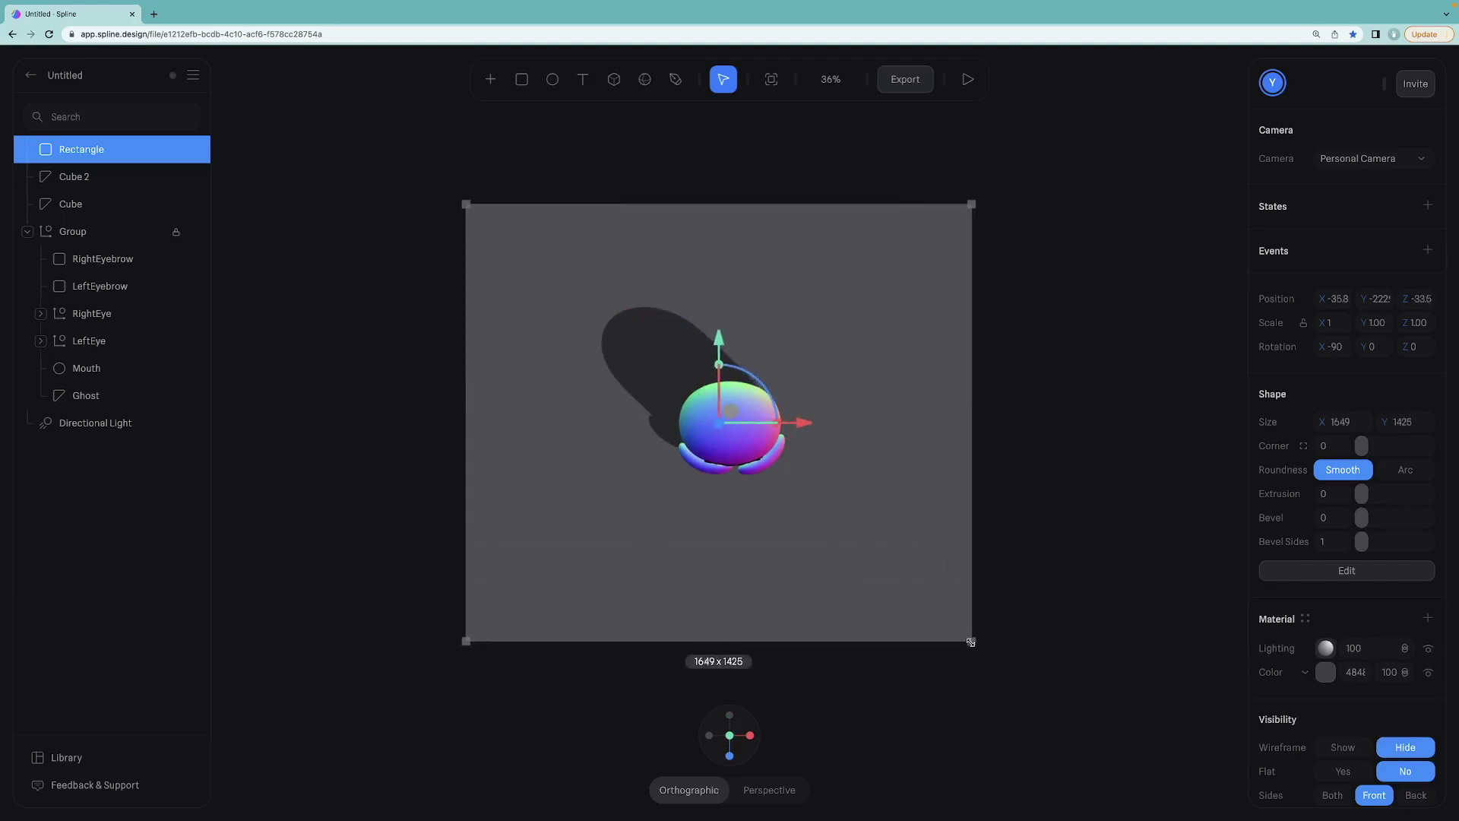
left_click_drag(970, 642, 970, 642)
left_click_drag(1026, 462, 1026, 371, "alt")
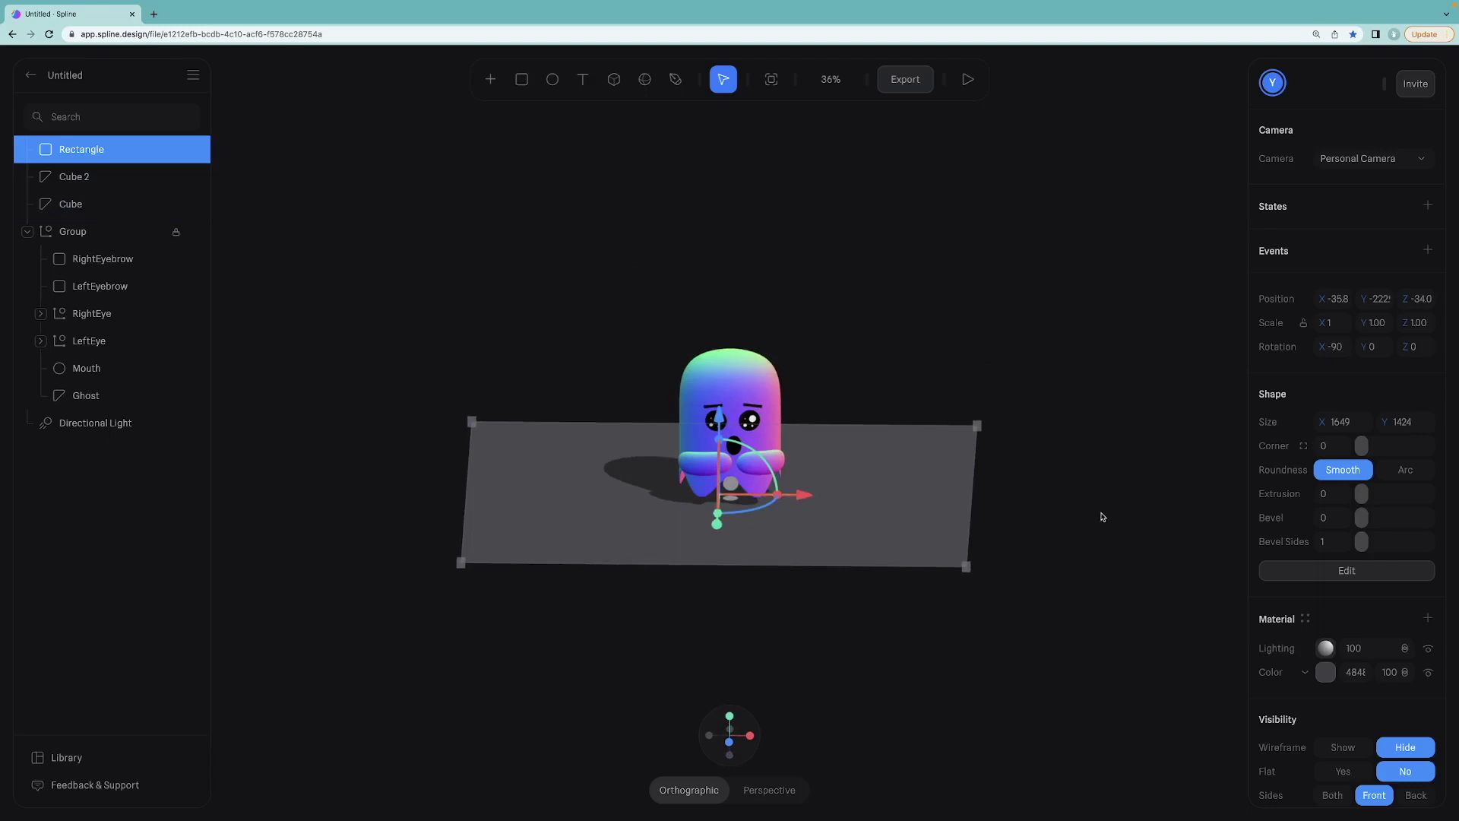
Change the floor rectangle's material colour to light pink, RGB(240,175,233).
left_click(1329, 674)
scroll(1333, 699, "down", 3)
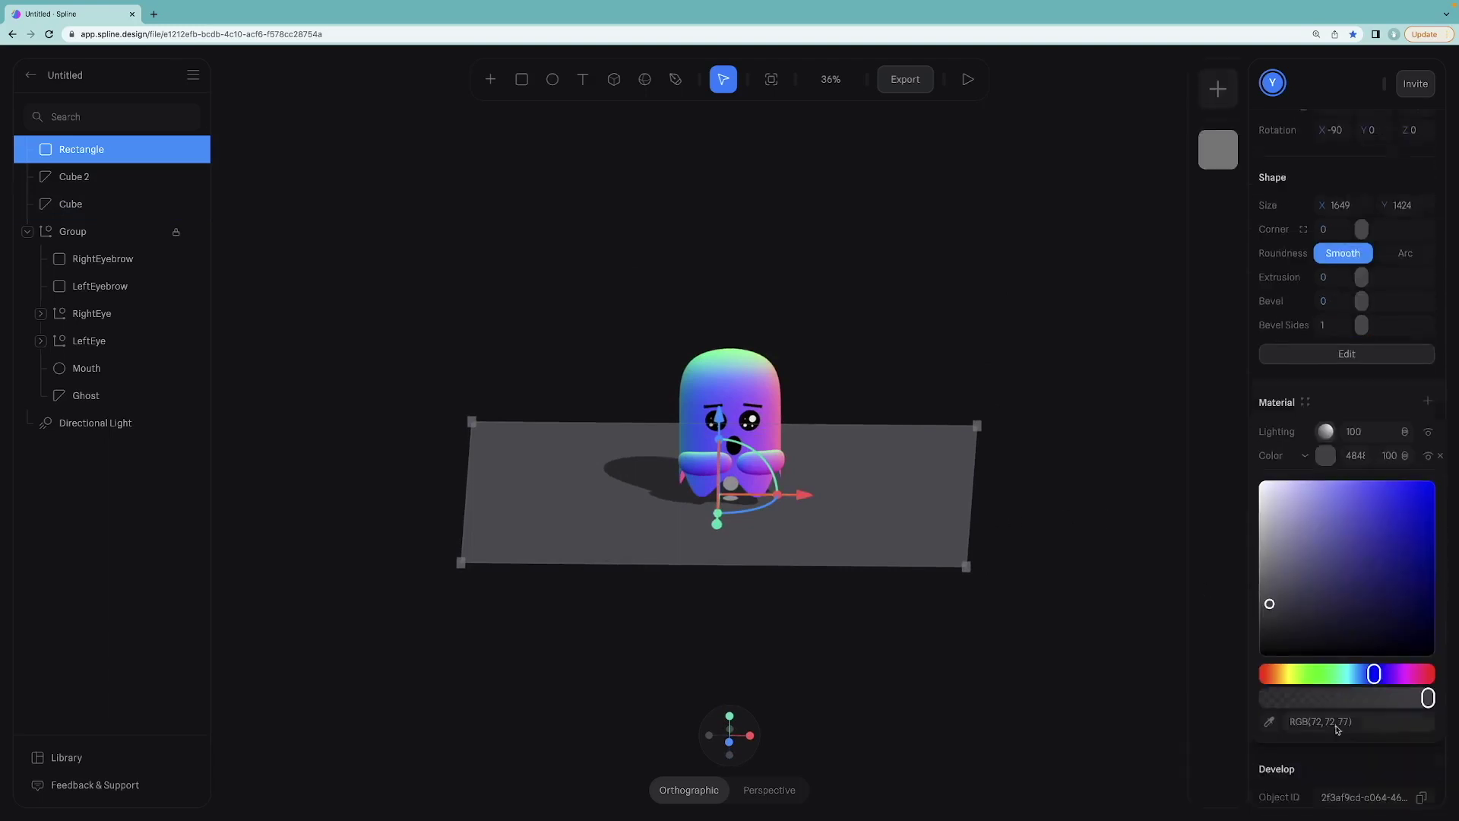
left_click(1404, 672)
left_click_drag(1299, 544, 1306, 489)
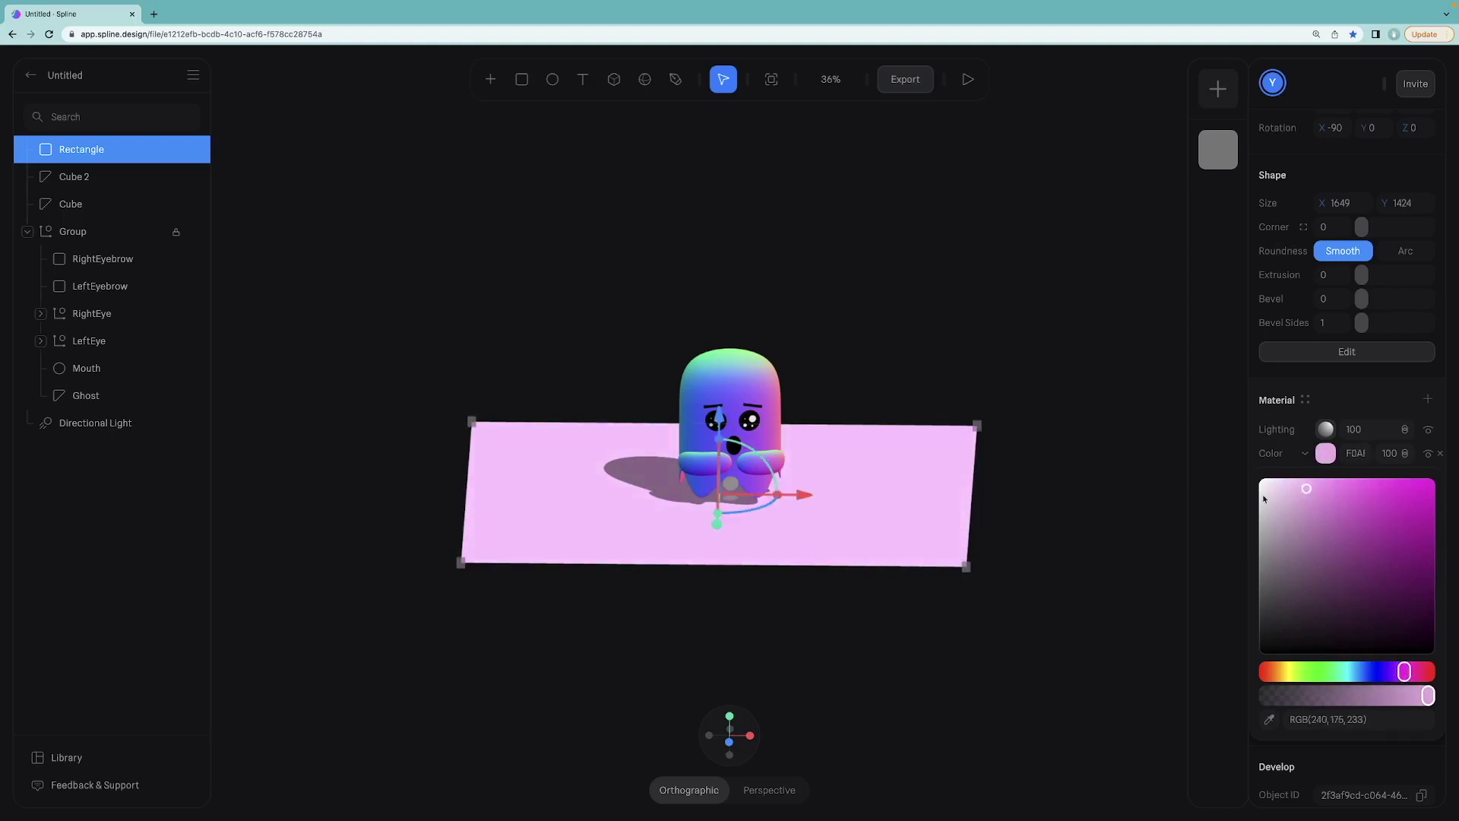
left_click(1052, 495)
Set the scene's background colour to FFCAFF by sampling the colour of the pink floor.
scroll(1322, 304, "up", 3)
left_click(1323, 235)
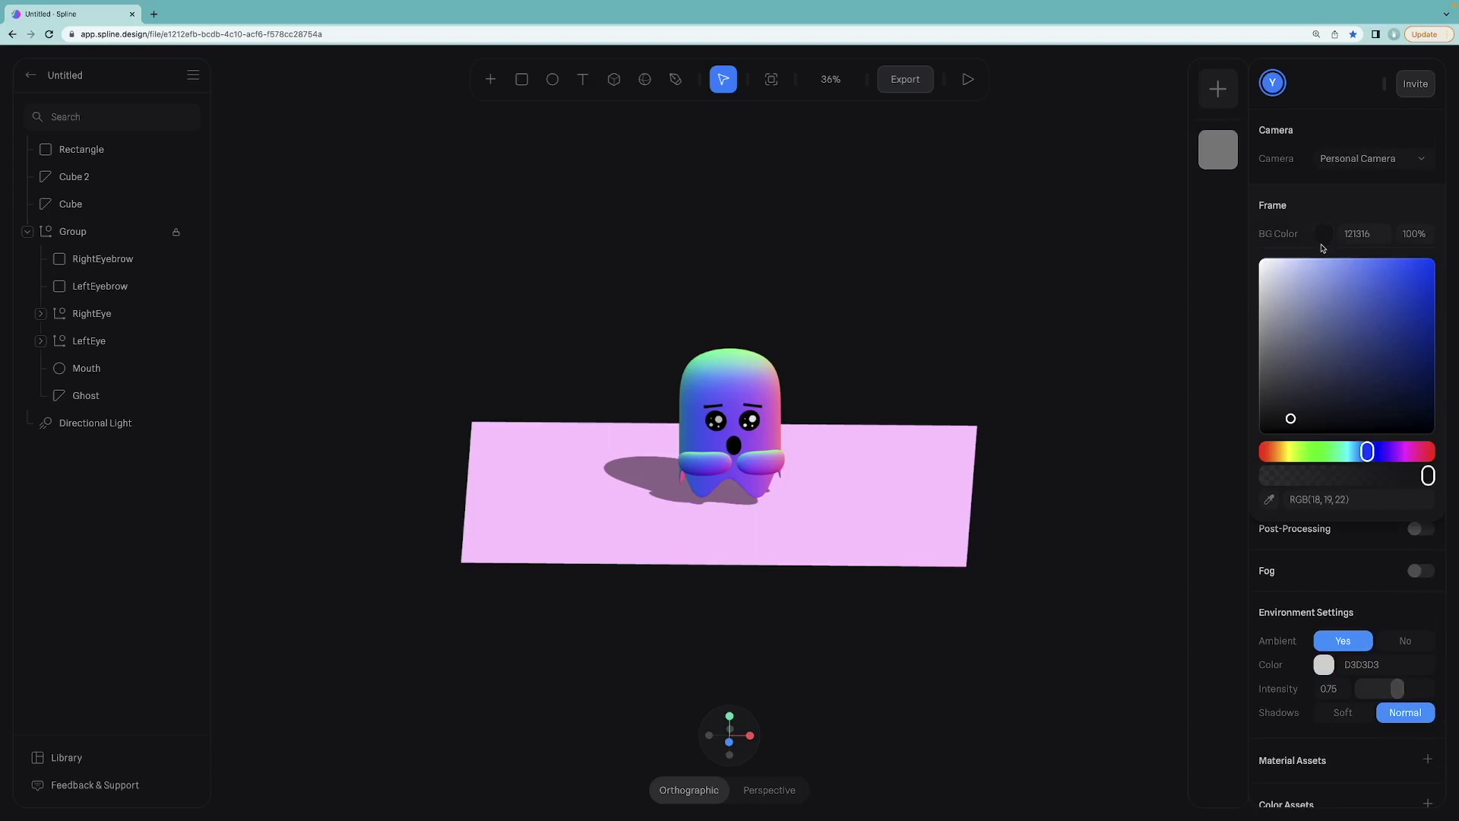
left_click(1276, 500)
left_click(925, 501)
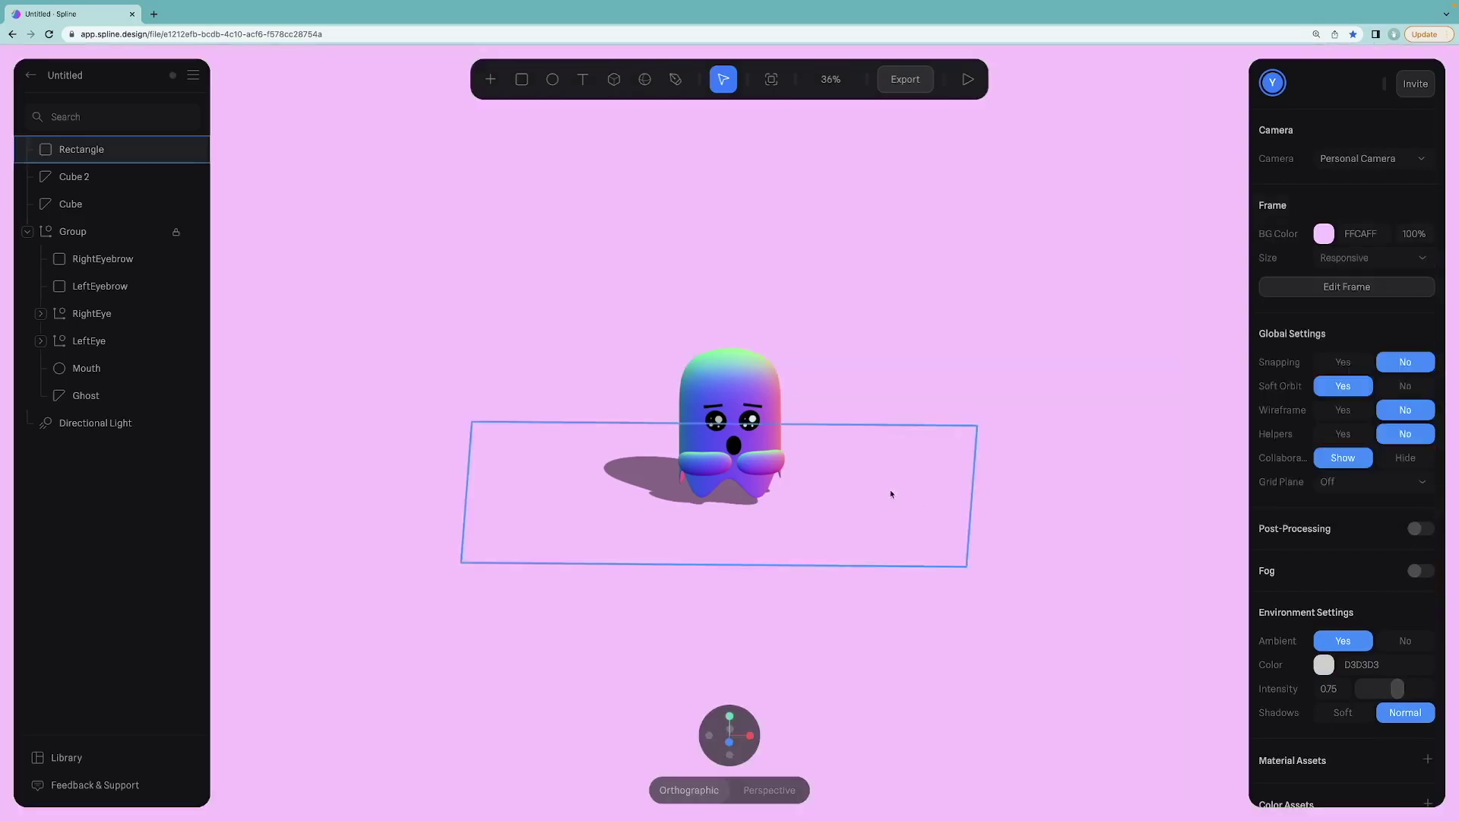
scroll(753, 302, "up", 3)
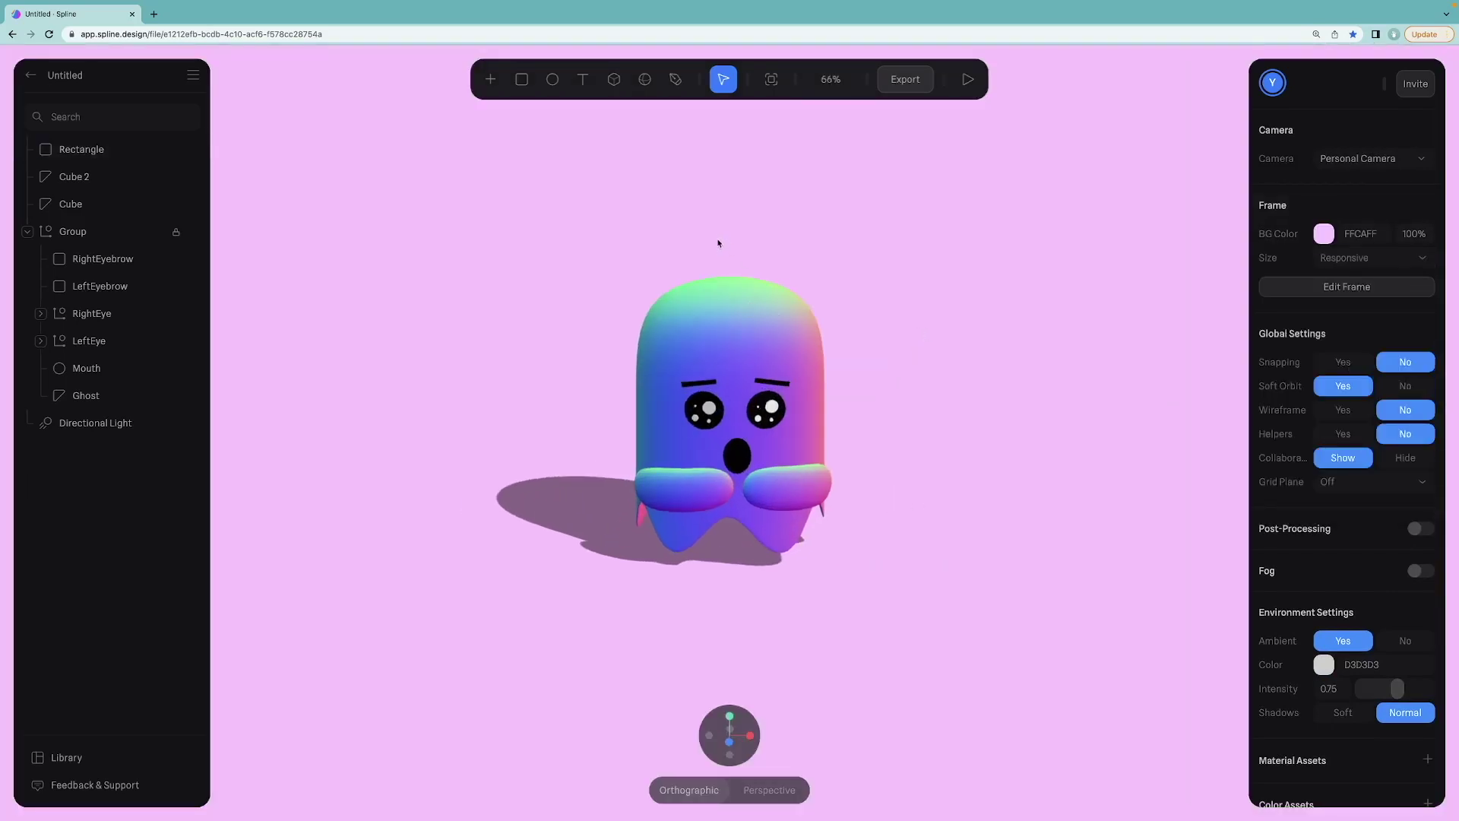
scroll(718, 243, "down", 2)
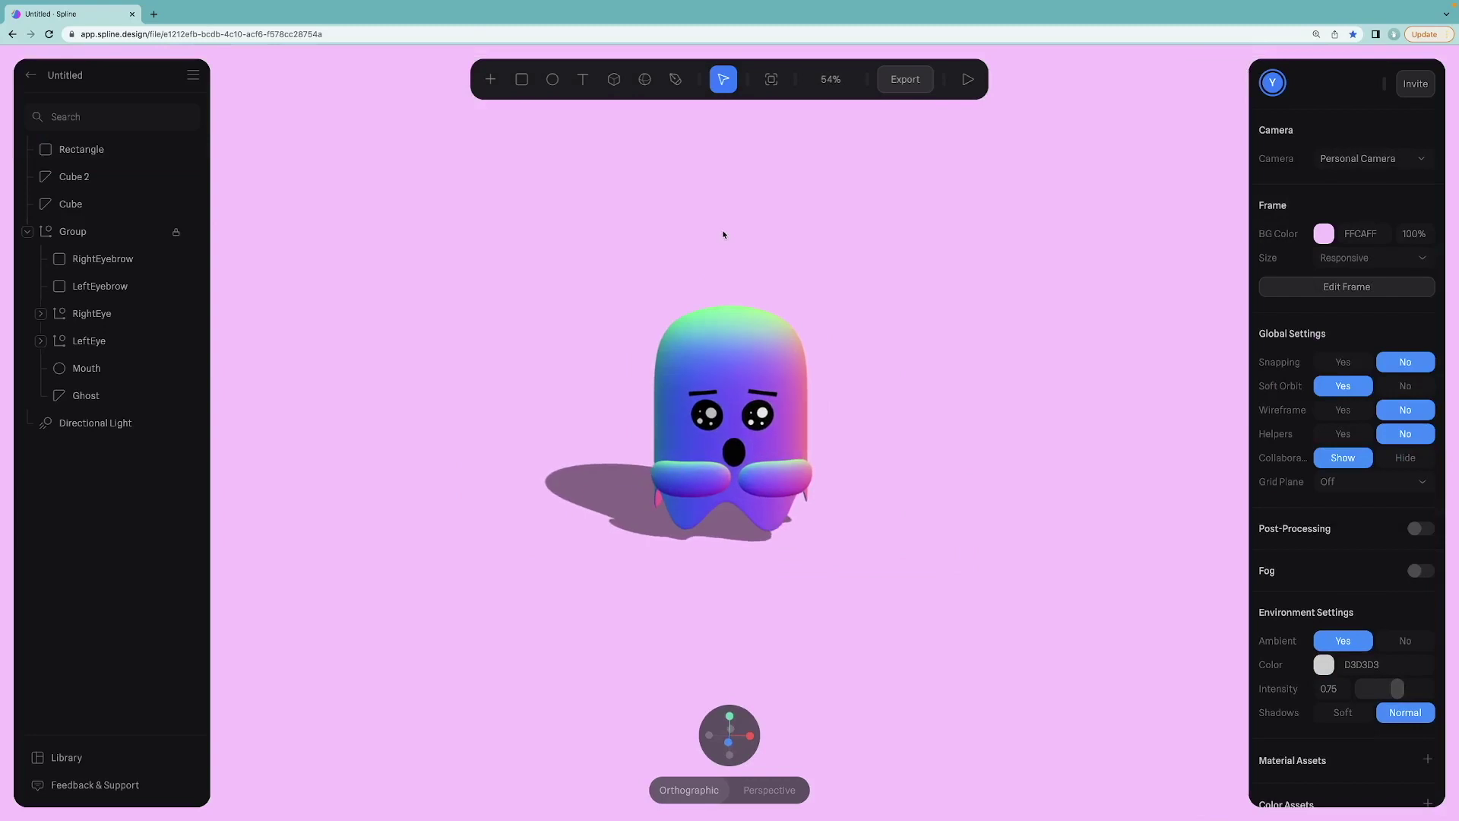
Recolour the floor rectangle to a slightly deeper, warmer pink by adjusting its hue and shade.
left_click(905, 542)
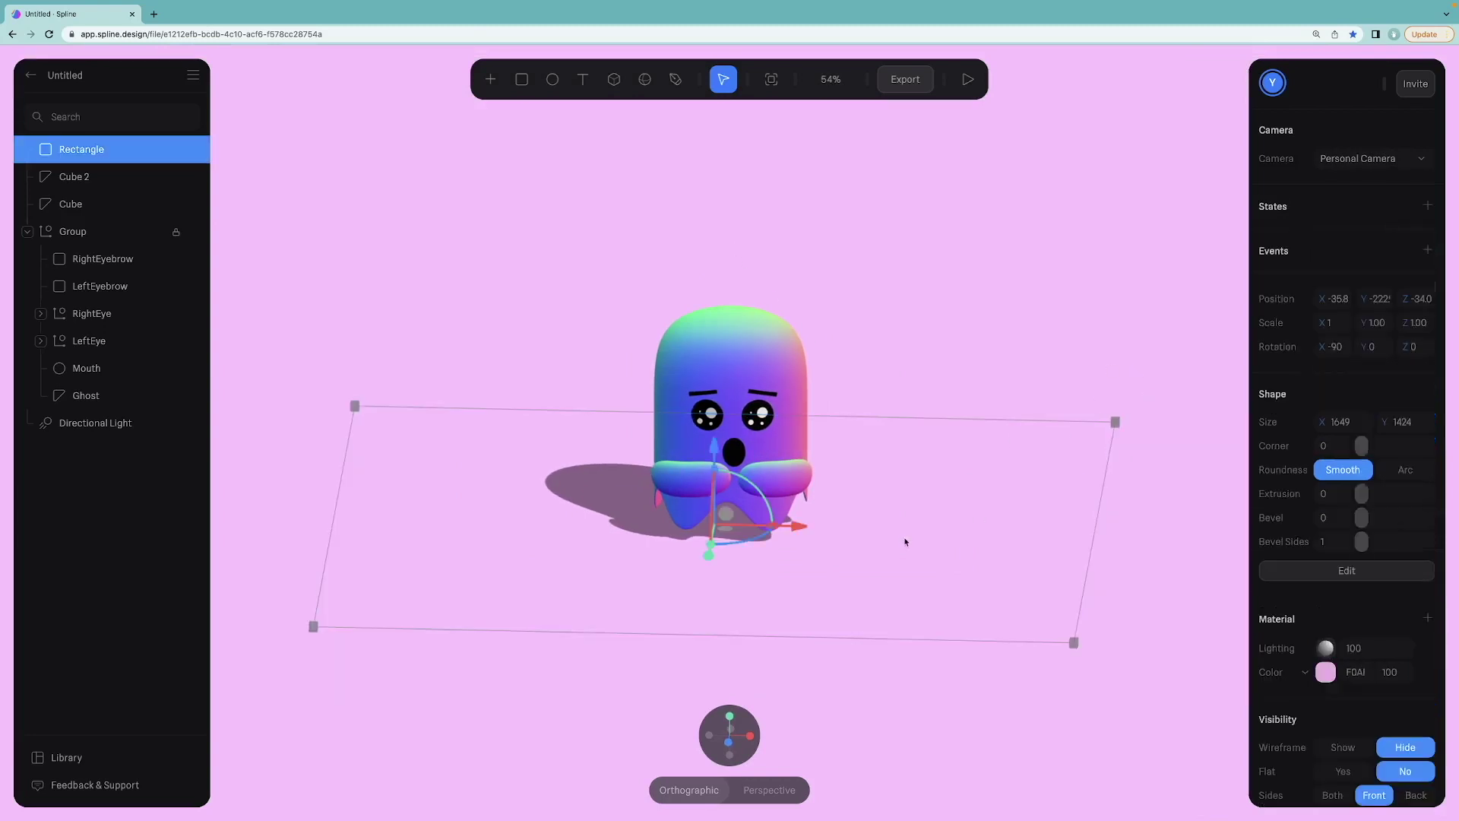
left_click(1325, 671)
left_click_drag(1301, 713, 1305, 724)
scroll(1320, 721, "down", 2)
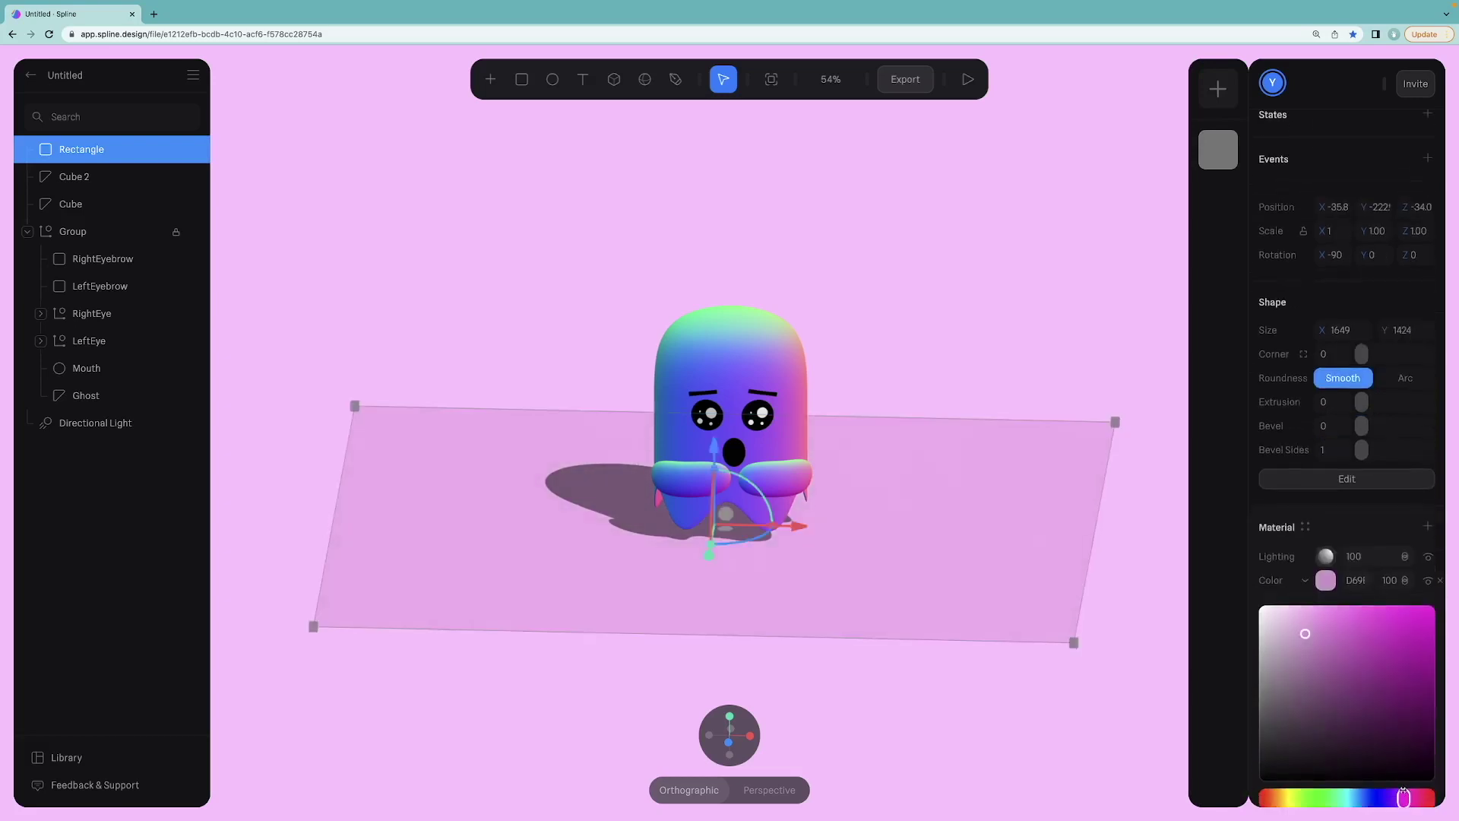
left_click_drag(1404, 799, 1409, 799)
left_click_drag(1308, 638, 1311, 624)
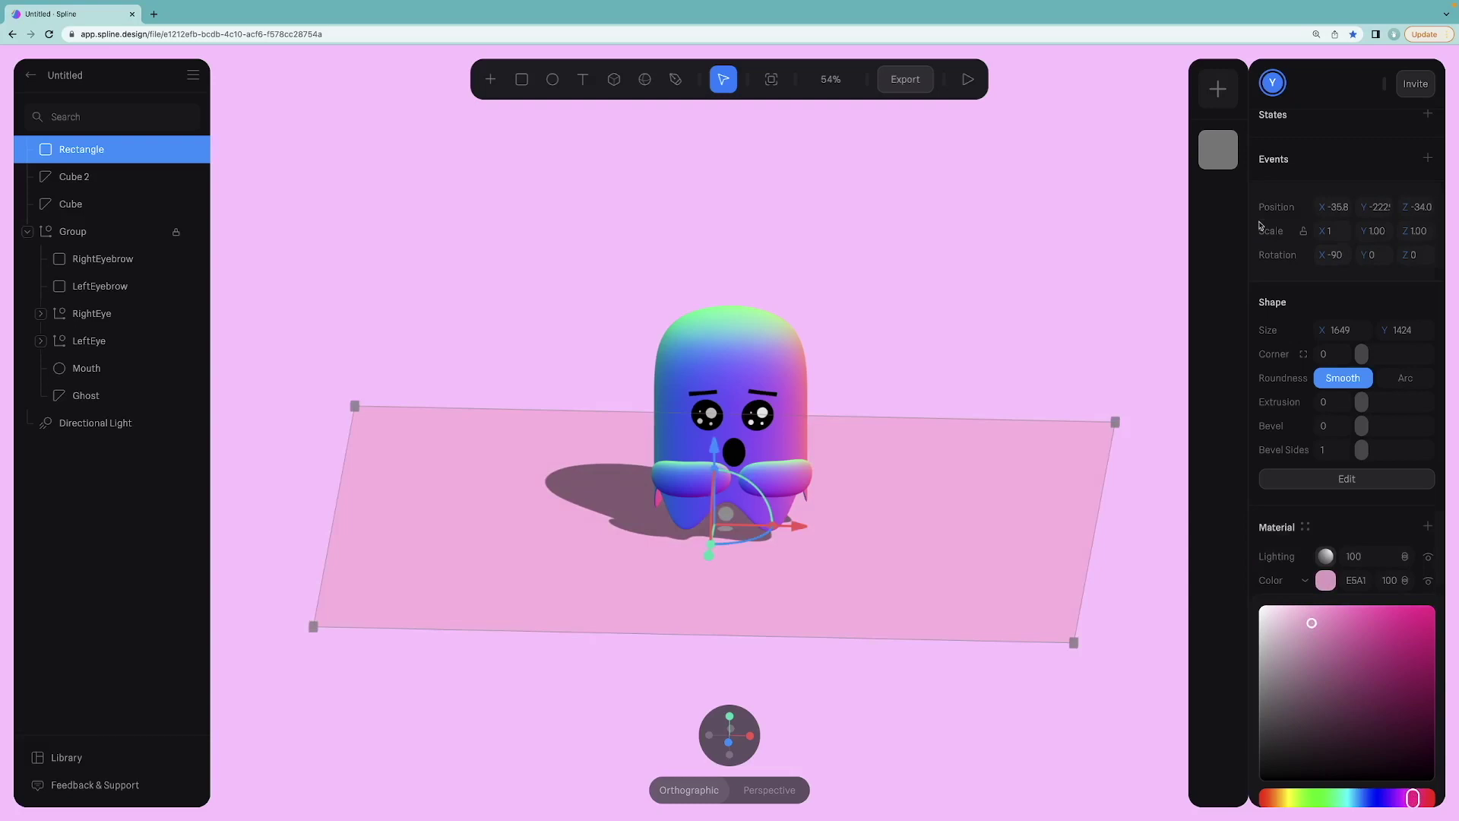
Match the scene's background to the recoloured floor by sampling its pink, FFB9E5.
left_click(1000, 264)
left_click(1324, 234)
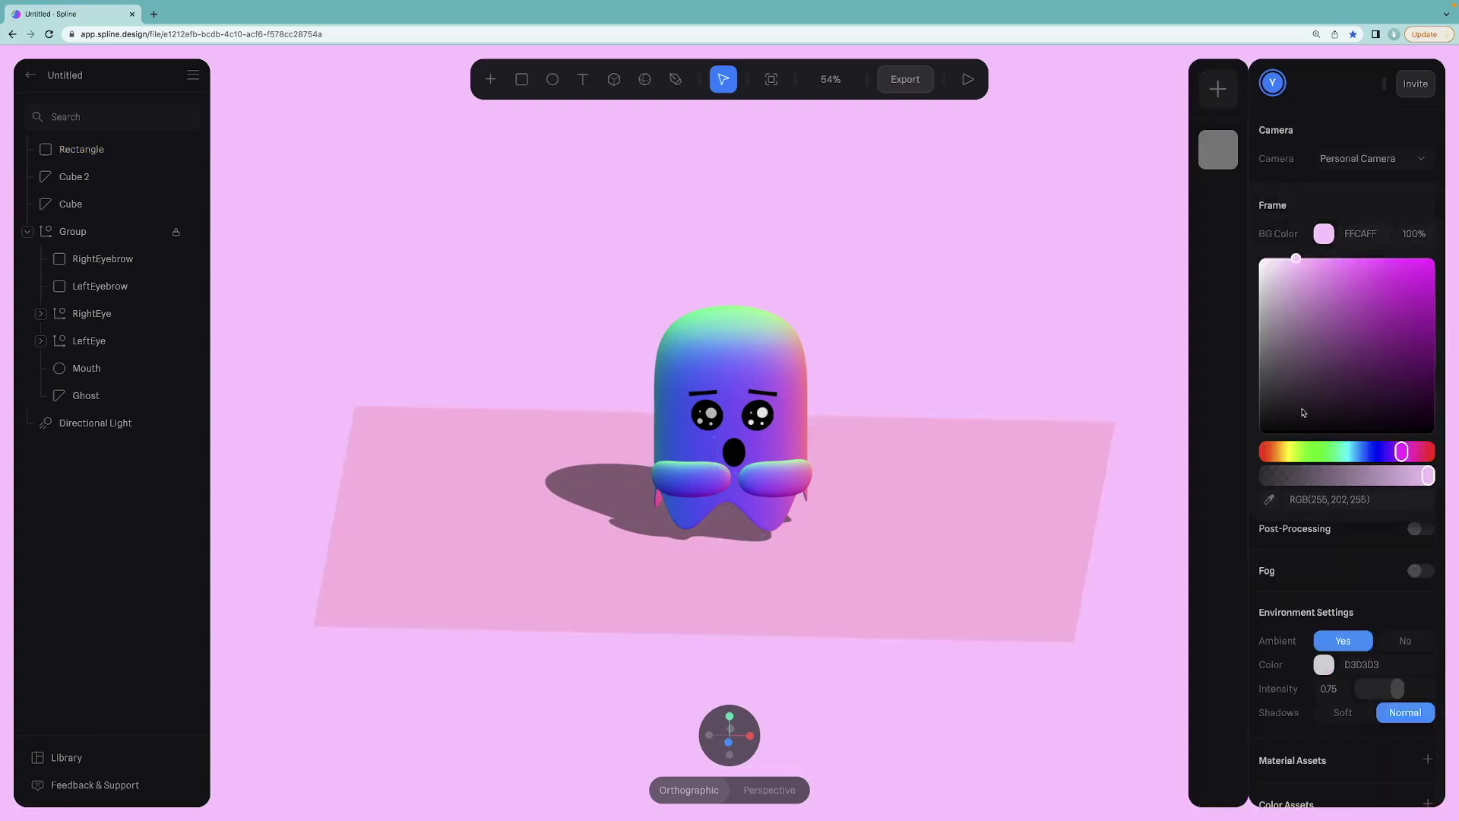
left_click(1269, 499)
left_click(1064, 513)
scroll(879, 283, "down", 3)
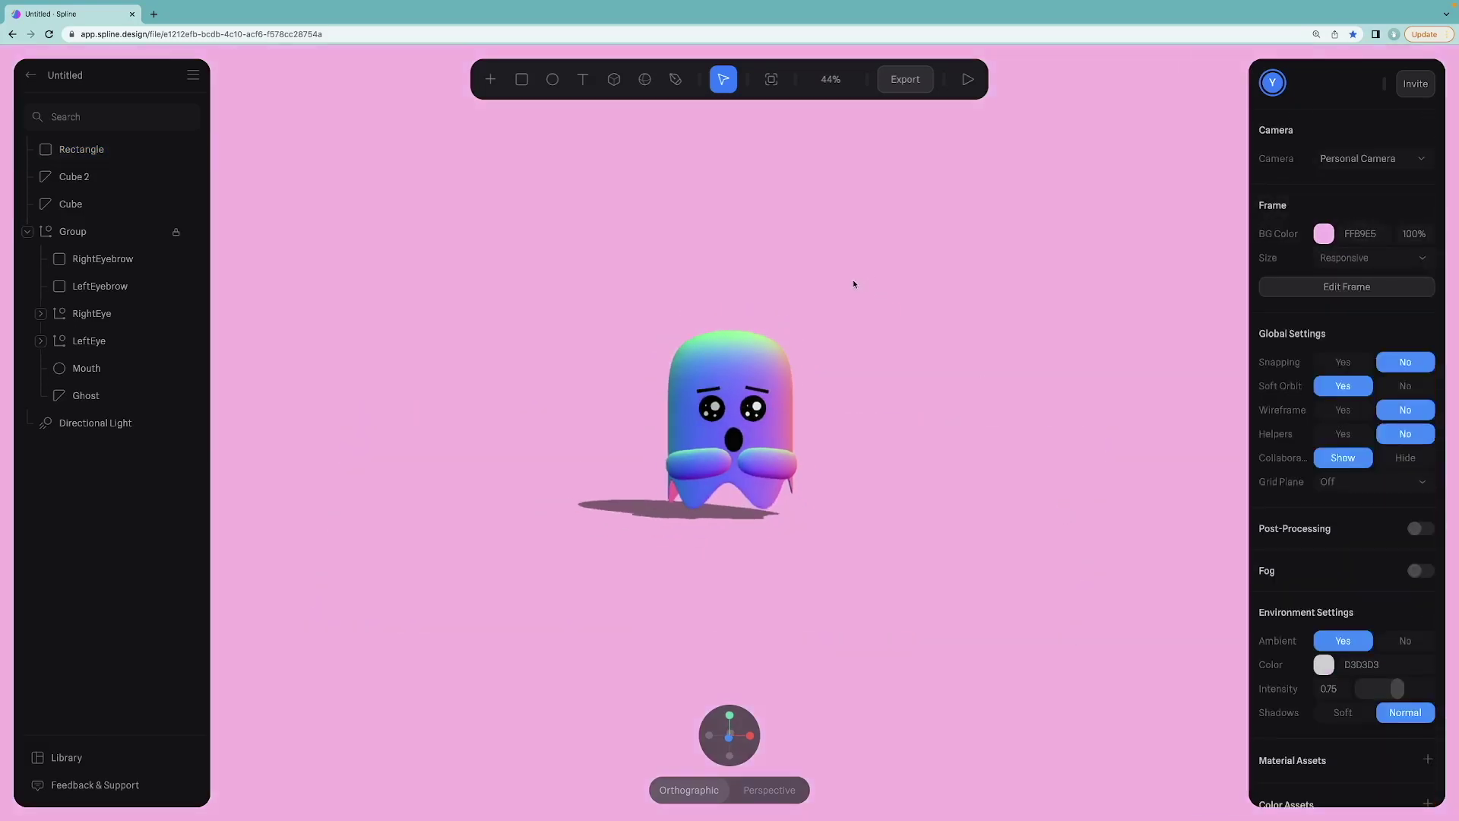
scroll(829, 273, "up", 5)
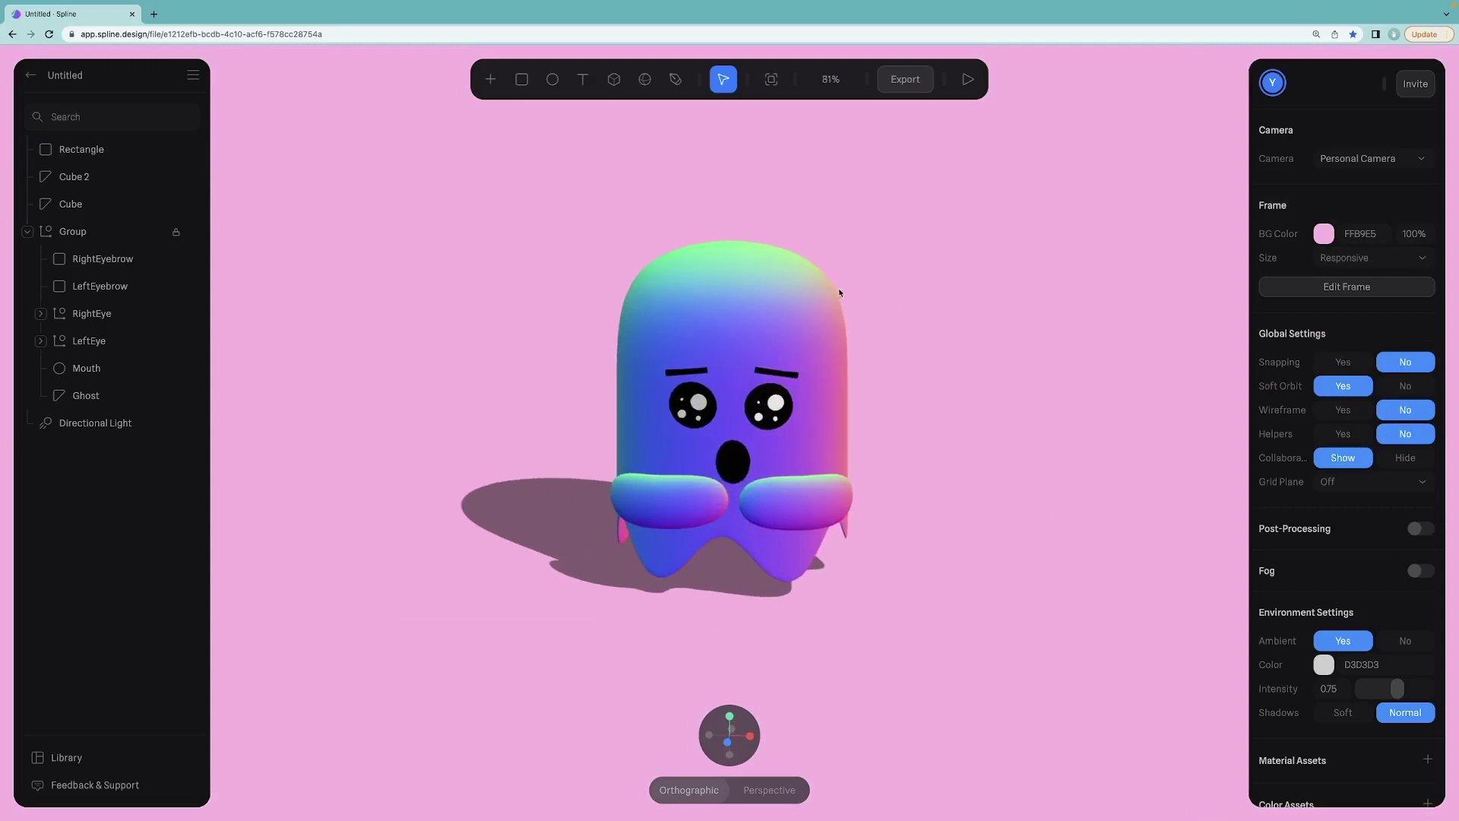
left_click_drag(883, 353, 436, 327)
Rename the floor rectangle to Ground and lock it.
scroll(436, 327, "down", 4)
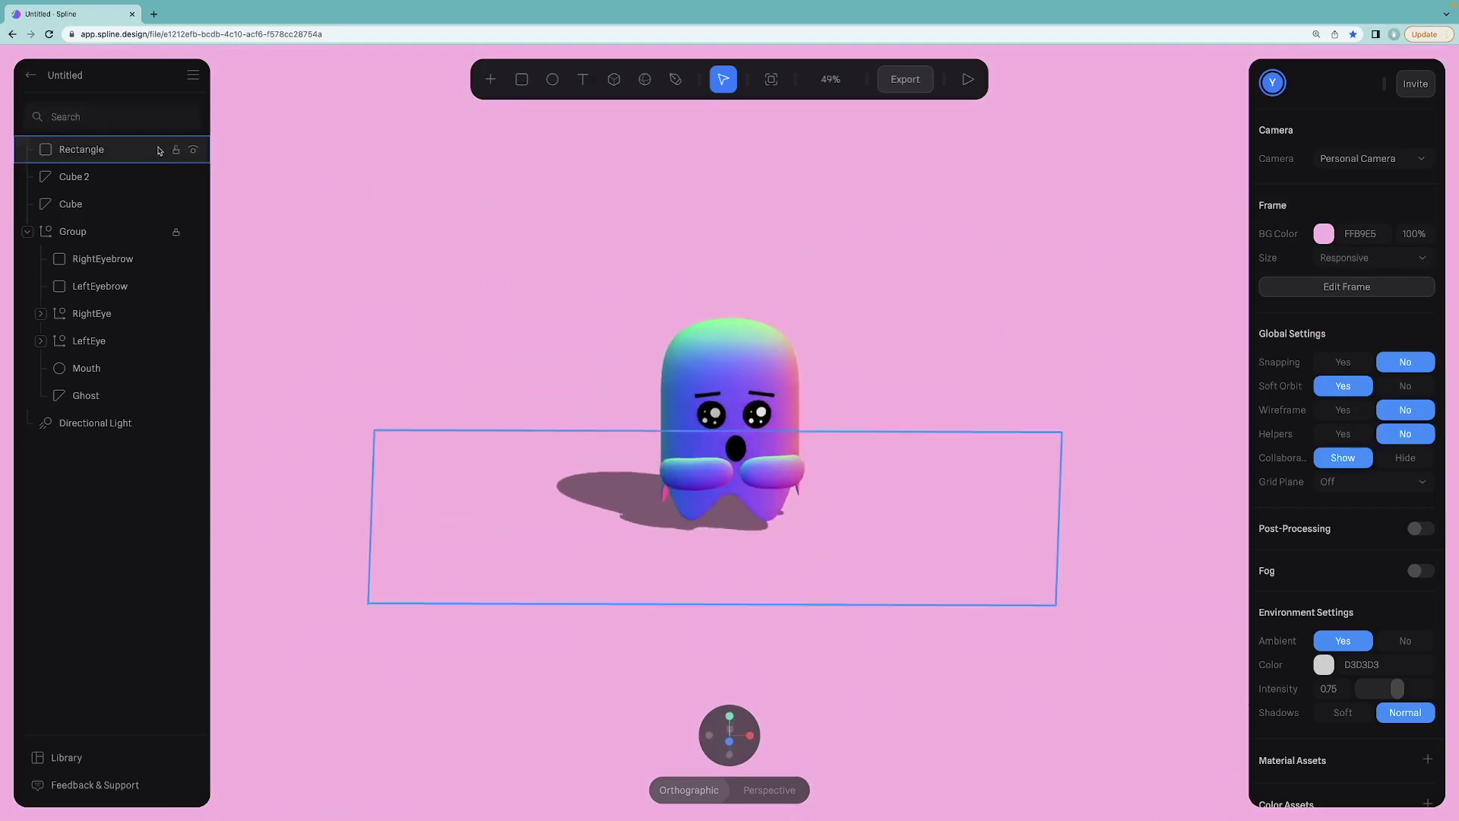
left_click(81, 150)
double_click(81, 150)
type("Groun")
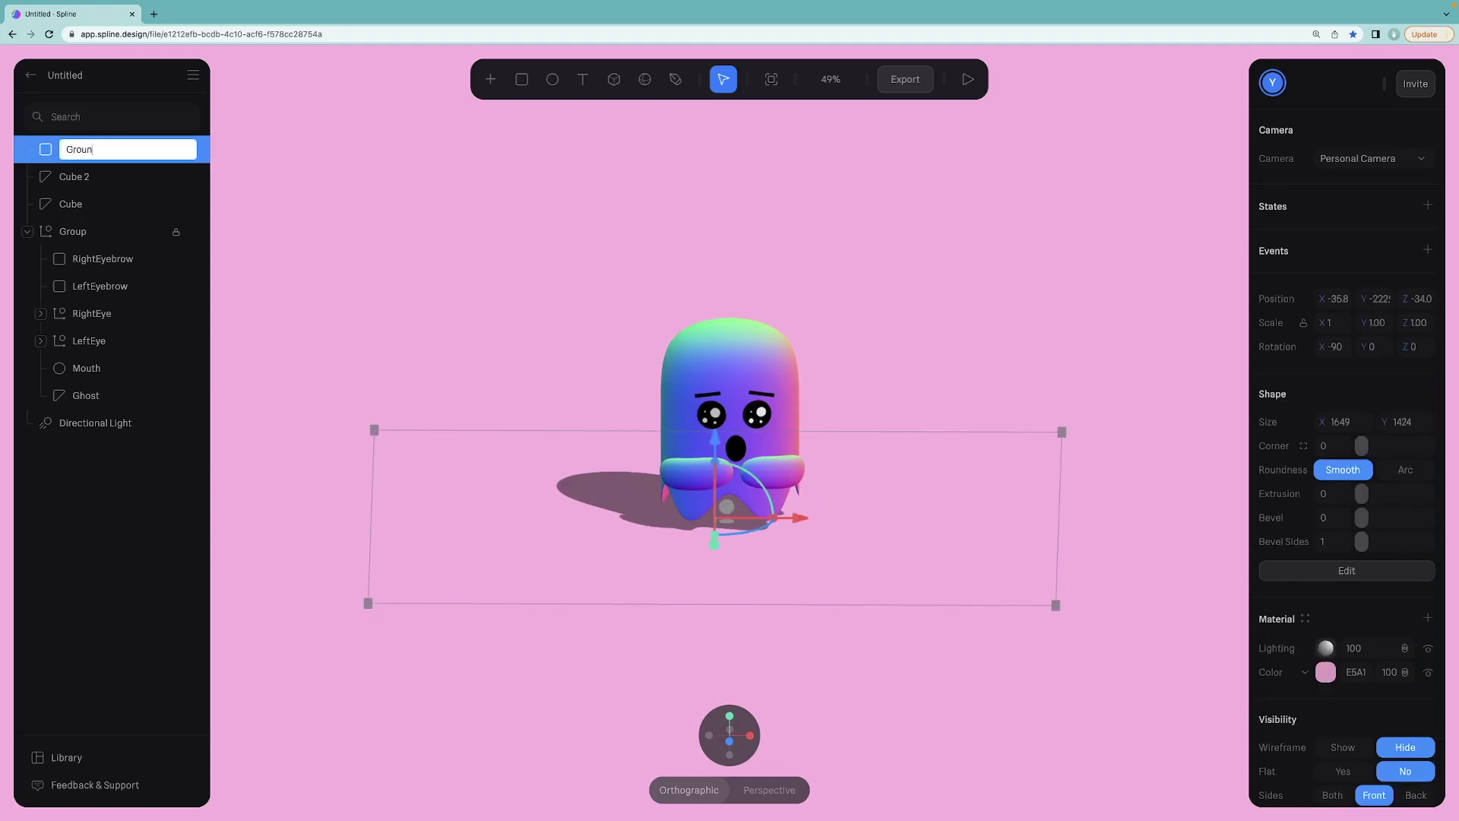
type("d")
key("Return")
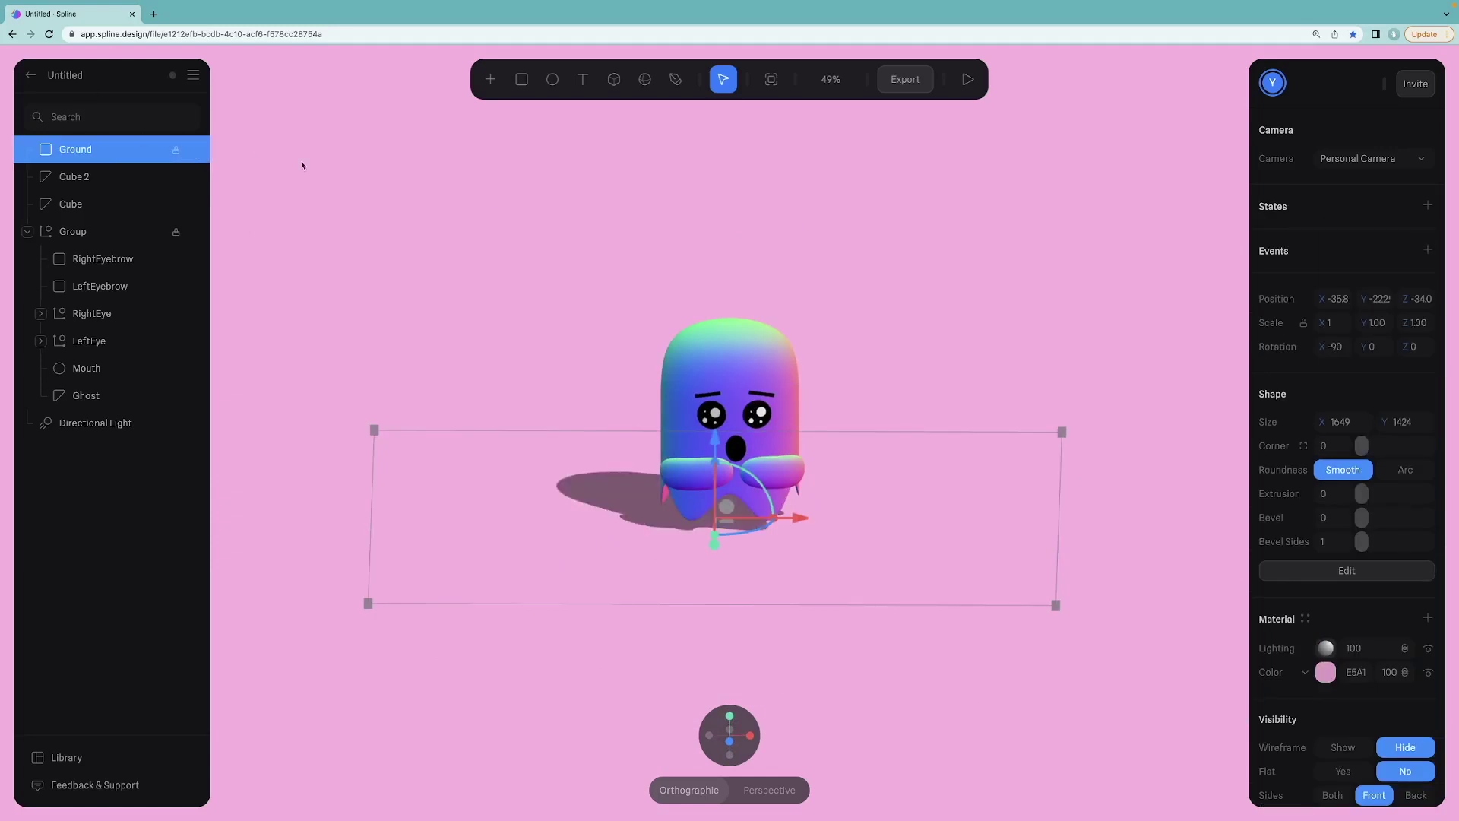
left_click(301, 166)
Rename the Cube 2 object to Right Arm.
scroll(801, 297, "down", 1)
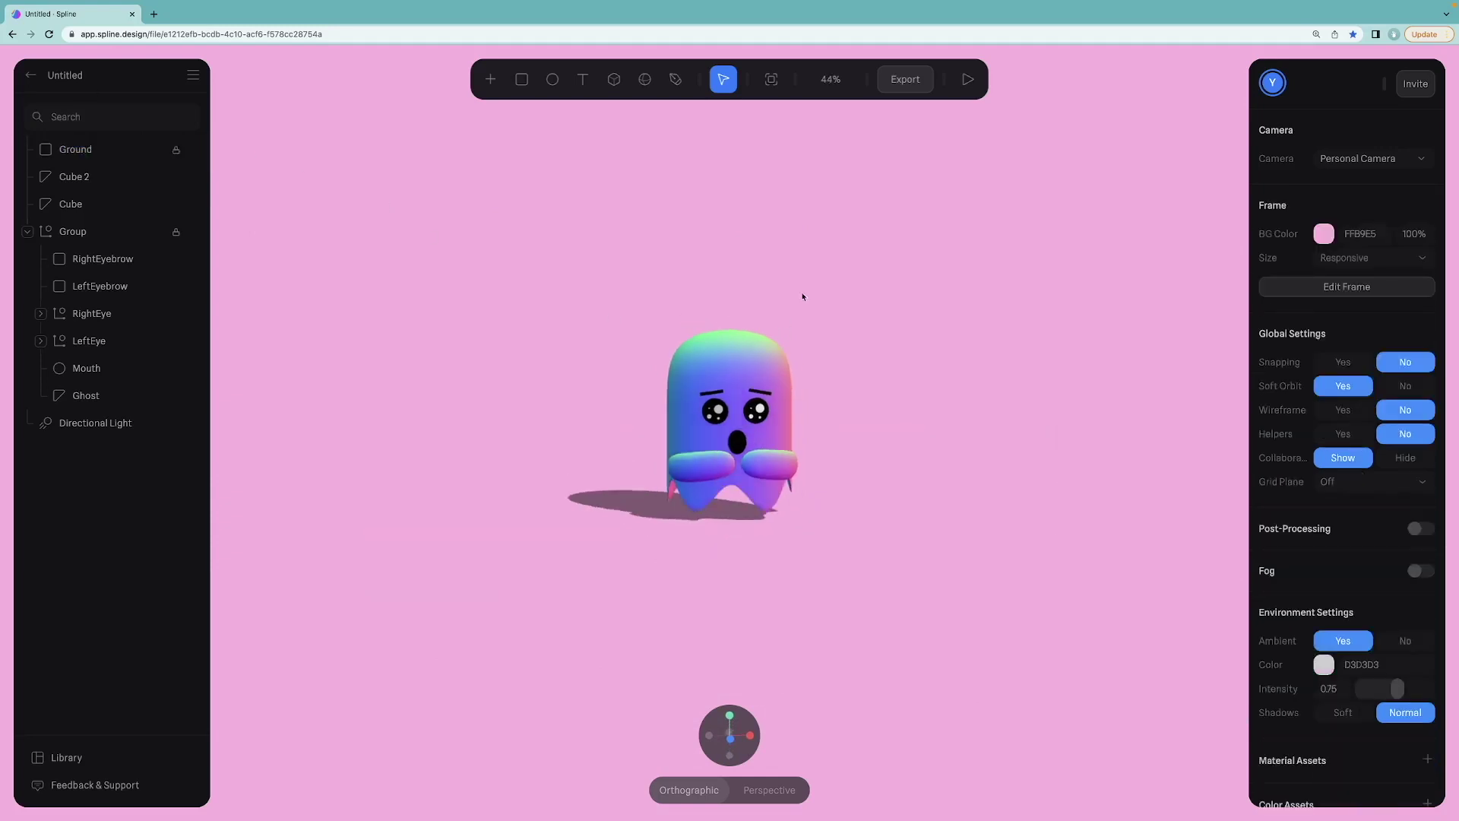
left_click(87, 179)
double_click(88, 179)
type("Right Ar")
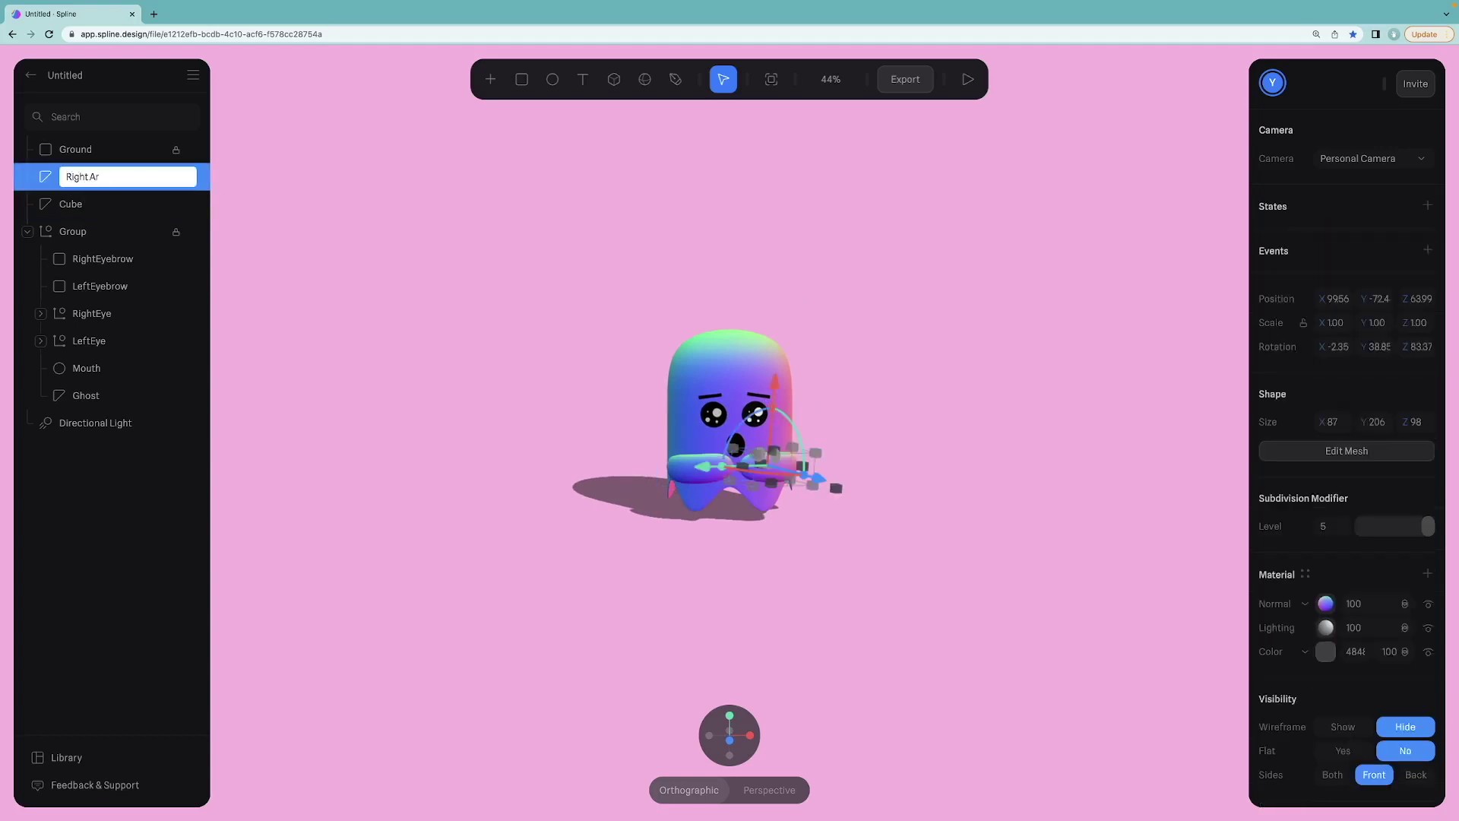
type("m")
key("Return")
Rename the remaining Cube object to Left Arm.
left_click(82, 204)
left_click(76, 178)
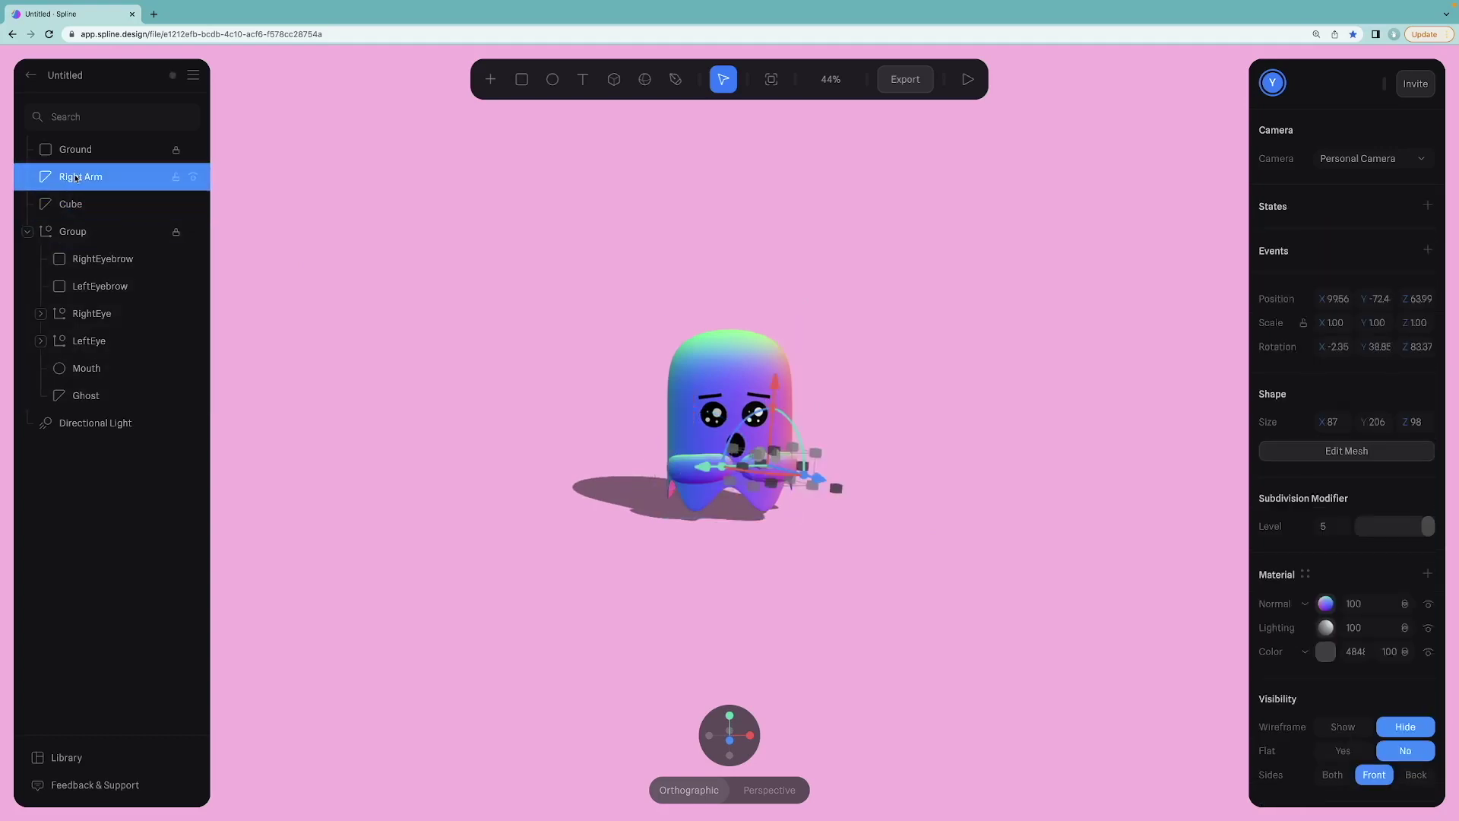
double_click(76, 203)
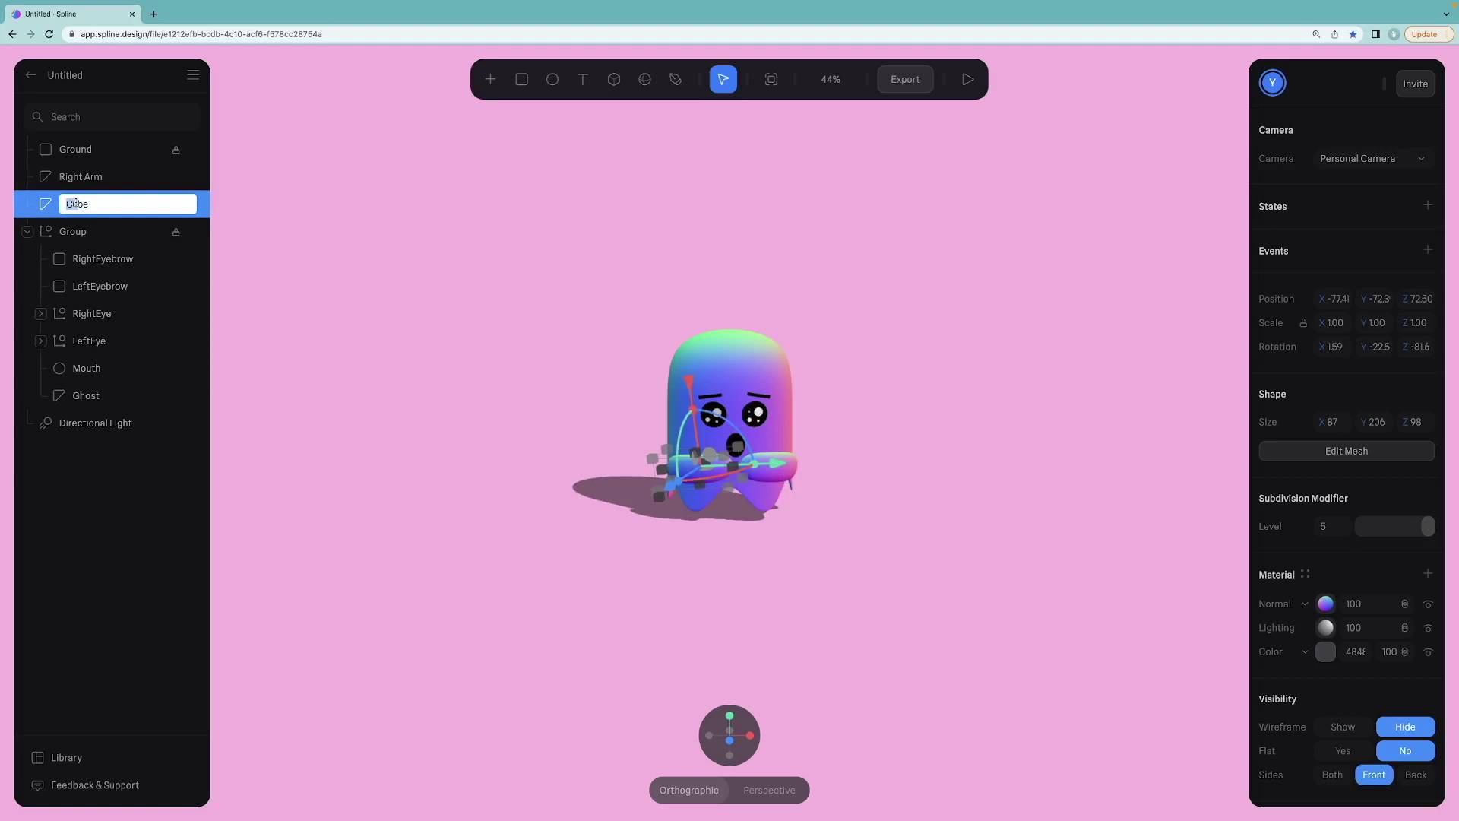
type("Left Arm")
key("Return")
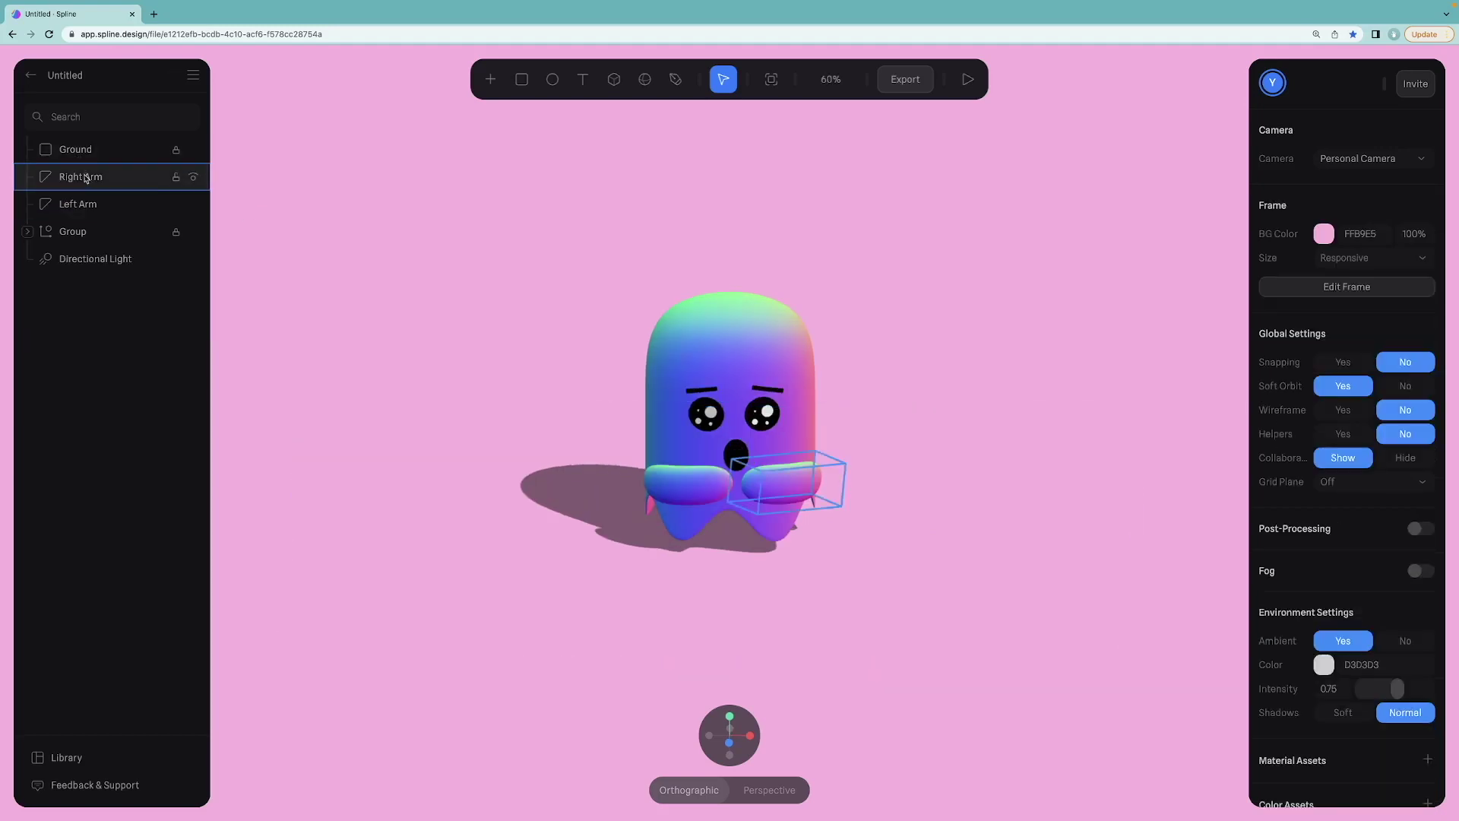
Move the Right Arm and Left Arm objects into the ghost's group.
left_click_drag(86, 180, 98, 236)
left_click_drag(94, 180, 89, 207)
left_click(373, 202)
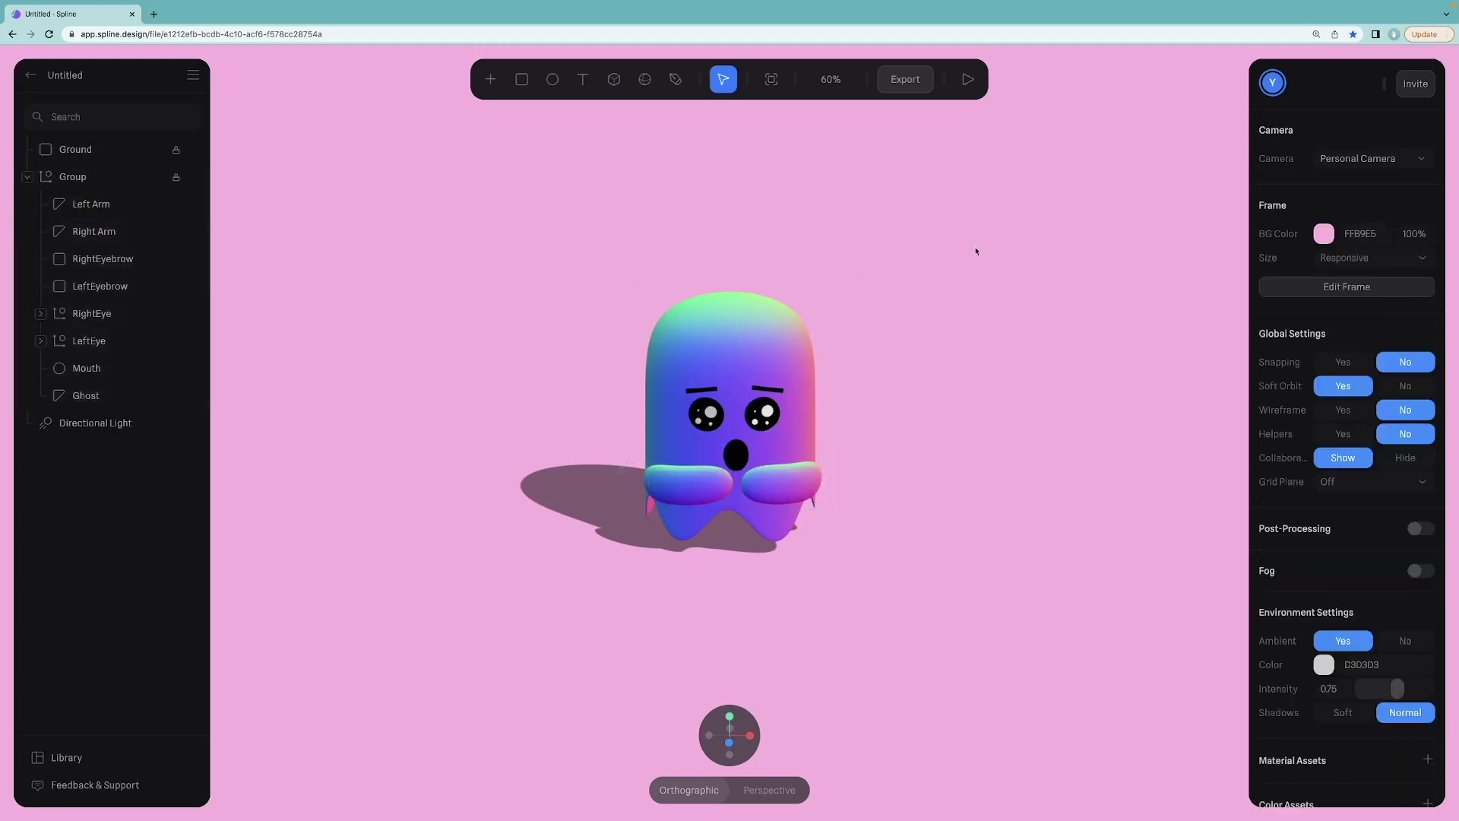
Try shifting the directional light slightly upward above the ghost.
left_click(117, 422)
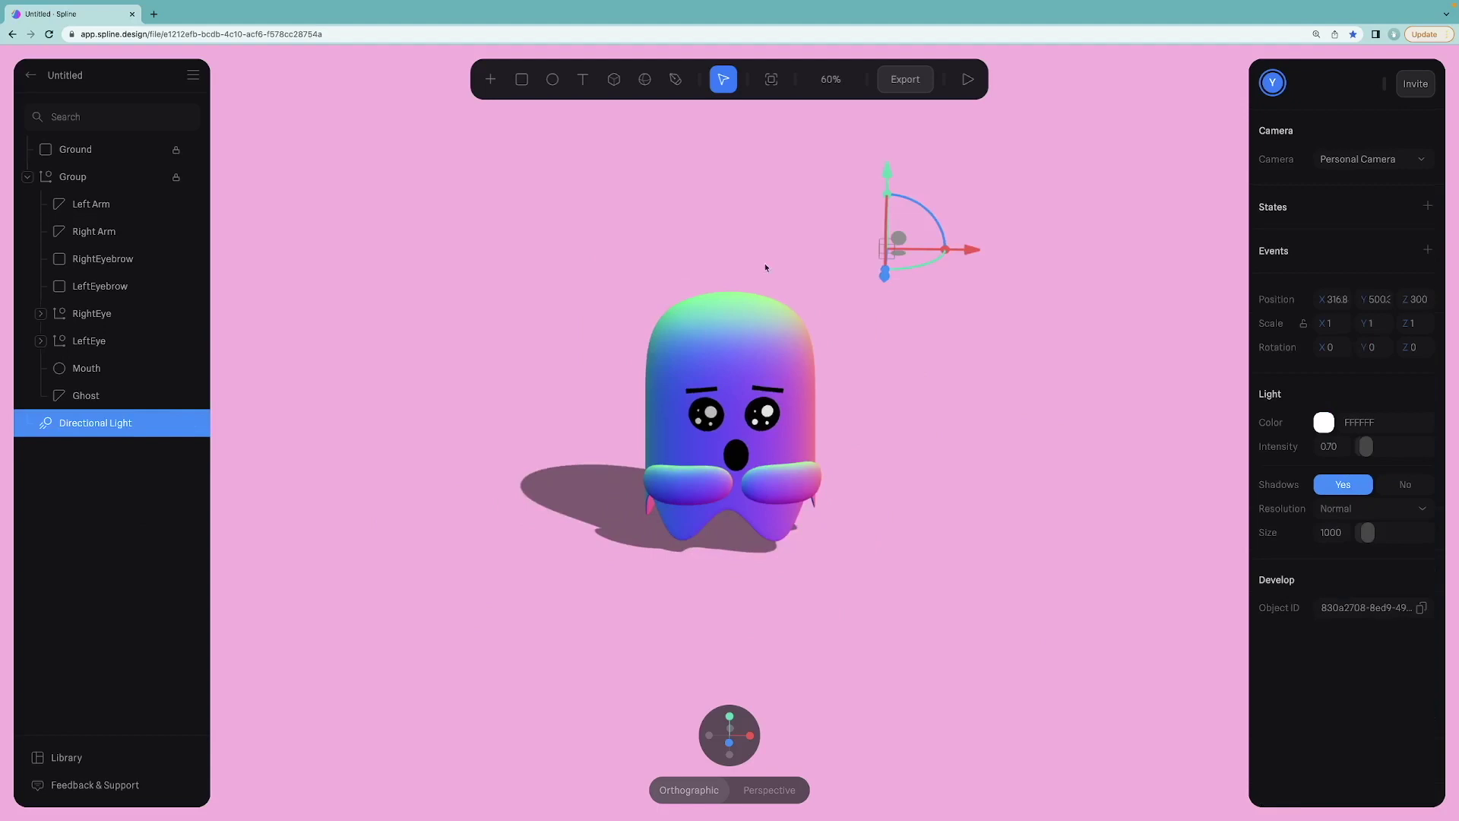
mouse_move(894, 184)
left_mouse_down()
mouse_move(898, 137)
mouse_move(904, 184)
mouse_move(903, 160)
mouse_move(891, 176)
left_mouse_up()
left_click(660, 233)
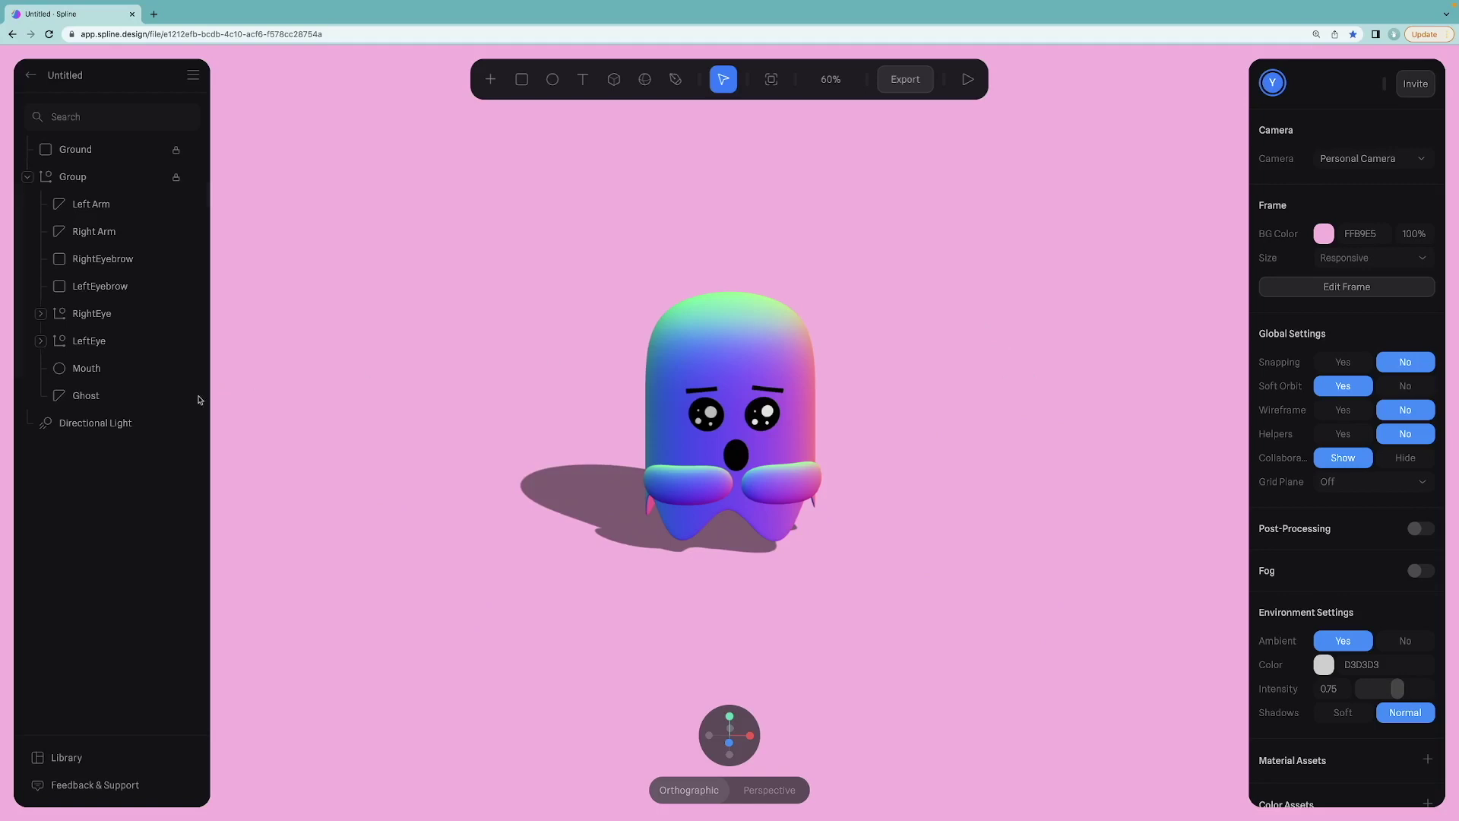
Collapse the ghost's group in the object list and add a Look at event to it.
left_click(106, 178)
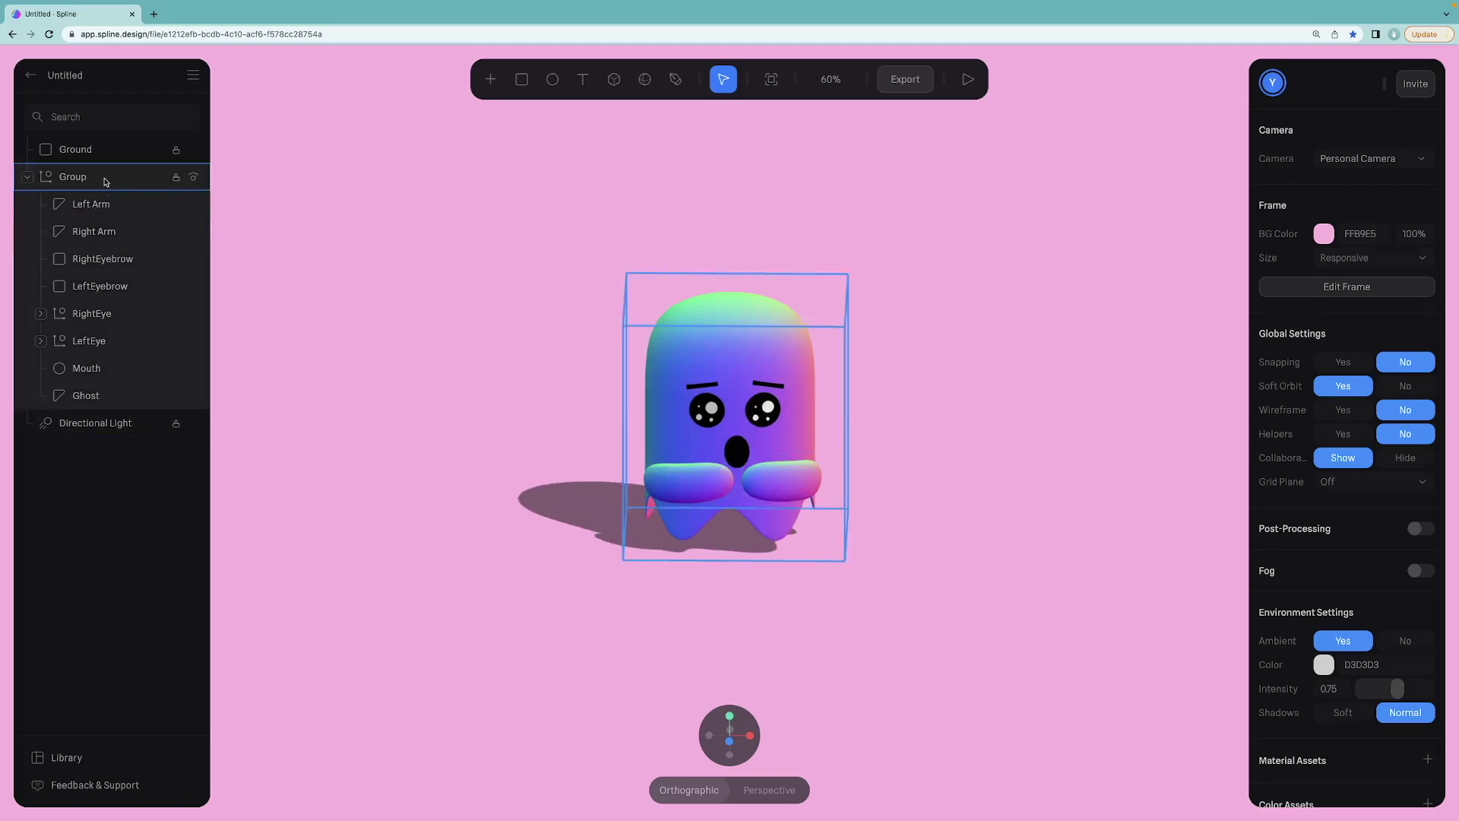
left_click(28, 179)
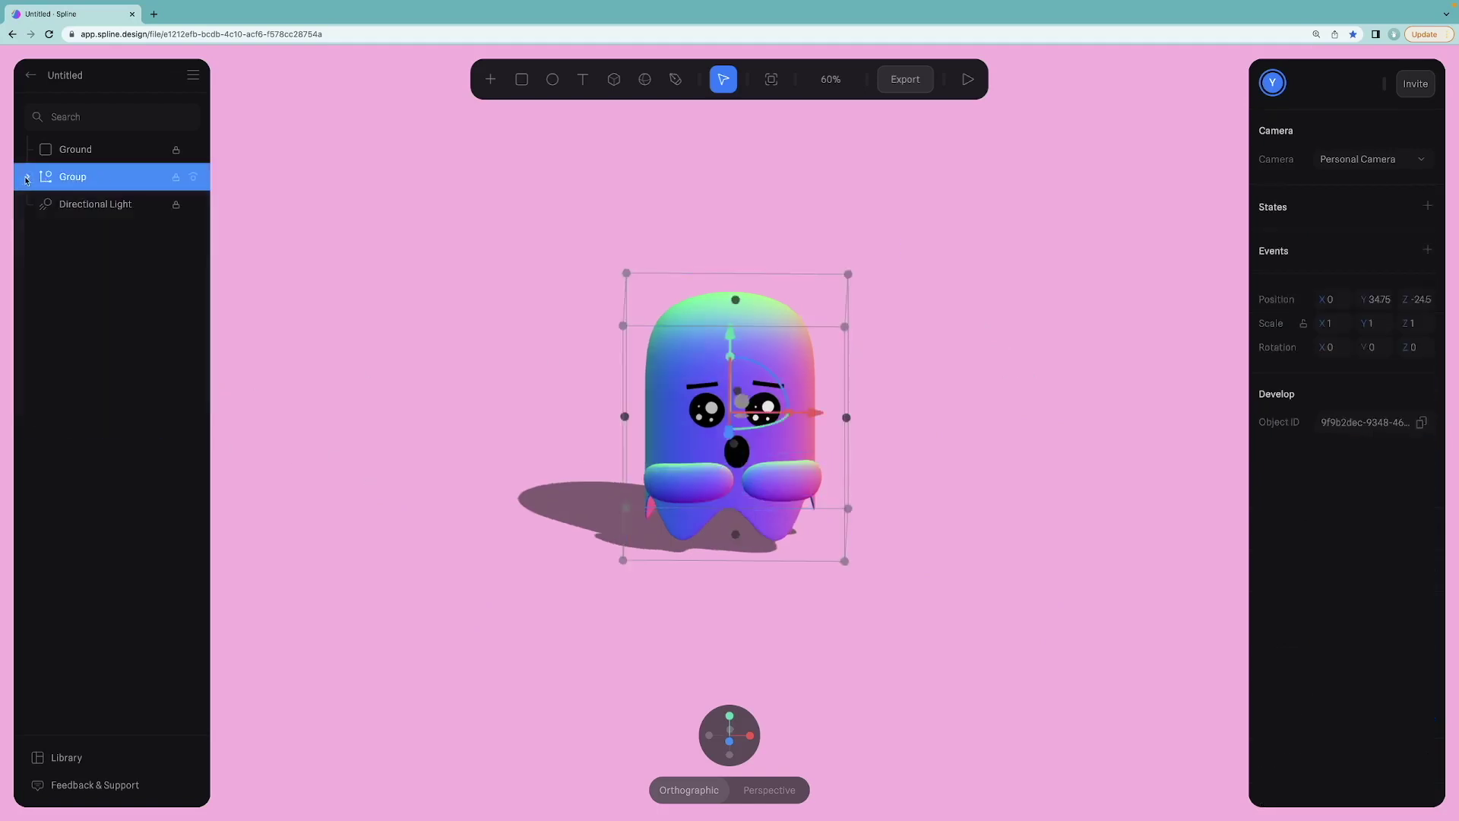
left_click(1429, 250)
left_click(1348, 281)
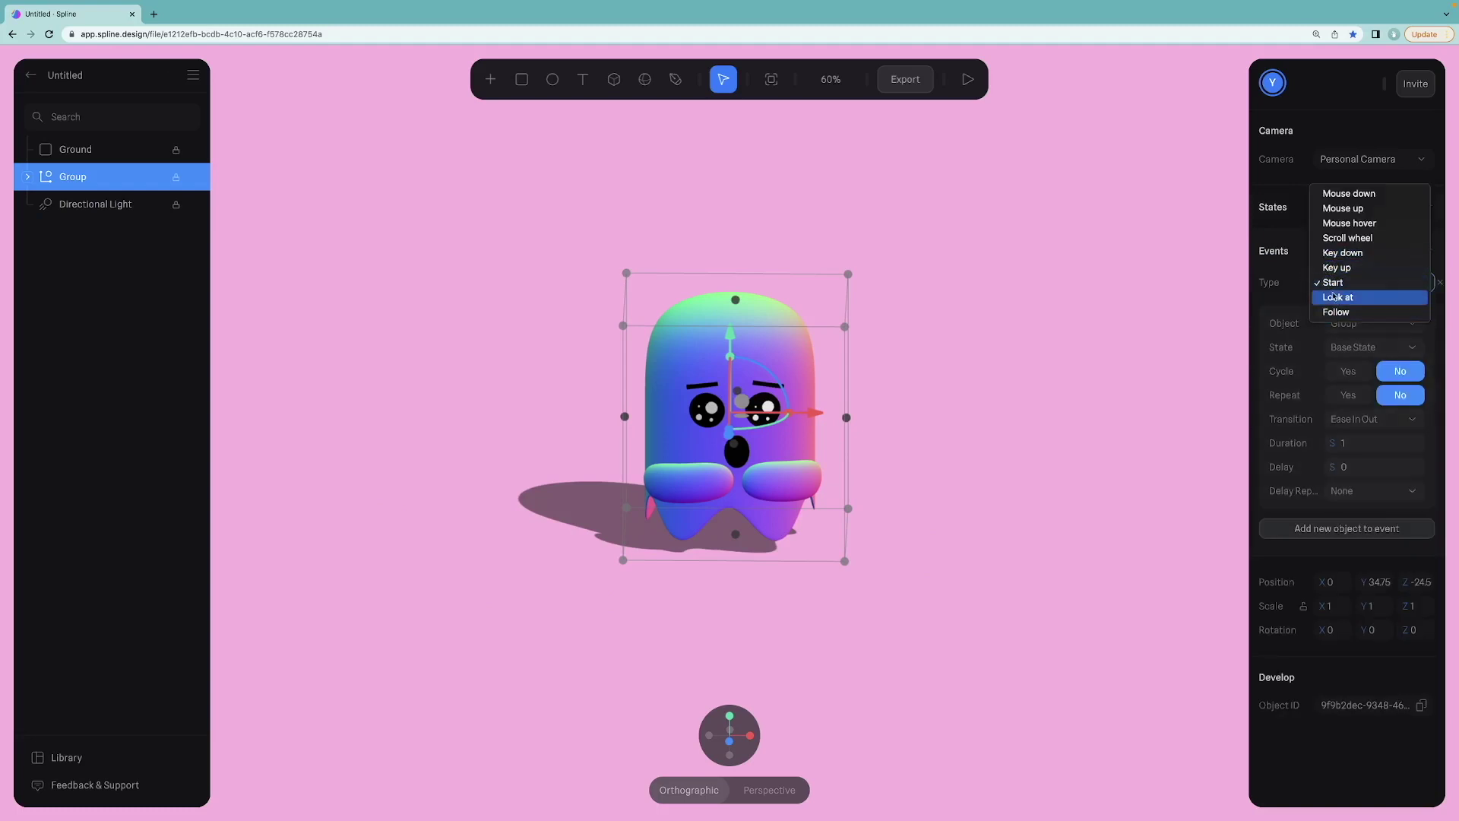
left_click(1336, 298)
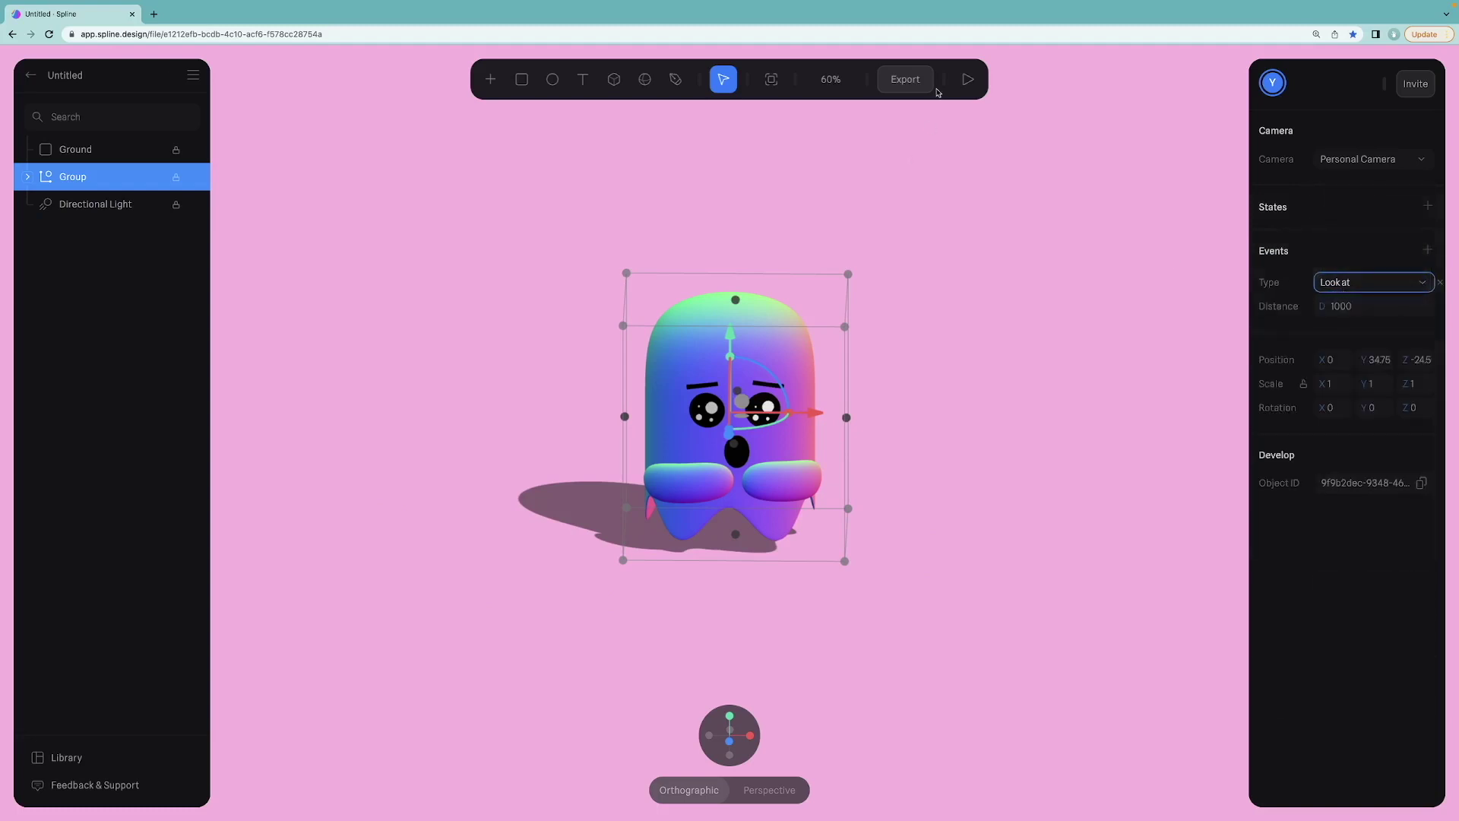
Preview how the ghost turns to follow the cursor, and return to the editor with nothing selected.
left_click(967, 79)
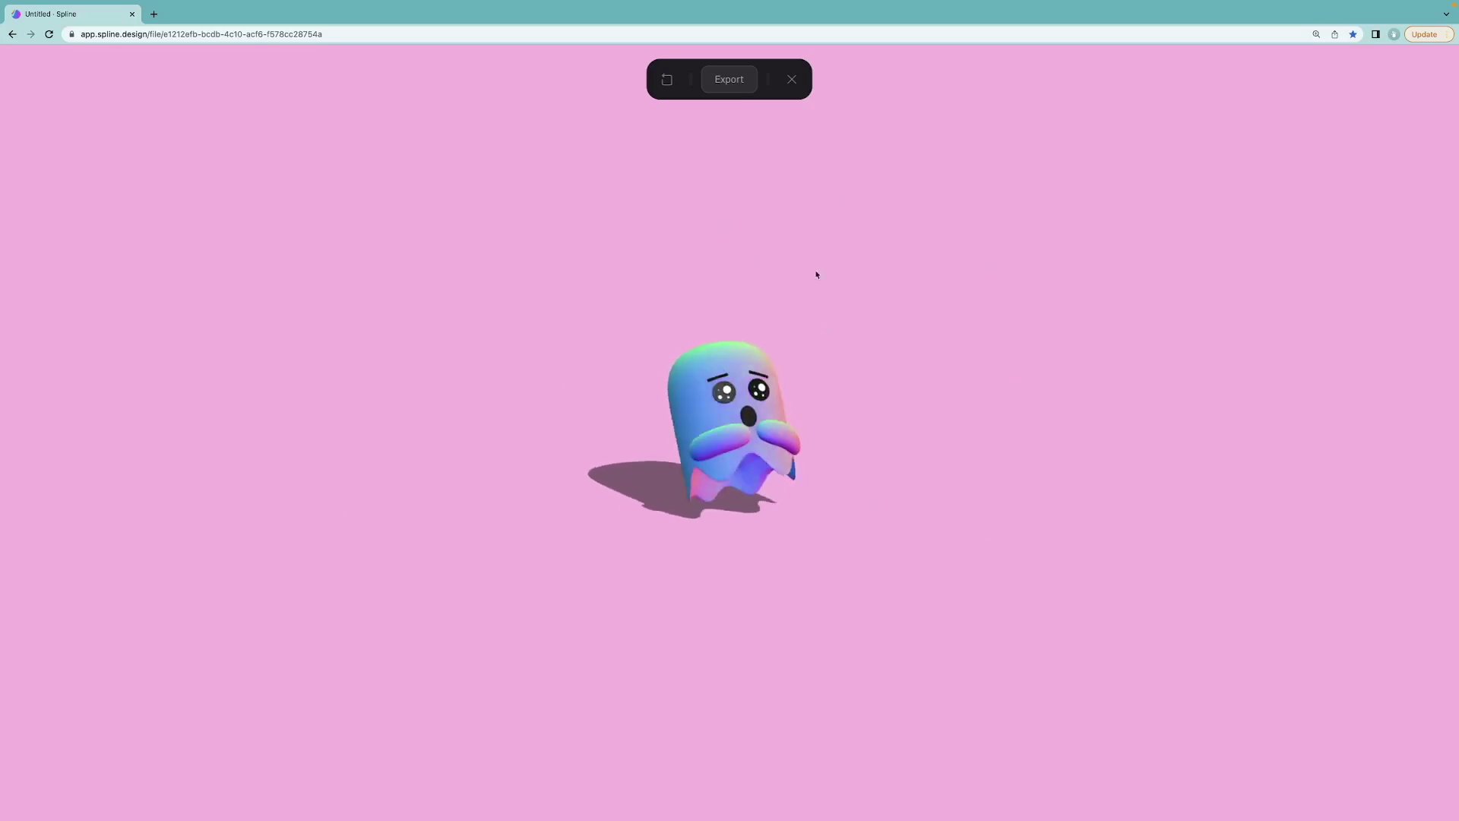
left_click(791, 83)
left_click(1064, 274)
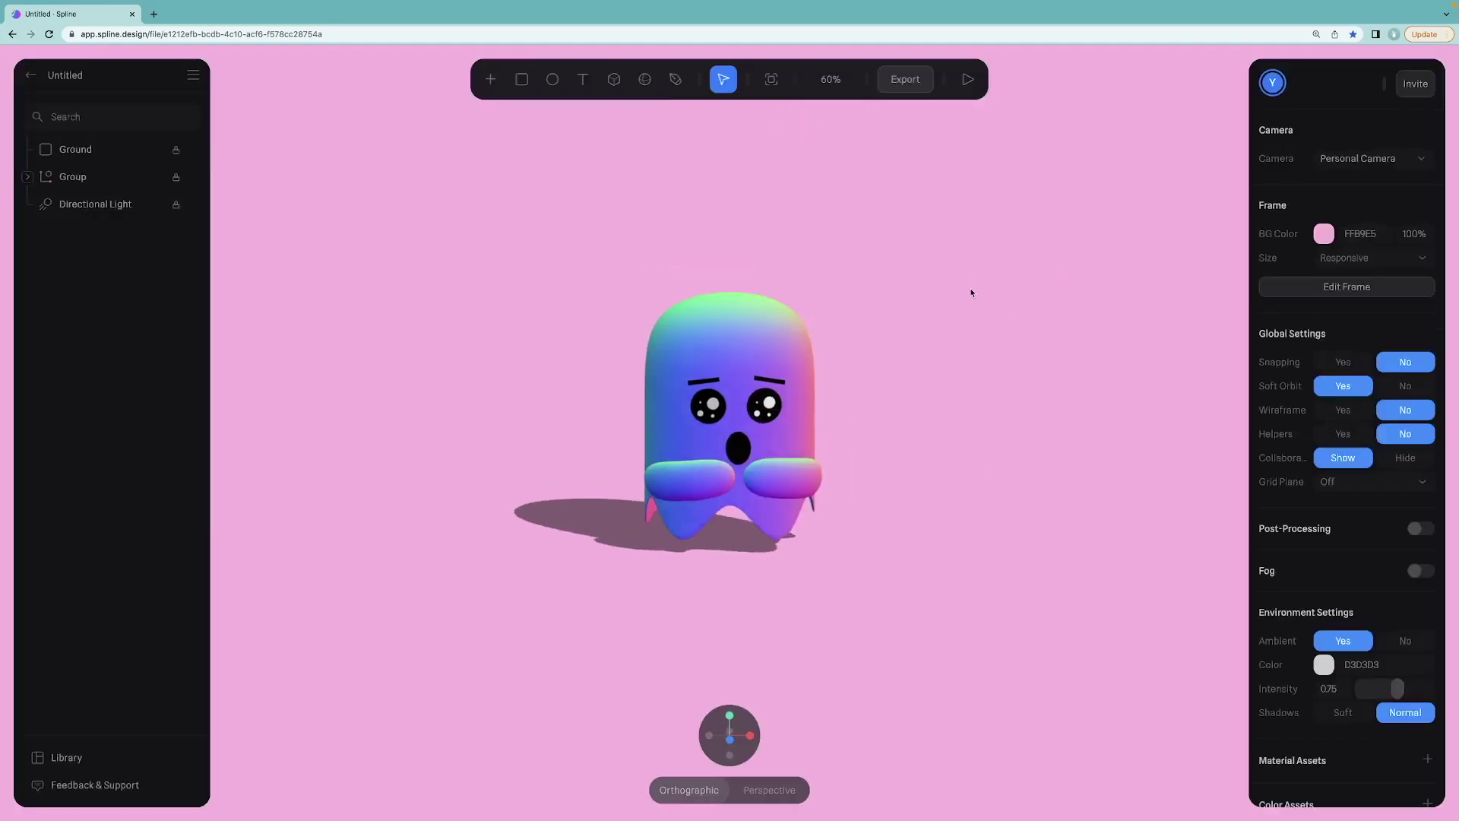
Add a new state to LeftEyebrow, raised to about Y 119 and tilted down toward the nose at about -17° Z rotation.
scroll(971, 292, "down", 3, "alt")
scroll(764, 290, "up", 5)
scroll(855, 217, "up", 1, "alt")
scroll(855, 212, "down", 2)
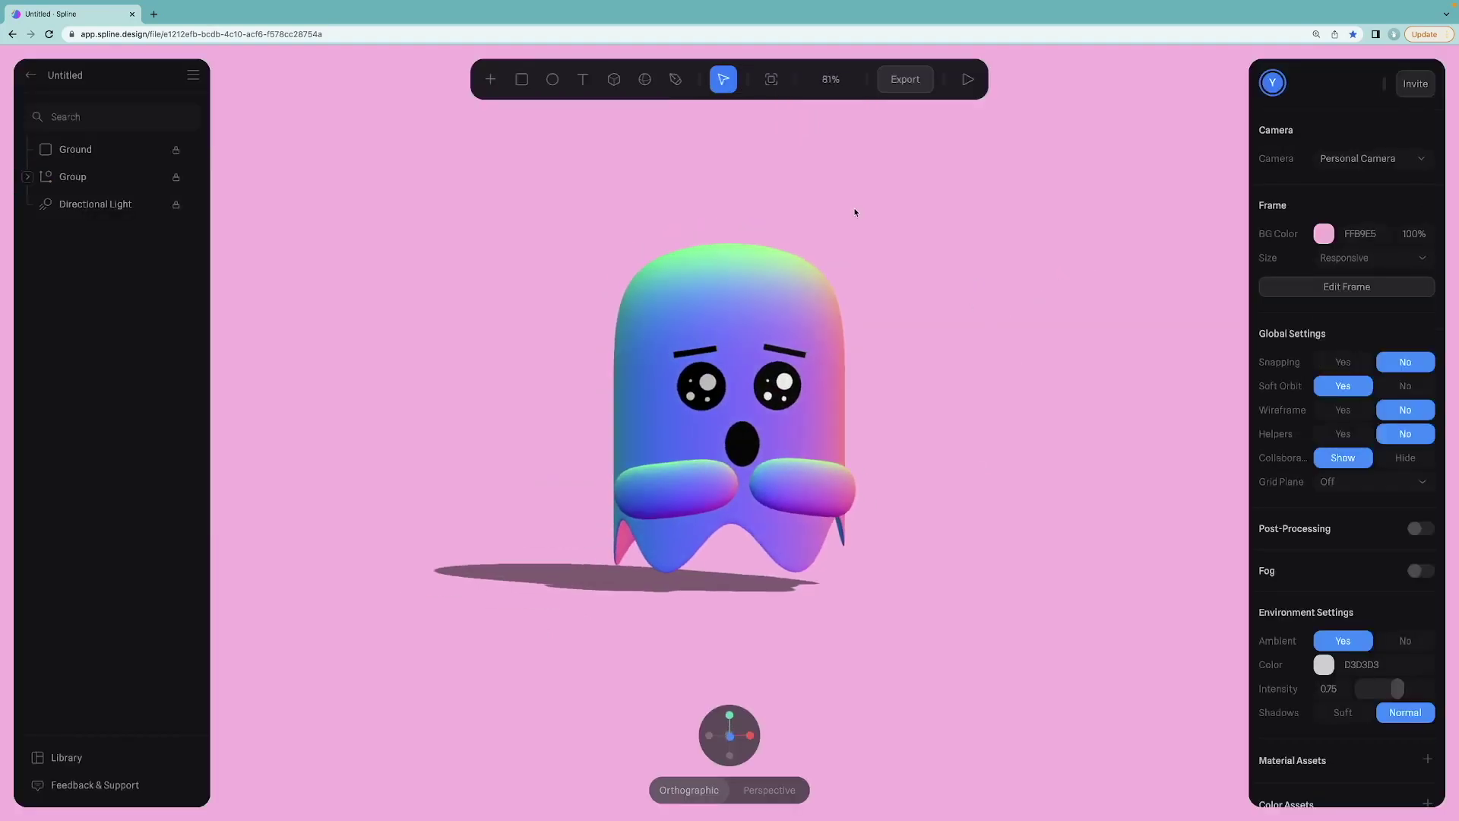
left_click(27, 177)
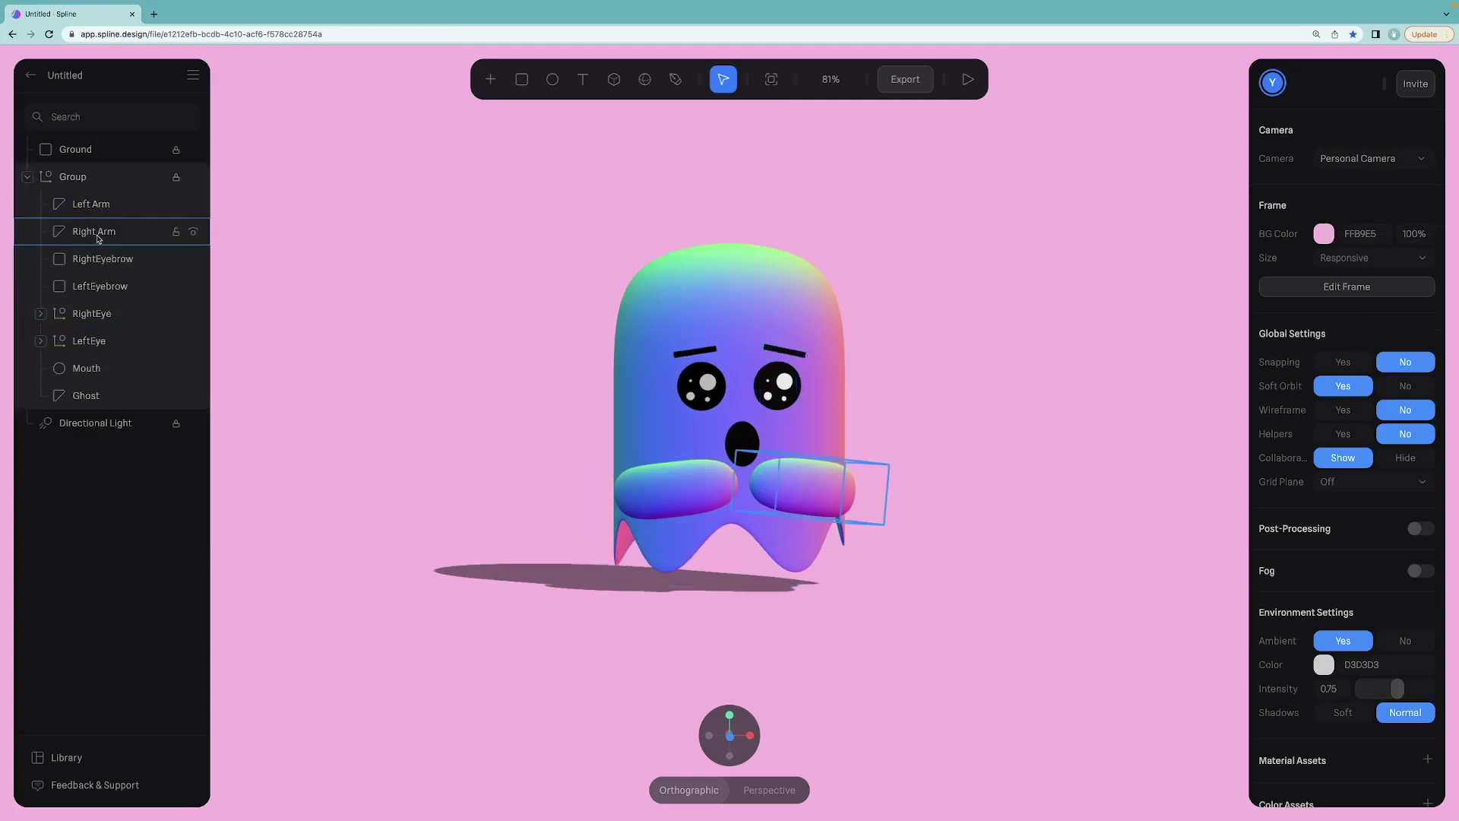
left_click(102, 286)
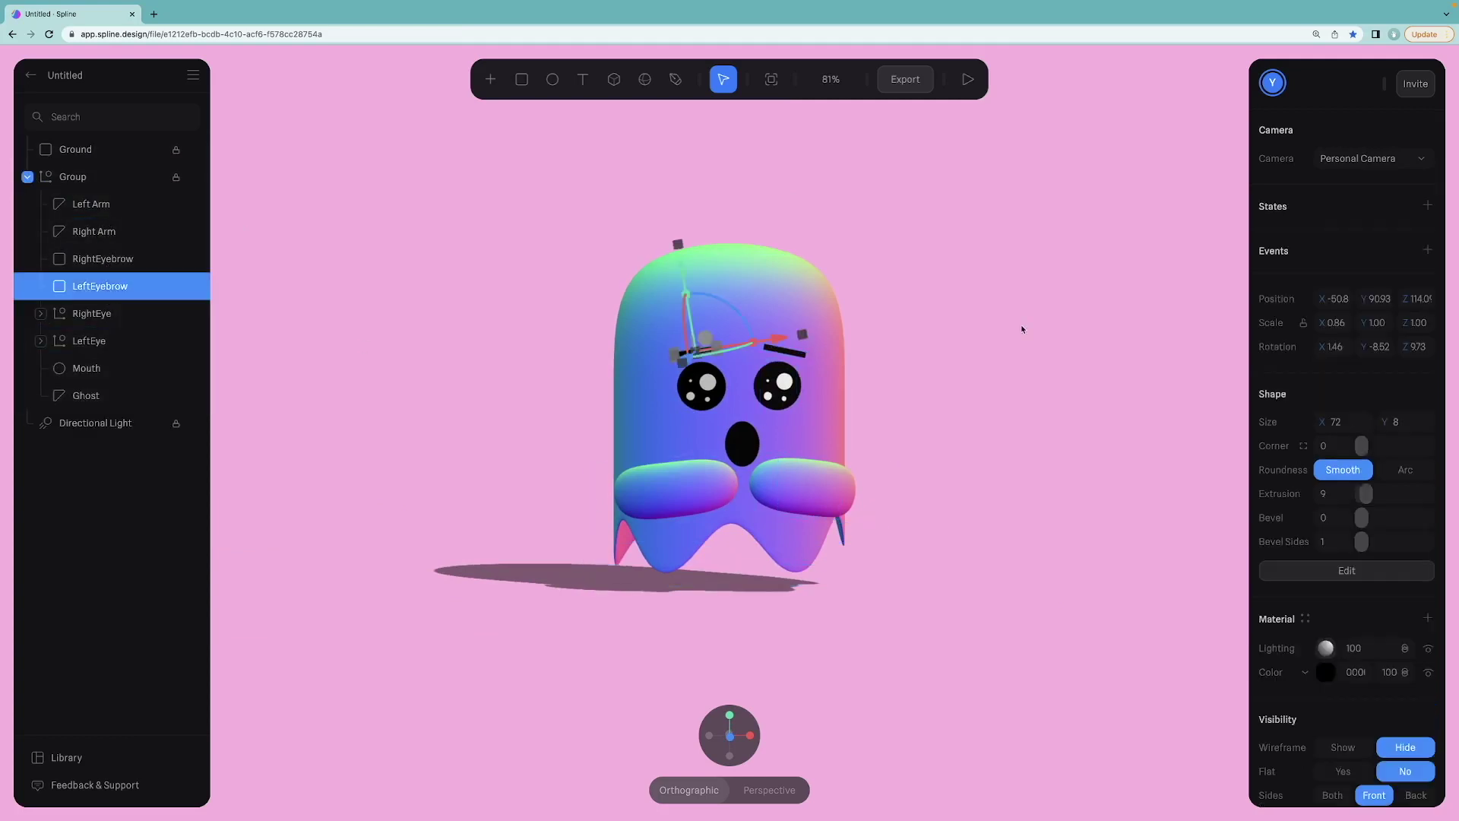
left_click(1427, 205)
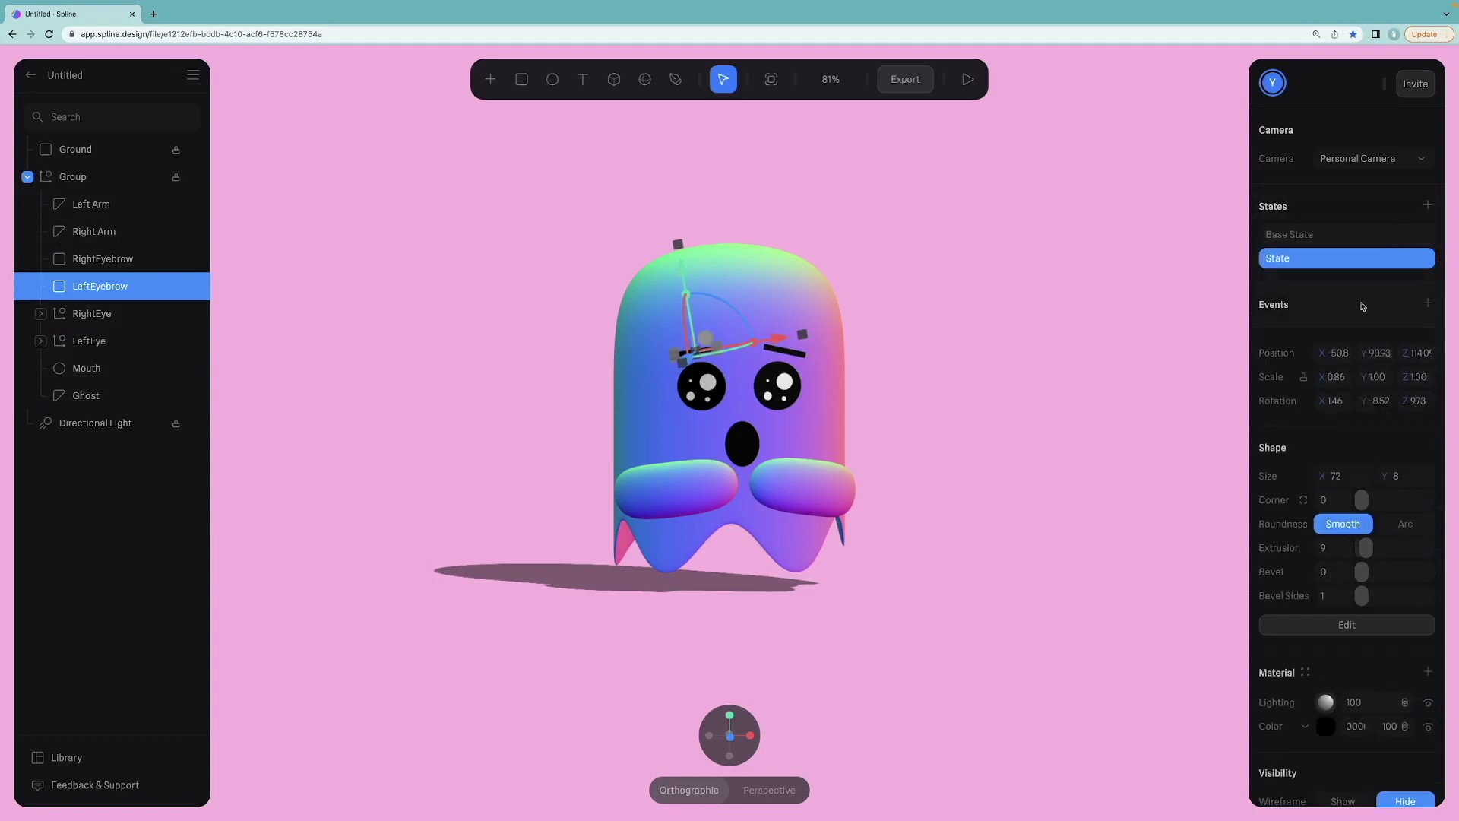
left_click_drag(680, 270, 680, 247)
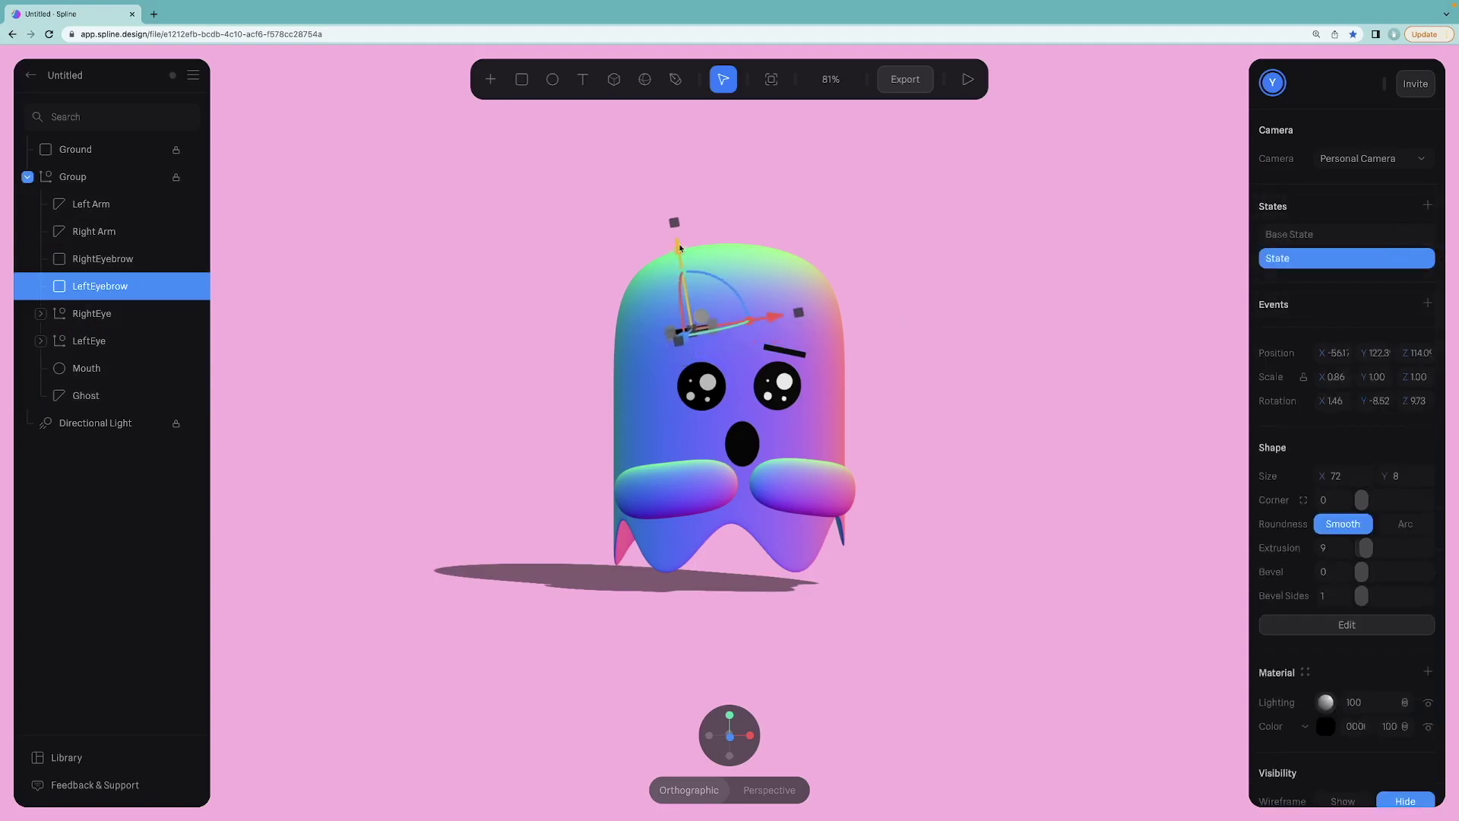
left_click_drag(748, 296, 782, 355)
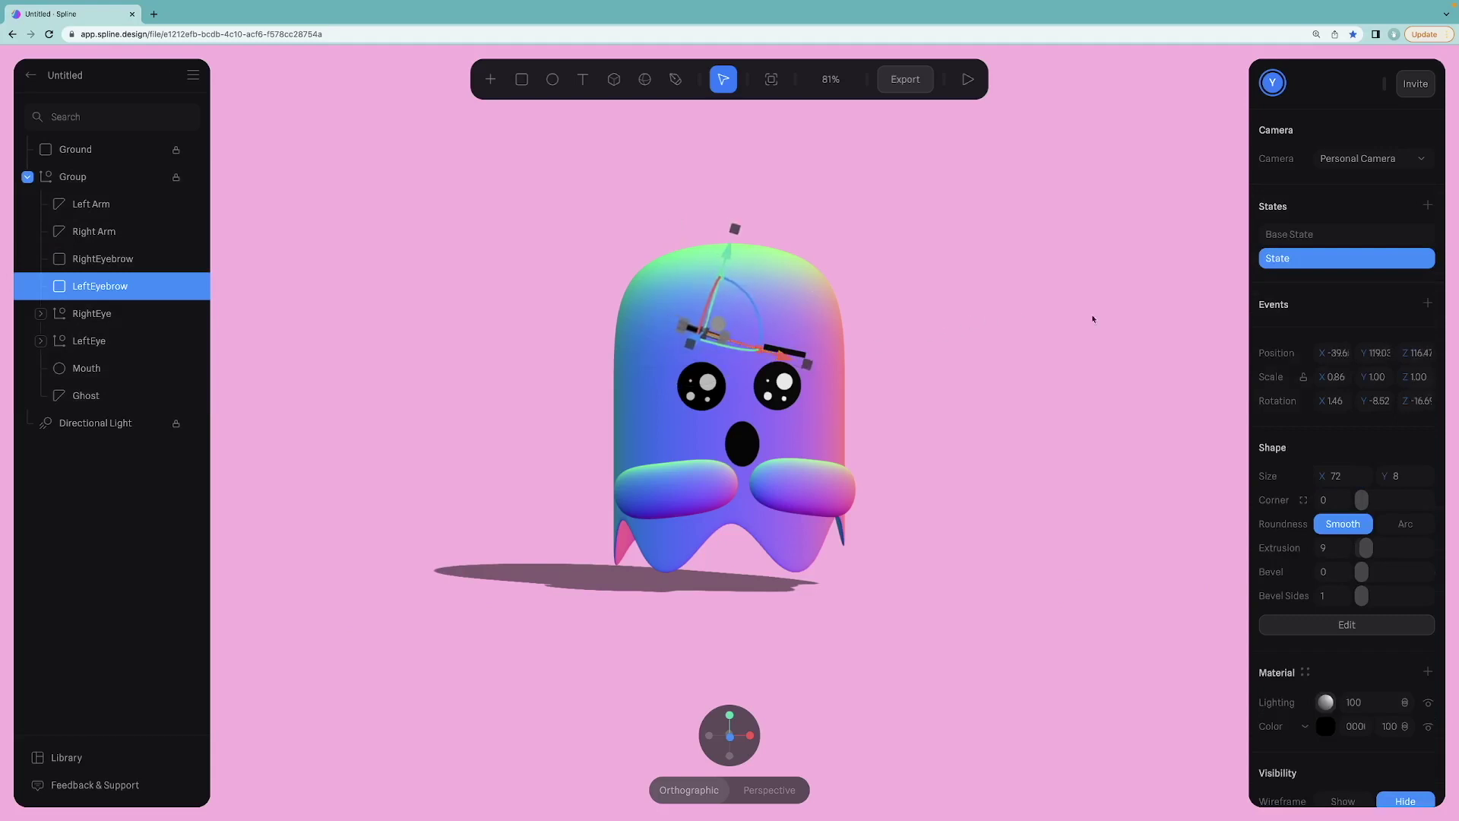
Add a Start event to LeftEyebrow with Cycle and Repeat both set to Yes.
left_click(1428, 308)
left_click(1375, 336)
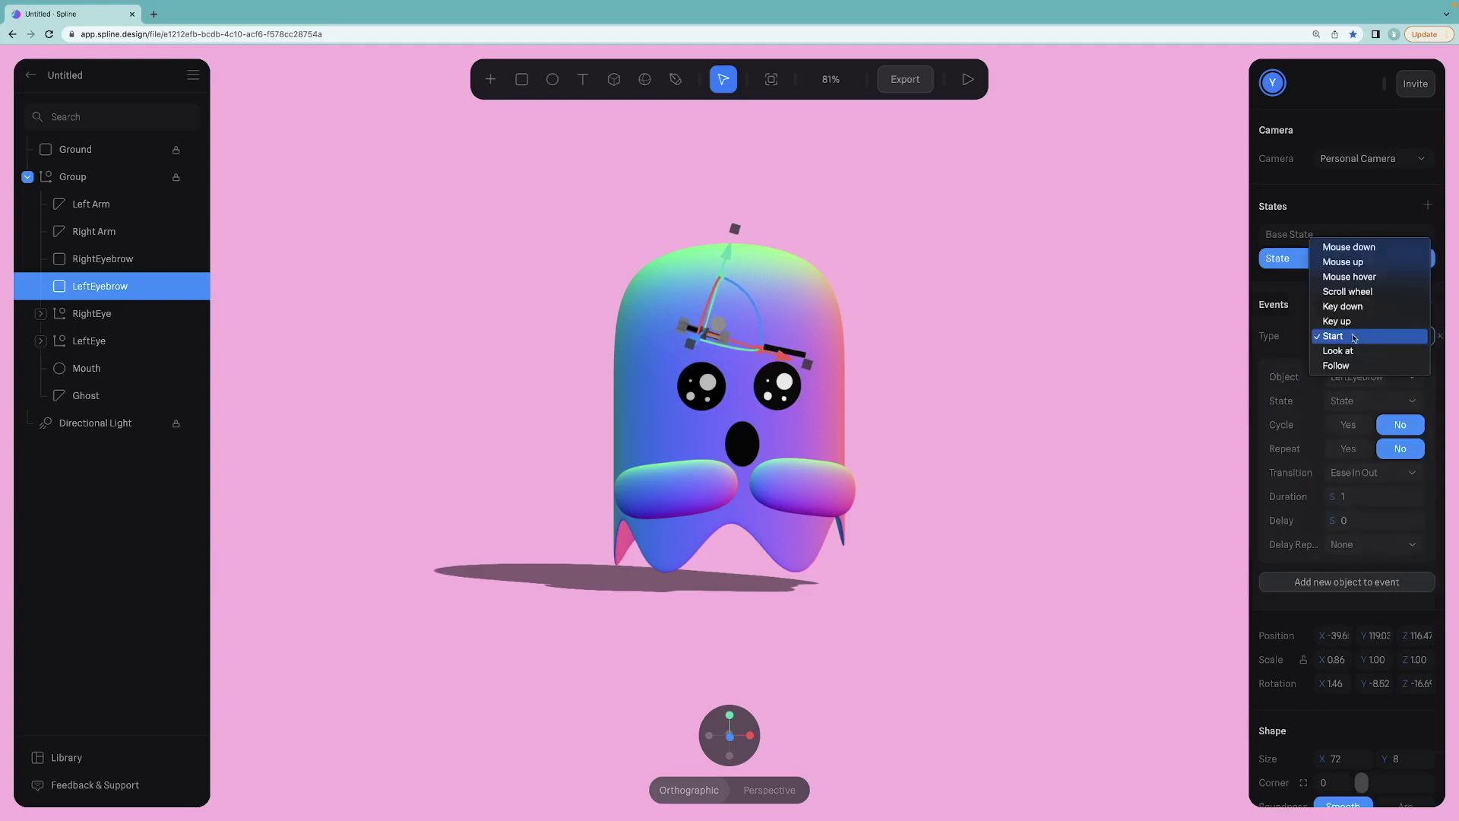
left_click(1354, 336)
left_click(1349, 425)
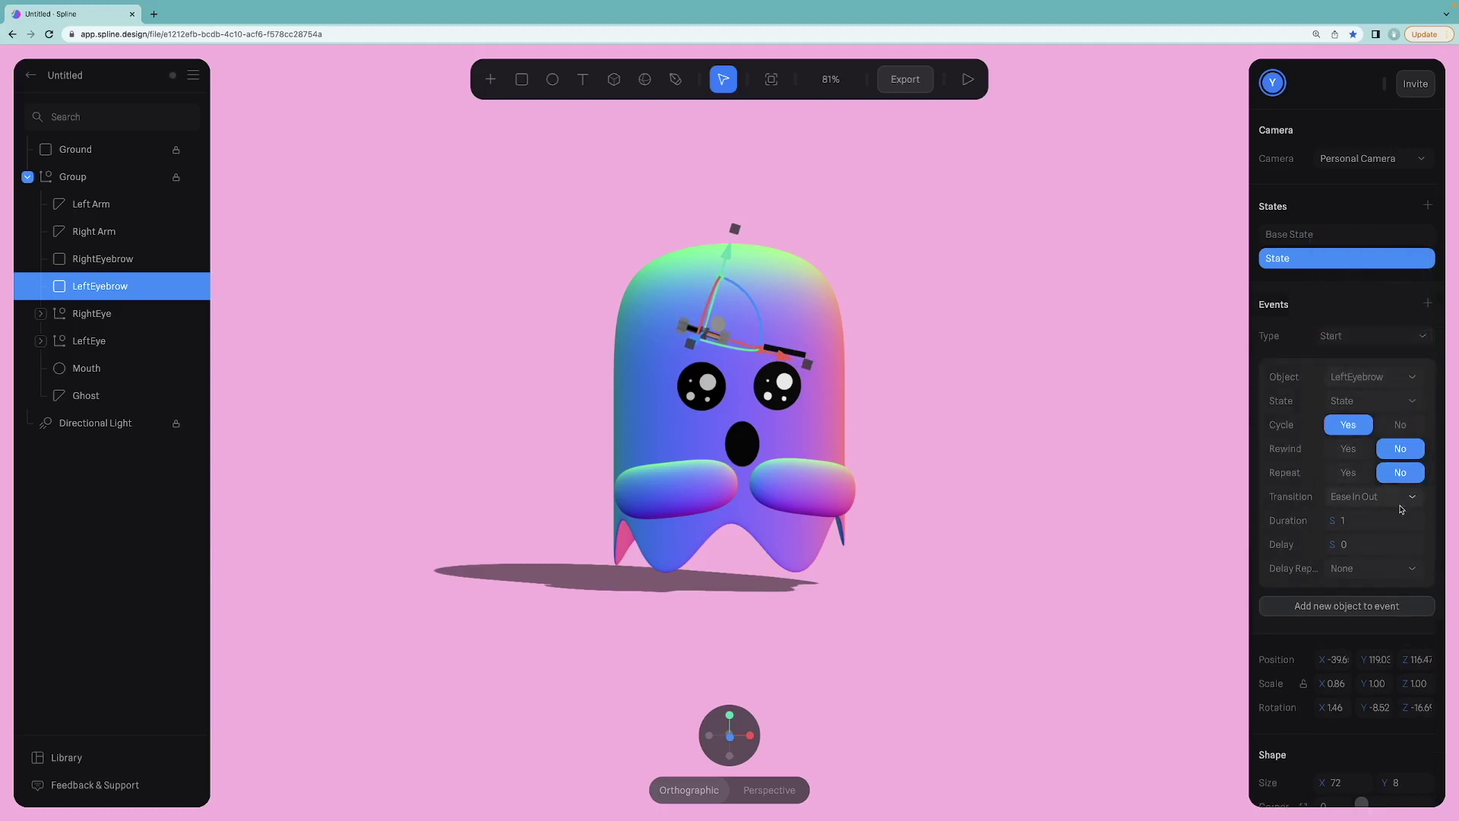
left_click(1350, 473)
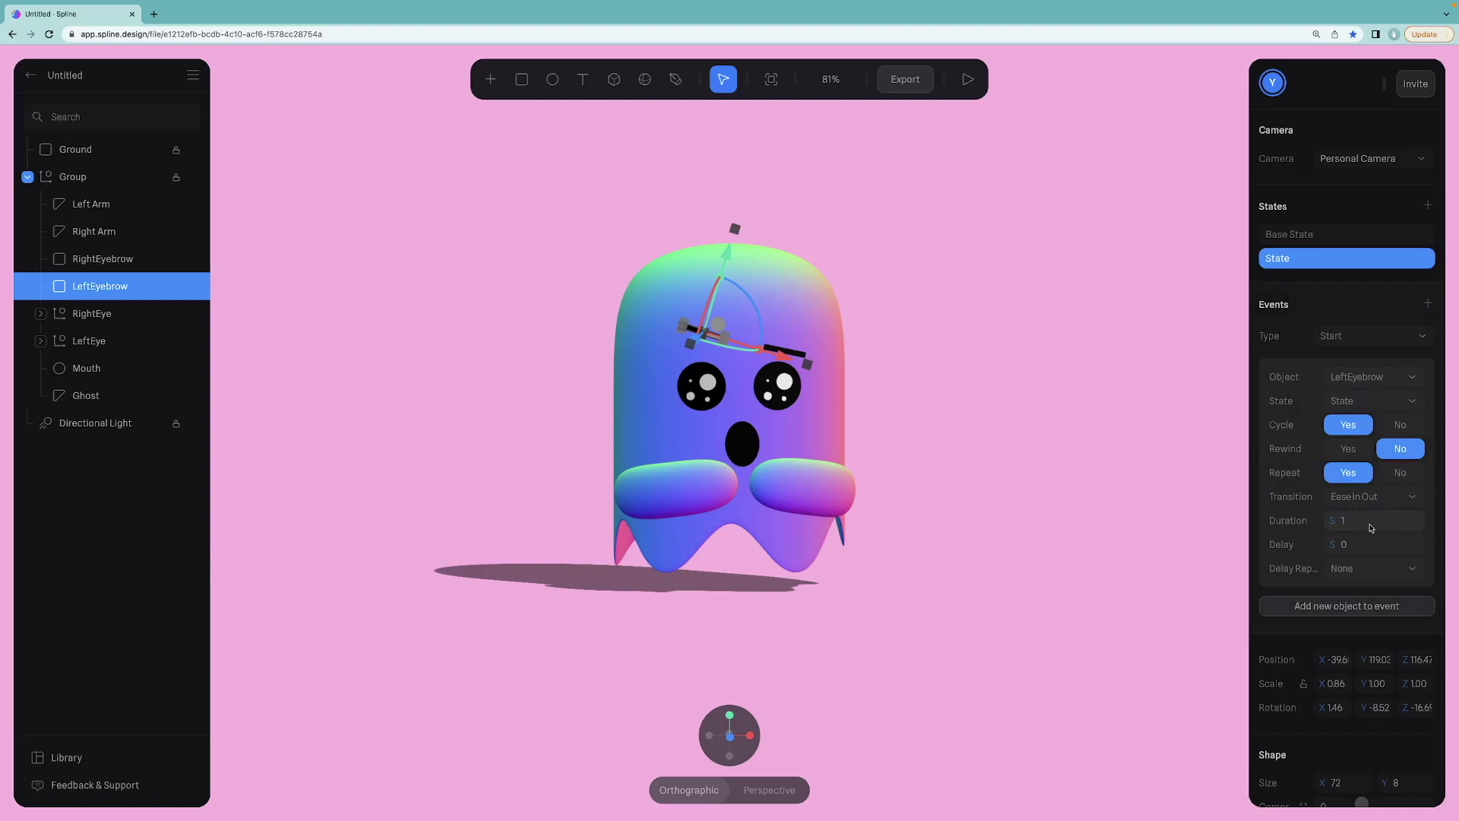
Set the LeftEyebrow event's Delay Repeat to Start, its delay to 2 seconds, and revise its duration.
left_click(1361, 569)
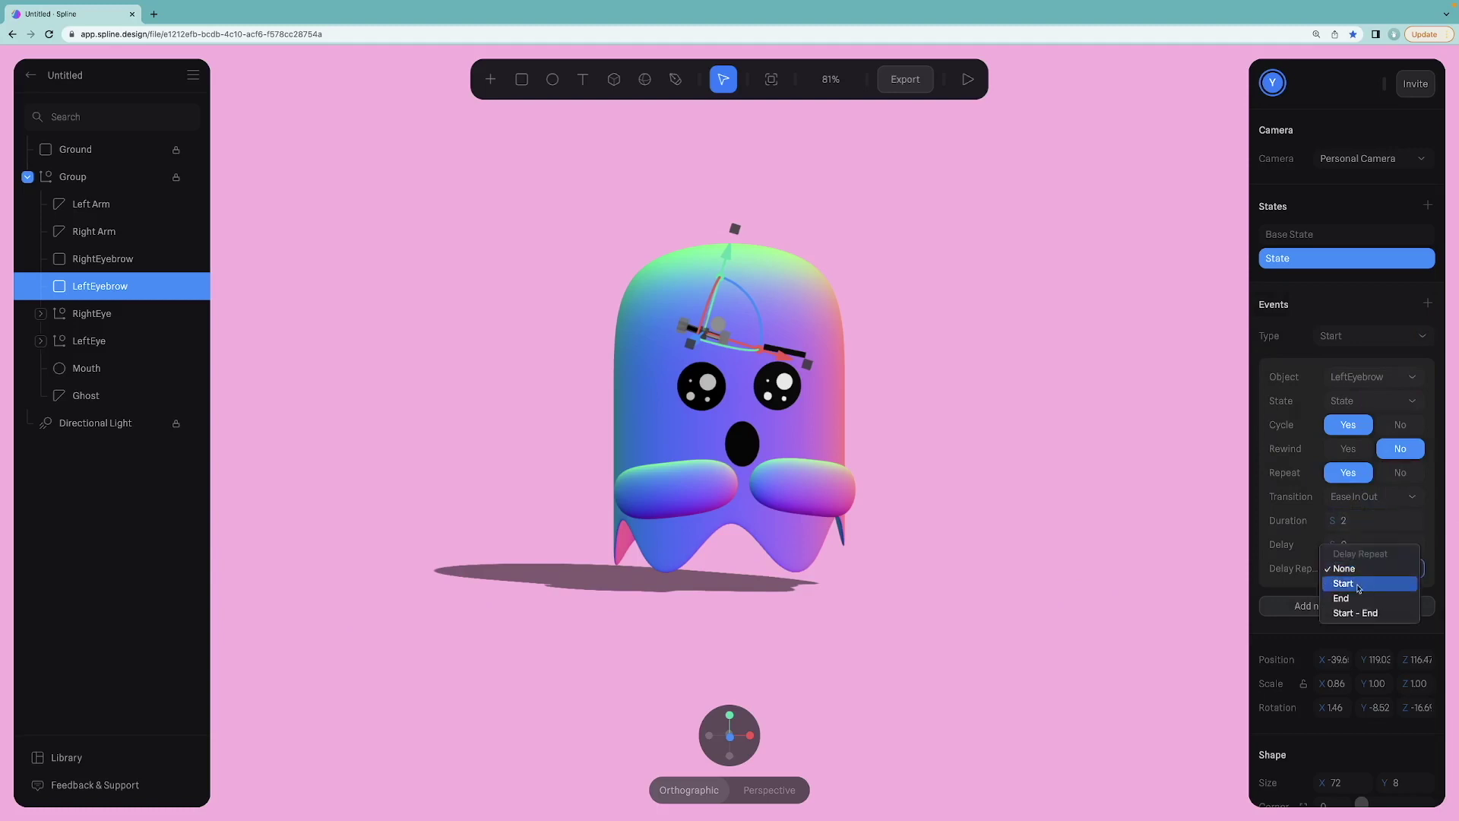
left_click(1295, 577)
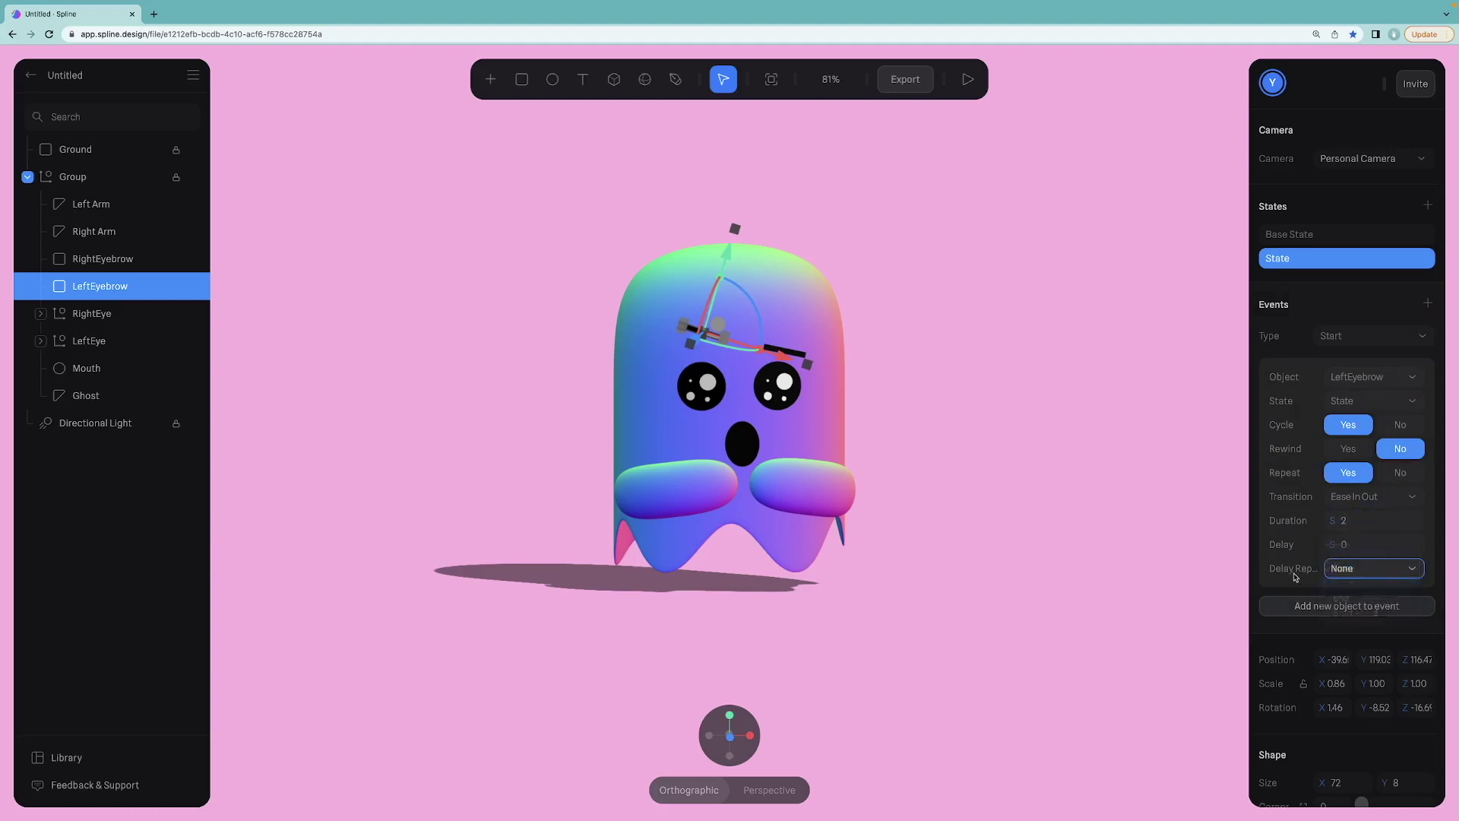
left_click(1341, 571)
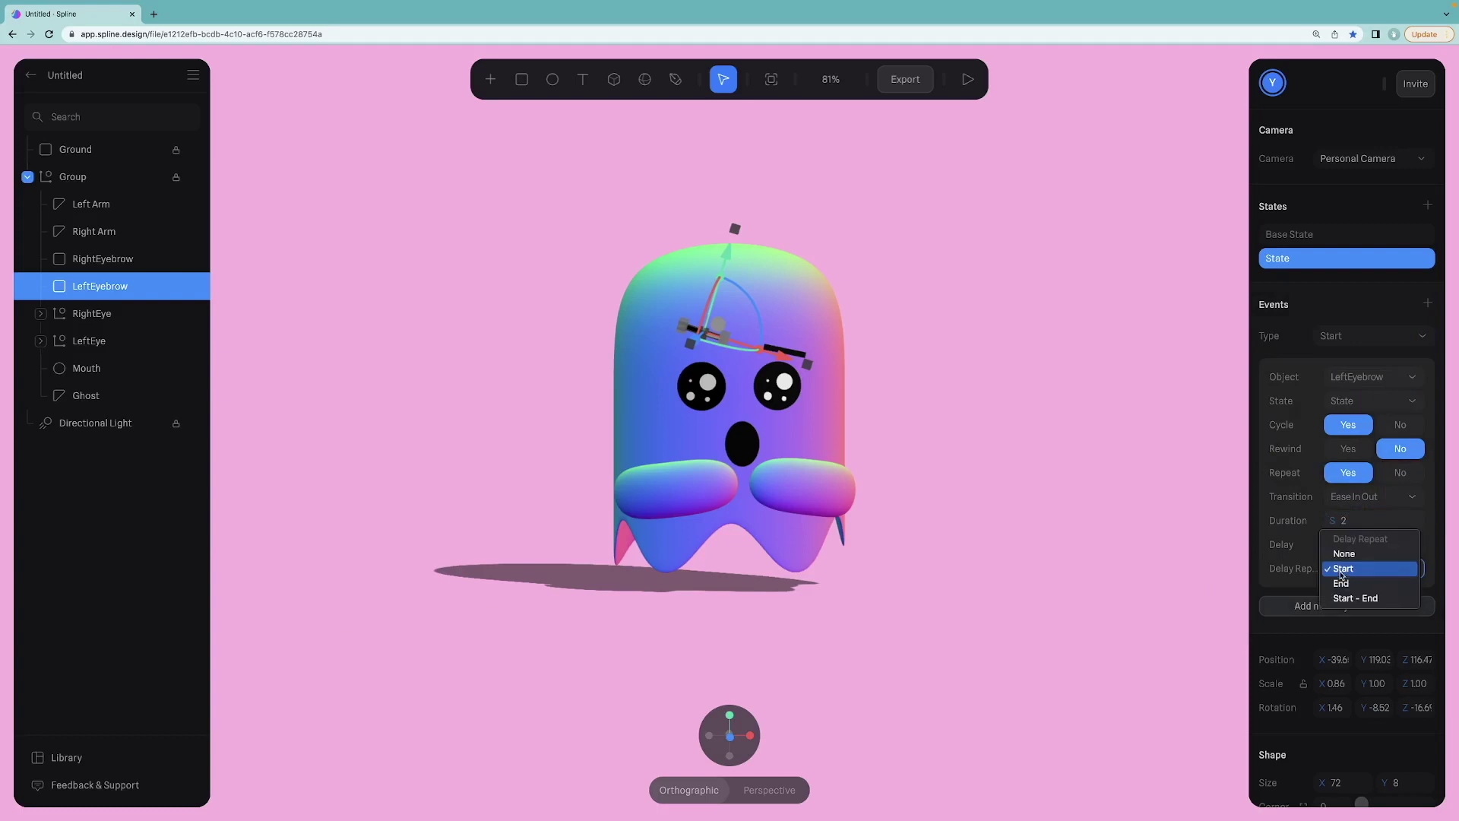
left_click(1342, 572)
left_click(1354, 524)
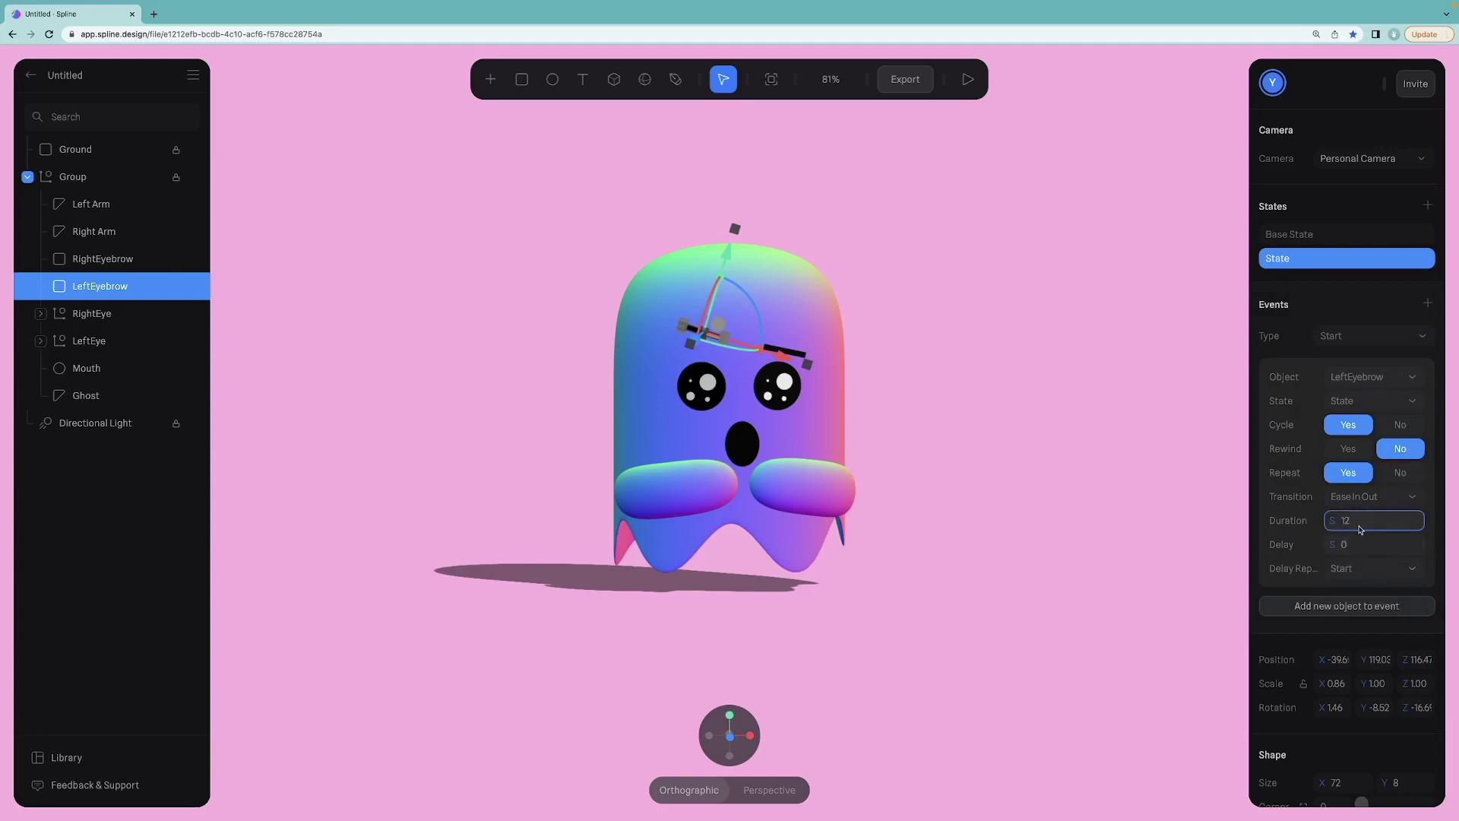
Add a new state to RightEyebrow, raised to about Y 123 and tilted toward the nose at about 19° Z rotation.
left_click(103, 259)
left_click(1427, 205)
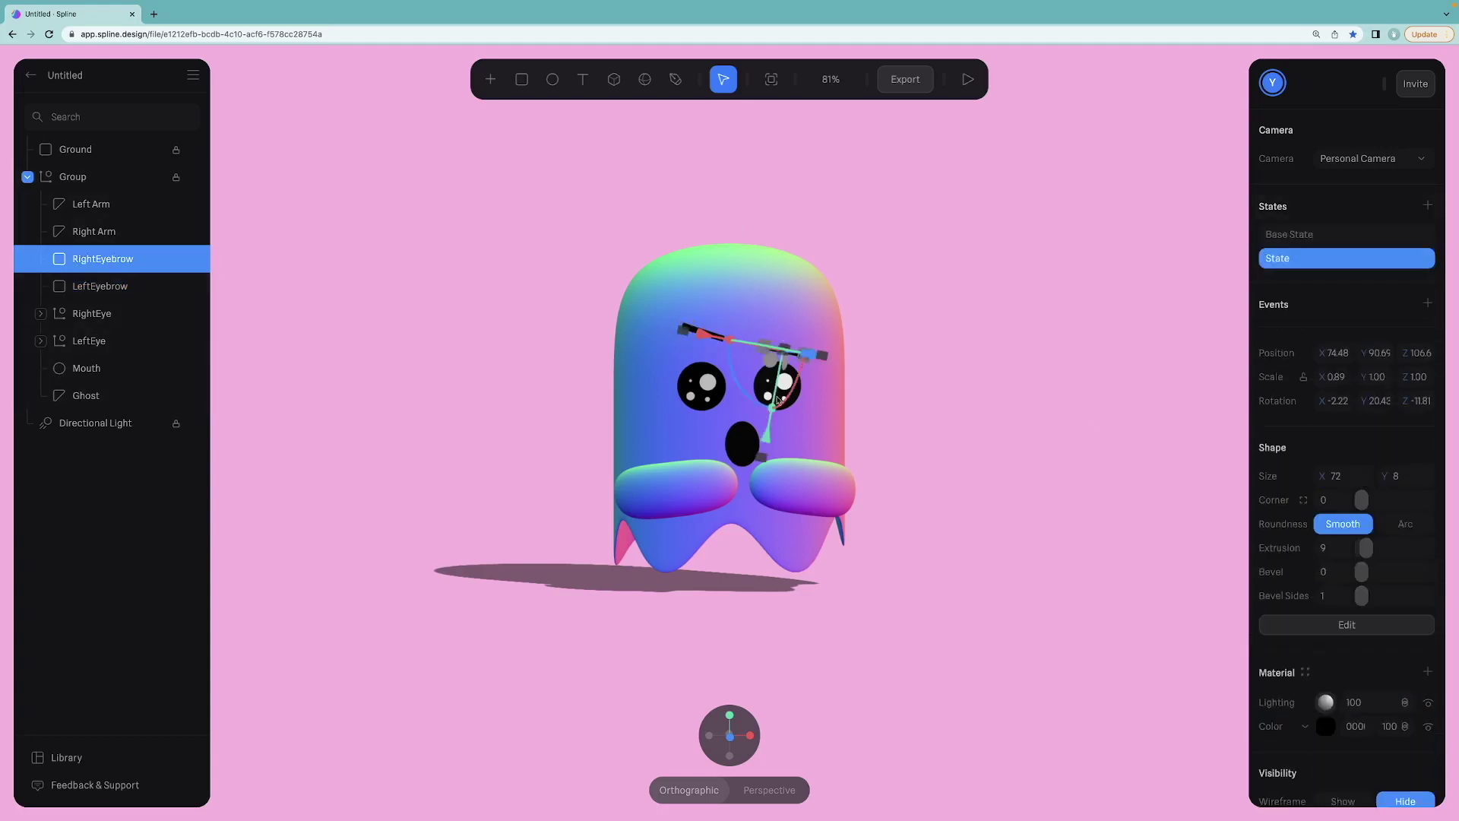
left_click_drag(727, 380, 752, 406)
left_click_drag(763, 236, 744, 272, "alt")
left_click(905, 313)
left_click_drag(905, 313, 907, 285, "alt")
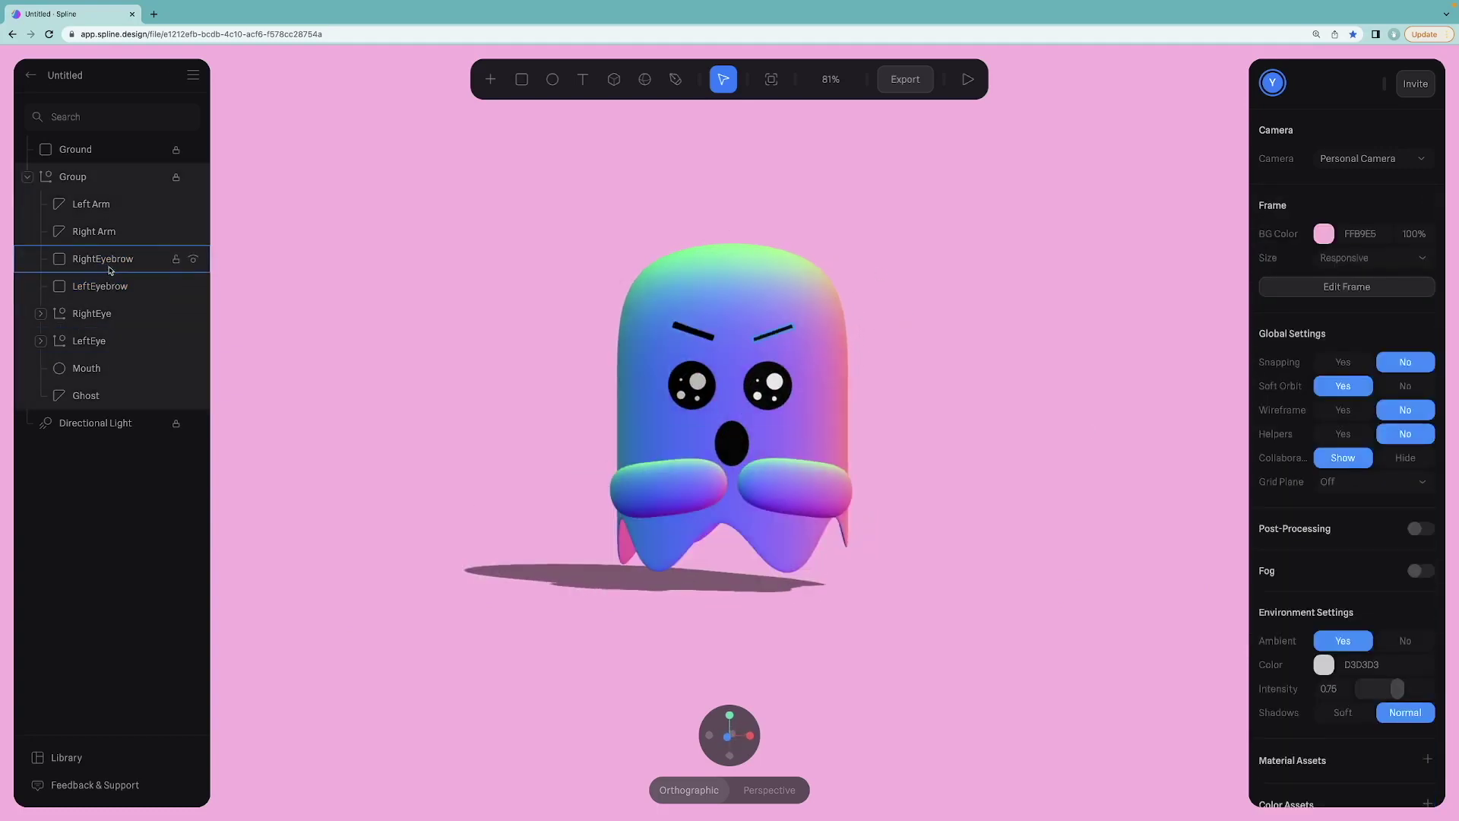
Give RightEyebrow a Start event with Cycle and Repeat on, duration 1, delay 2 and Delay Repeat set to Start, and preview the animation.
left_click(109, 267)
left_click(964, 304)
left_click(107, 260)
left_click(1428, 303)
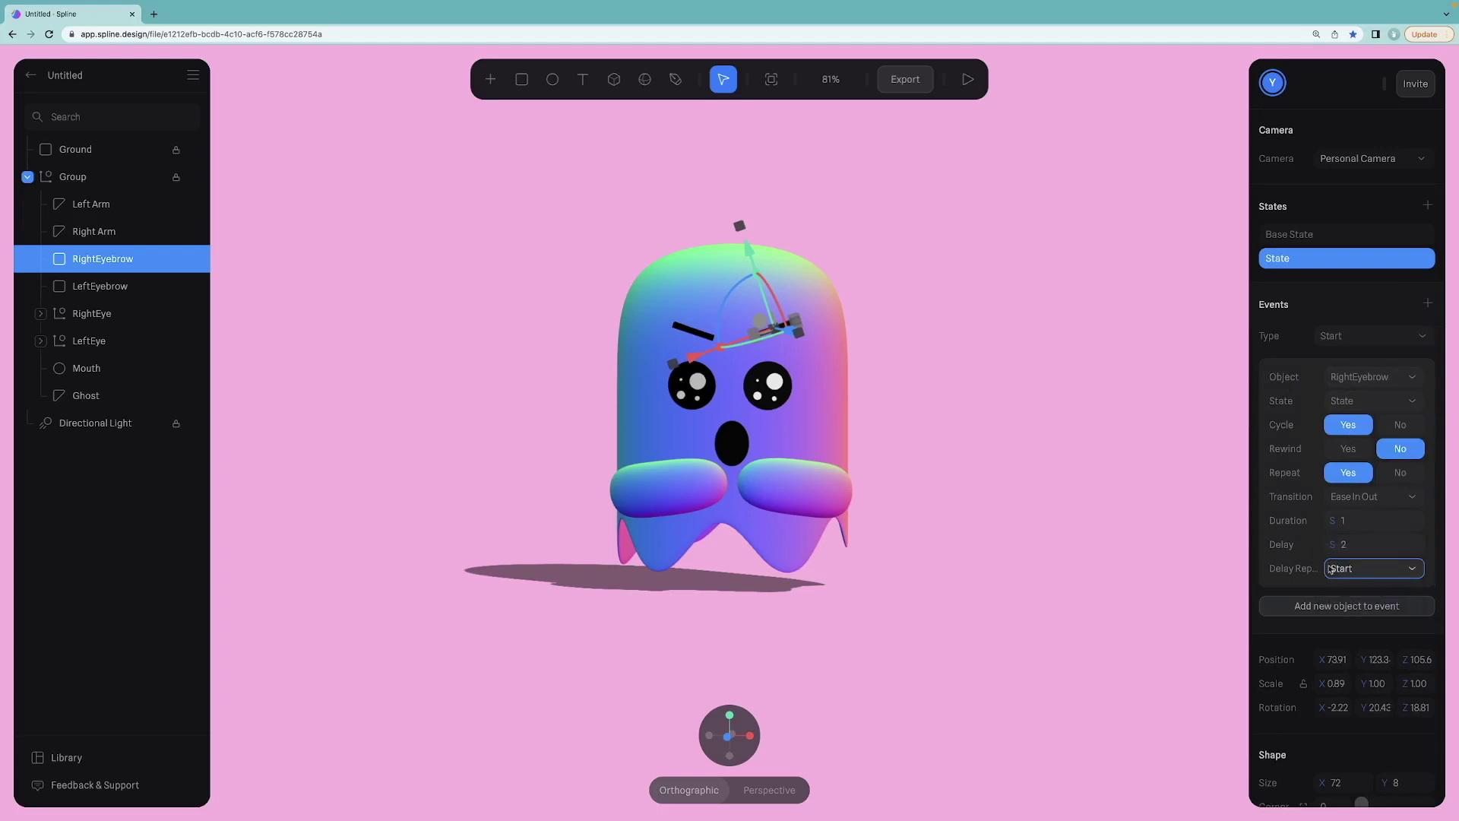
left_click(965, 79)
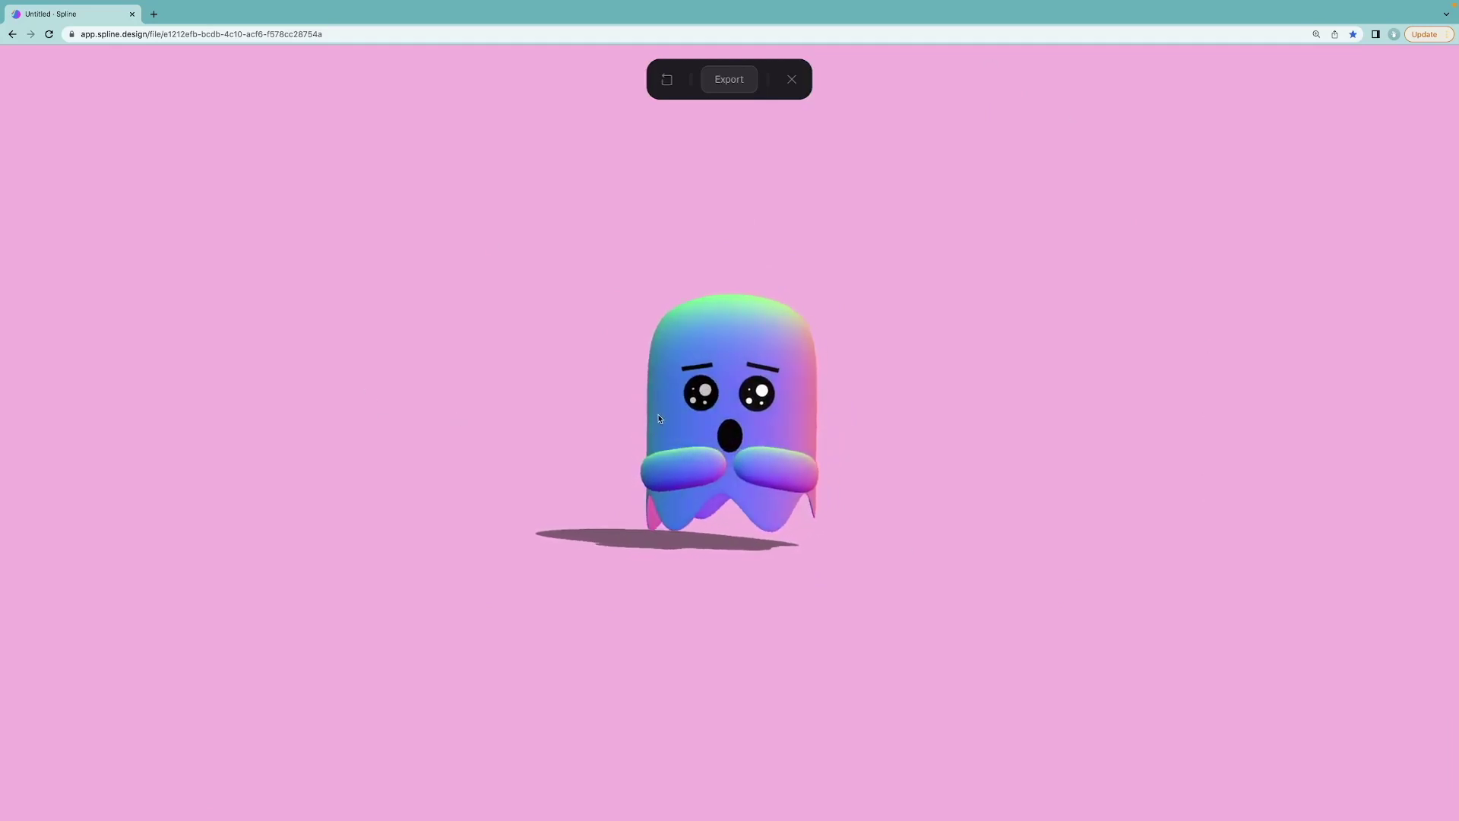
left_click(791, 79)
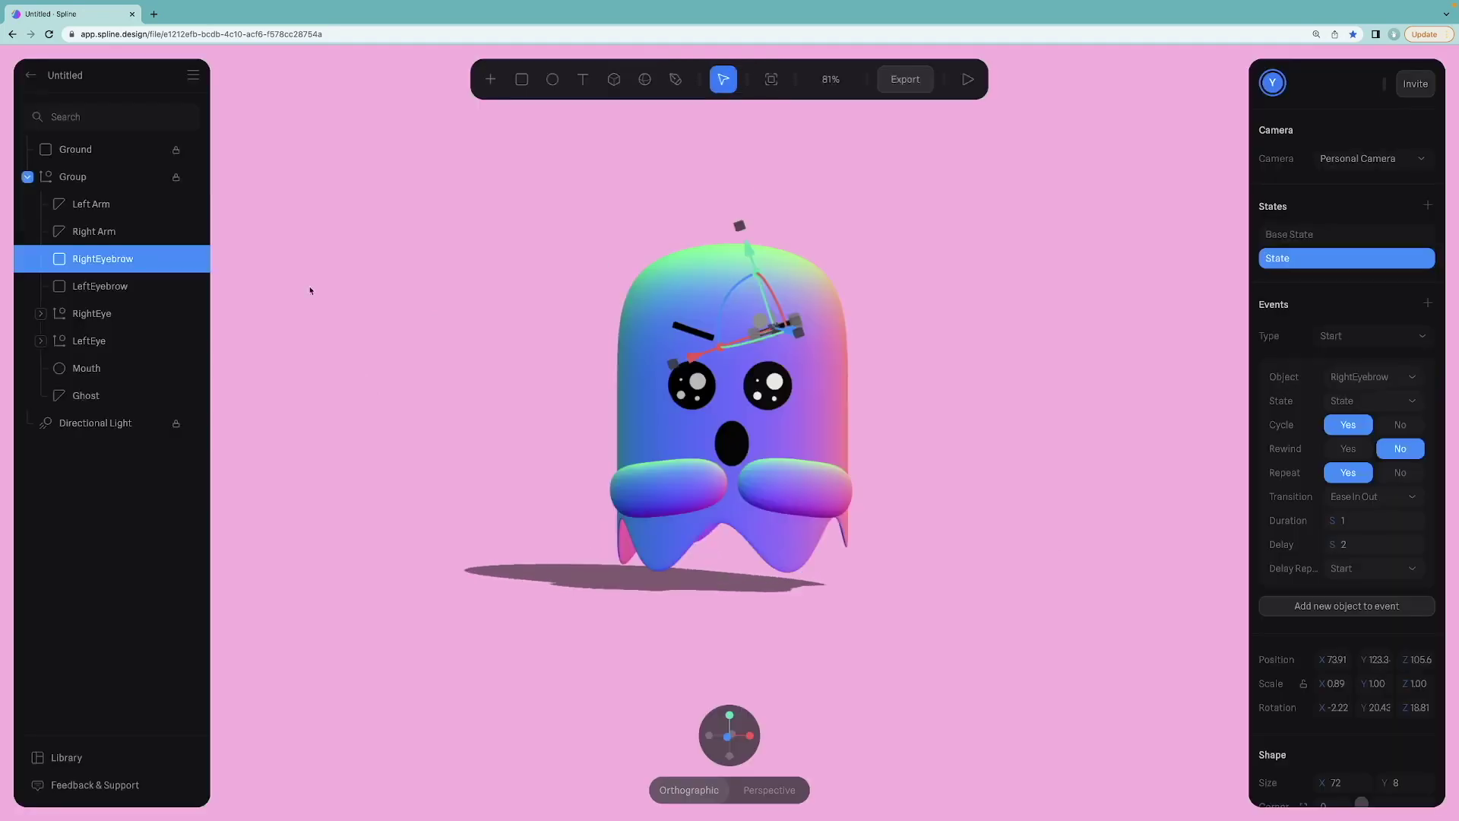
Change the transition of both the RightEyebrow and LeftEyebrow events to Spring, and preview the animation.
left_click(1365, 498)
left_click(1361, 528)
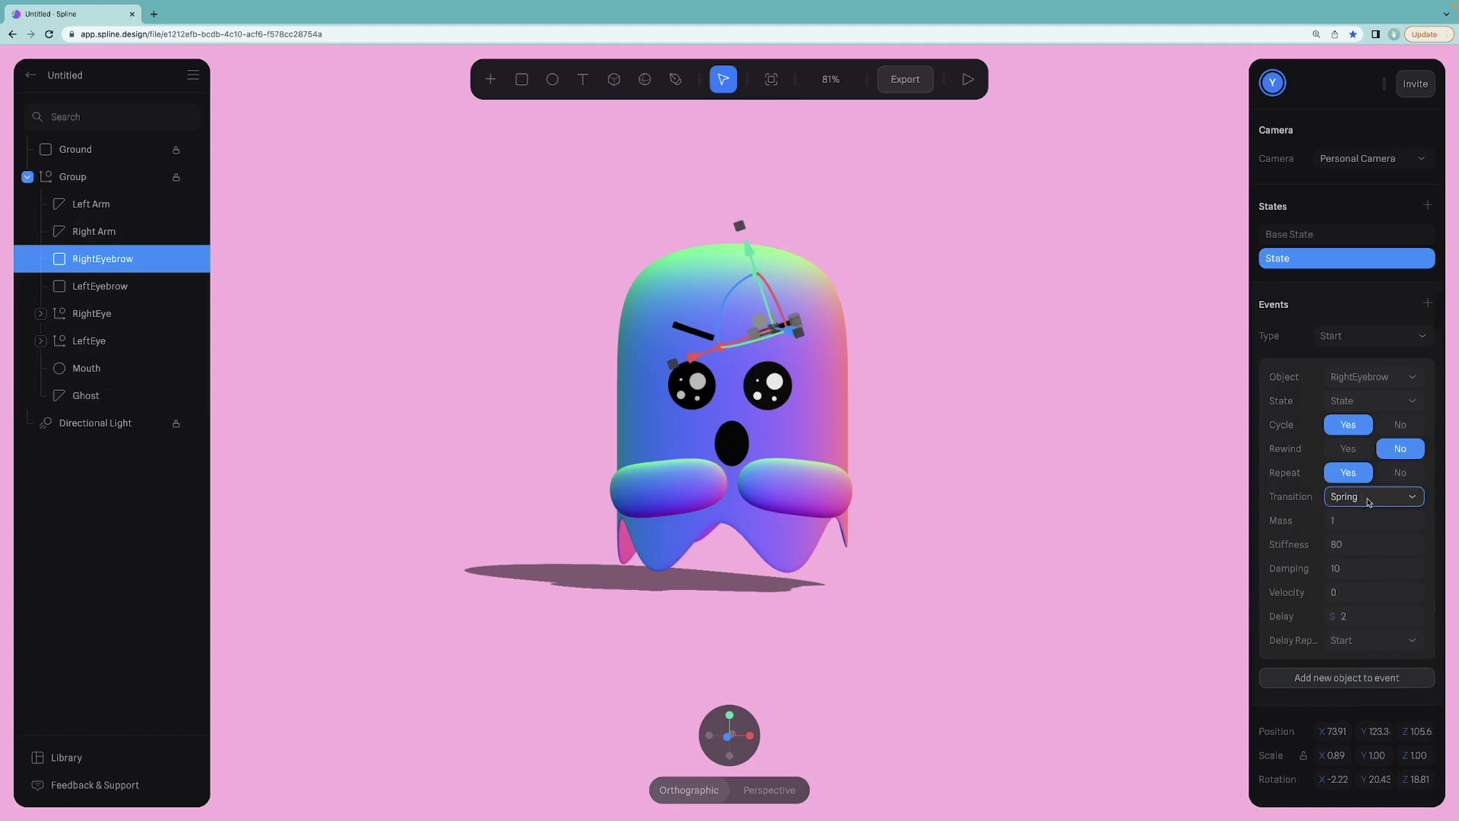
left_click(114, 289)
left_click(1364, 497)
left_click(1352, 530)
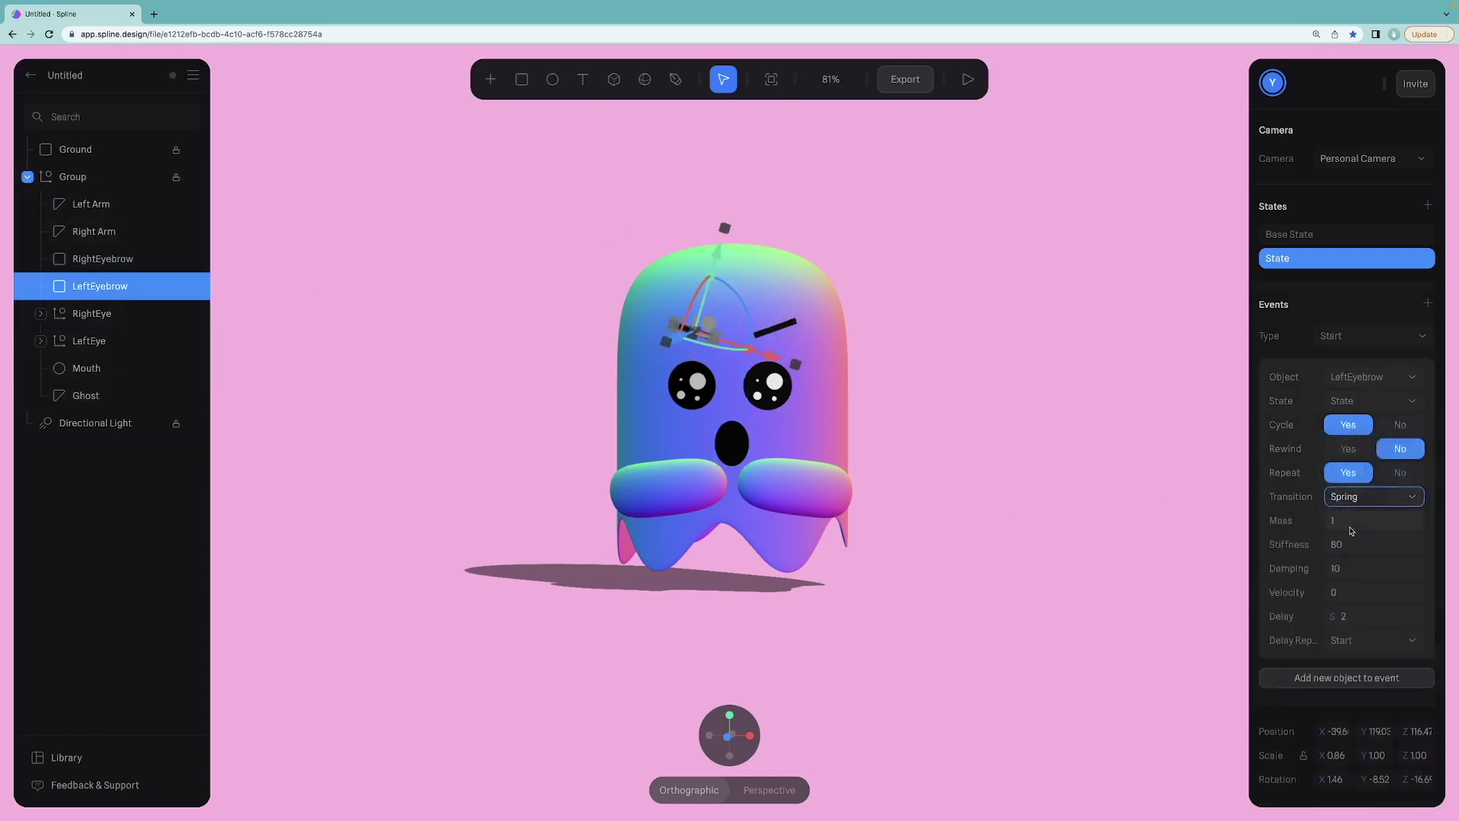
left_click(967, 79)
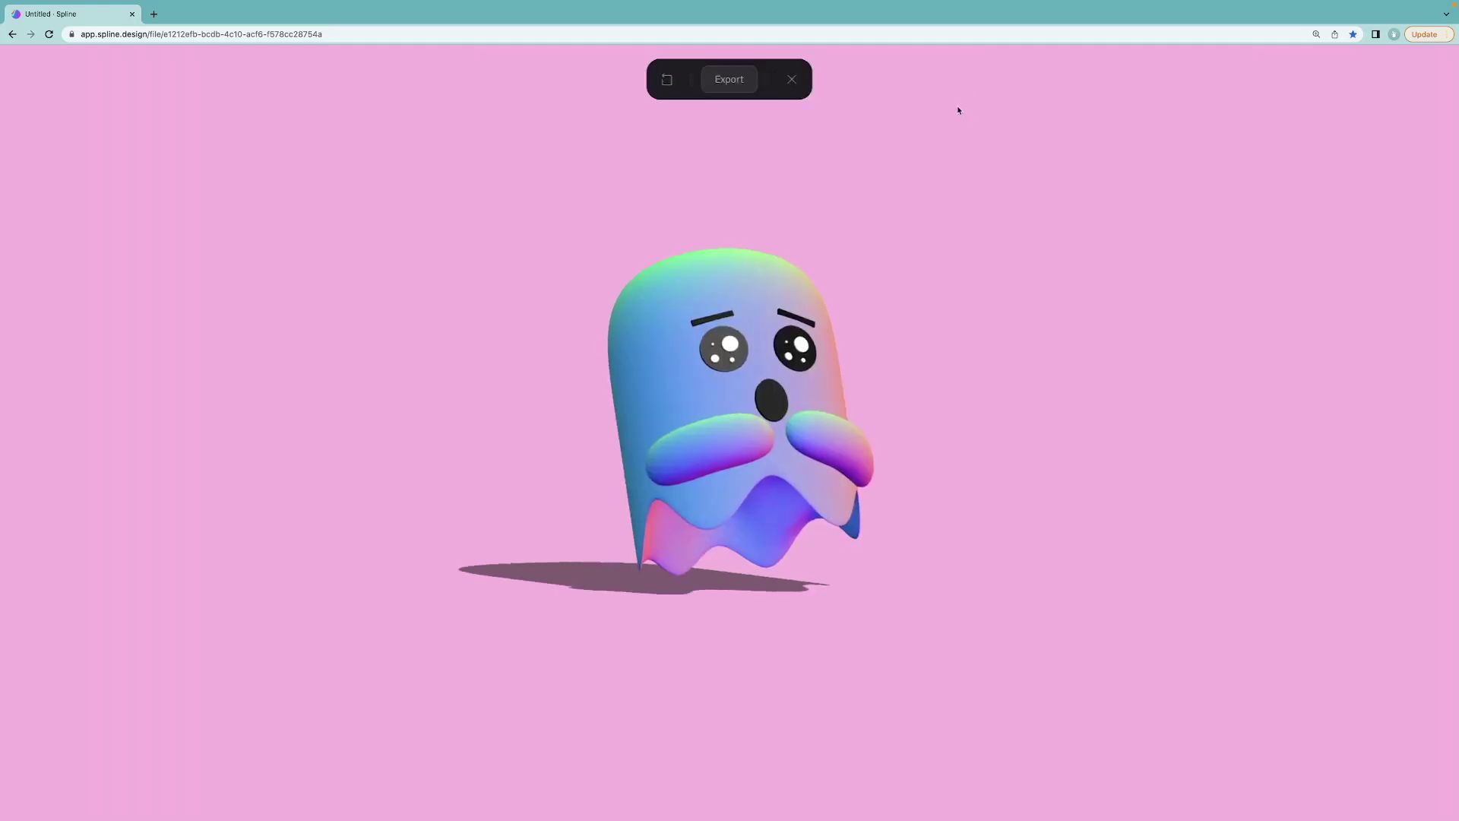
scroll(900, 249, "down", 5)
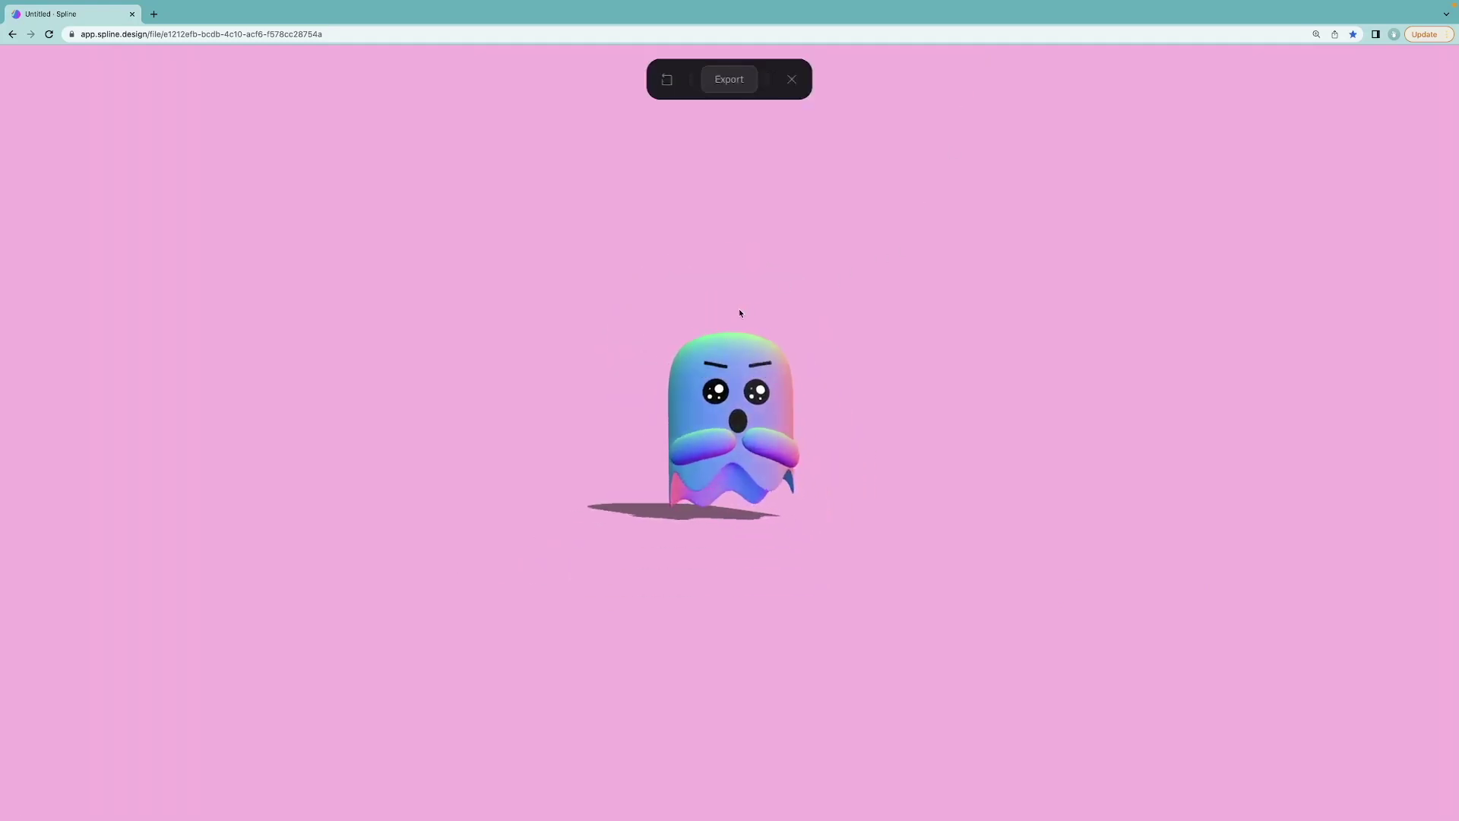